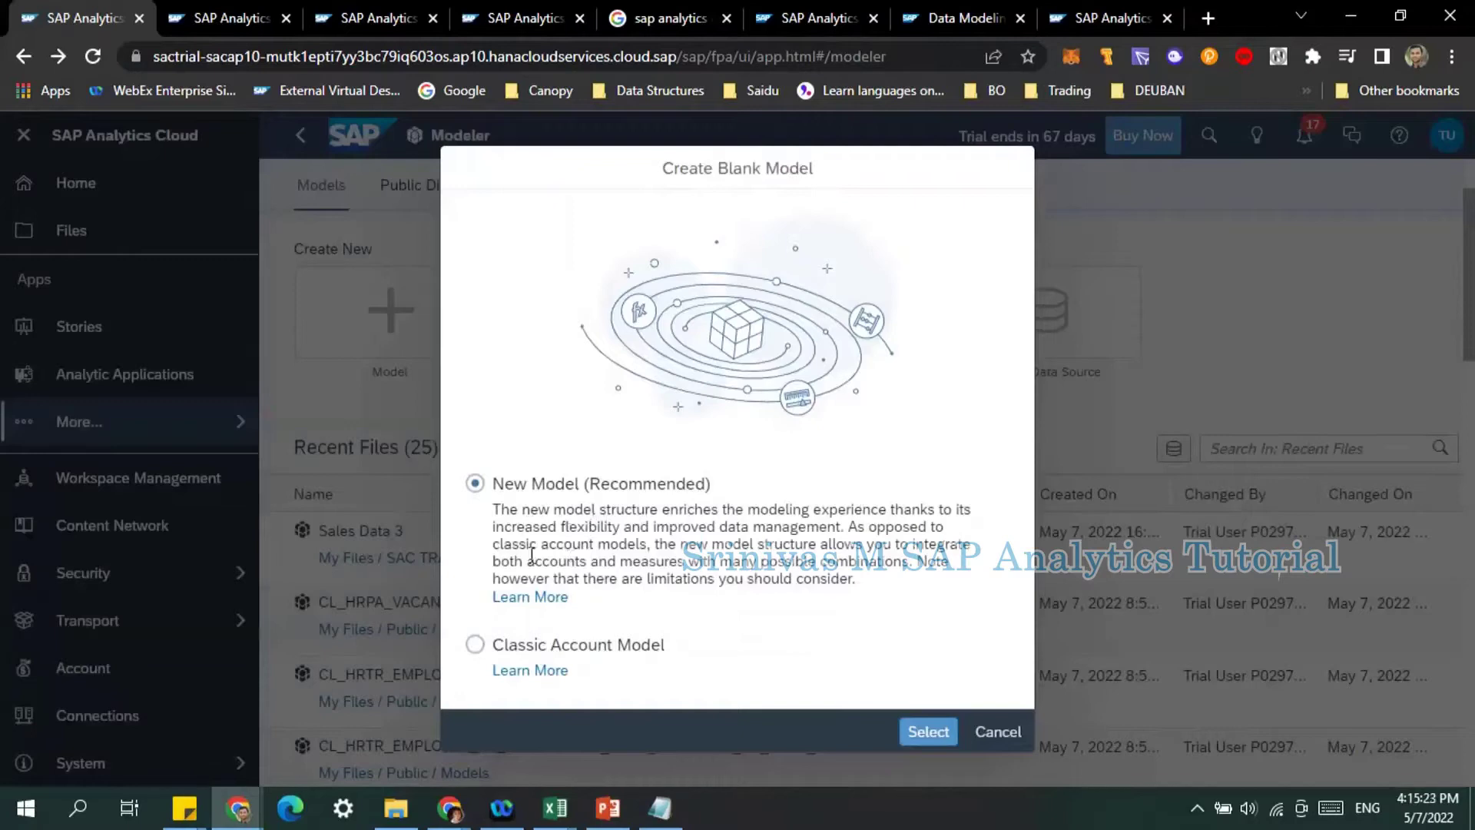
Review the New Model description and open its Learn More help article in a separate, maximized window.
{"action": "left_click_drag", "start_coordinate": [498, 513], "coordinate": [839, 529]}
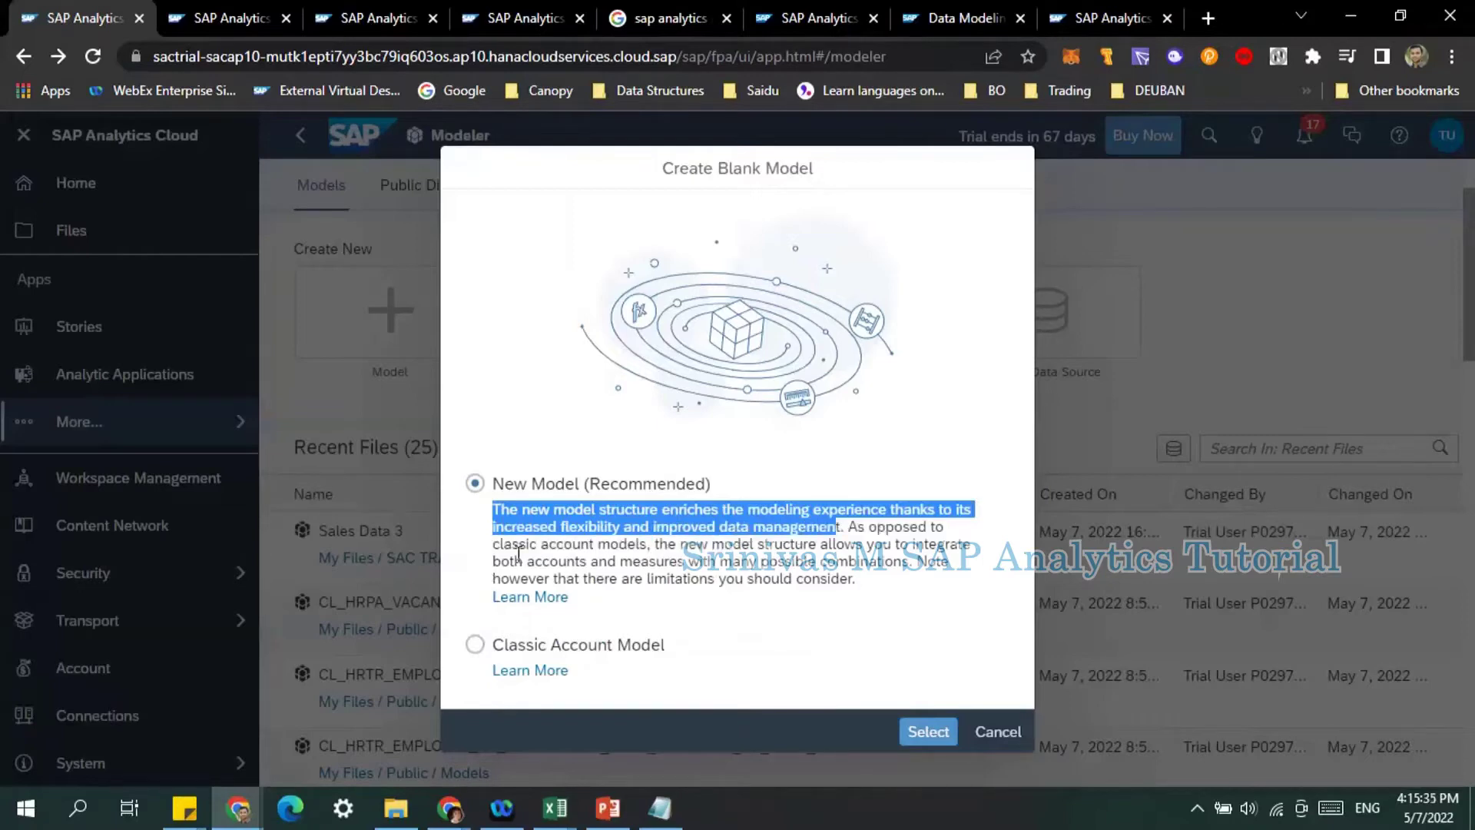
{"action": "left_click", "coordinate": [651, 528]}
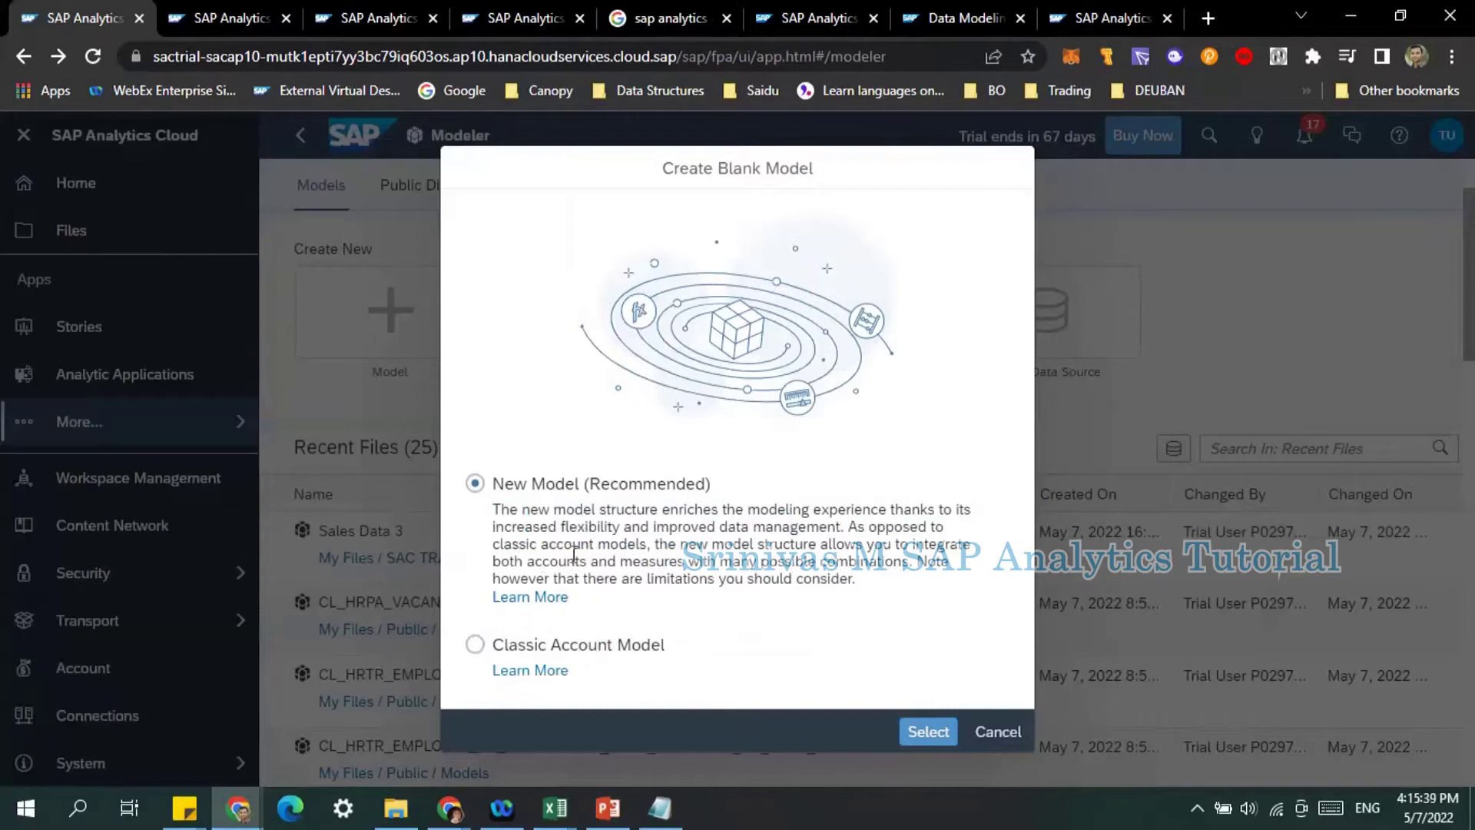
{"action": "left_click", "coordinate": [521, 599]}
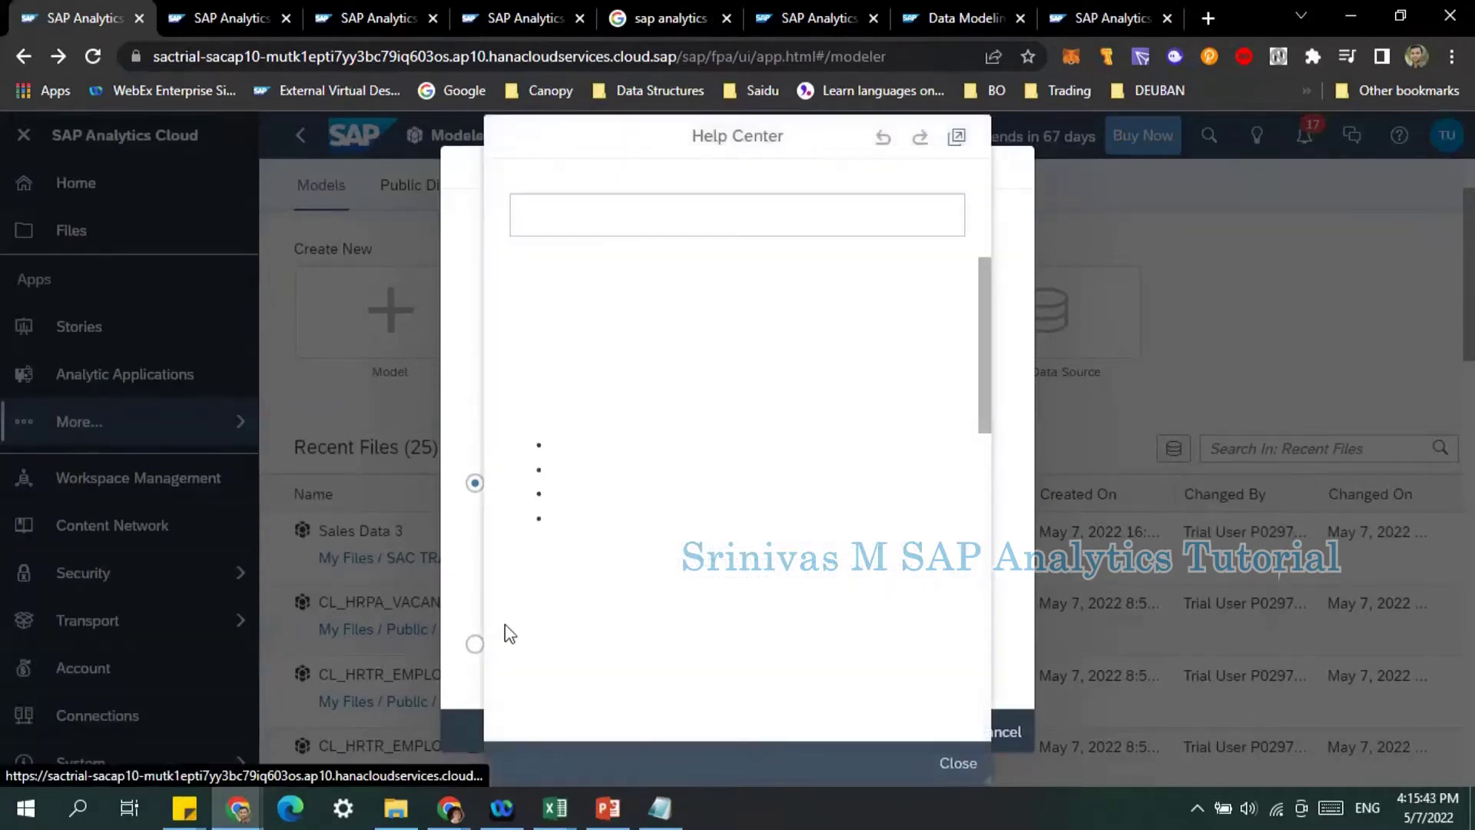
{"action": "left_click", "coordinate": [957, 138]}
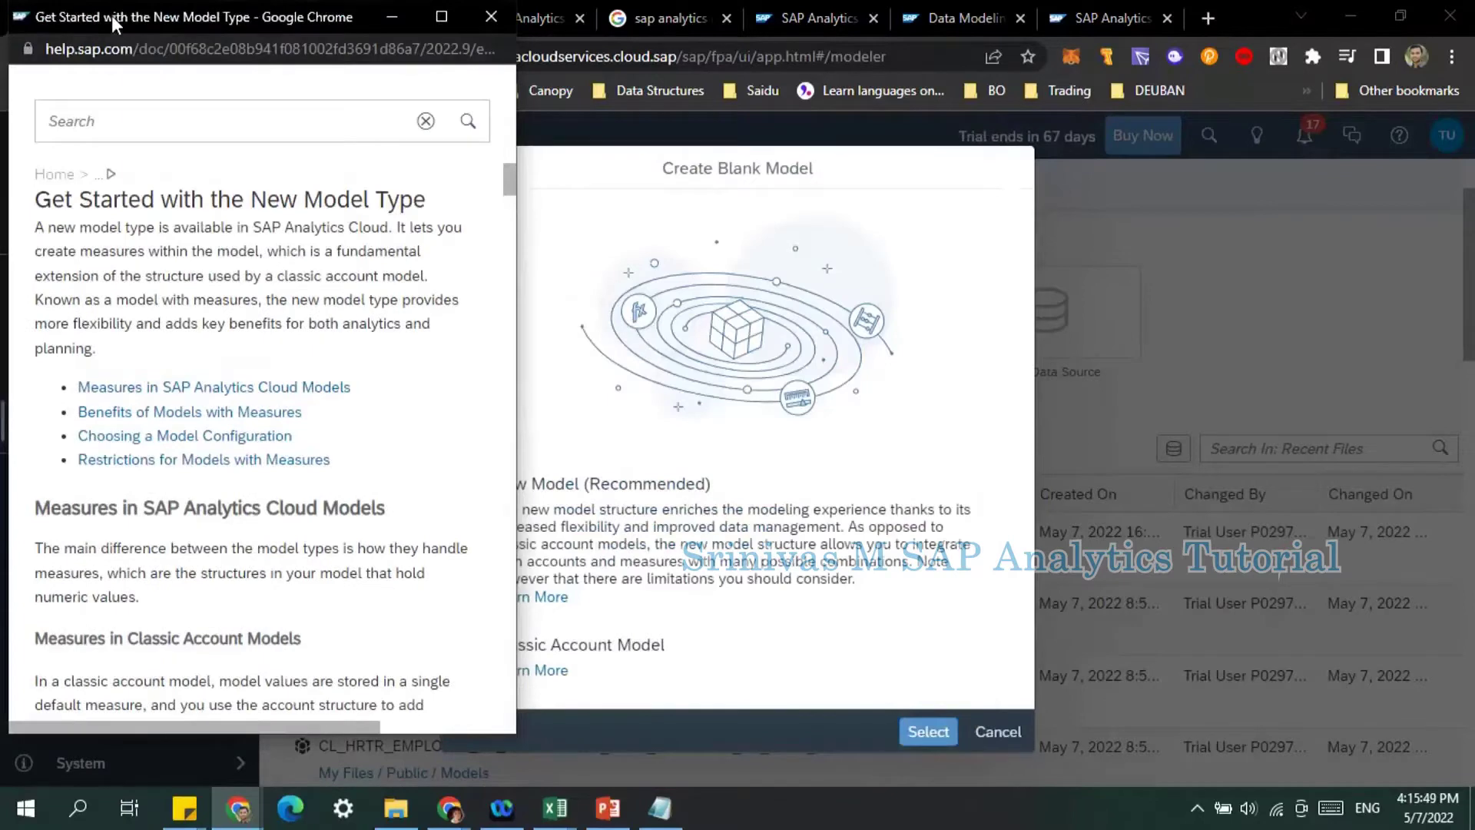
{"action": "double_click", "coordinate": [113, 16]}
Skim the Get Started with the New Model Type article, examining the model comparison tables and the benefits of models with measures.
{"action": "scroll", "coordinate": [251, 524], "scroll_direction": "down", "scroll_amount": 5}
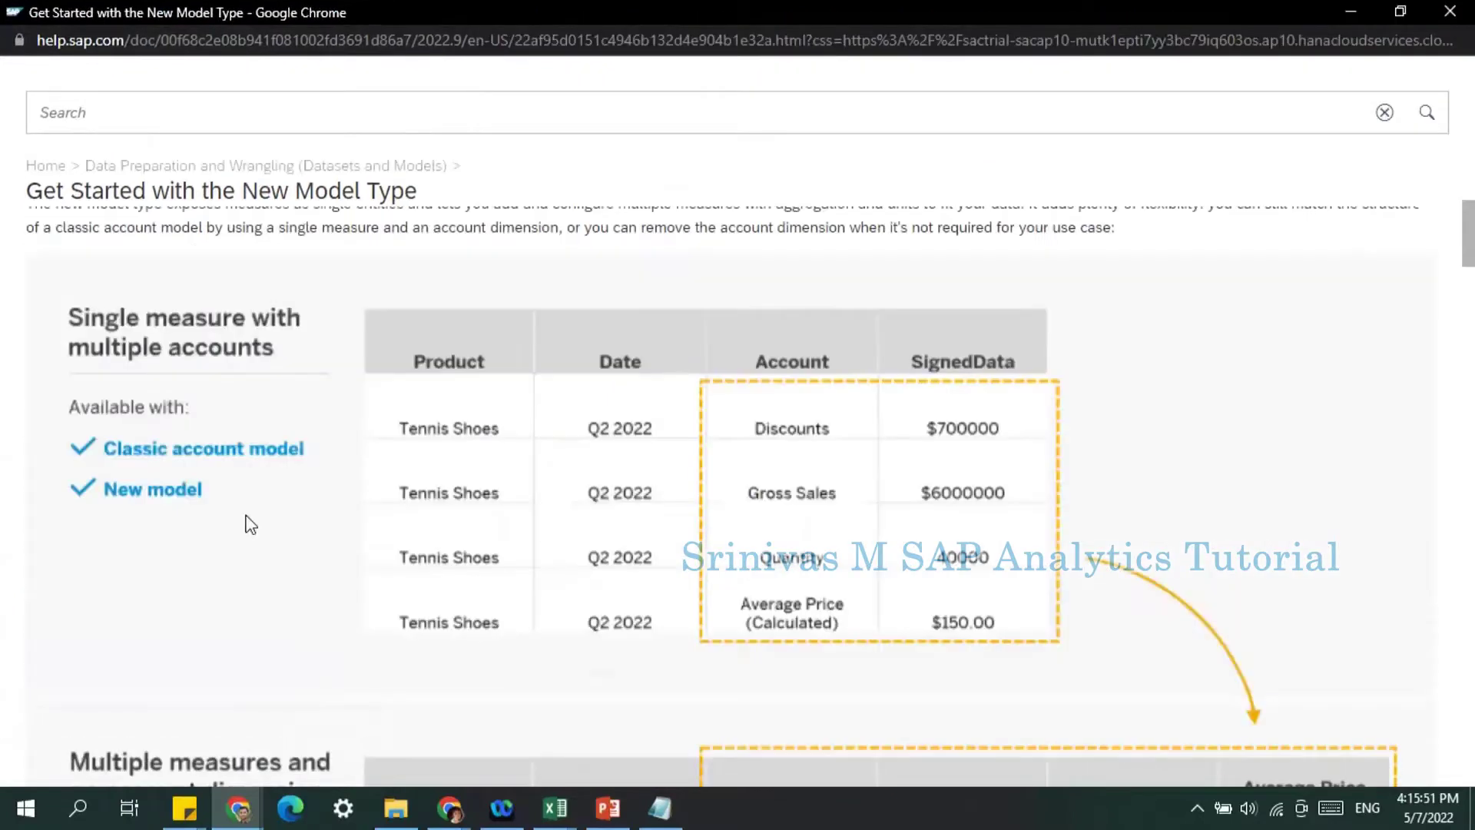
{"action": "scroll", "coordinate": [251, 525], "scroll_direction": "up", "scroll_amount": 5}
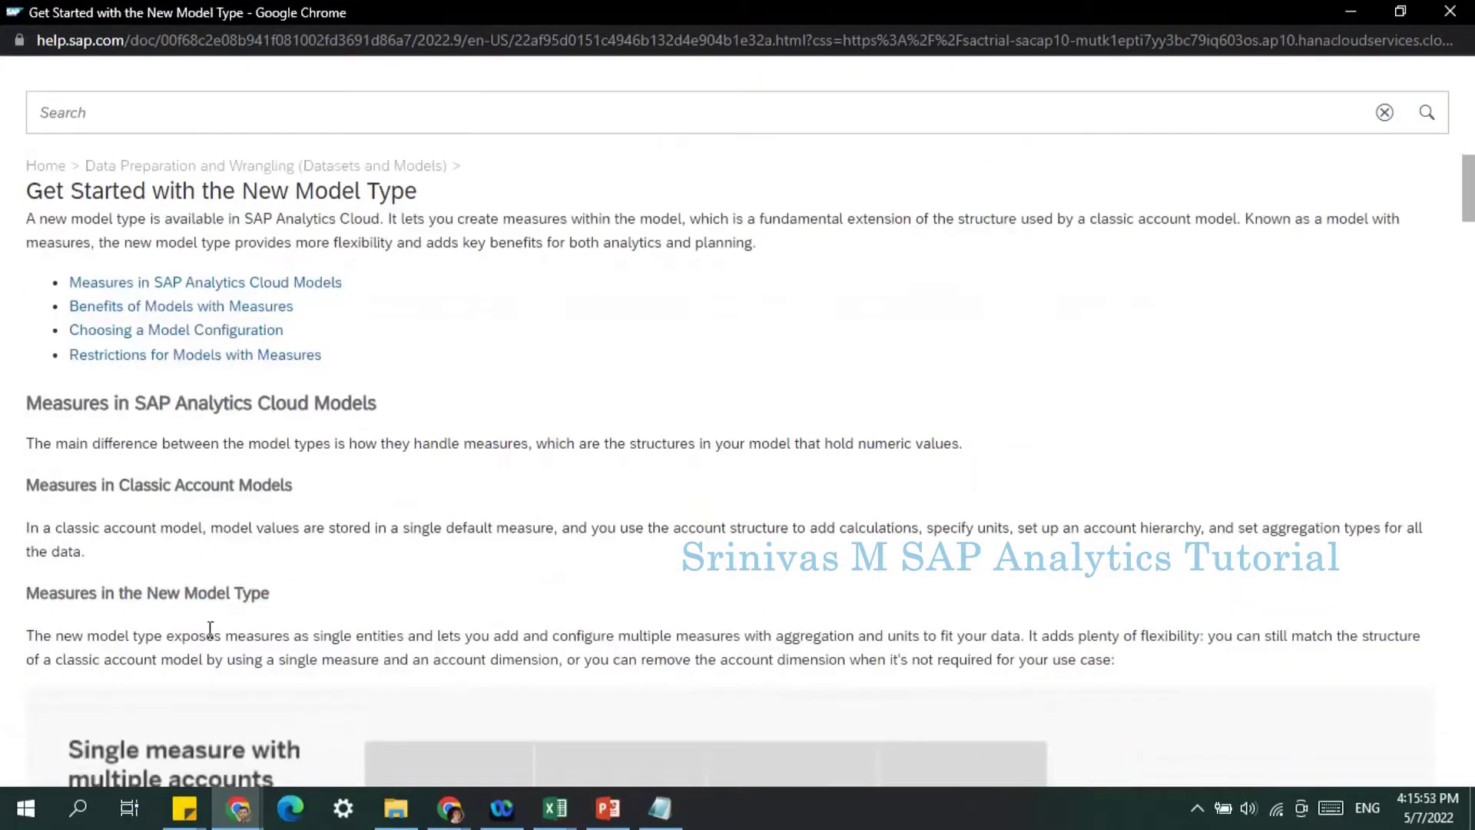
{"action": "scroll", "coordinate": [210, 628], "scroll_direction": "down", "scroll_amount": 20}
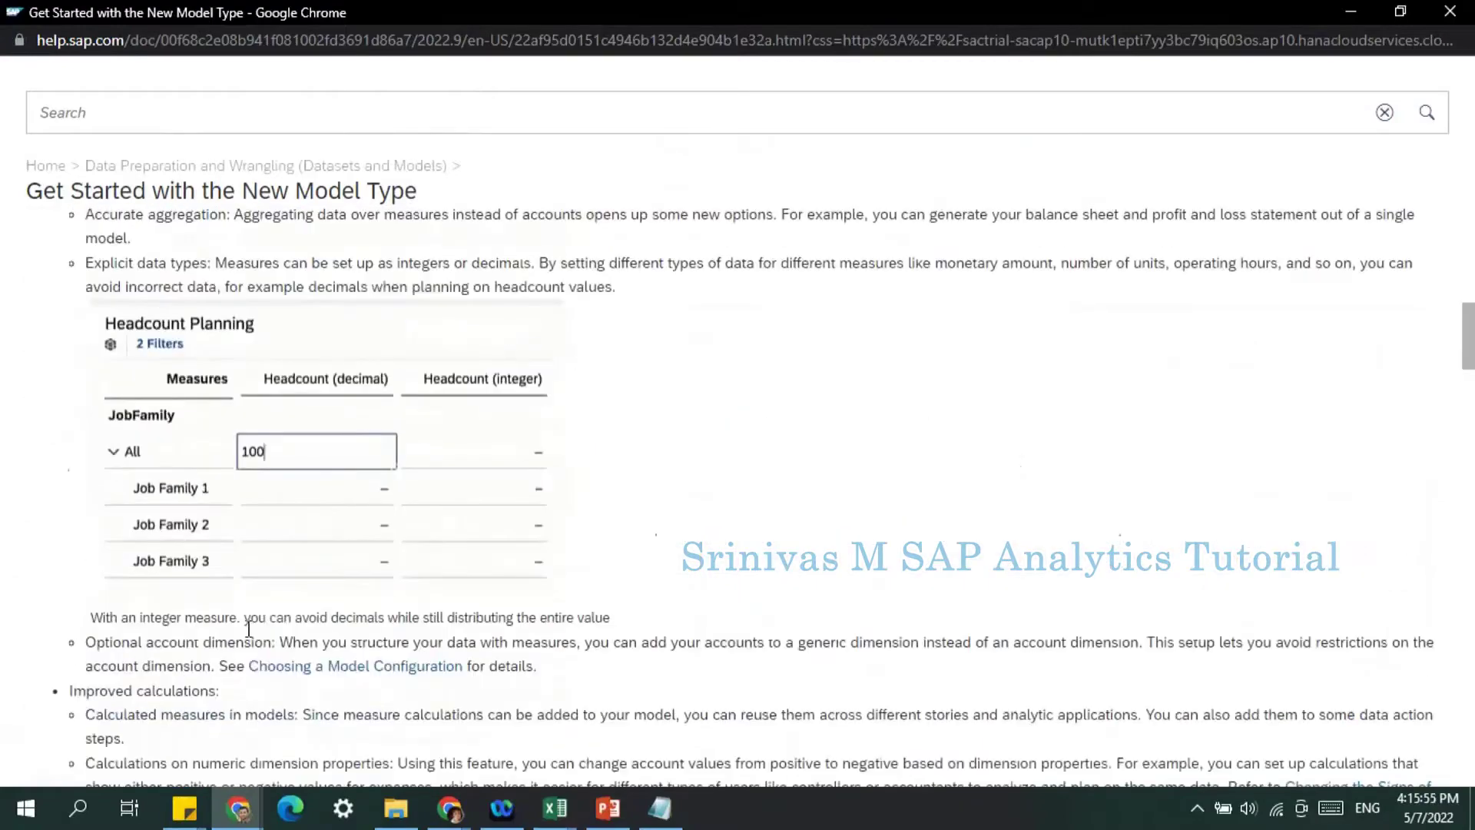
{"action": "scroll", "coordinate": [249, 628], "scroll_direction": "up", "scroll_amount": 15}
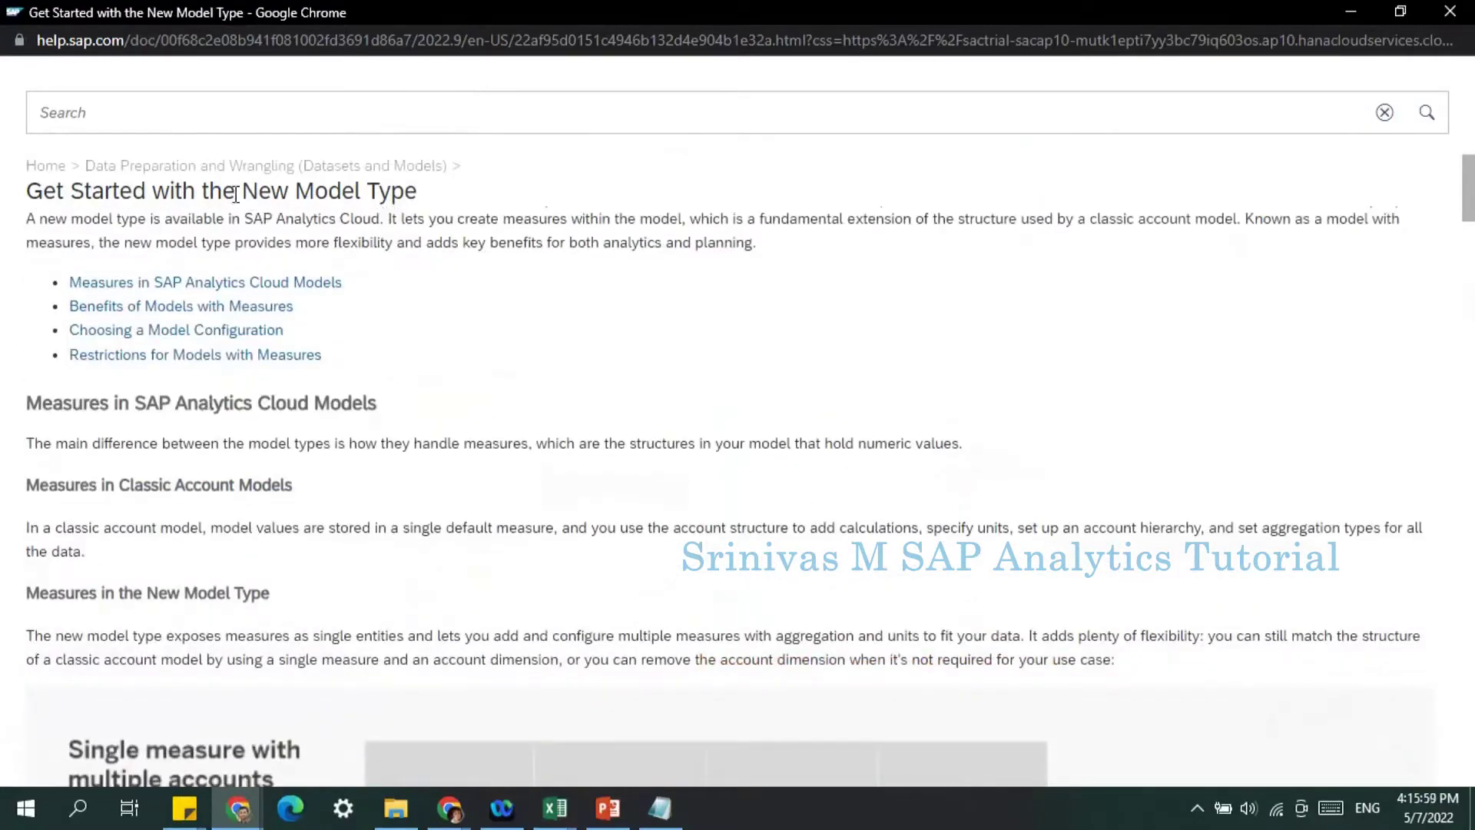
{"action": "left_click_drag", "start_coordinate": [236, 192], "coordinate": [306, 513]}
{"action": "scroll", "coordinate": [300, 527], "scroll_direction": "down", "scroll_amount": 10}
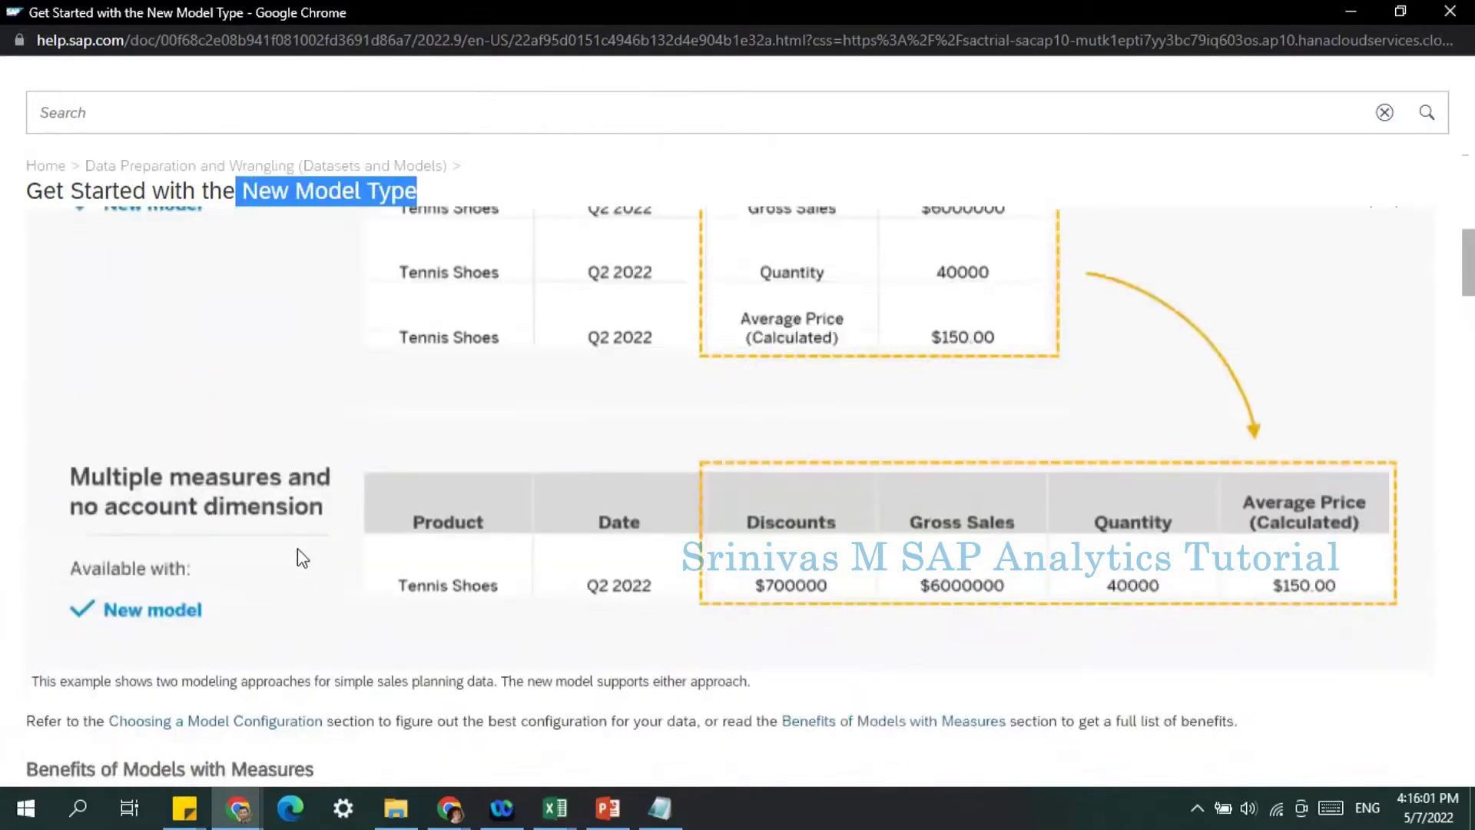
{"action": "scroll", "coordinate": [302, 557], "scroll_direction": "down", "scroll_amount": 8}
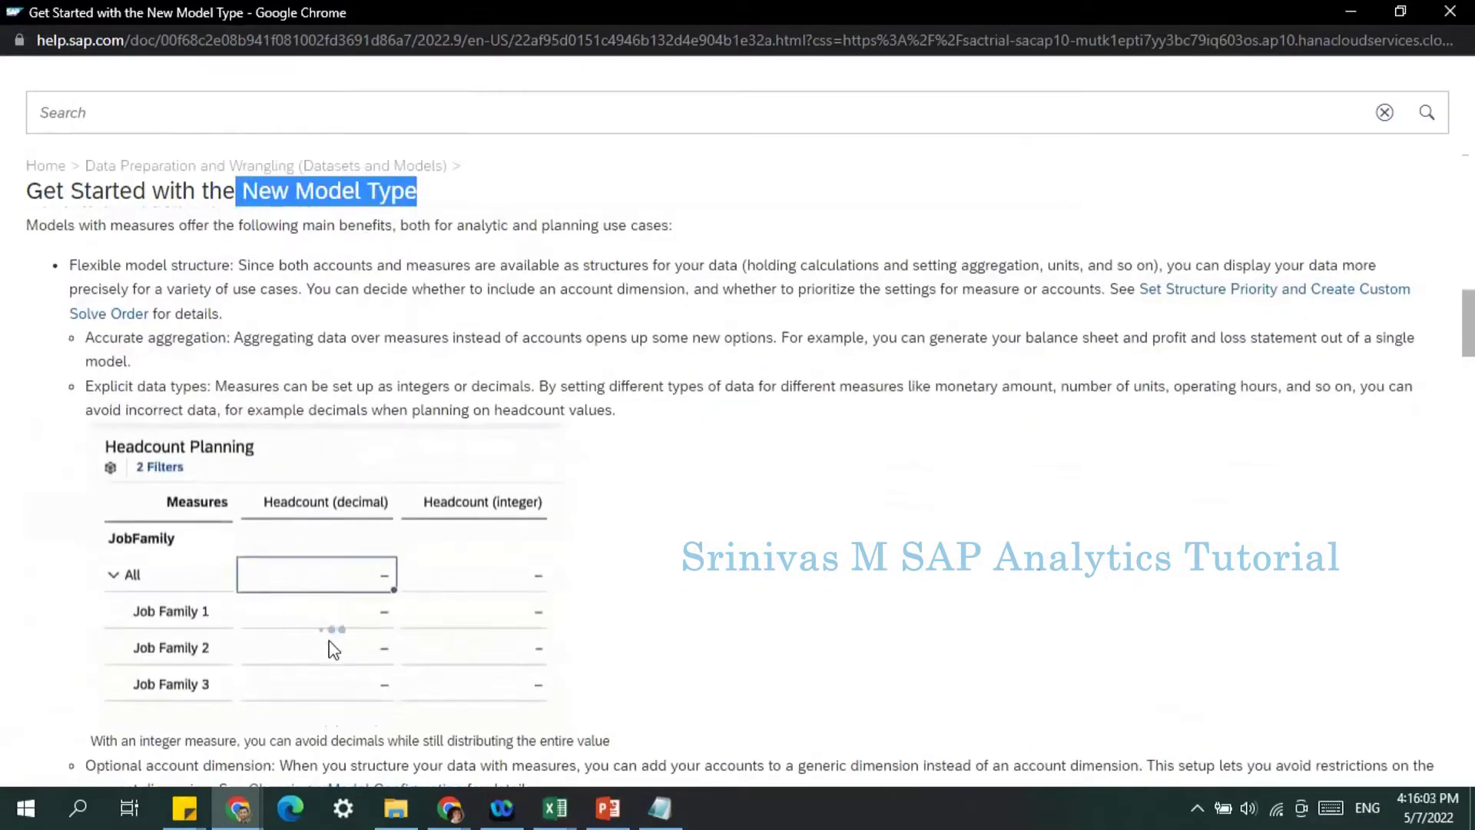
{"action": "scroll", "coordinate": [322, 599], "scroll_direction": "up", "scroll_amount": 1}
{"action": "scroll", "coordinate": [319, 577], "scroll_direction": "down", "scroll_amount": 5}
{"action": "scroll", "coordinate": [319, 578], "scroll_direction": "up", "scroll_amount": 5}
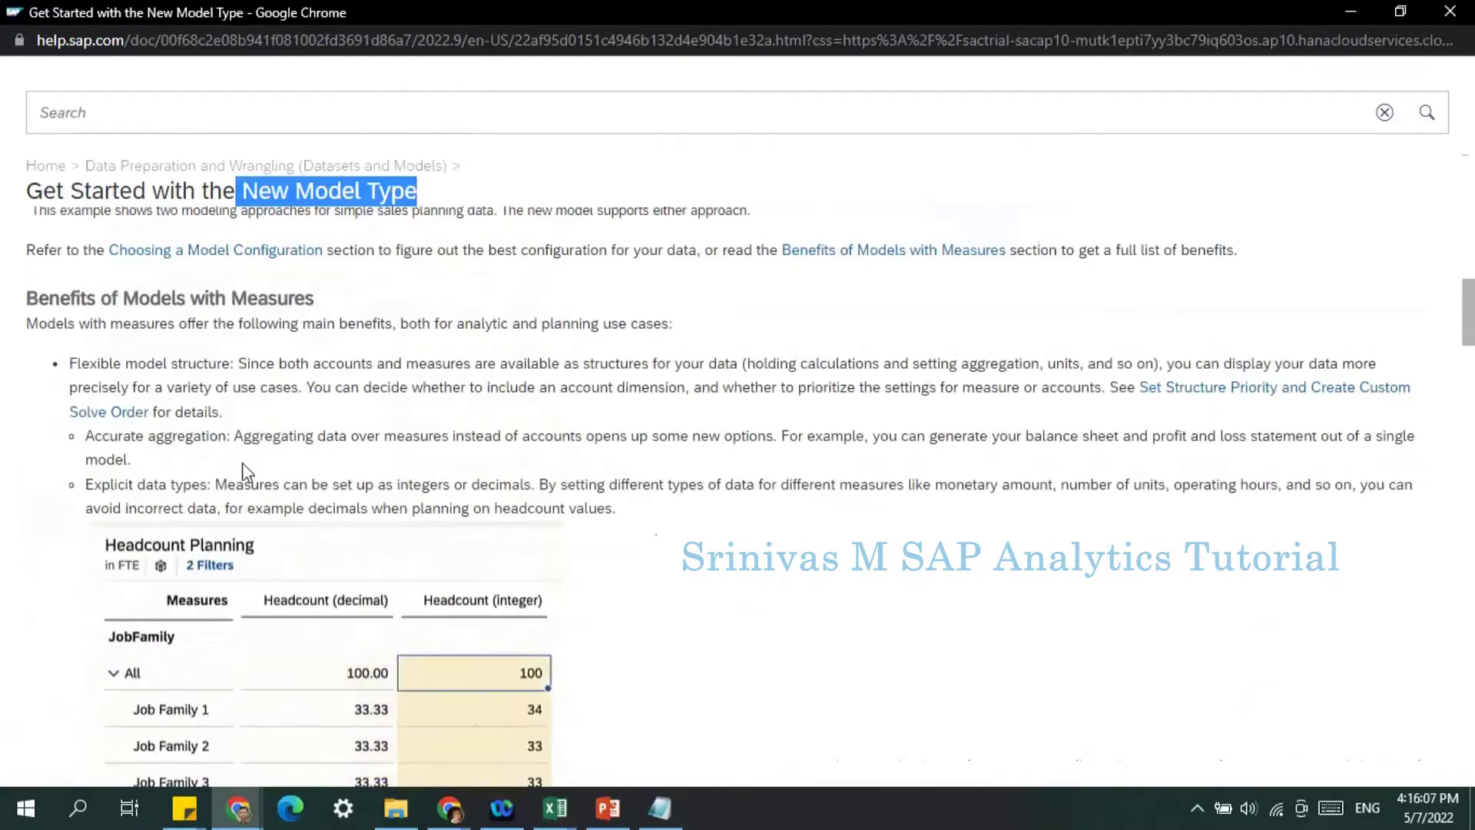
{"action": "scroll", "coordinate": [265, 501], "scroll_direction": "up", "scroll_amount": 15}
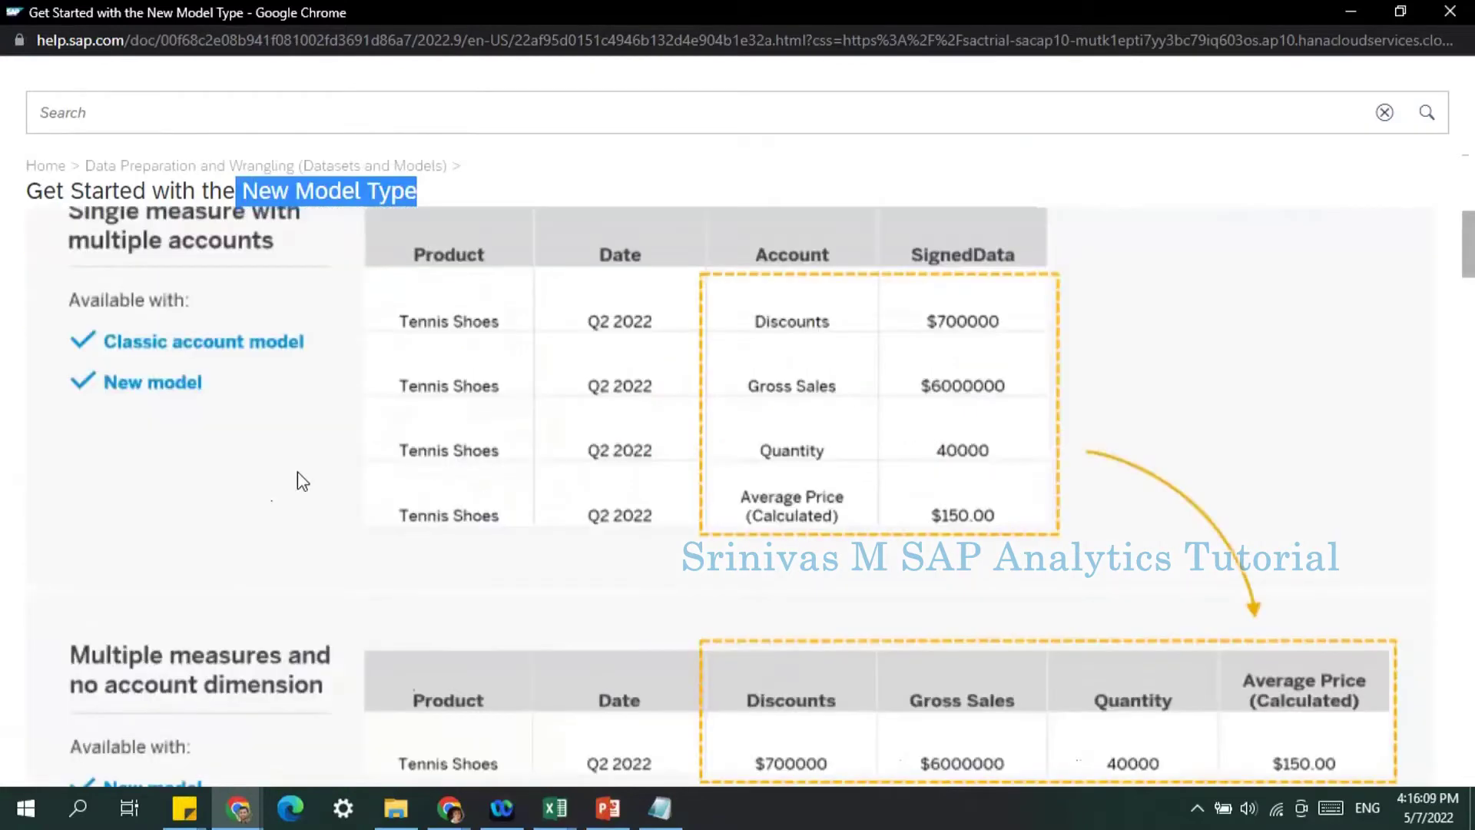
{"action": "scroll", "coordinate": [326, 564], "scroll_direction": "down", "scroll_amount": 3}
{"action": "scroll", "coordinate": [339, 567], "scroll_direction": "down", "scroll_amount": 1}
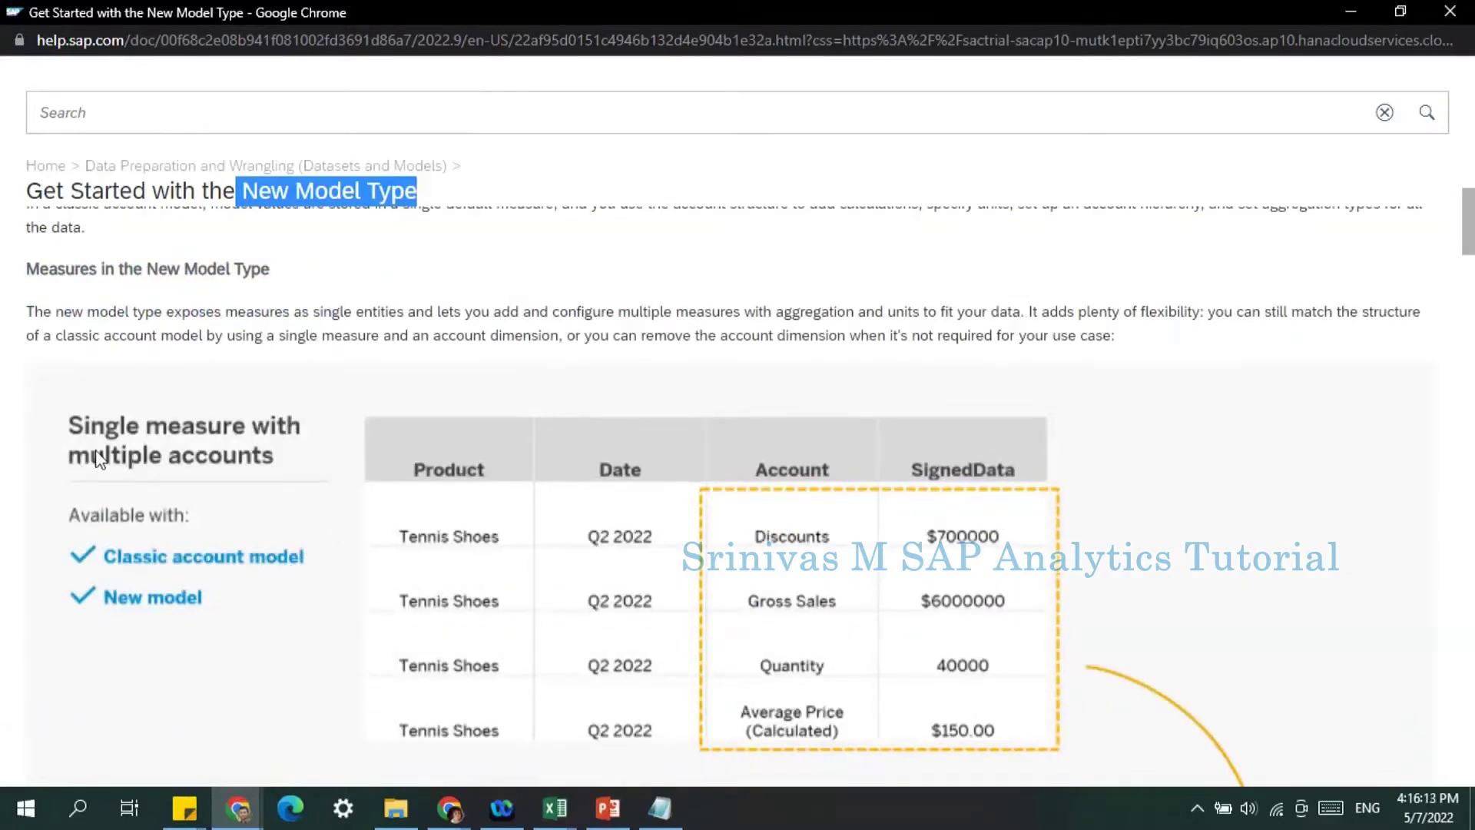
{"action": "scroll", "coordinate": [122, 439], "scroll_direction": "up", "scroll_amount": 1}
{"action": "scroll", "coordinate": [123, 440], "scroll_direction": "up", "scroll_amount": 3}
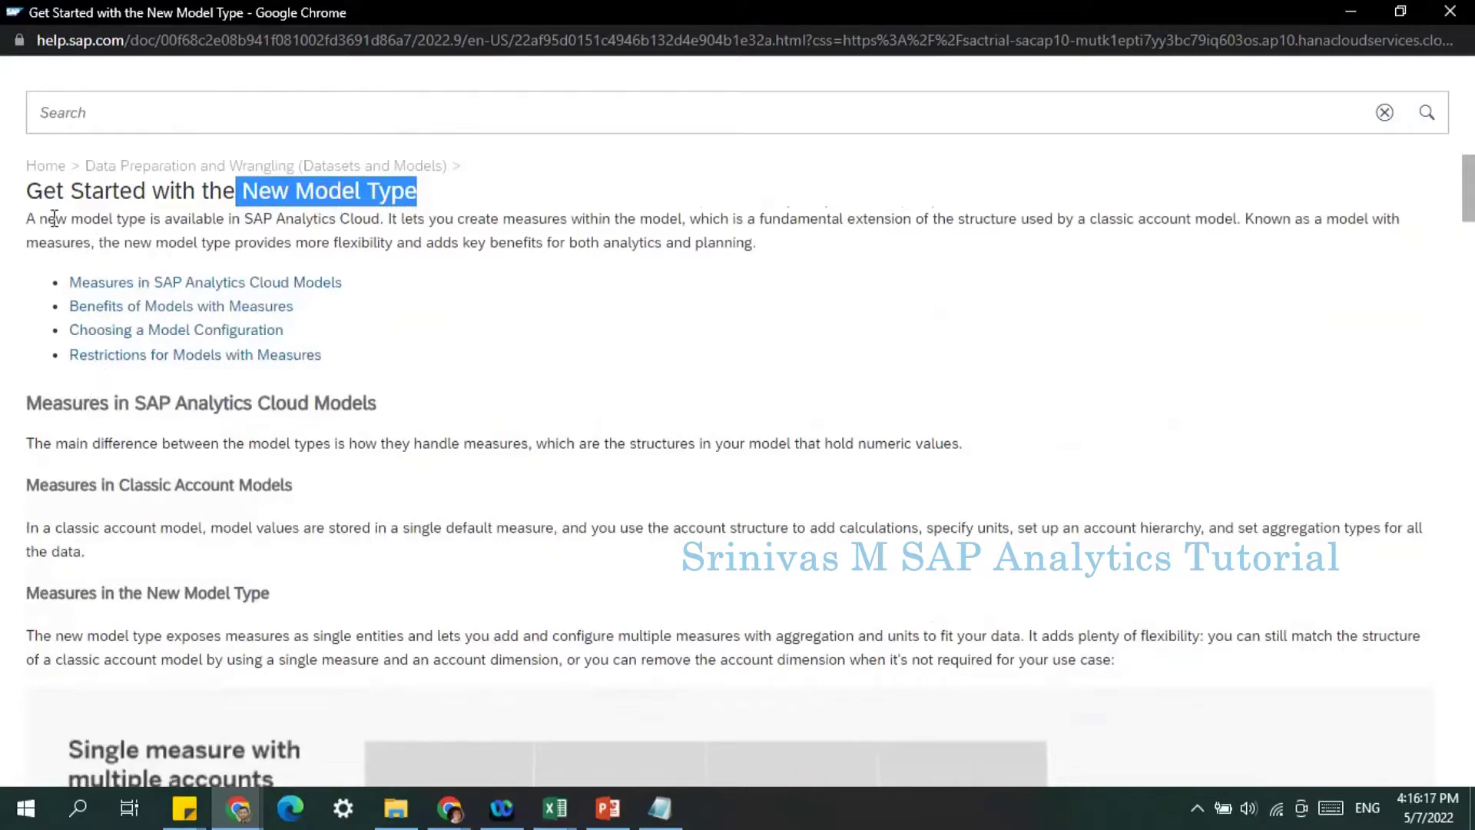
Read the article's introduction on the new model type, highlighting its sentences and the headings of the two measures sections.
{"action": "left_click_drag", "start_coordinate": [37, 219], "coordinate": [385, 228]}
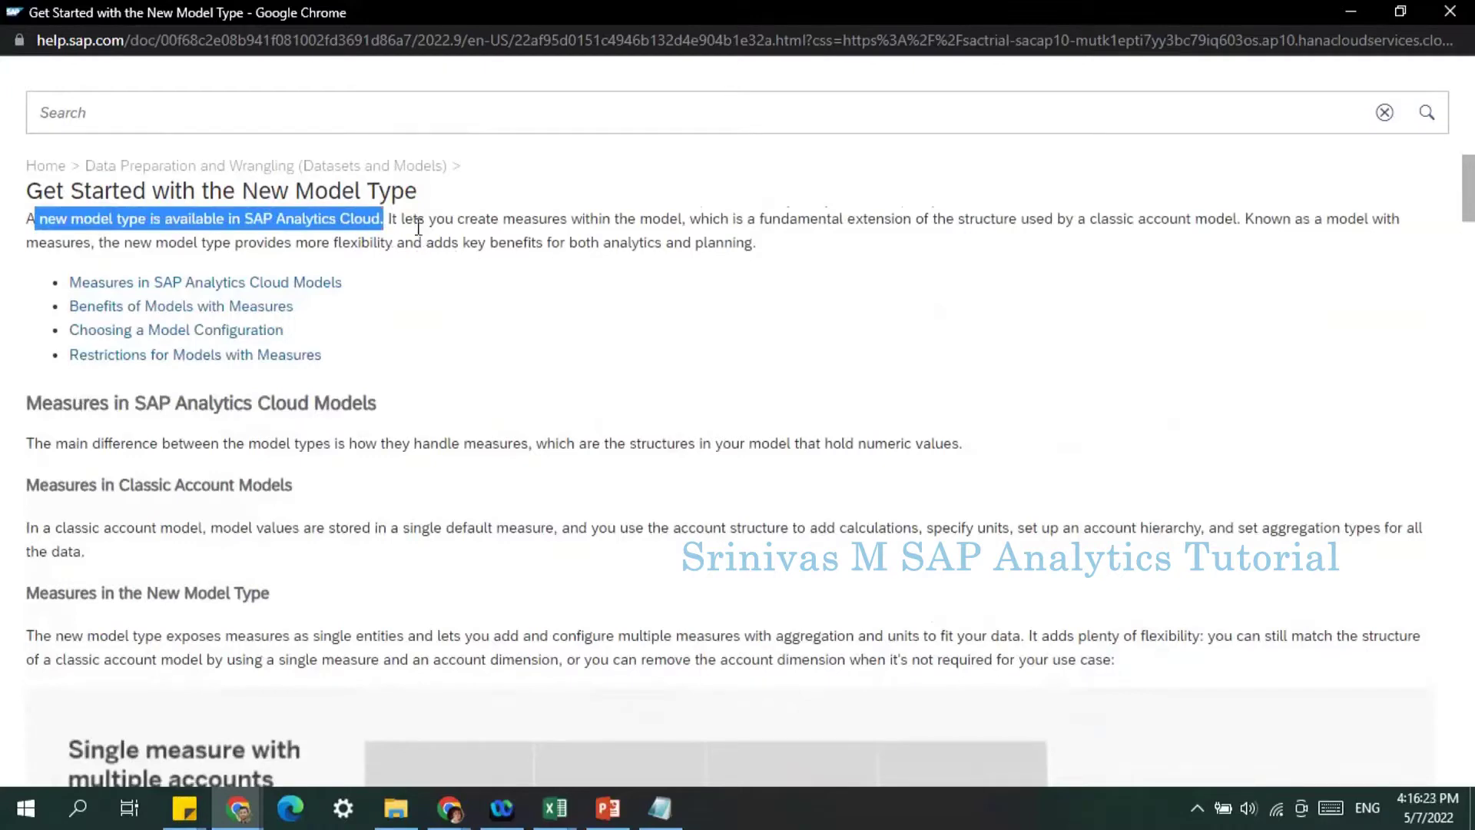
{"action": "left_click_drag", "start_coordinate": [416, 223], "coordinate": [1250, 224]}
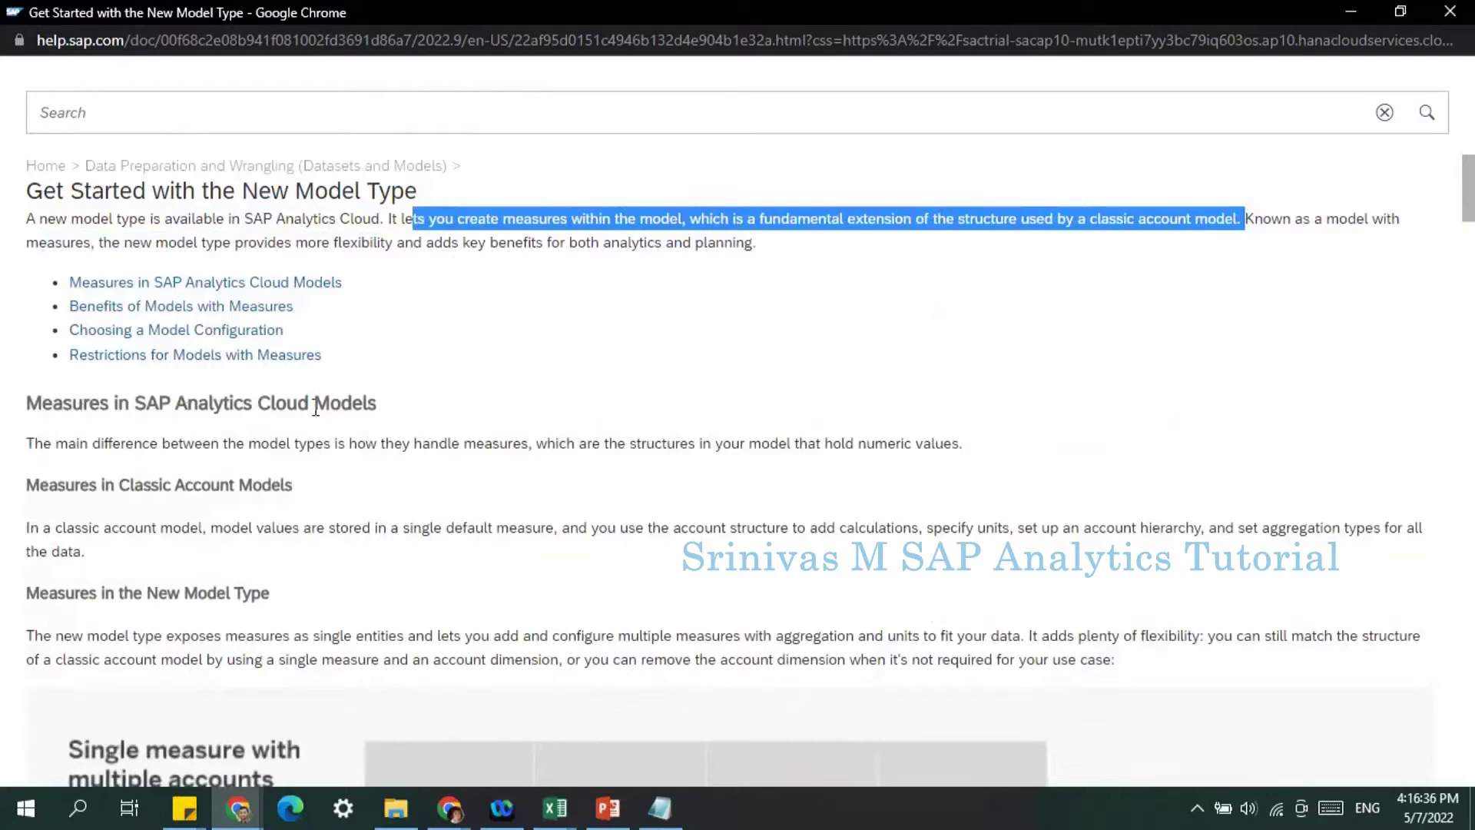
{"action": "scroll", "coordinate": [372, 473], "scroll_direction": "down", "scroll_amount": 1}
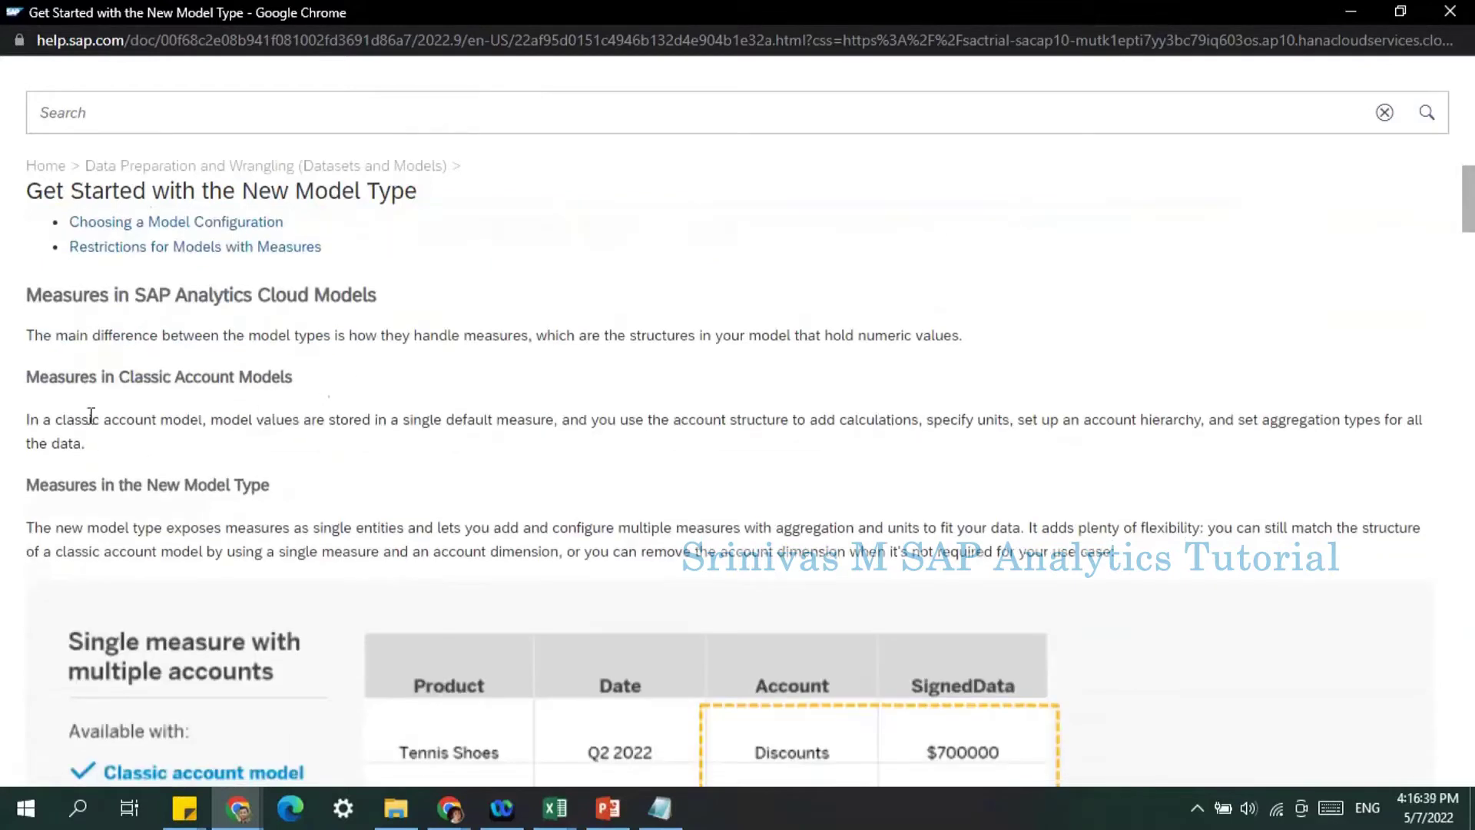
{"action": "left_click_drag", "start_coordinate": [30, 382], "coordinate": [303, 388]}
{"action": "left_click_drag", "start_coordinate": [30, 486], "coordinate": [272, 488]}
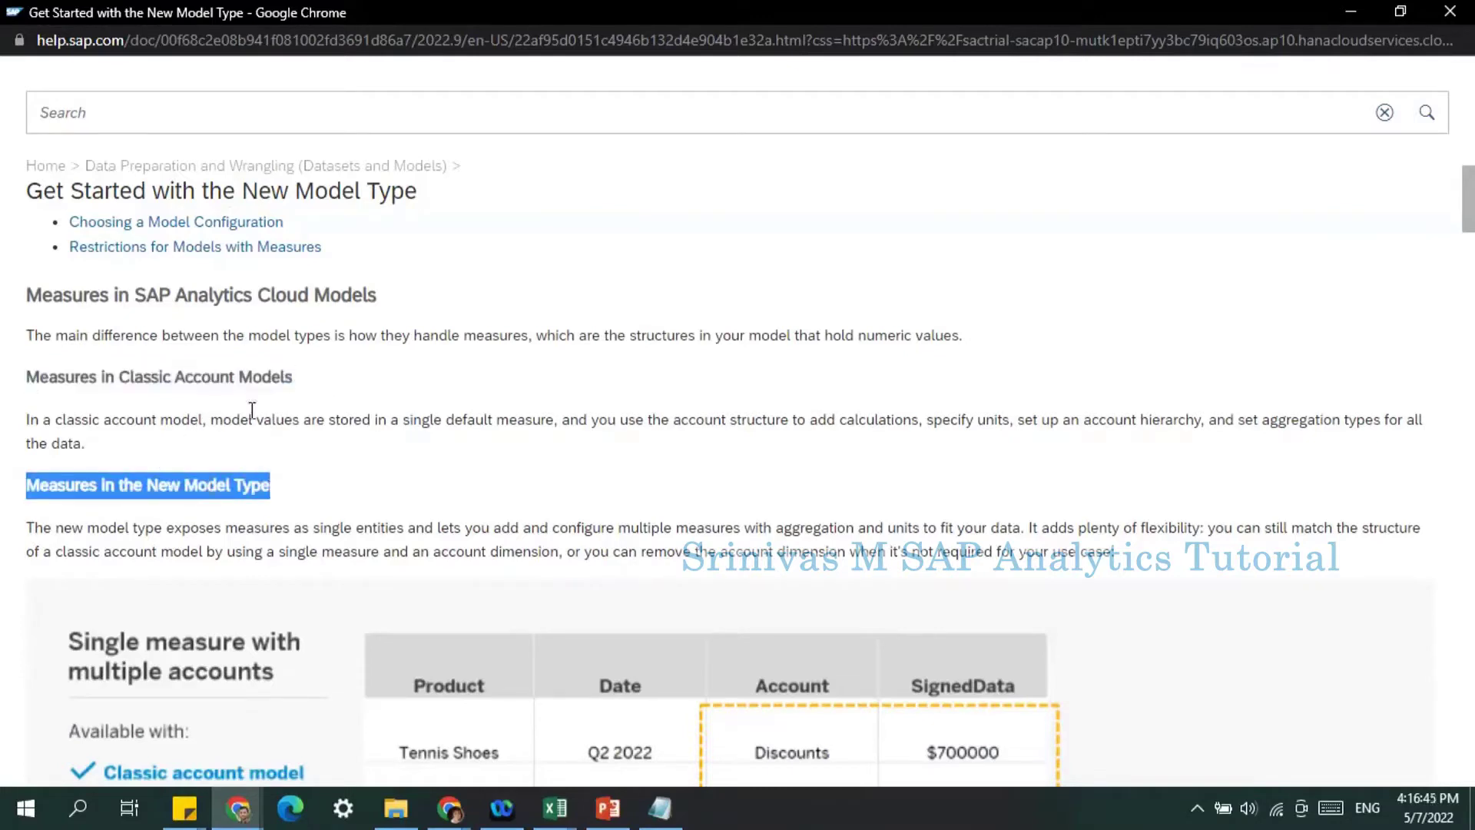
Read the Measures in Classic Account Models paragraph, highlighting the parts on the single default measure and the account structure.
{"action": "left_click_drag", "start_coordinate": [29, 421], "coordinate": [563, 425]}
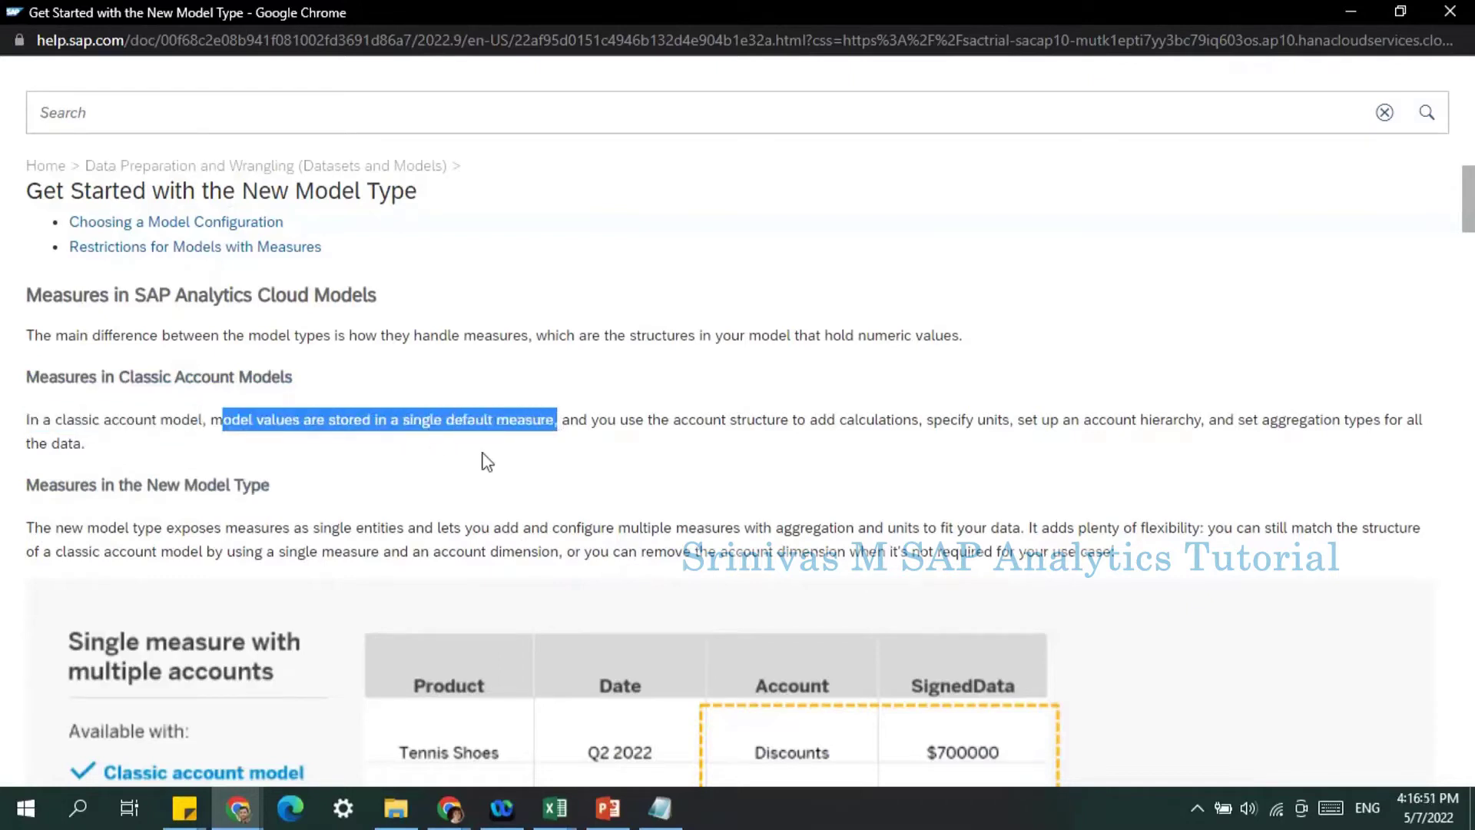
{"action": "left_click", "coordinate": [76, 418]}
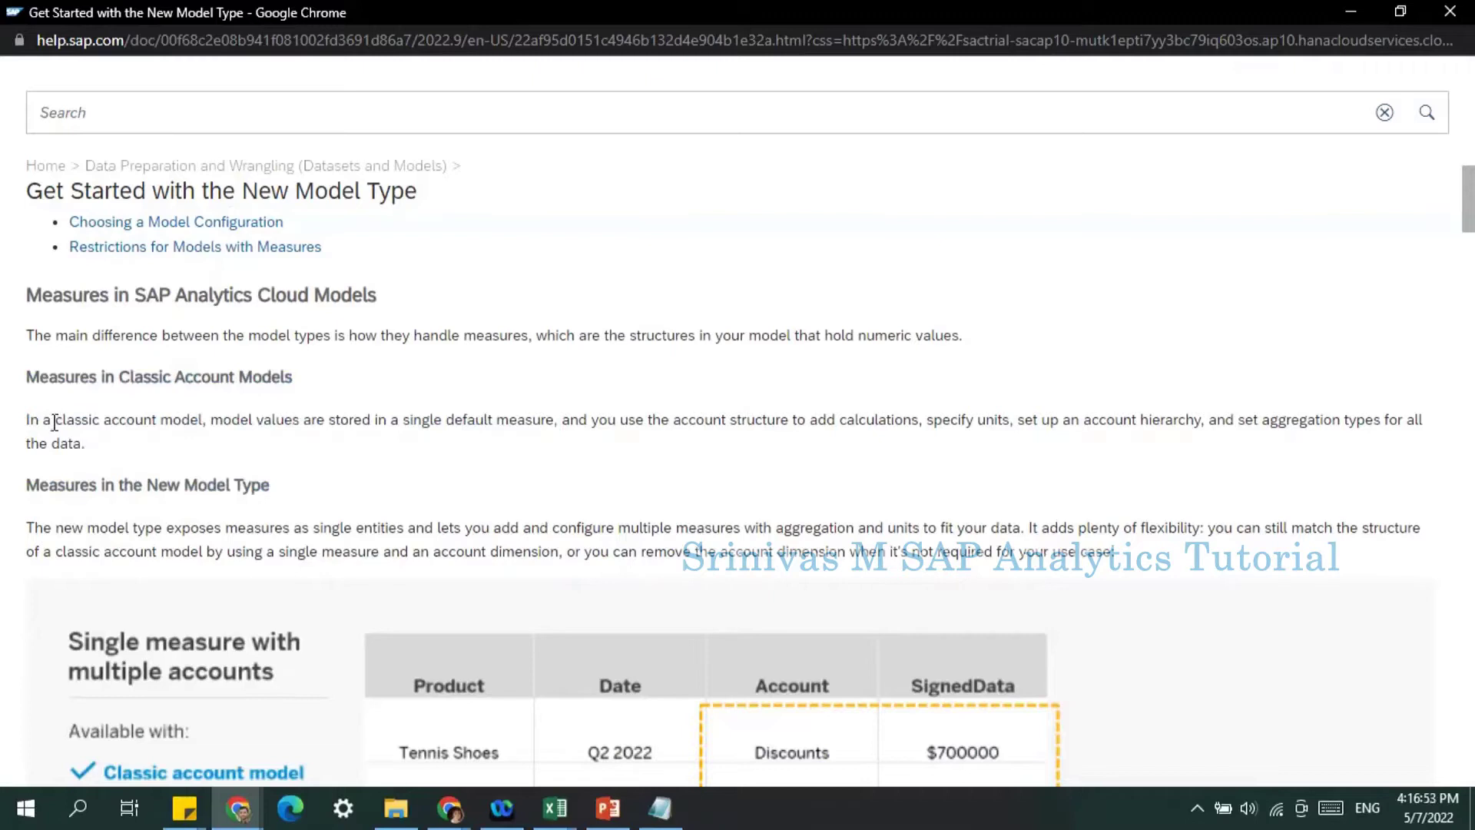
{"action": "left_click_drag", "start_coordinate": [60, 418], "coordinate": [204, 421]}
{"action": "left_click", "coordinate": [231, 467]}
{"action": "left_click_drag", "start_coordinate": [222, 421], "coordinate": [552, 427]}
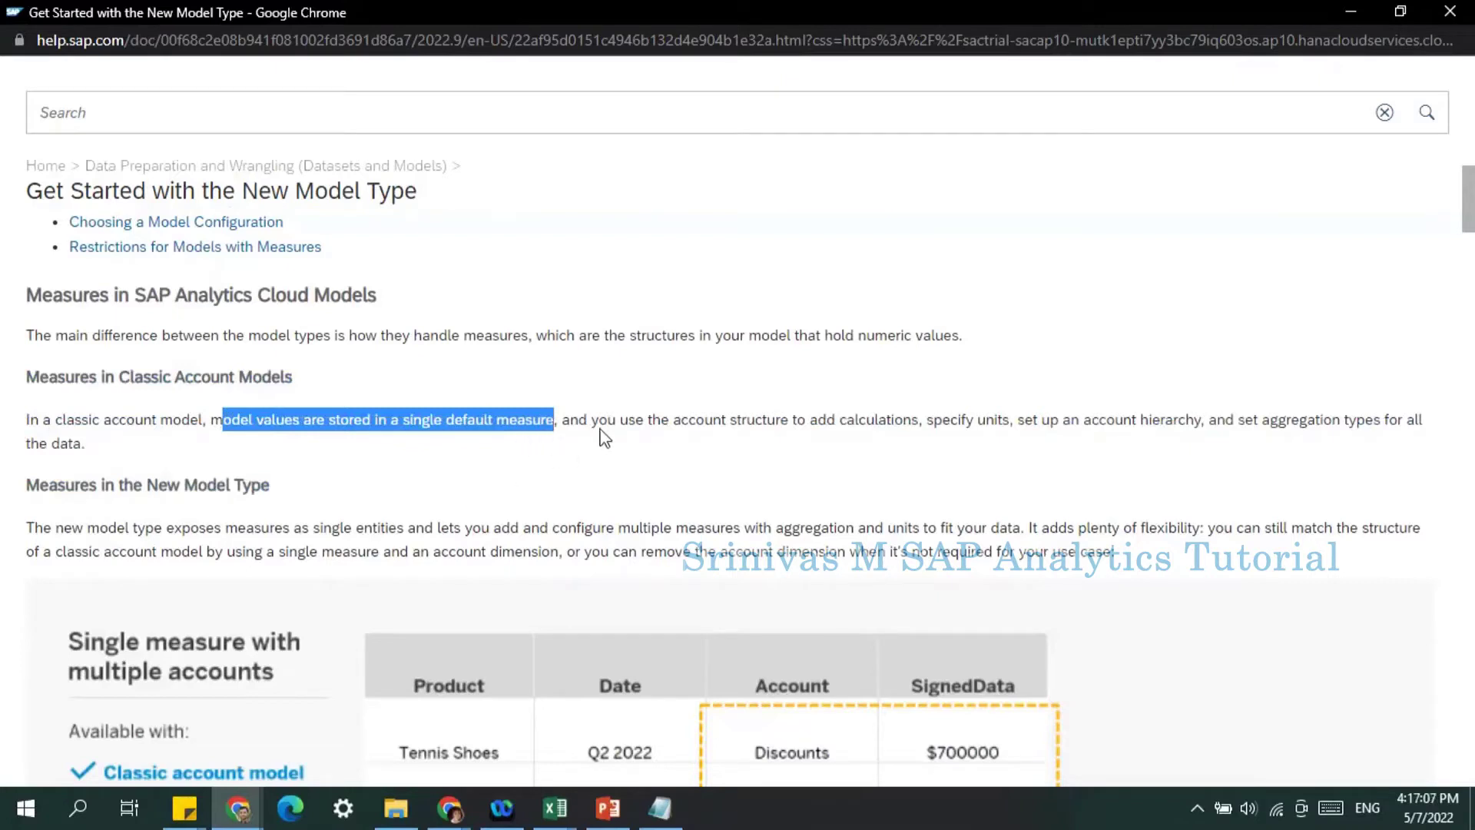
{"action": "left_click_drag", "start_coordinate": [601, 422], "coordinate": [1208, 449]}
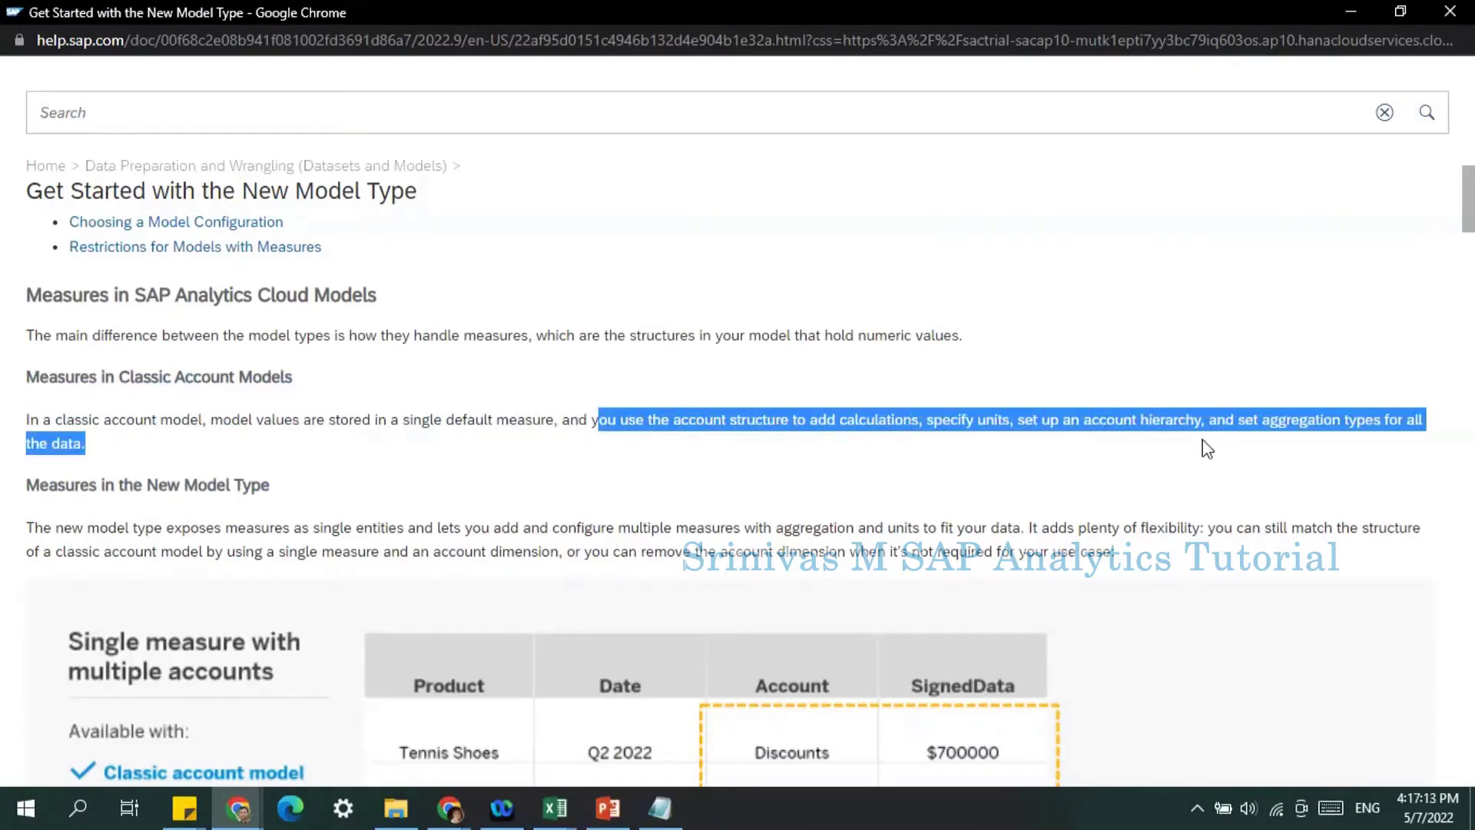
Switch to Sales data 1.csv in Excel, examine the ACCOUNT column with its QUANTITY and AMOUNT entries, and minimize the workbook.
{"action": "left_click", "coordinate": [561, 812]}
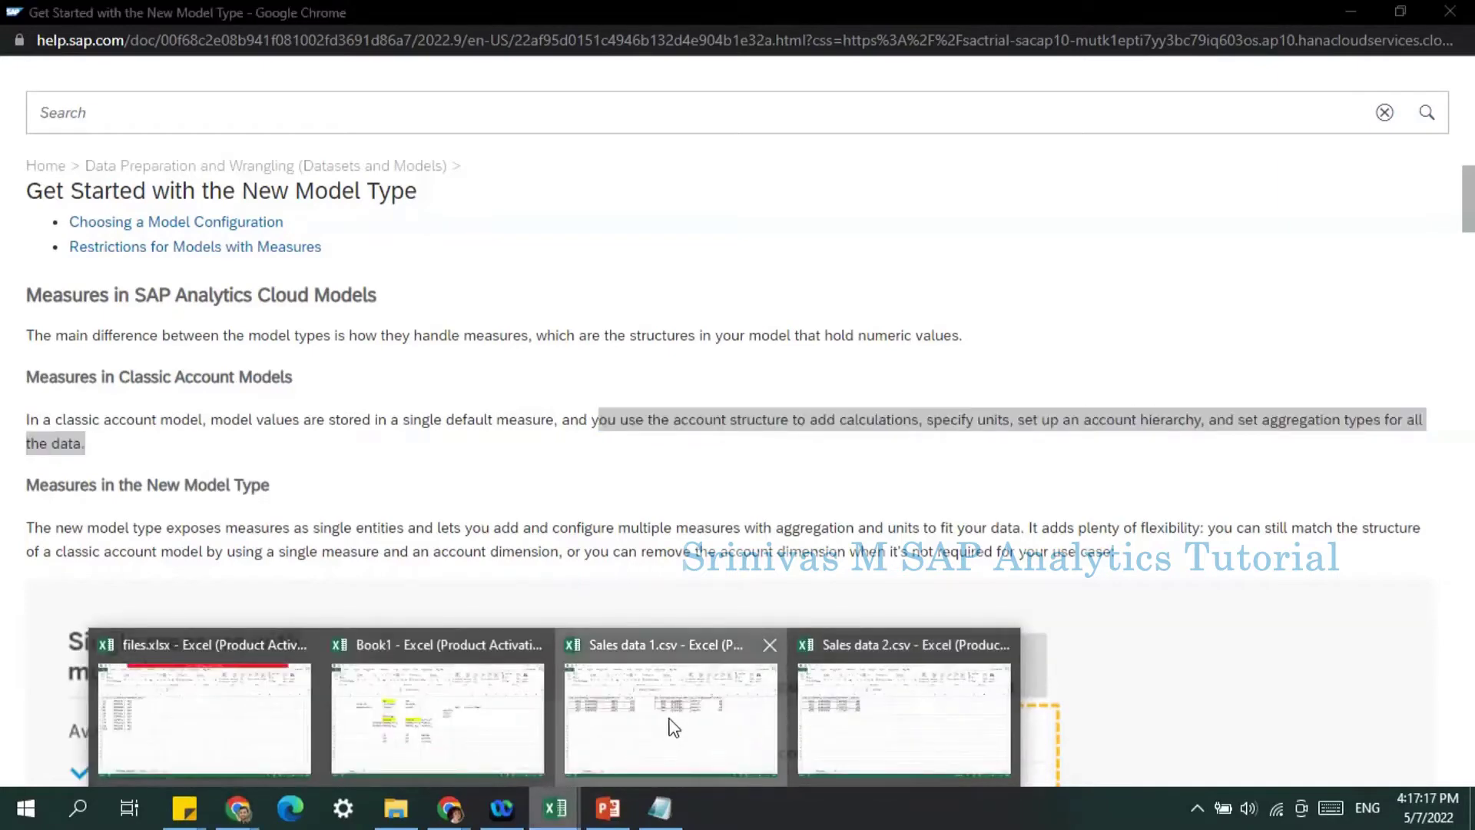
{"action": "left_click", "coordinate": [675, 725]}
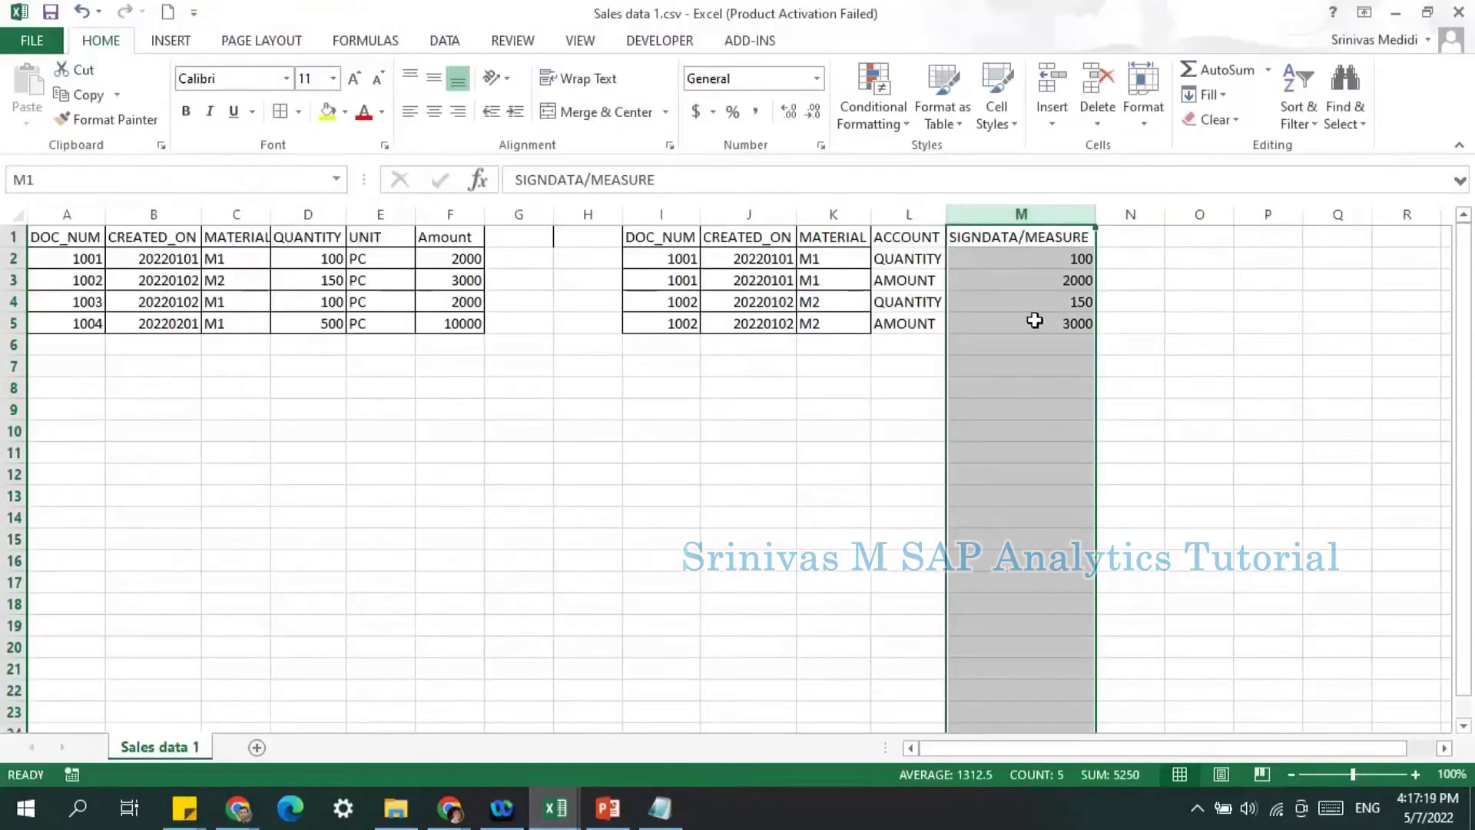
{"action": "left_click", "coordinate": [913, 213]}
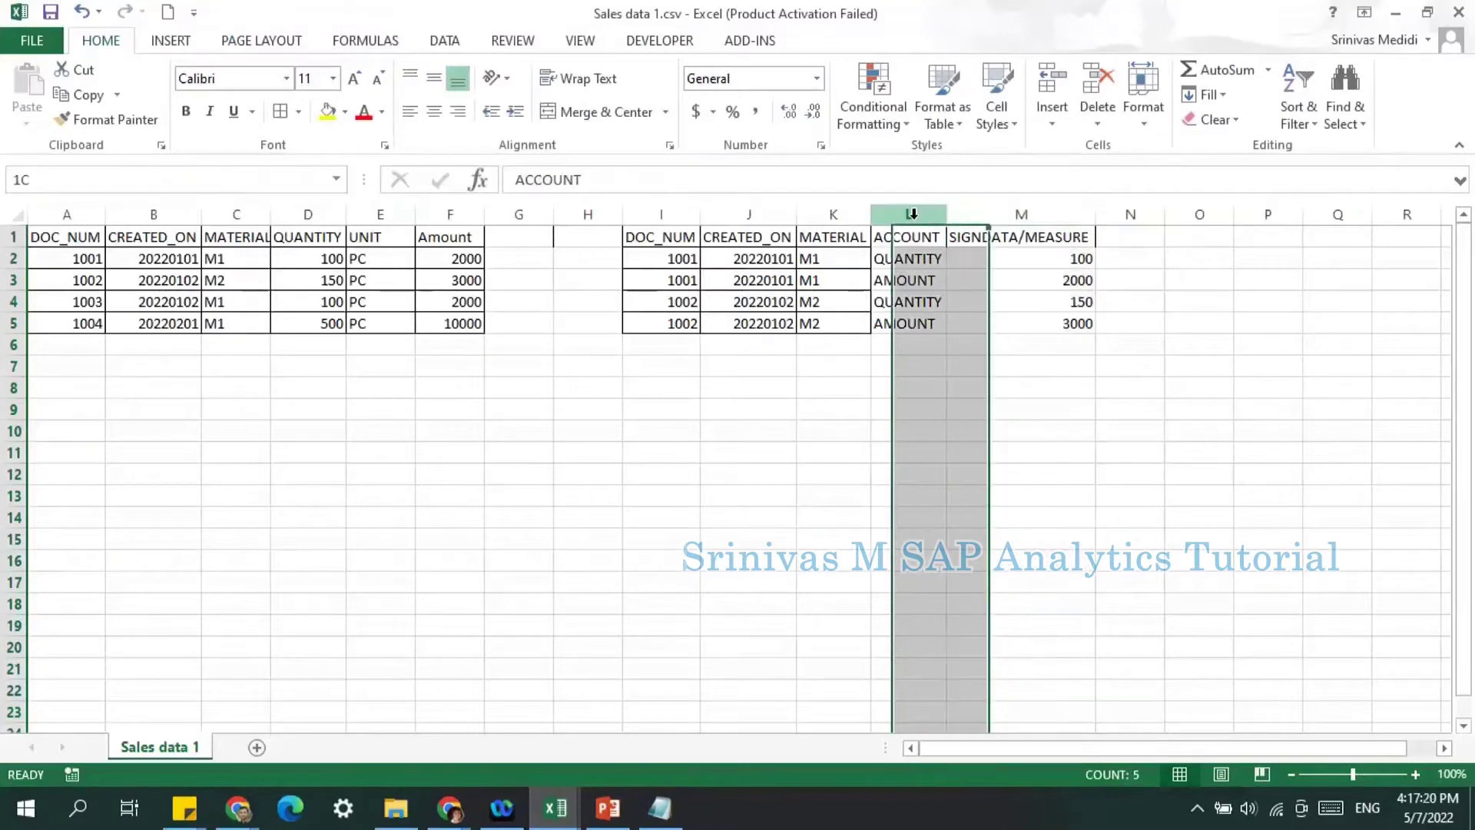
{"action": "left_click", "coordinate": [895, 259]}
{"action": "left_click", "coordinate": [901, 278]}
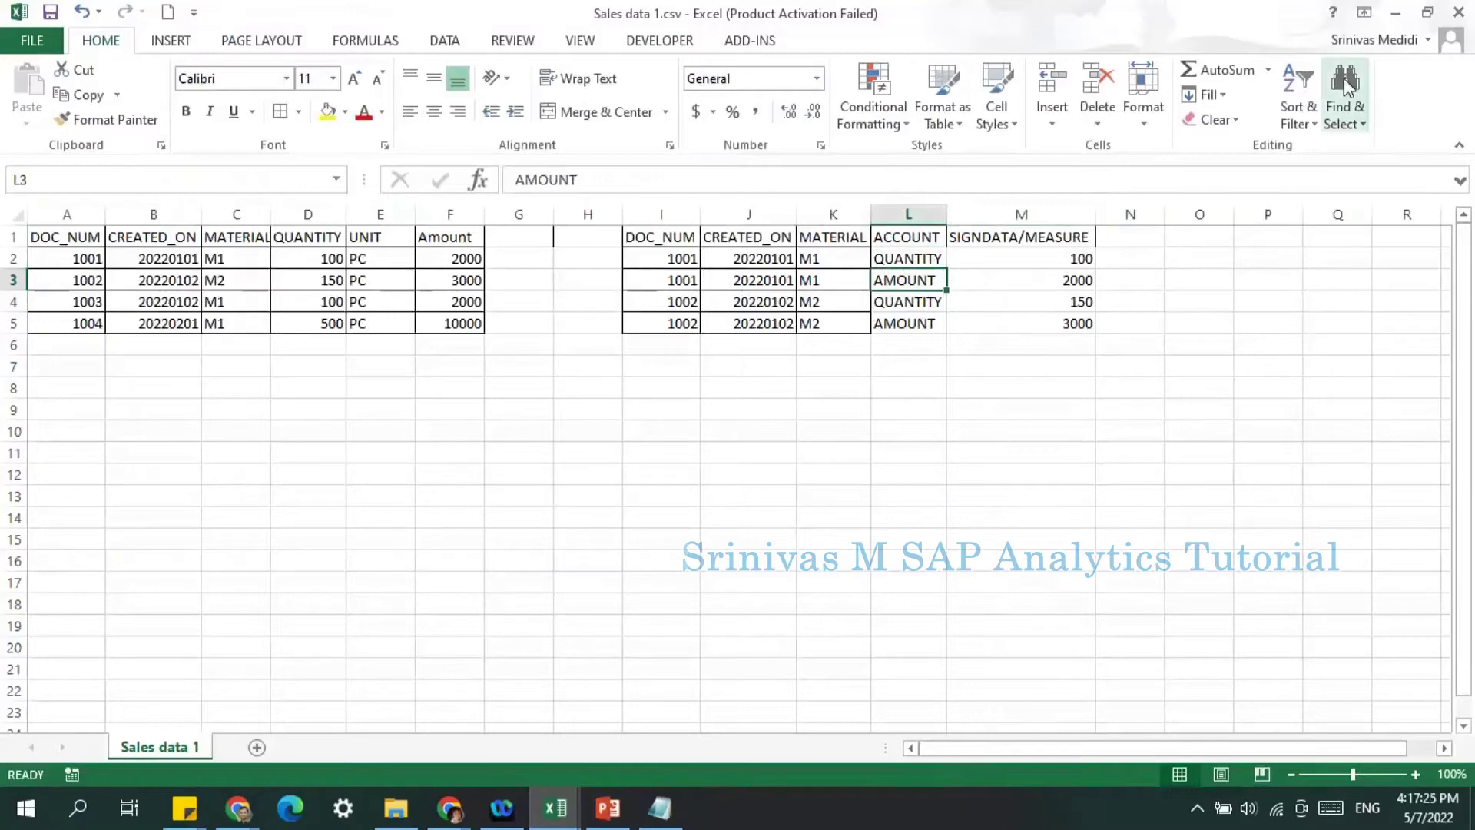
{"action": "left_click", "coordinate": [1397, 19]}
Read the Measures in the New Model Type section and examine its single-measure and multiple-measures example tables.
{"action": "left_click_drag", "start_coordinate": [98, 485], "coordinate": [255, 482]}
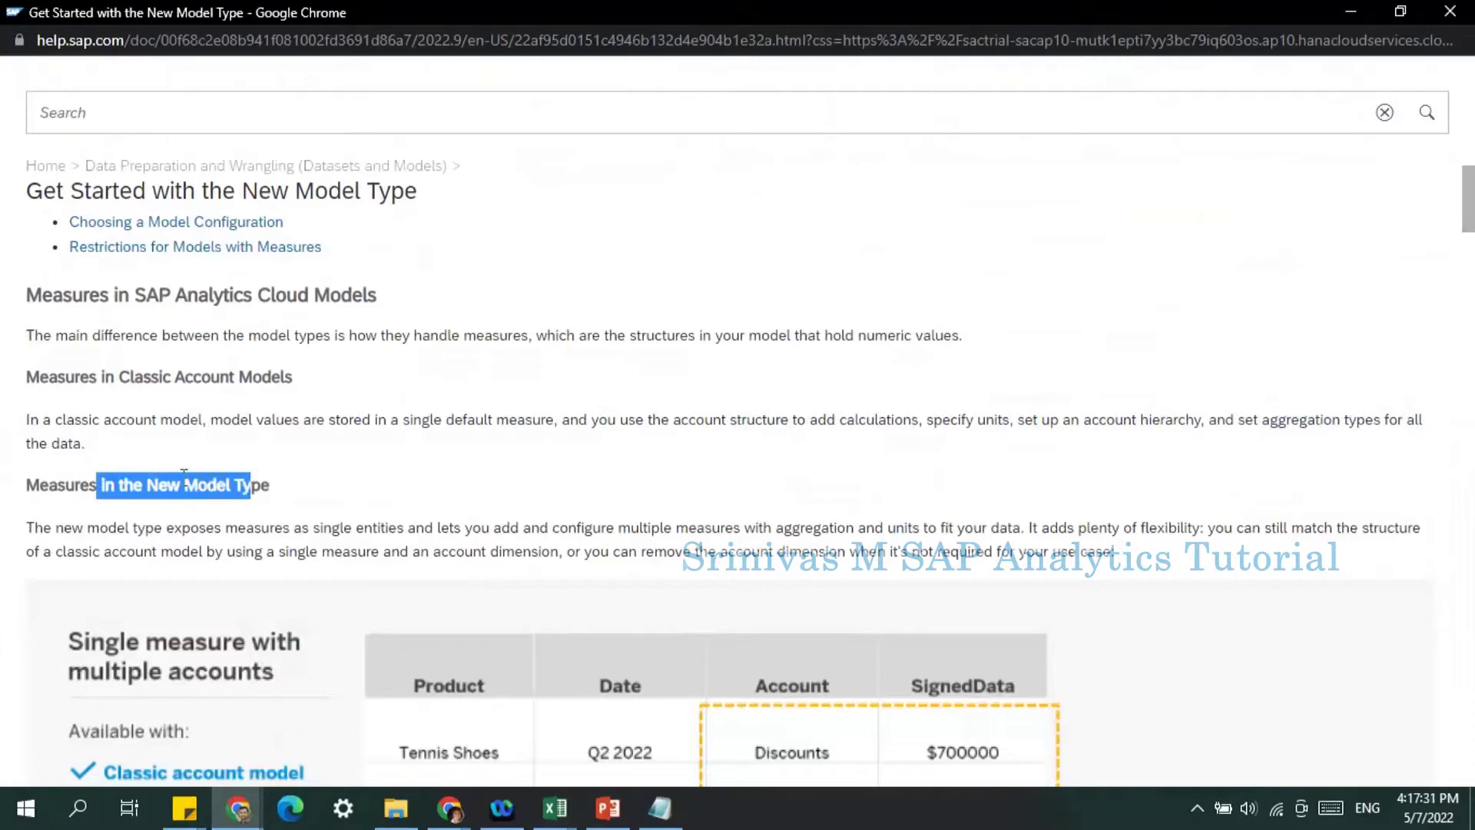
{"action": "left_click_drag", "start_coordinate": [75, 528], "coordinate": [400, 531]}
{"action": "scroll", "coordinate": [737, 530], "scroll_direction": "down", "scroll_amount": 4}
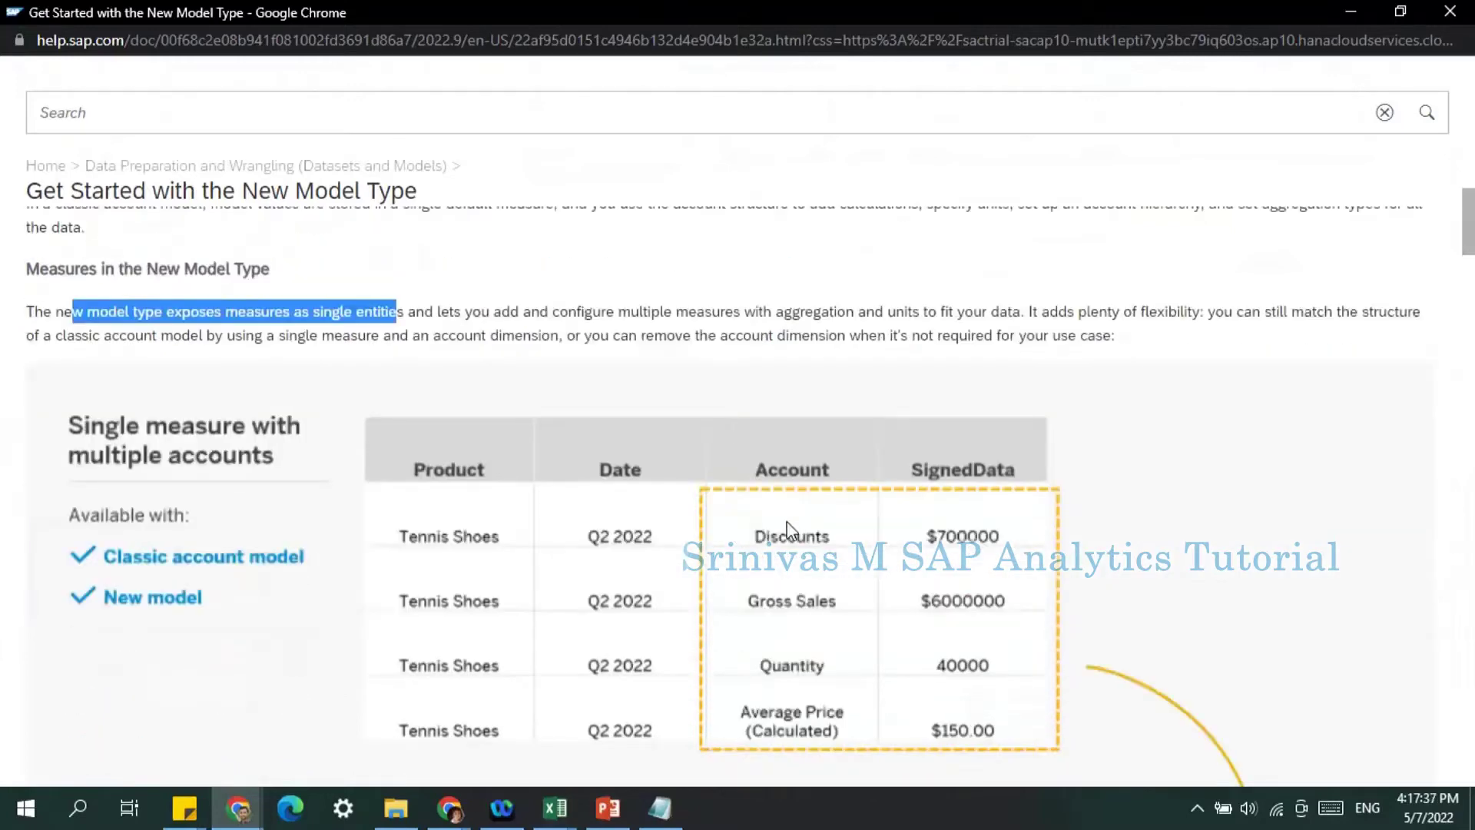
{"action": "scroll", "coordinate": [791, 530], "scroll_direction": "down", "scroll_amount": 3}
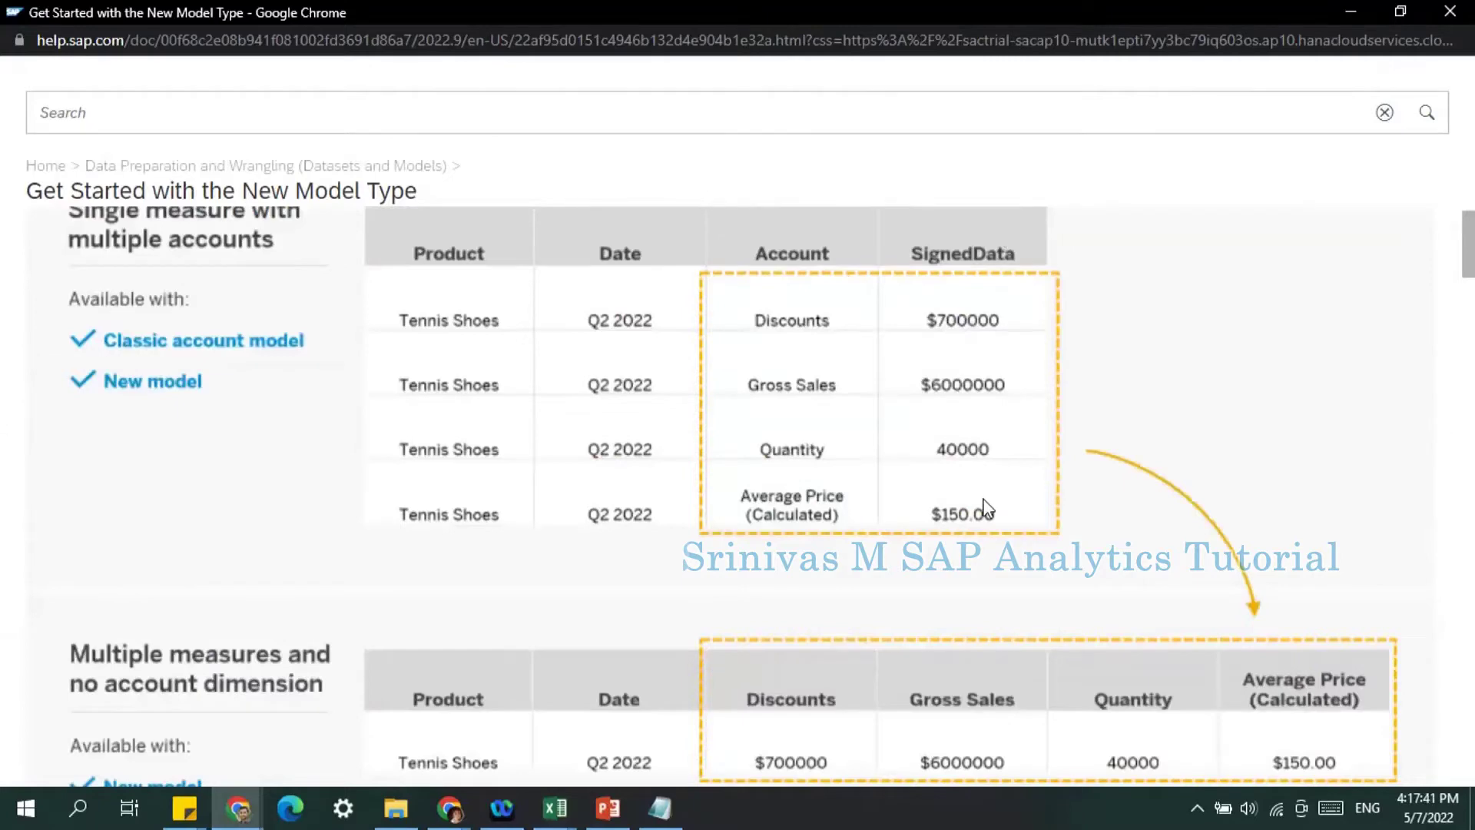
{"action": "scroll", "coordinate": [769, 522], "scroll_direction": "down", "scroll_amount": 3}
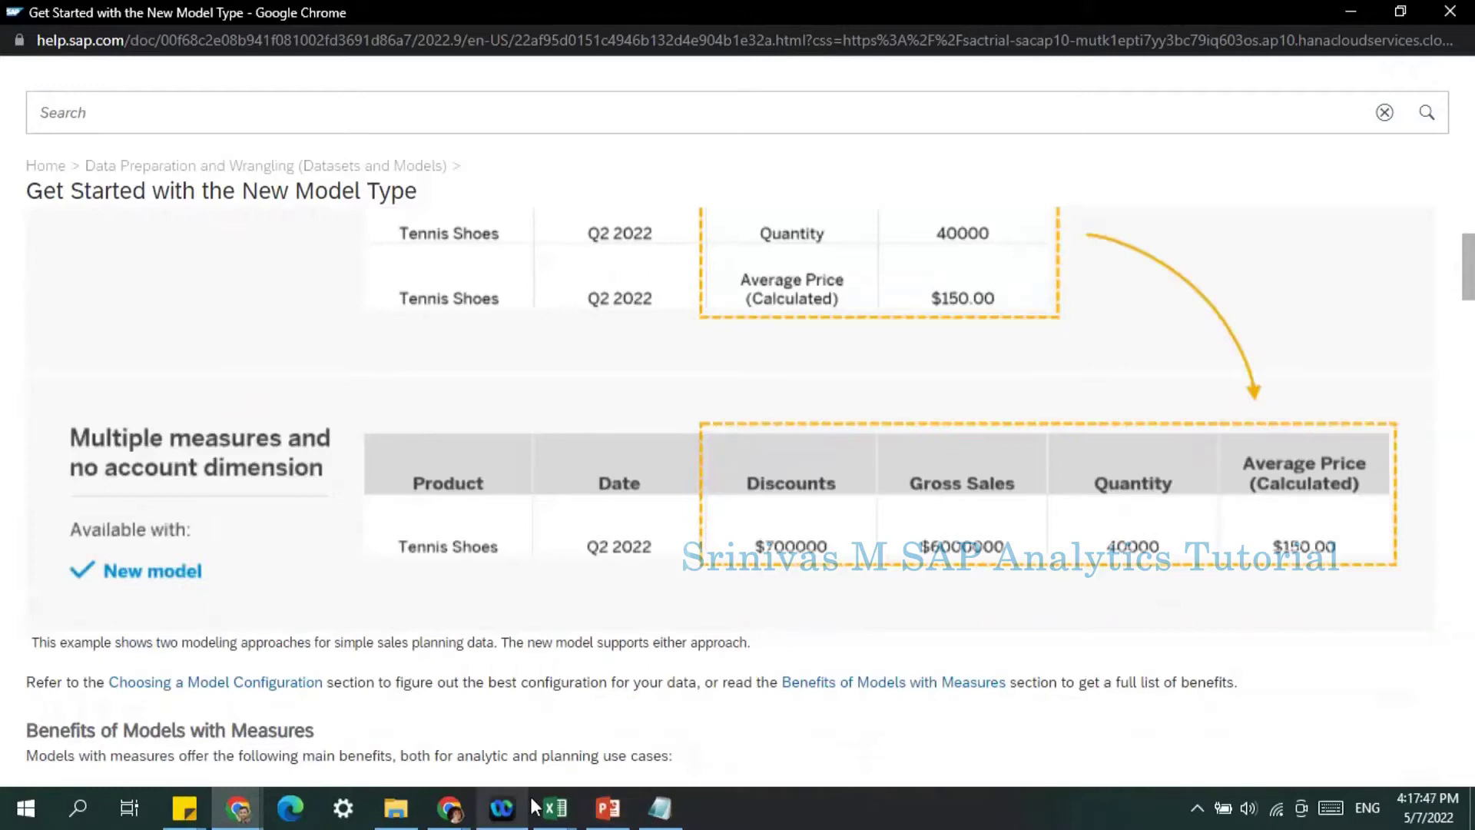
Switch to Sales data 1.csv in Excel and compare the table with separate QUANTITY and Amount columns against the ACCOUNT-based table.
{"action": "left_click", "coordinate": [555, 807]}
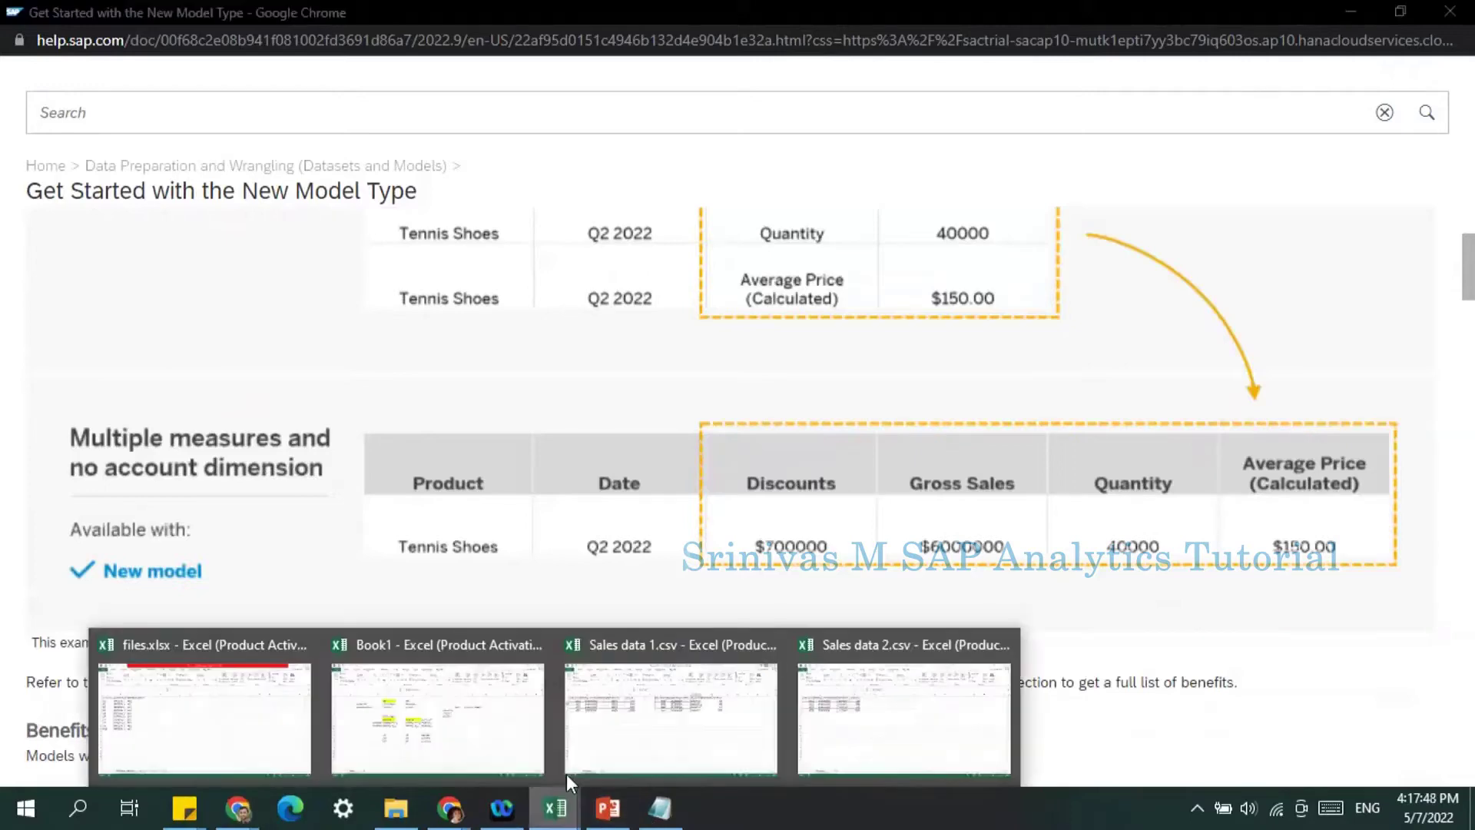
{"action": "left_click", "coordinate": [621, 753]}
{"action": "left_click_drag", "start_coordinate": [69, 239], "coordinate": [458, 324]}
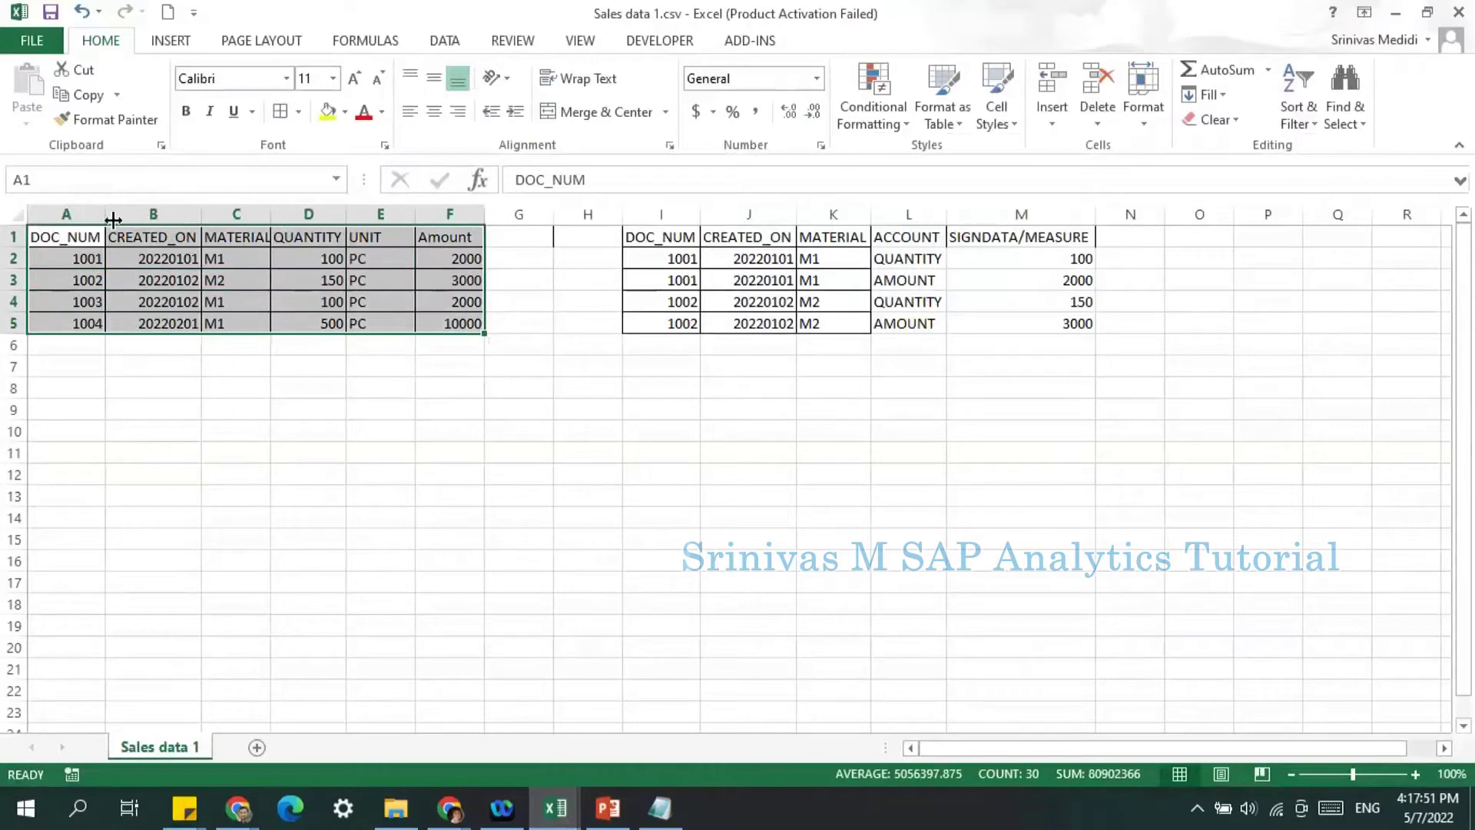
{"action": "left_click", "coordinate": [249, 216]}
{"action": "left_click", "coordinate": [311, 215]}
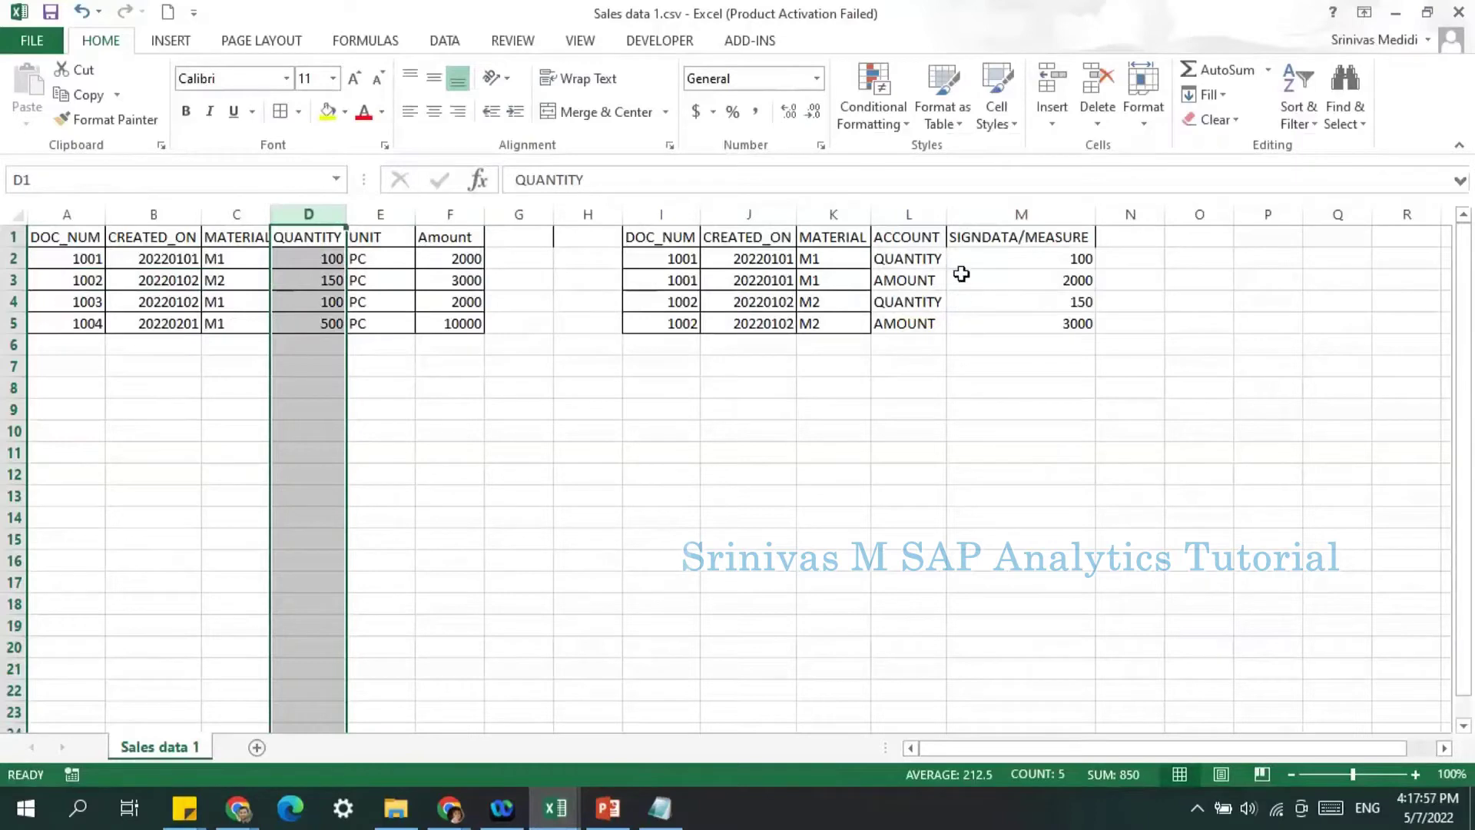
{"action": "left_click", "coordinate": [922, 215]}
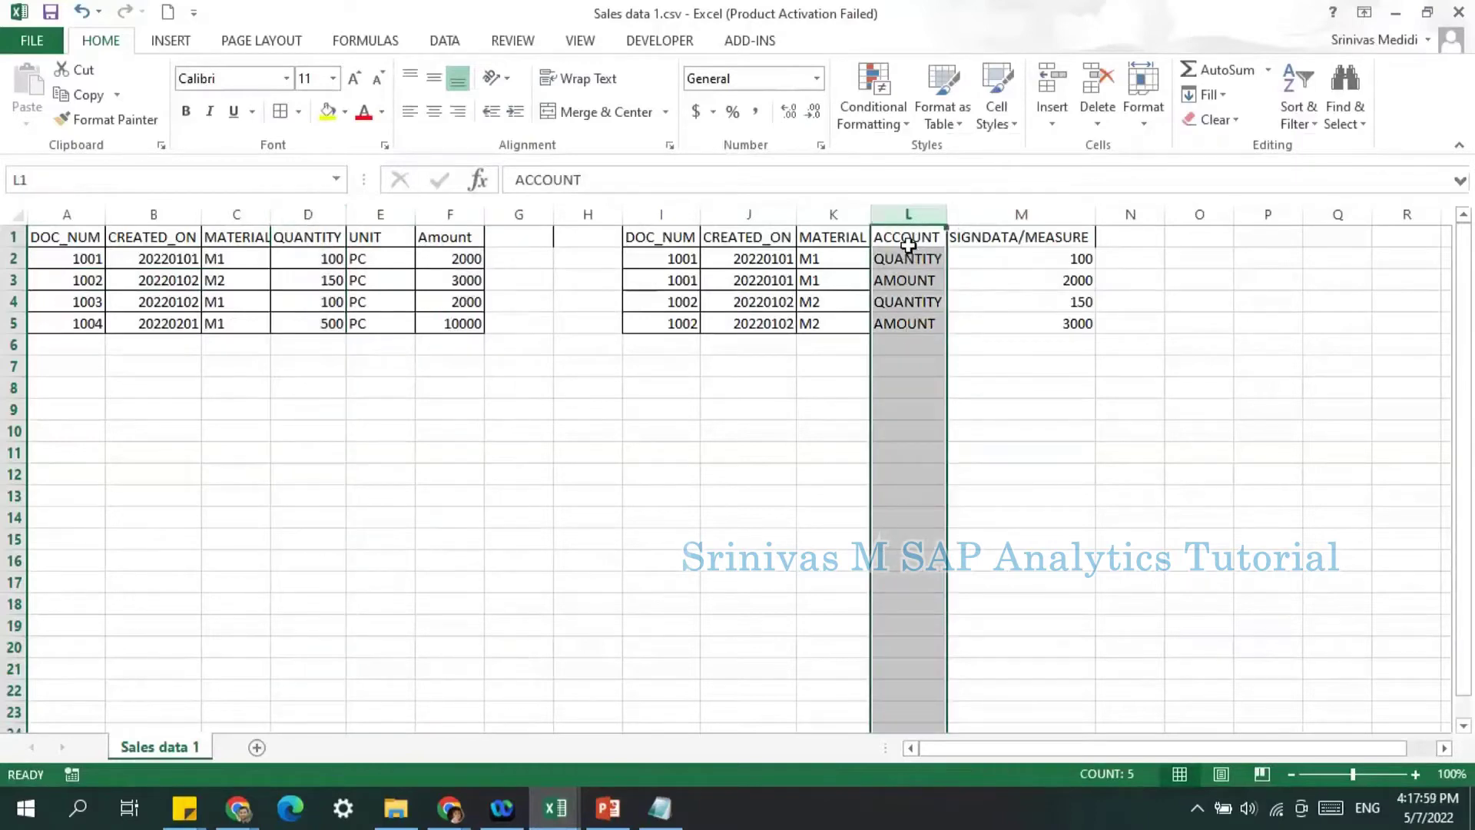
{"action": "left_click", "coordinate": [908, 244]}
{"action": "left_click", "coordinate": [904, 261]}
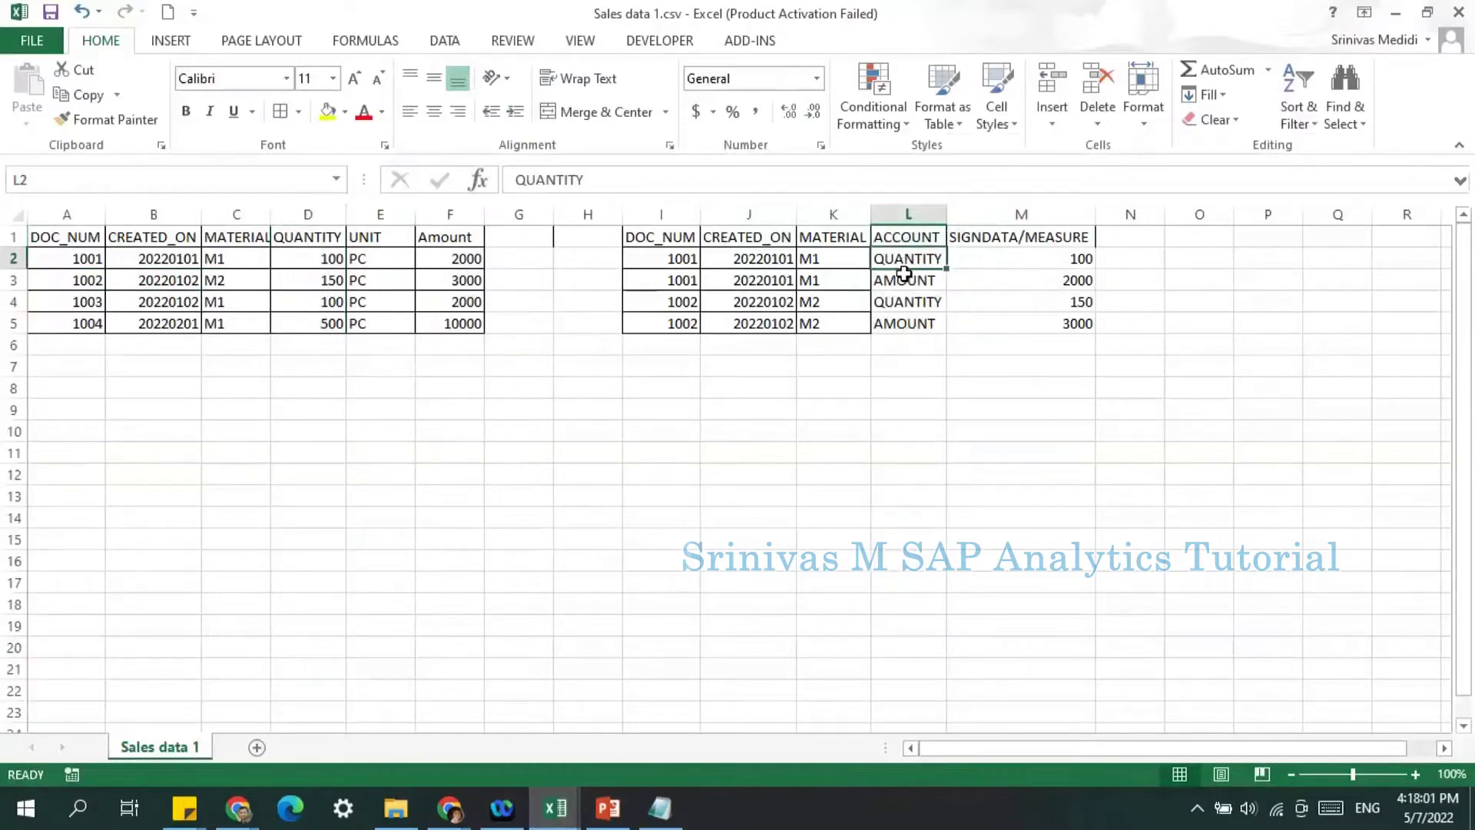
Compare the QUANTITY and AMOUNT entries under ACCOUNT with the separate QUANTITY column in Sales data 1.csv, and minimize the workbook.
{"action": "left_click_drag", "start_coordinate": [904, 274], "coordinate": [905, 284]}
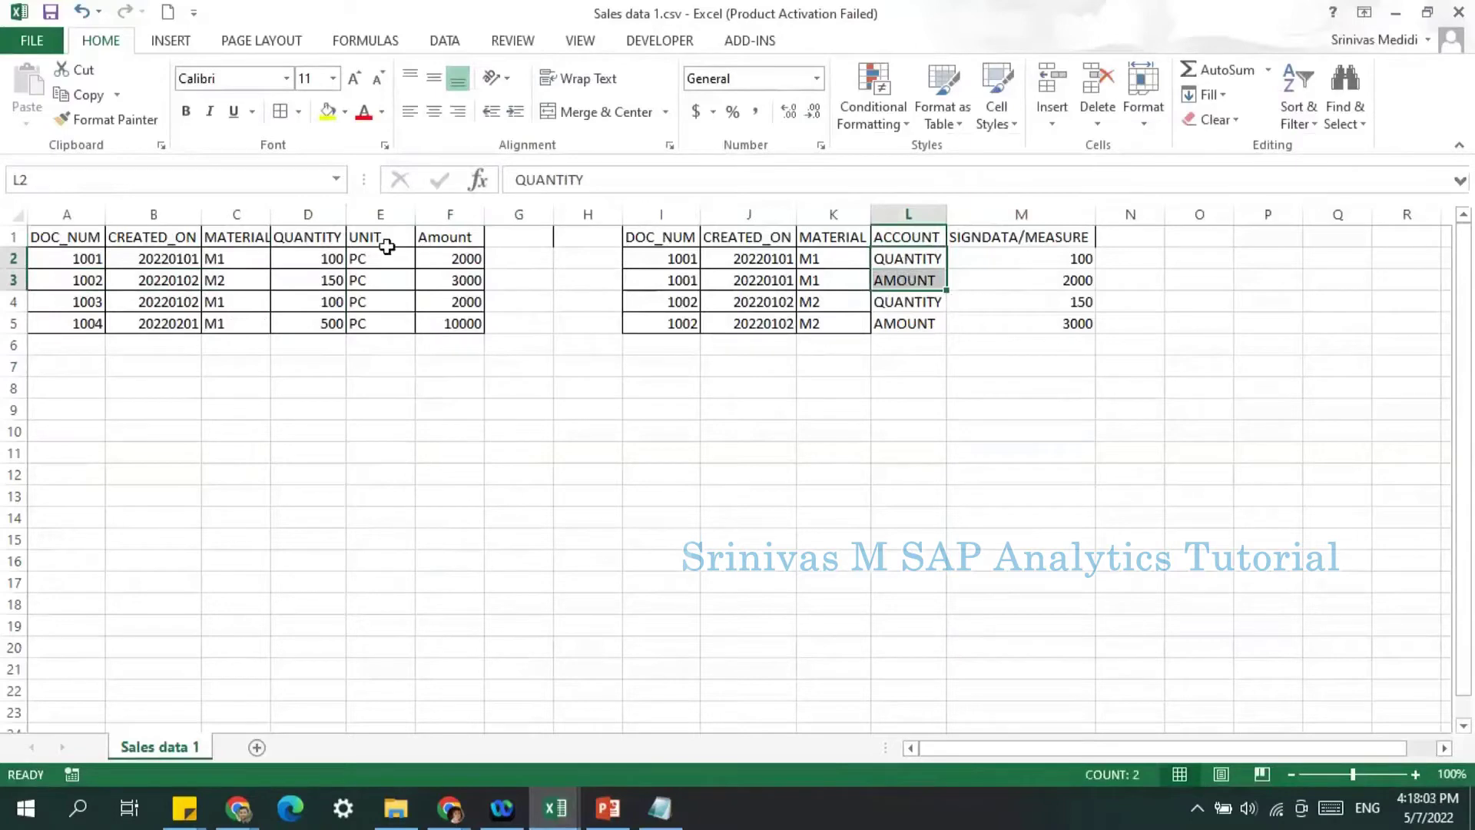
{"action": "left_click", "coordinate": [297, 219]}
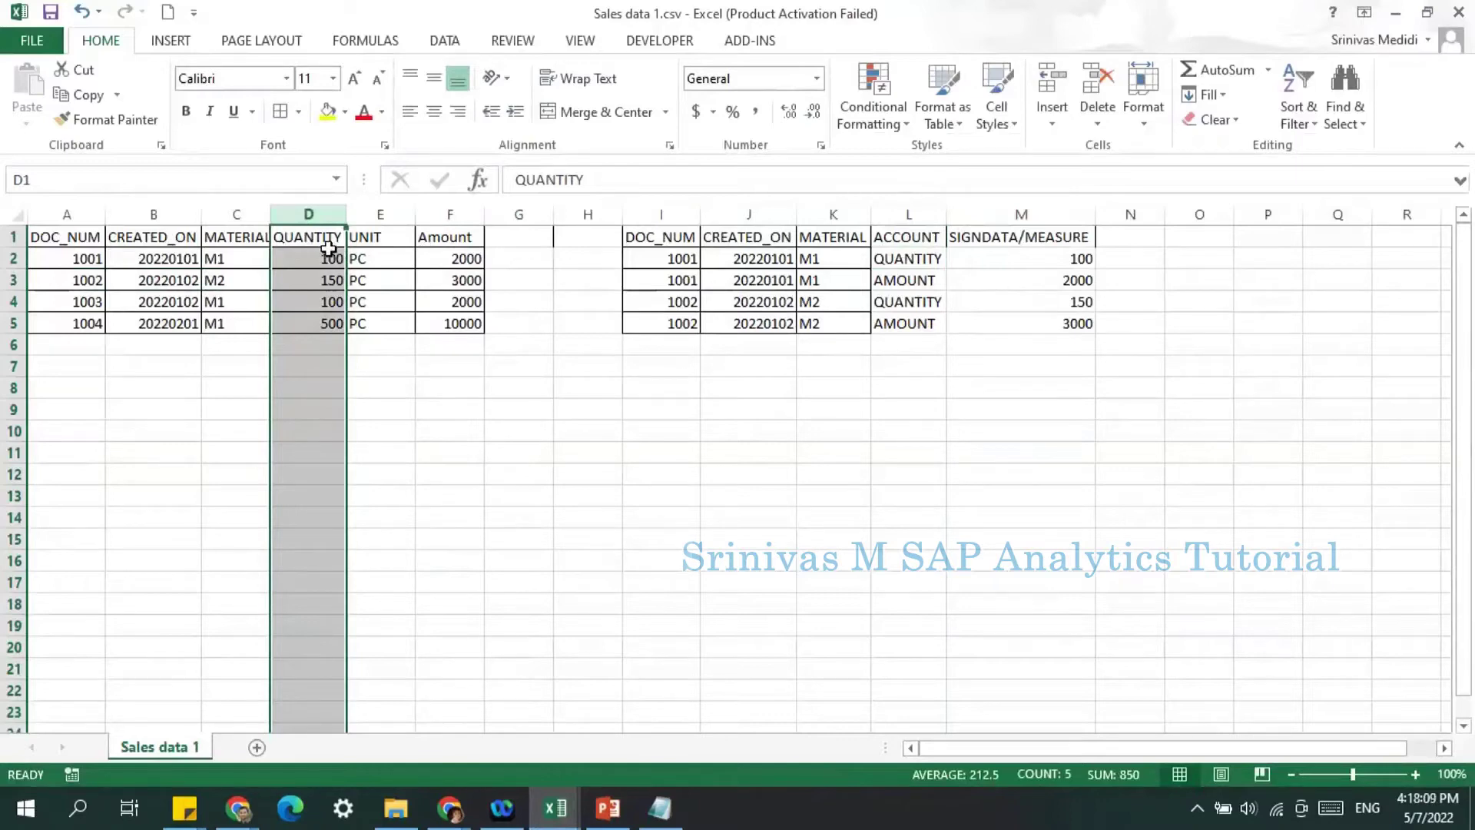
{"action": "left_click", "coordinate": [1392, 17]}
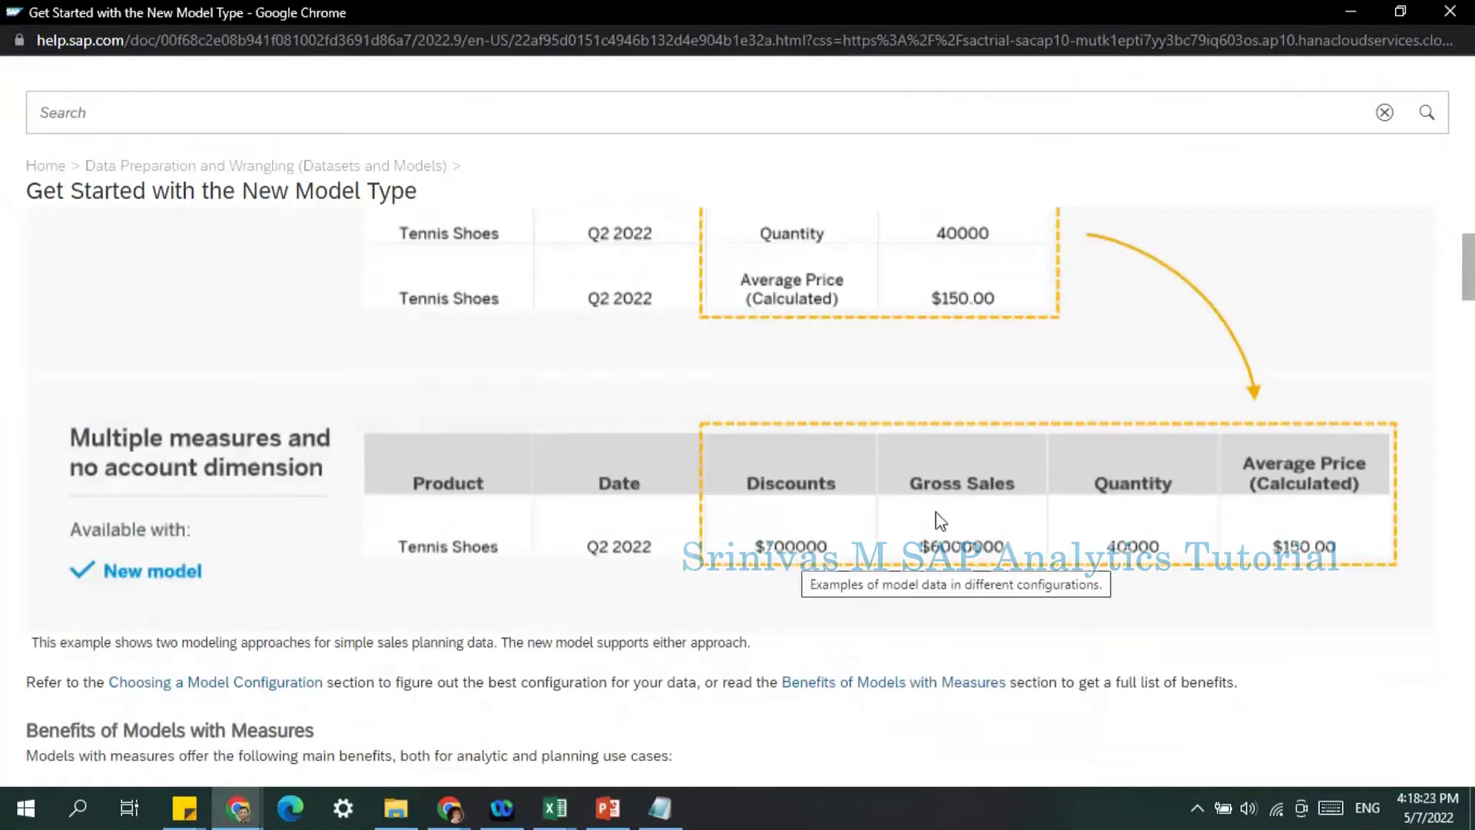
Compare the single-measure example table with the multiple-measures table, including which model types each is available with.
{"action": "scroll", "coordinate": [1030, 454], "scroll_direction": "up", "scroll_amount": 4}
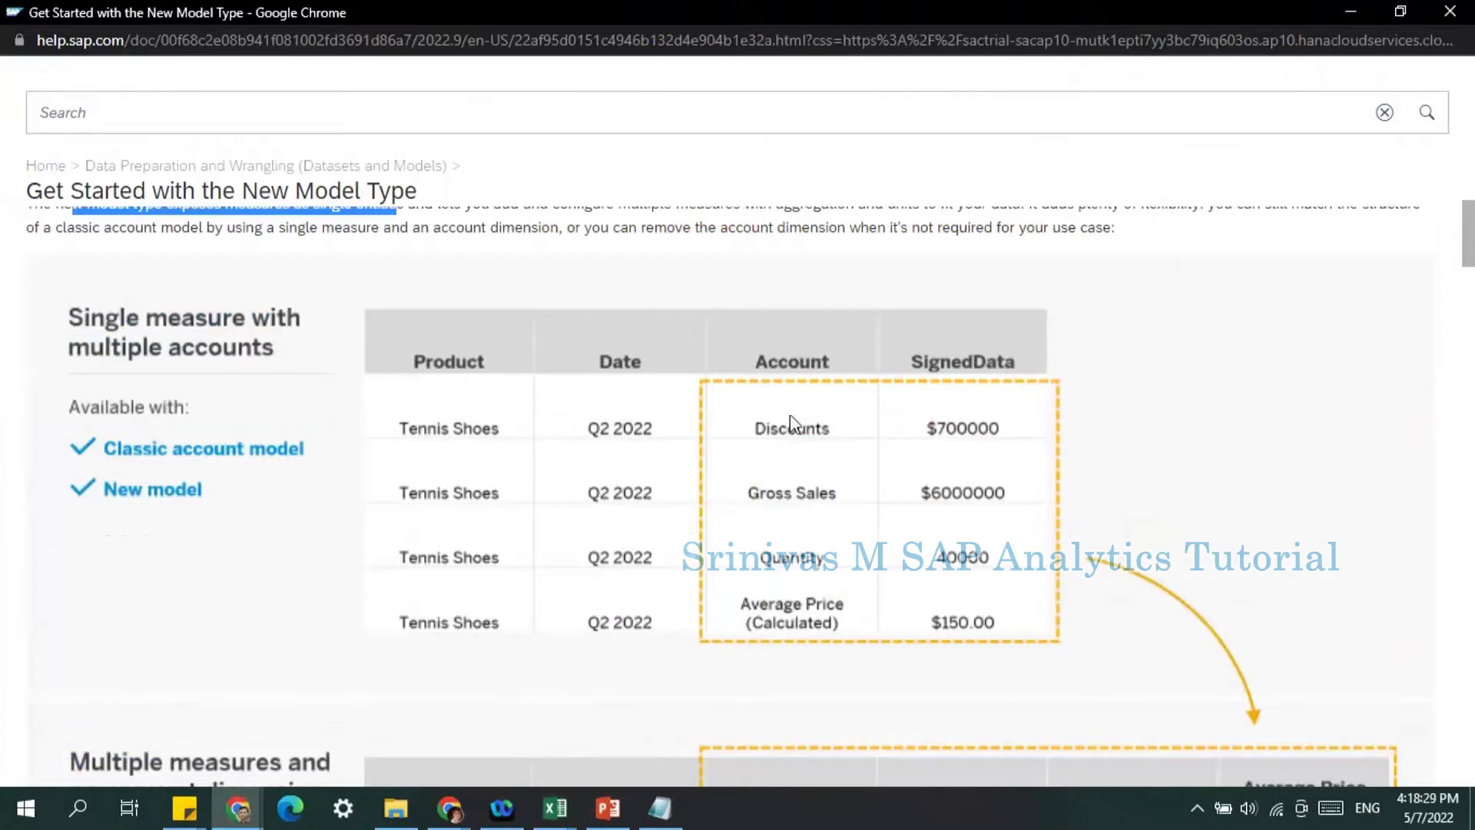
{"action": "scroll", "coordinate": [808, 513], "scroll_direction": "down", "scroll_amount": 3}
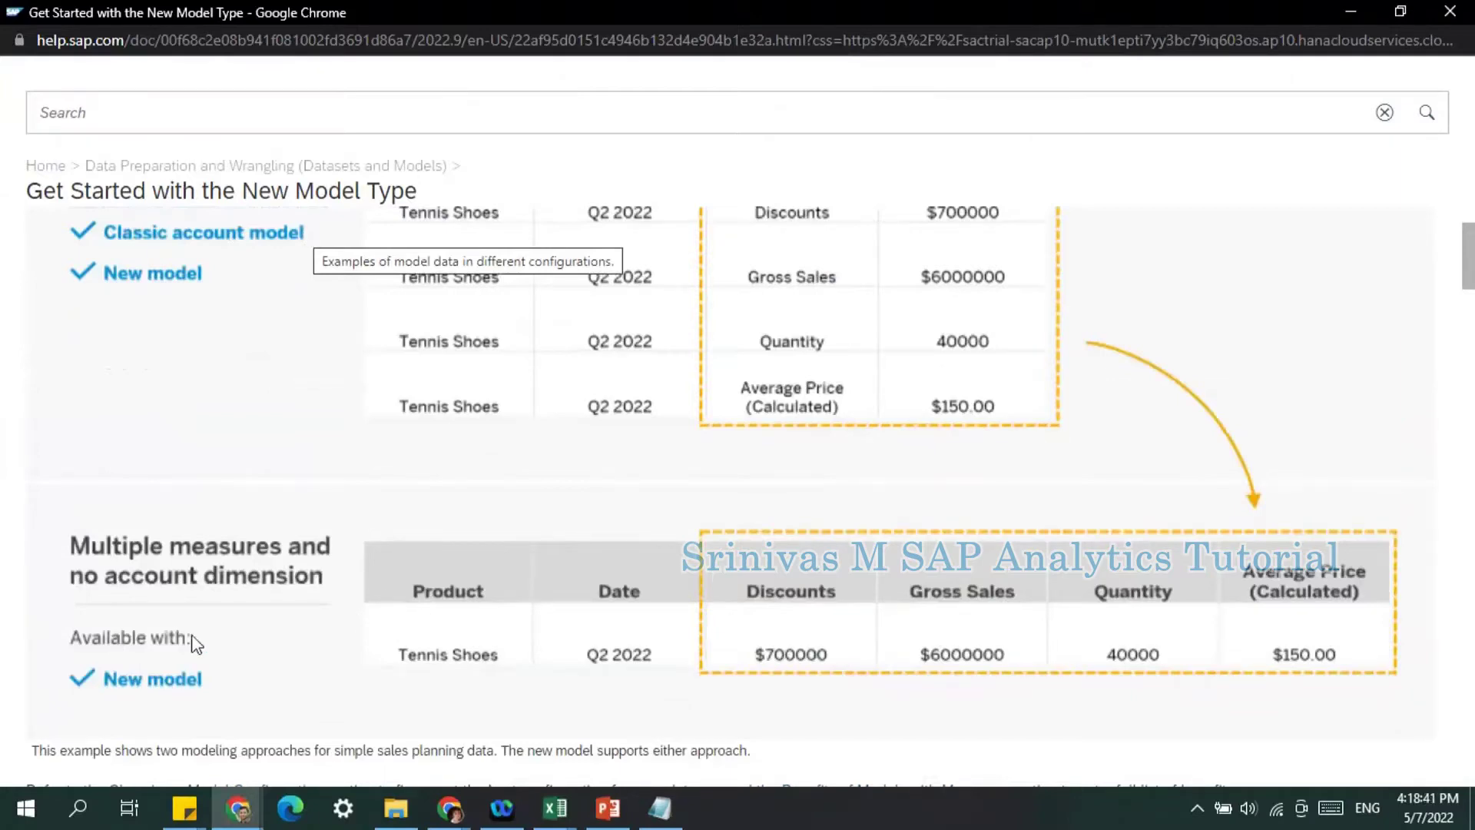
{"action": "scroll", "coordinate": [813, 331], "scroll_direction": "up", "scroll_amount": 3}
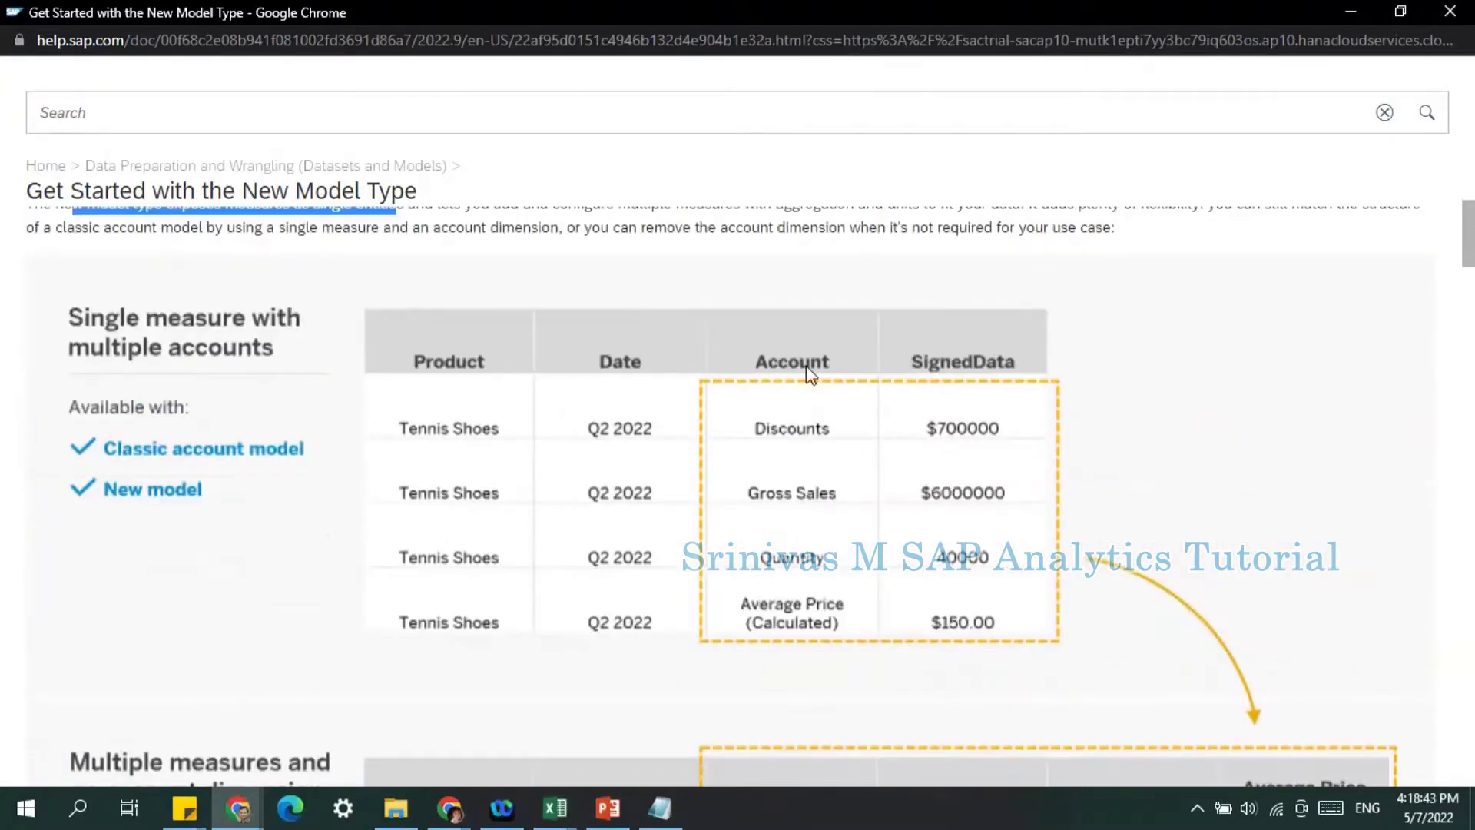
{"action": "scroll", "coordinate": [804, 455], "scroll_direction": "down", "scroll_amount": 2}
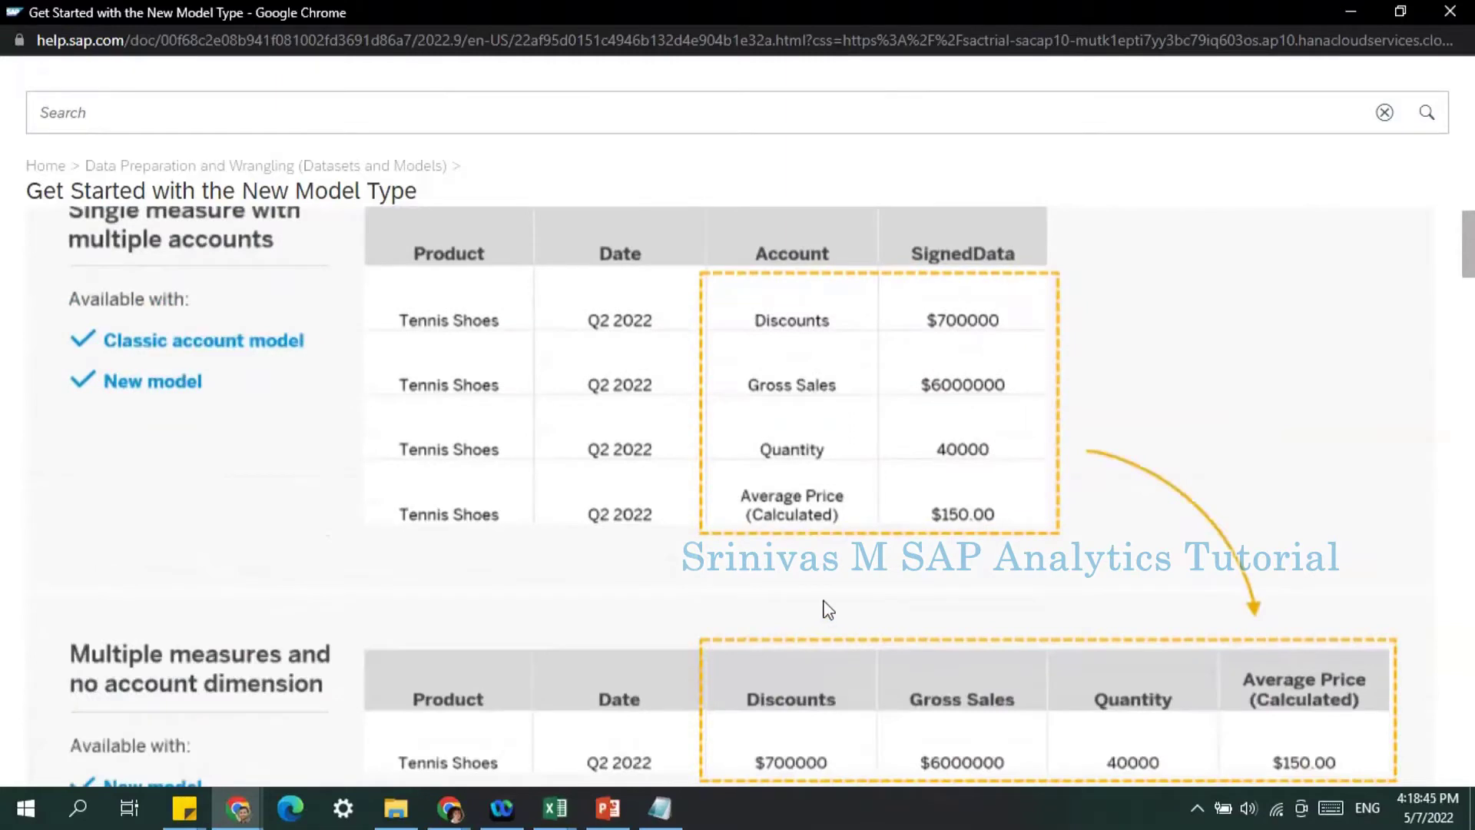
{"action": "scroll", "coordinate": [637, 760], "scroll_direction": "down", "scroll_amount": 3}
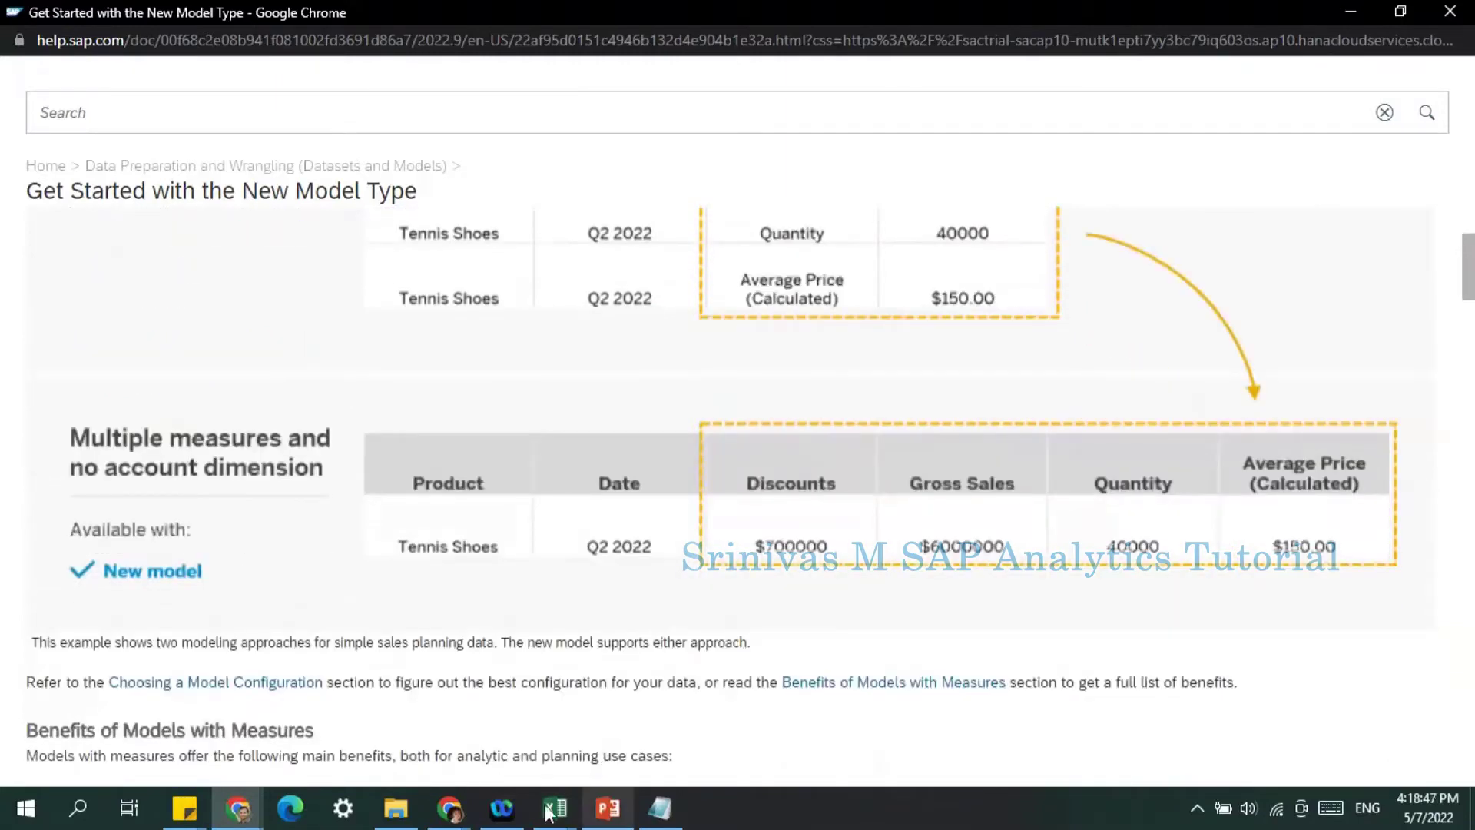
Switch to the Book1 workbook in Excel and add a new blank sheet.
{"action": "mouse_move", "coordinate": [549, 812]}
{"action": "left_click", "coordinate": [845, 730]}
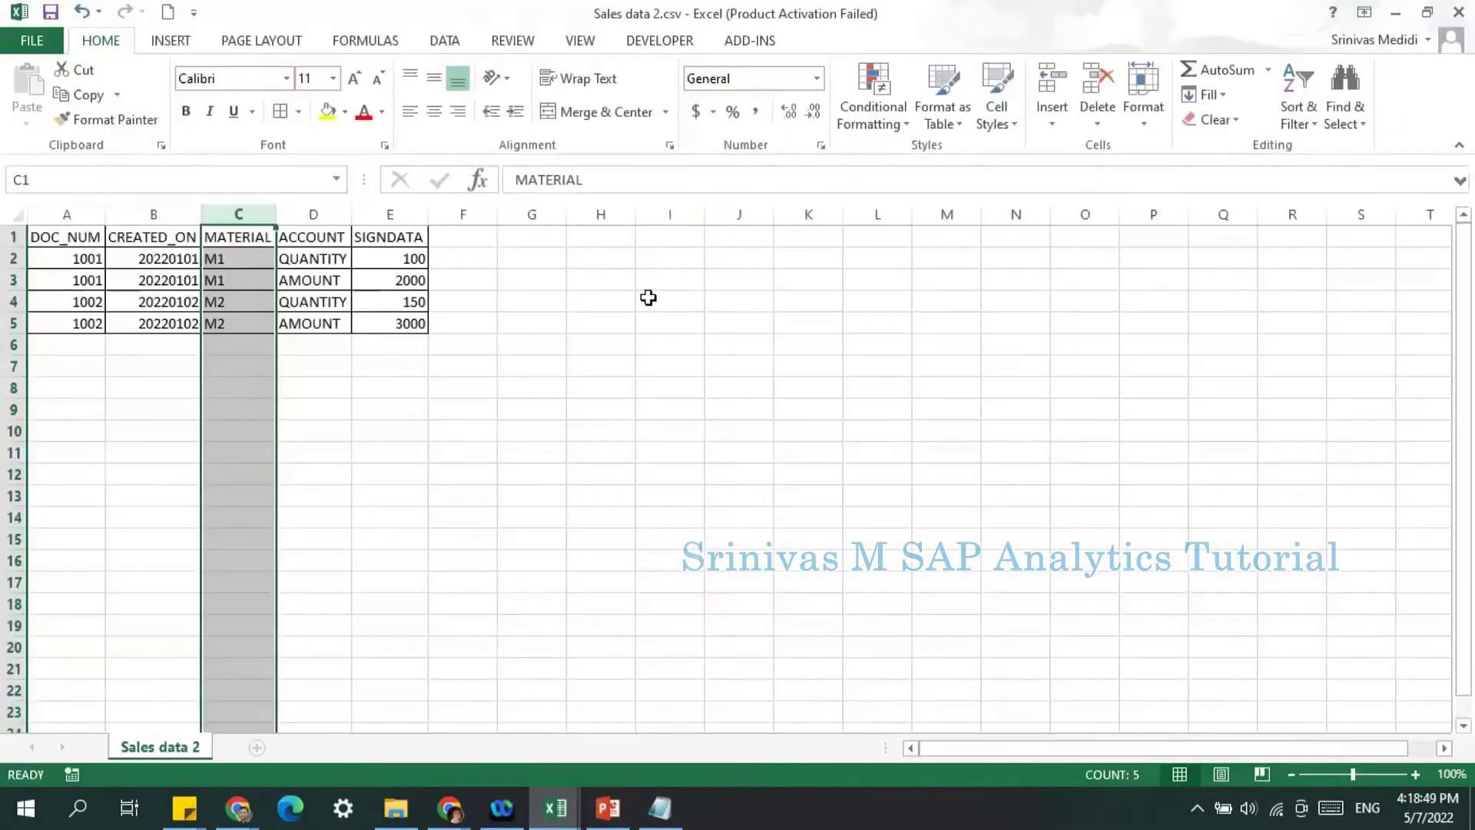
{"action": "left_click", "coordinate": [554, 808]}
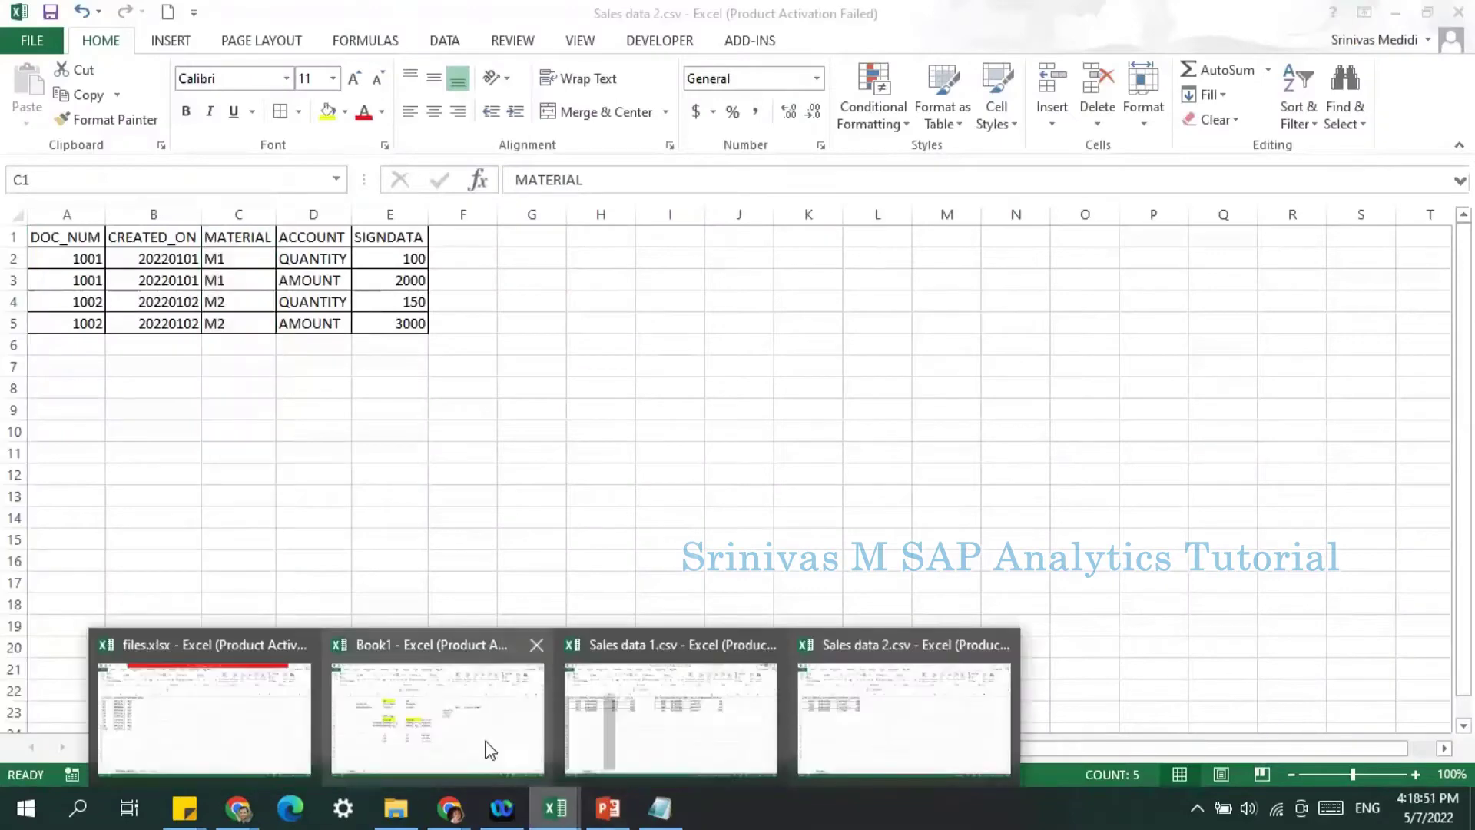
{"action": "left_click", "coordinate": [487, 749]}
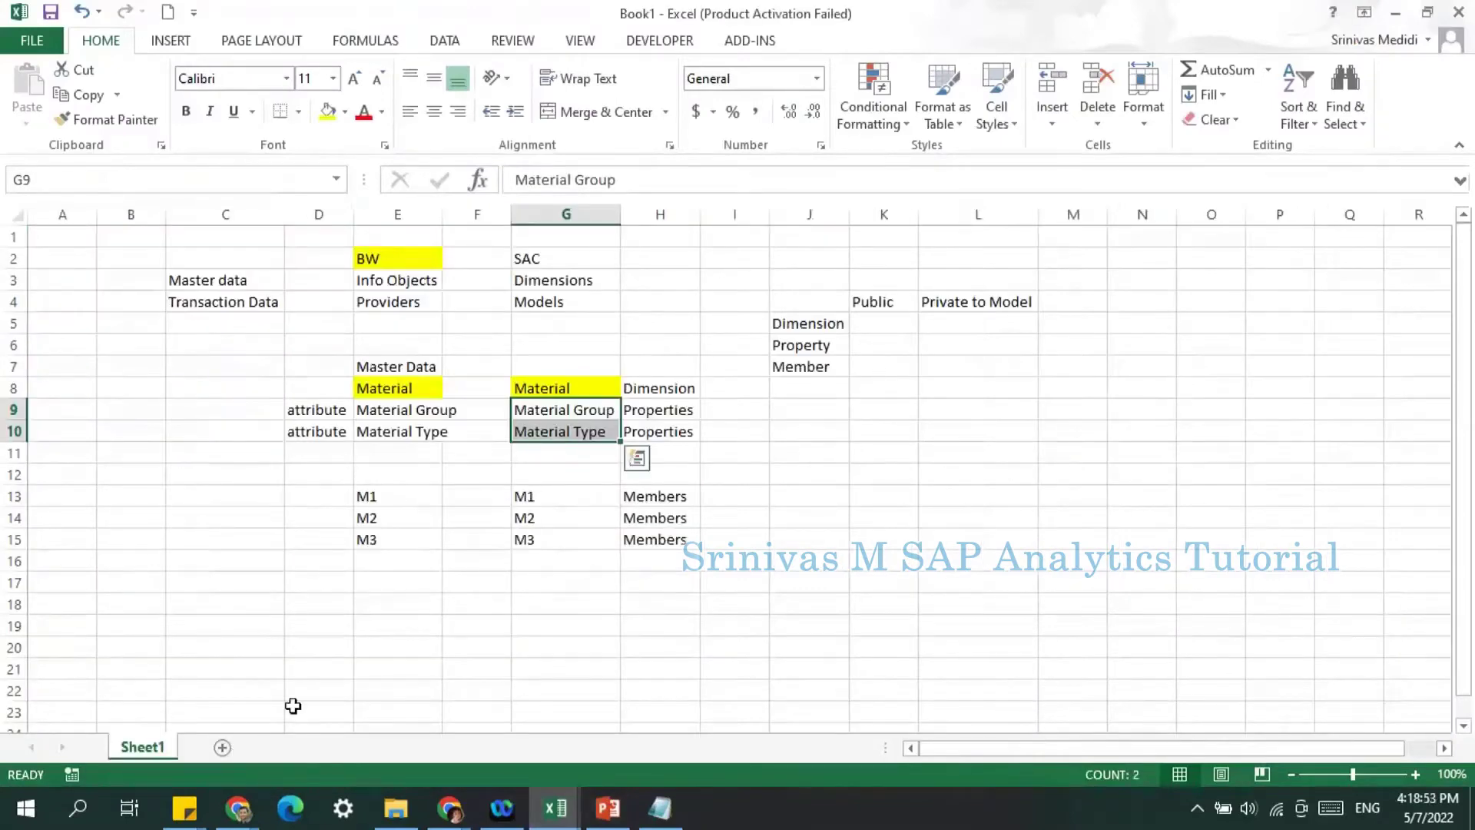
{"action": "left_click", "coordinate": [223, 747]}
Enter the headings Classical Model in I4 and New Model in K4, fitting column I to its text.
{"action": "left_click", "coordinate": [587, 299]}
{"action": "type", "text": "CL"}
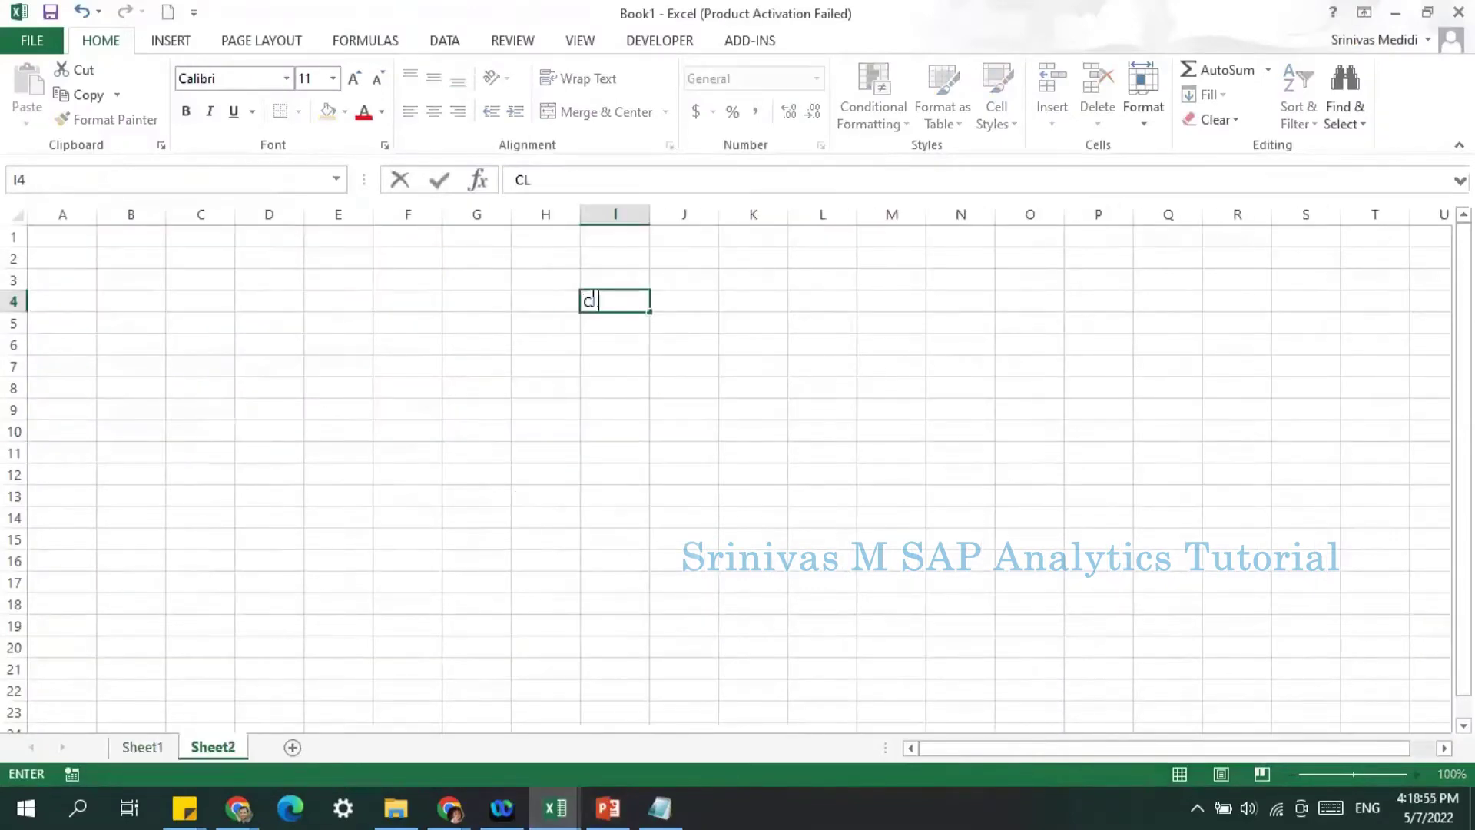
{"action": "type", "text": "assical Model"}
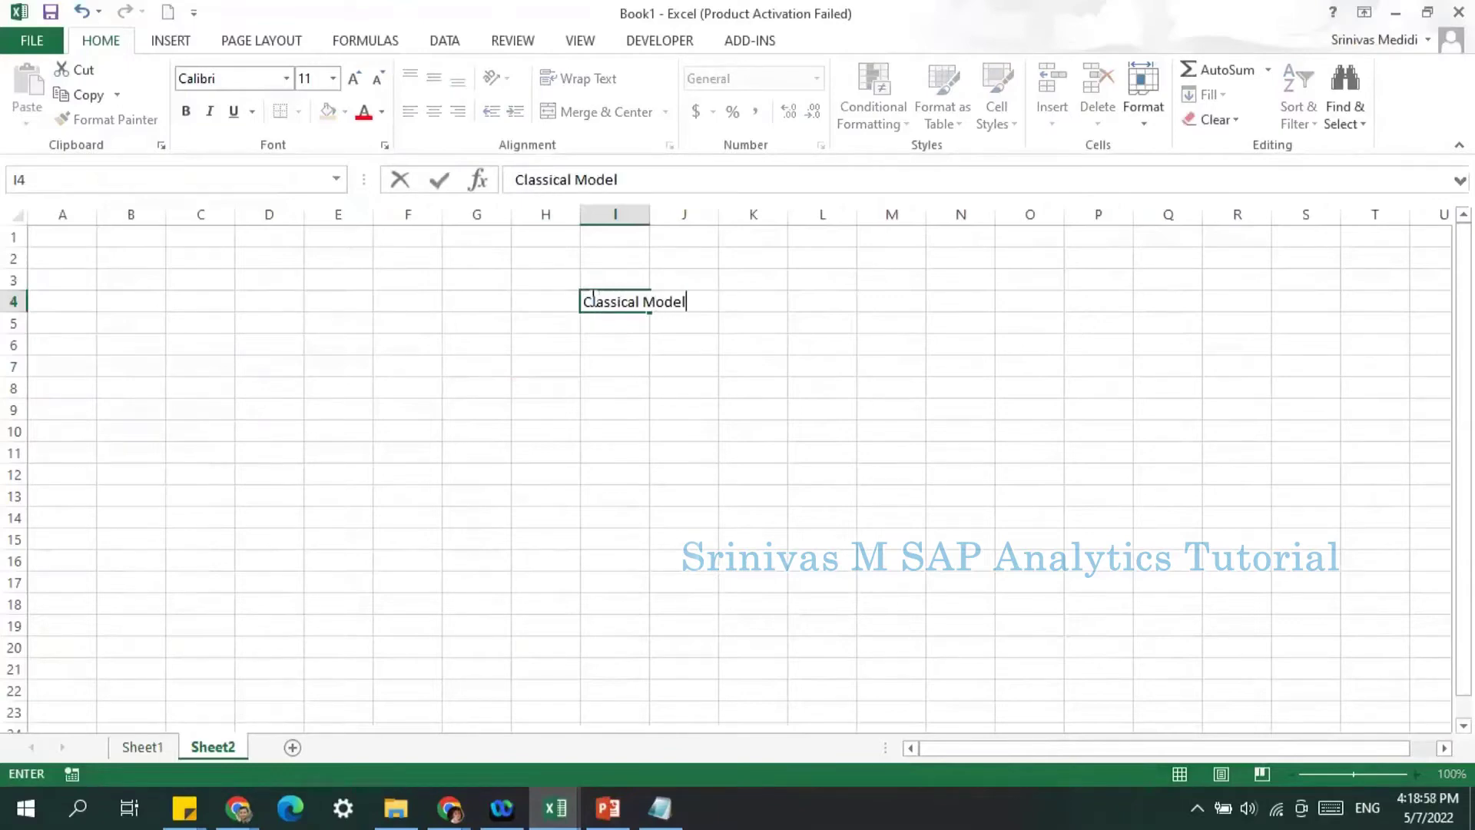
{"action": "key", "text": "Tab"}
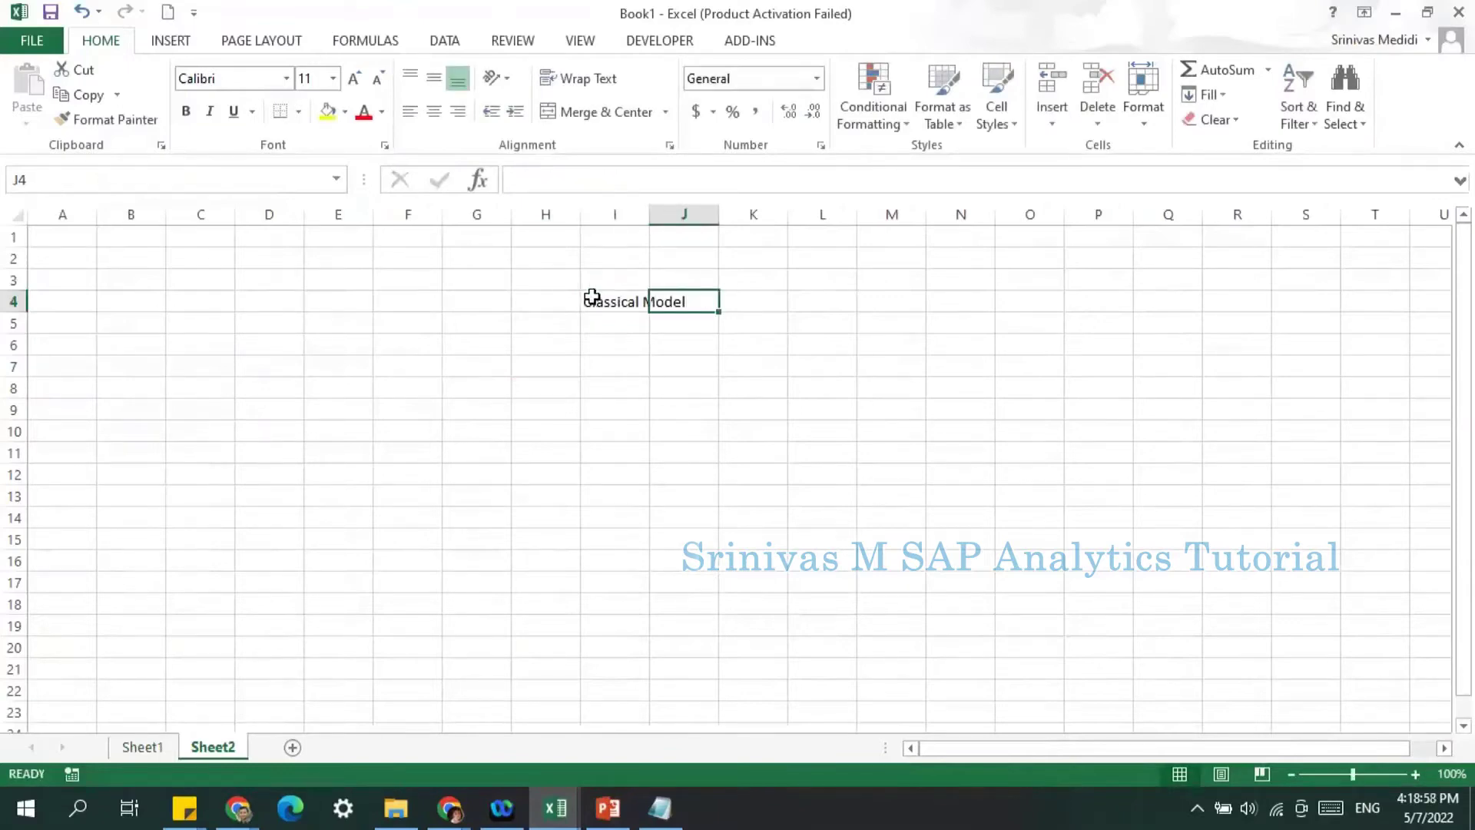
{"action": "double_click", "coordinate": [649, 215]}
{"action": "left_click", "coordinate": [805, 300]}
{"action": "type", "text": "n"}
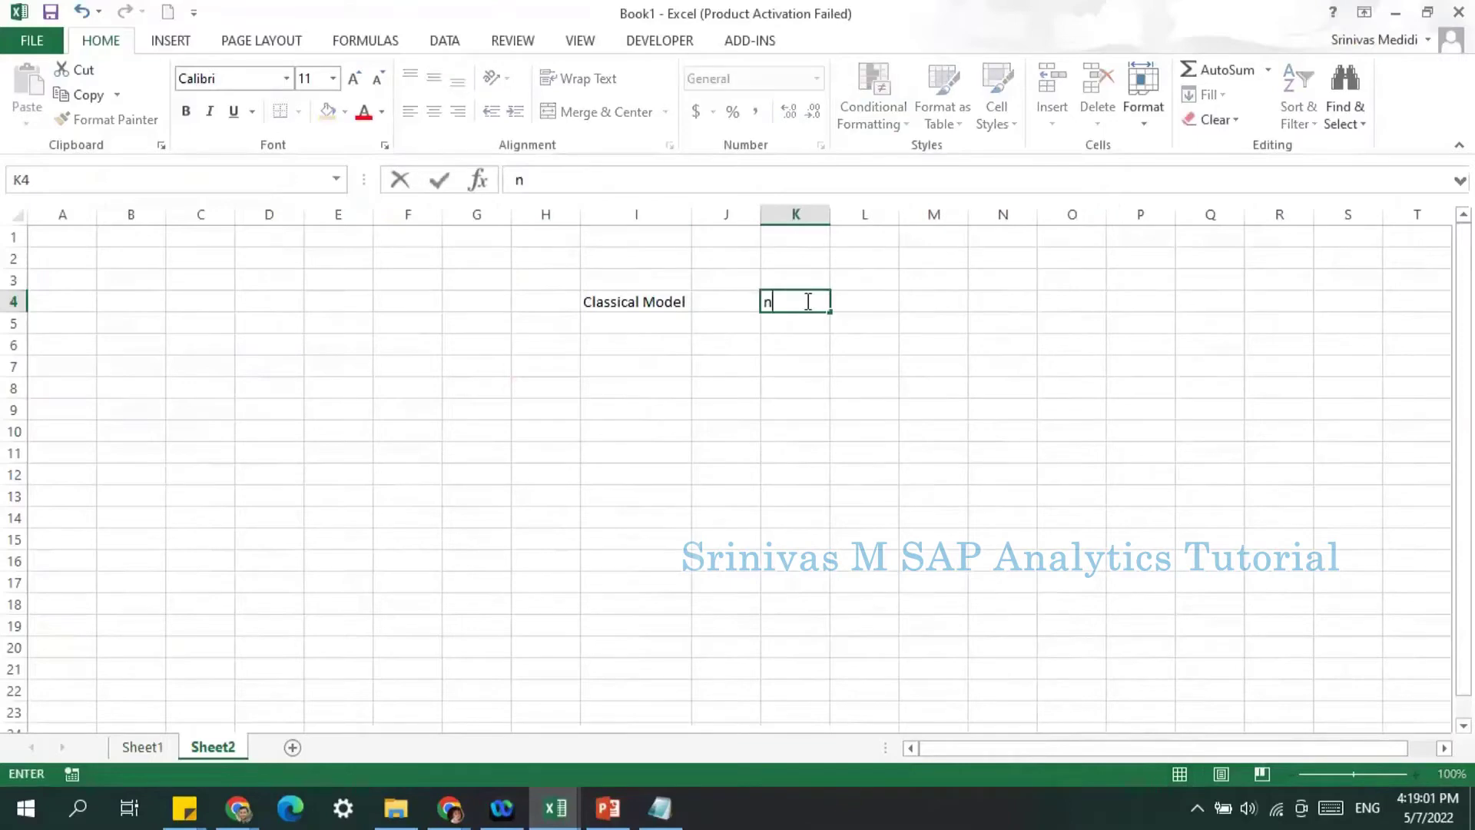
{"action": "type", "text": "ew Model"}
{"action": "key", "text": "Return"}
Enter ACCOUNT in I5, directly below the Classical Model heading.
{"action": "left_click", "coordinate": [632, 317]}
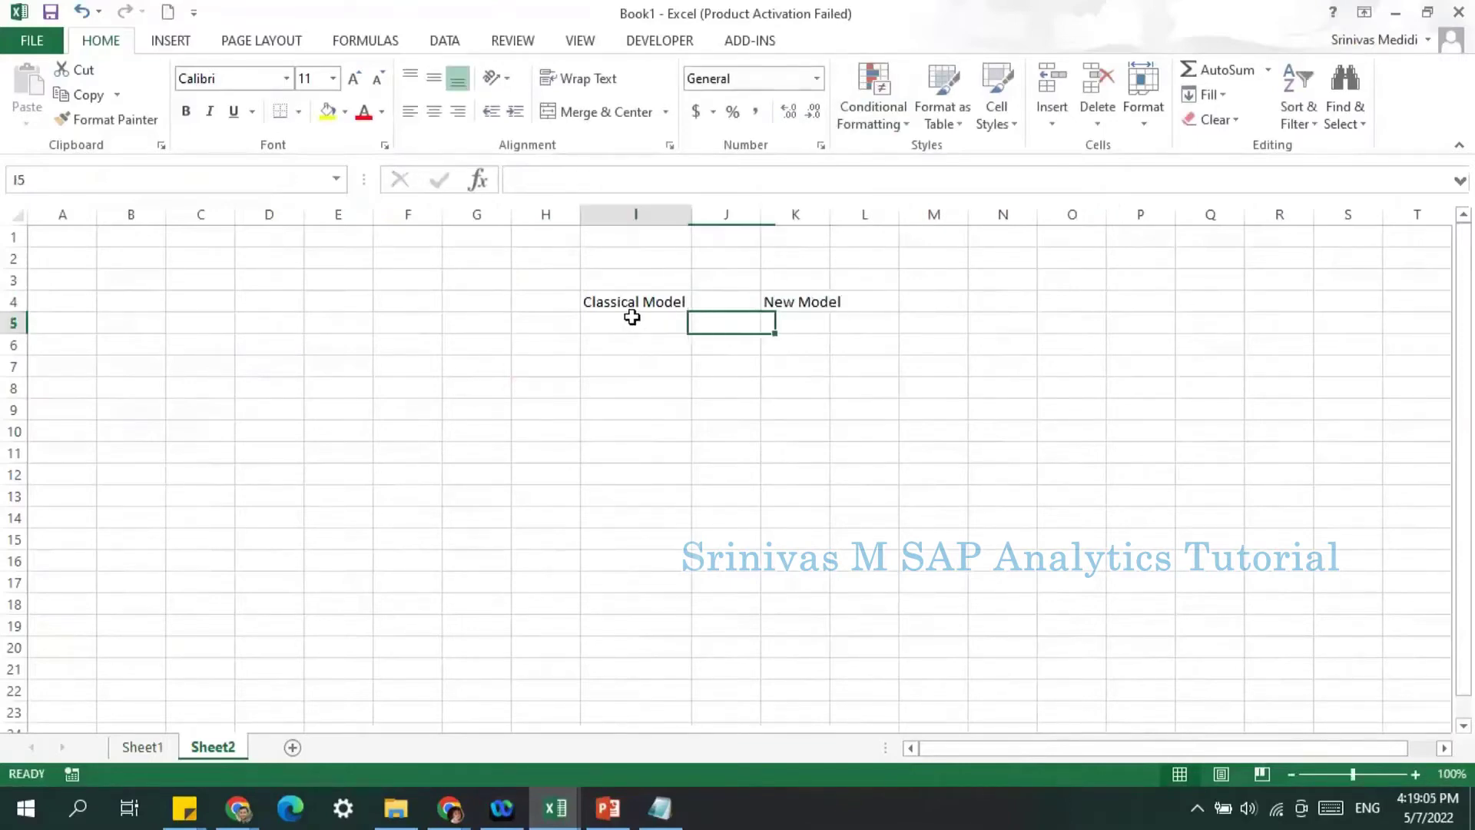
{"action": "type", "text": "ACC"}
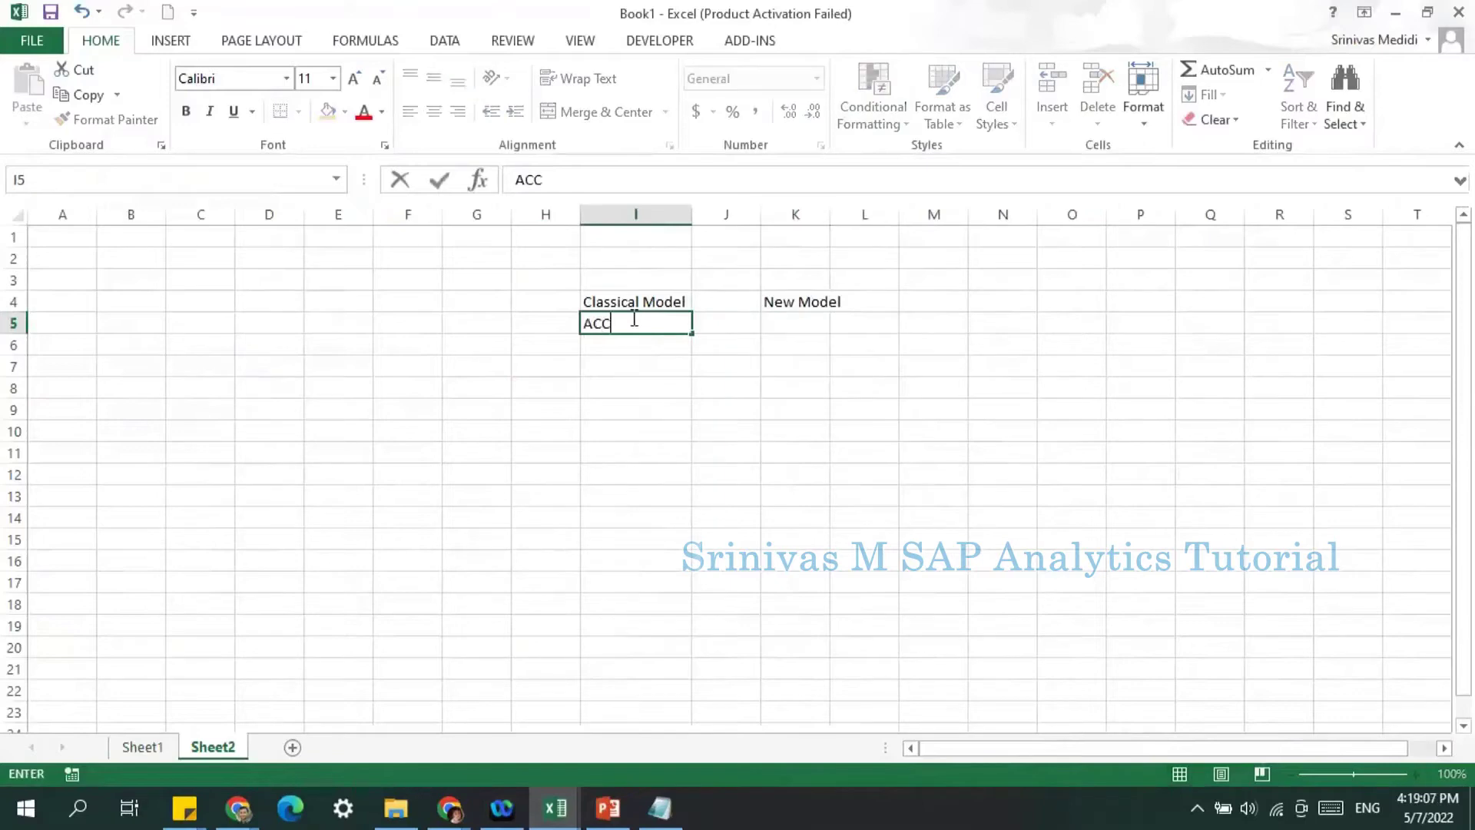
{"action": "type", "text": "OUNT"}
{"action": "key", "text": "Return"}
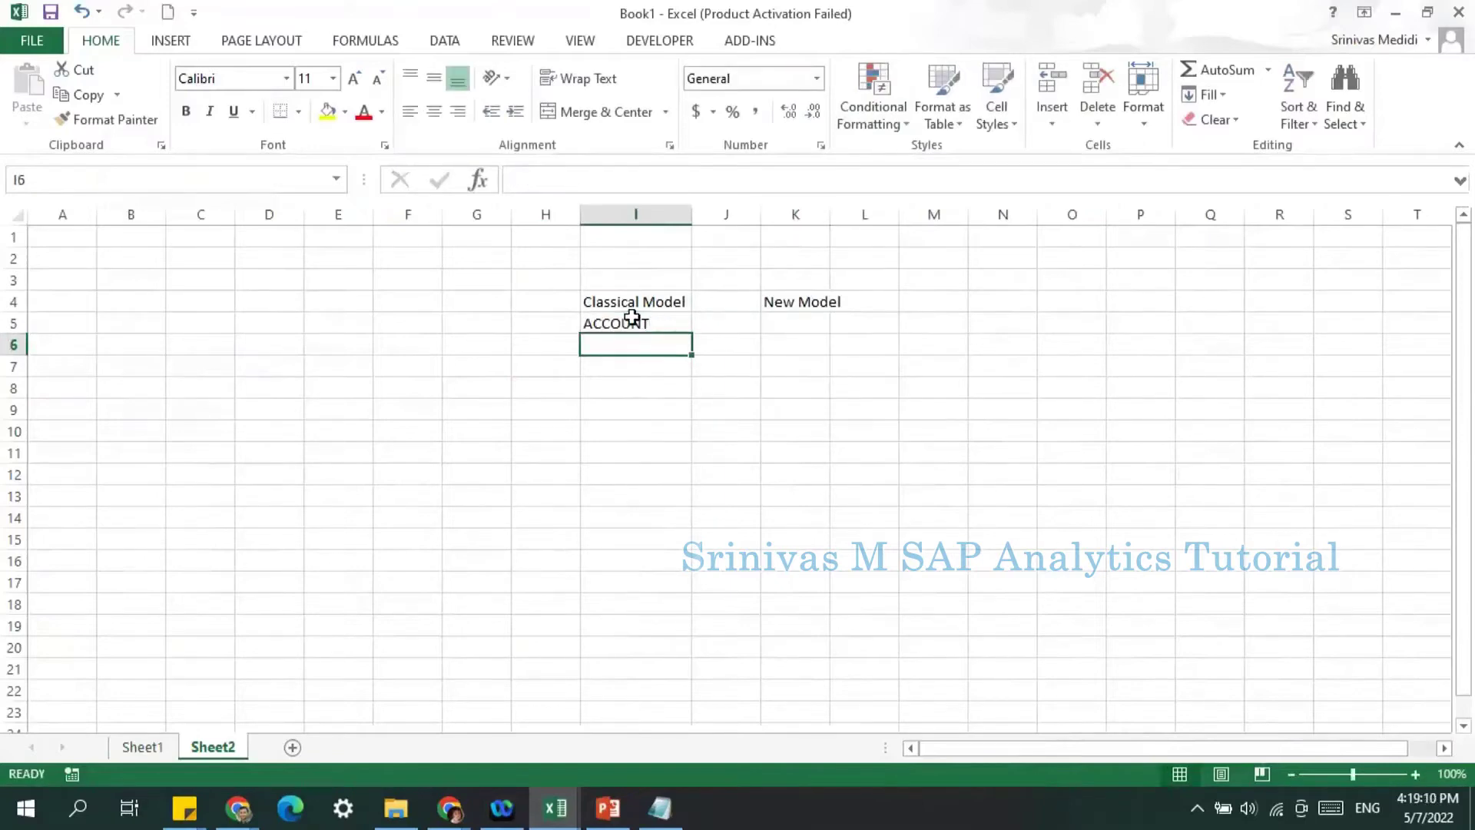
Enter Classical Model in K6 under the New Model heading, leaving K5 empty, and select K5:K6.
{"action": "left_click", "coordinate": [799, 331]}
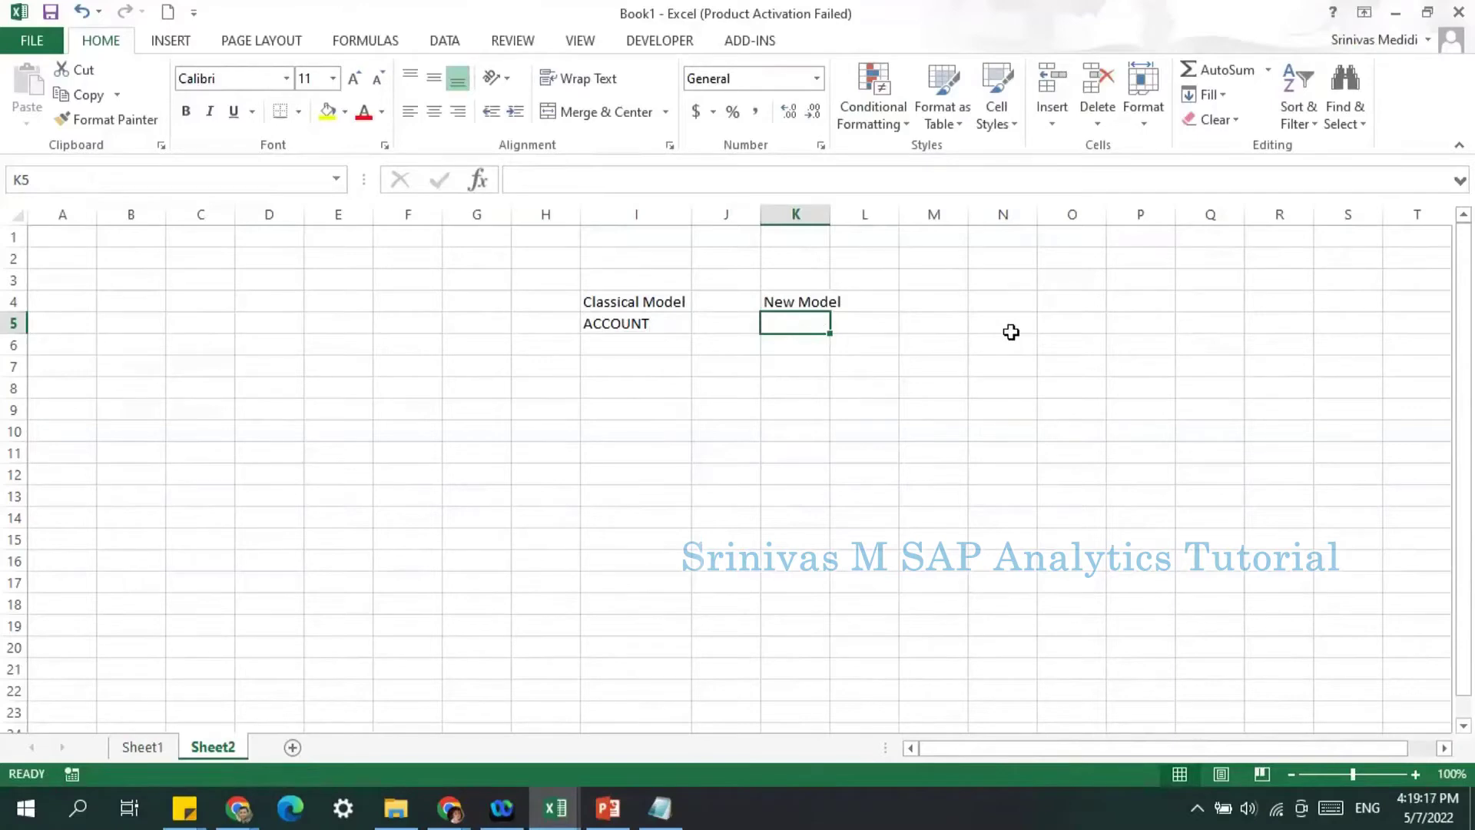
{"action": "left_click", "coordinate": [798, 298]}
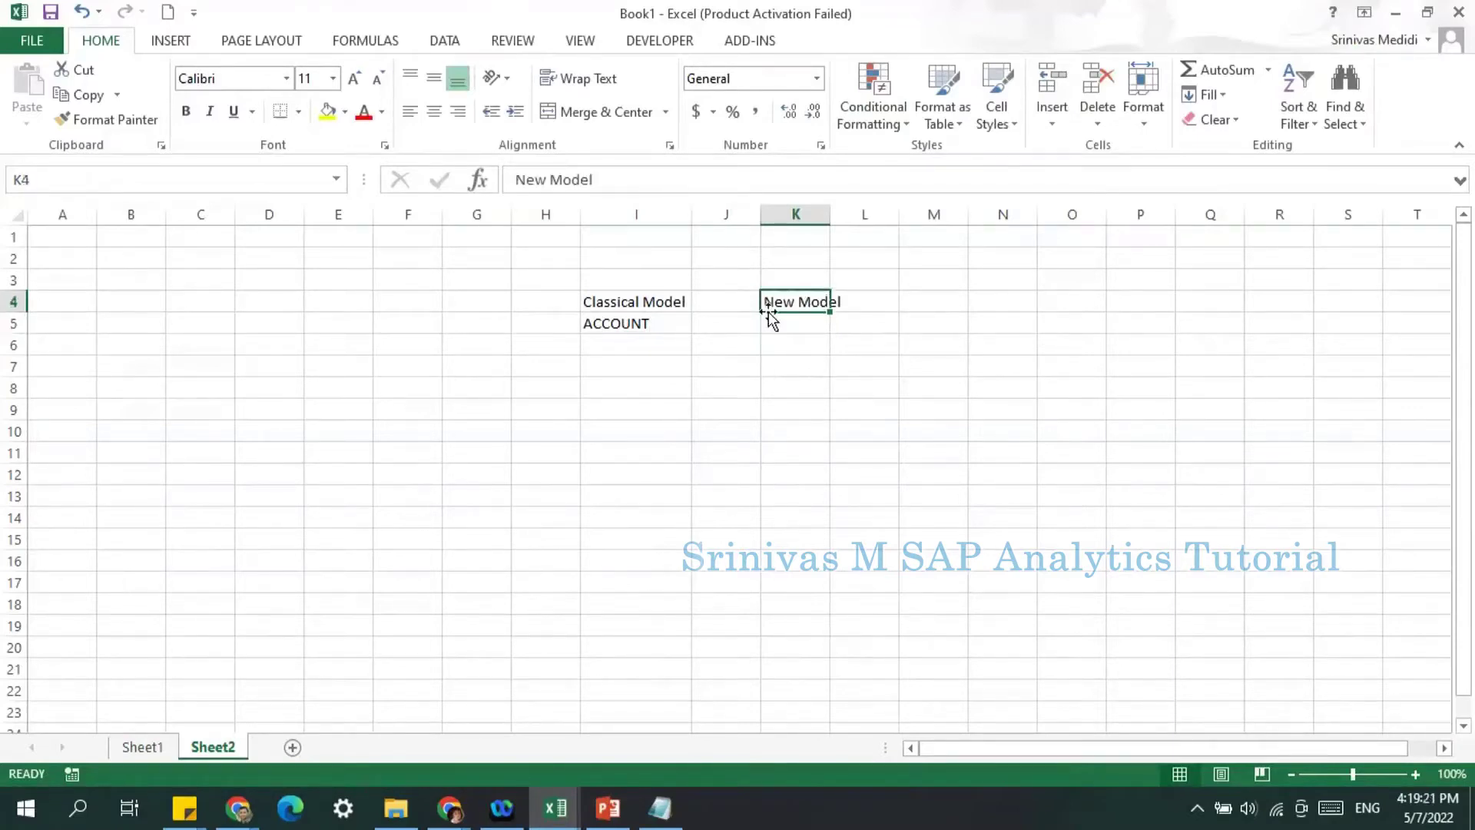
{"action": "left_click", "coordinate": [794, 344]}
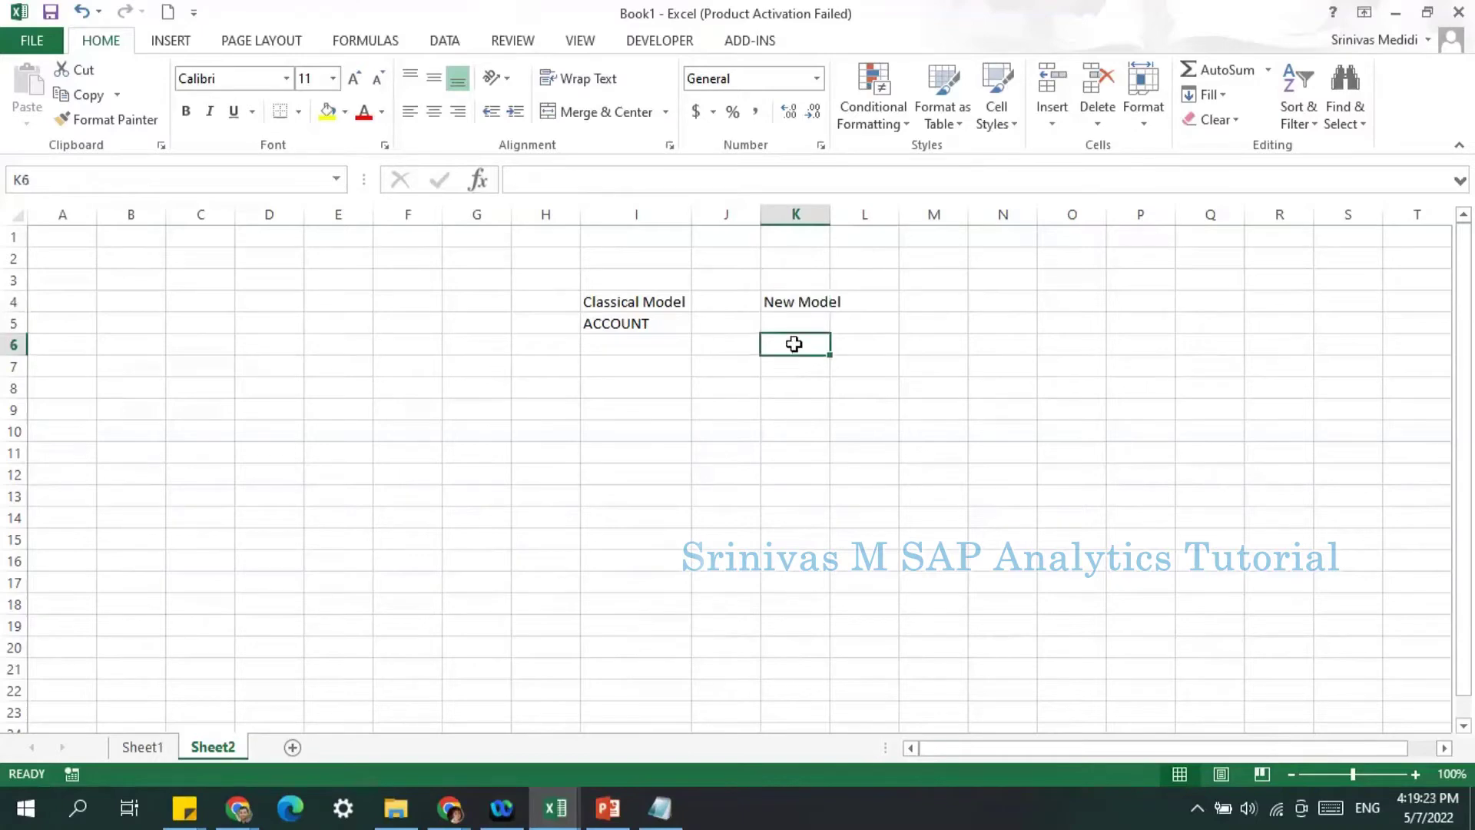
{"action": "type", "text": "Class"}
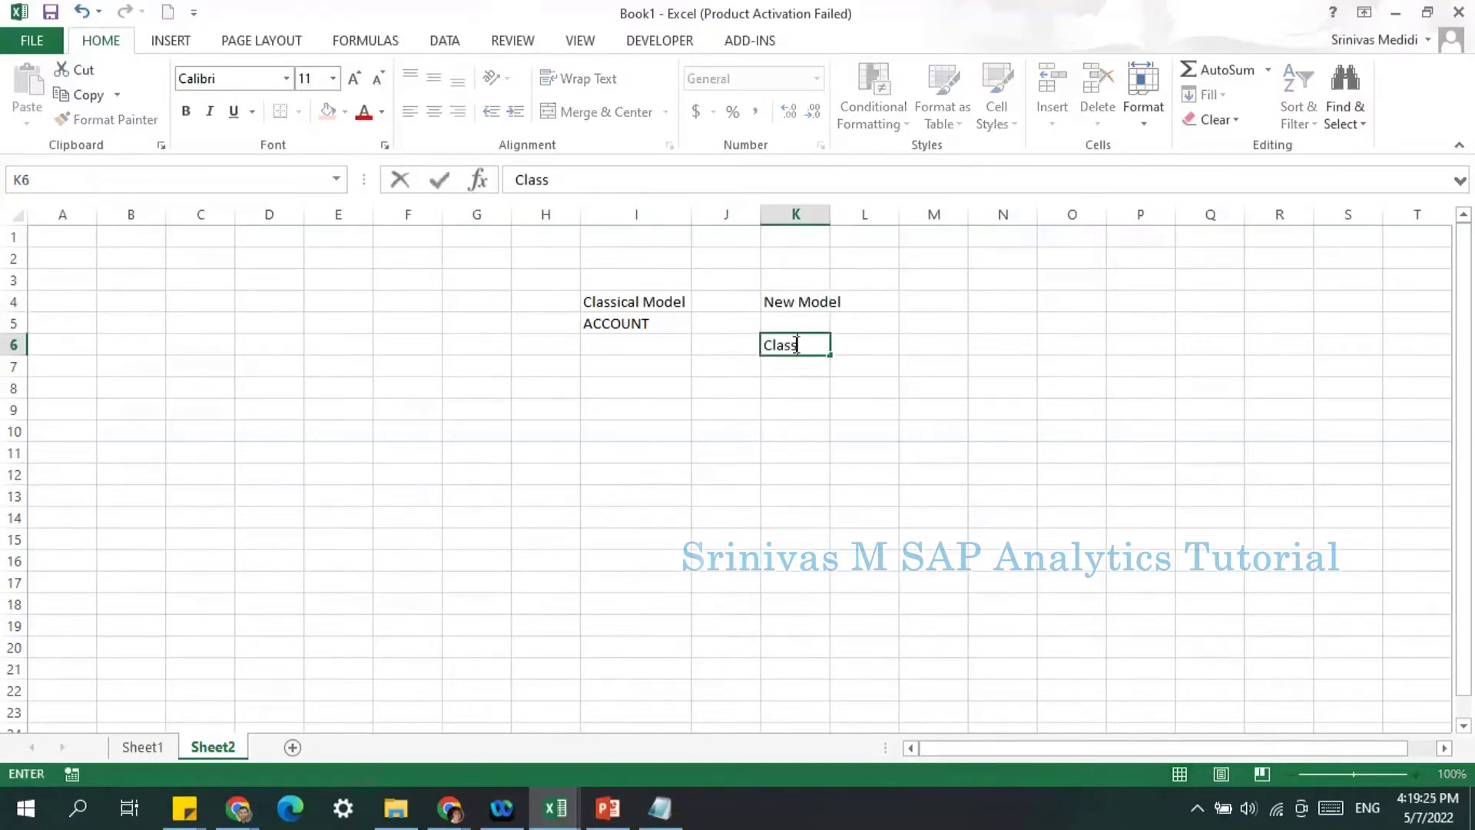
{"action": "type", "text": "ical Model"}
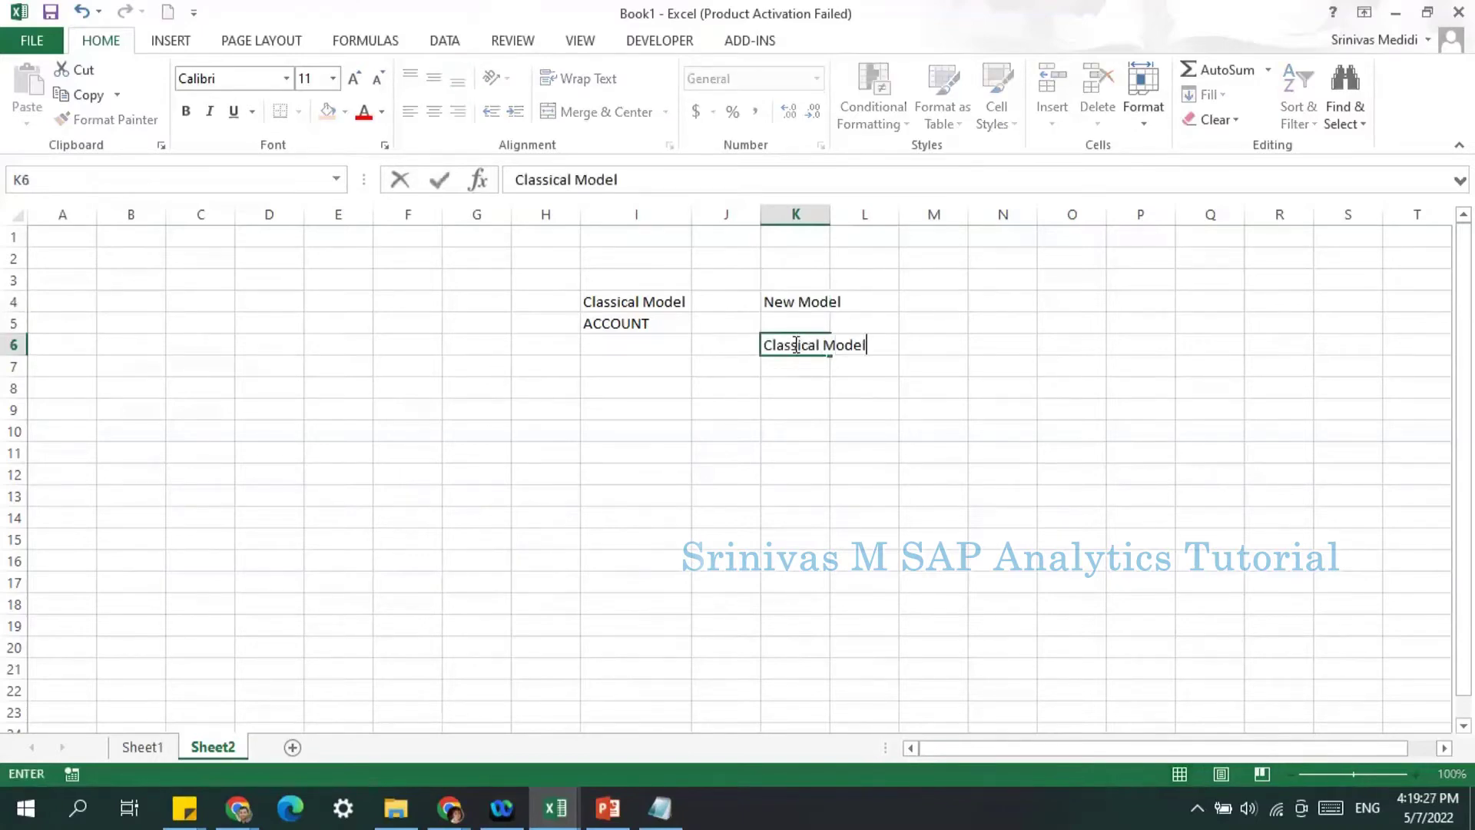
{"action": "key", "text": "Return"}
{"action": "left_click", "coordinate": [793, 344]}
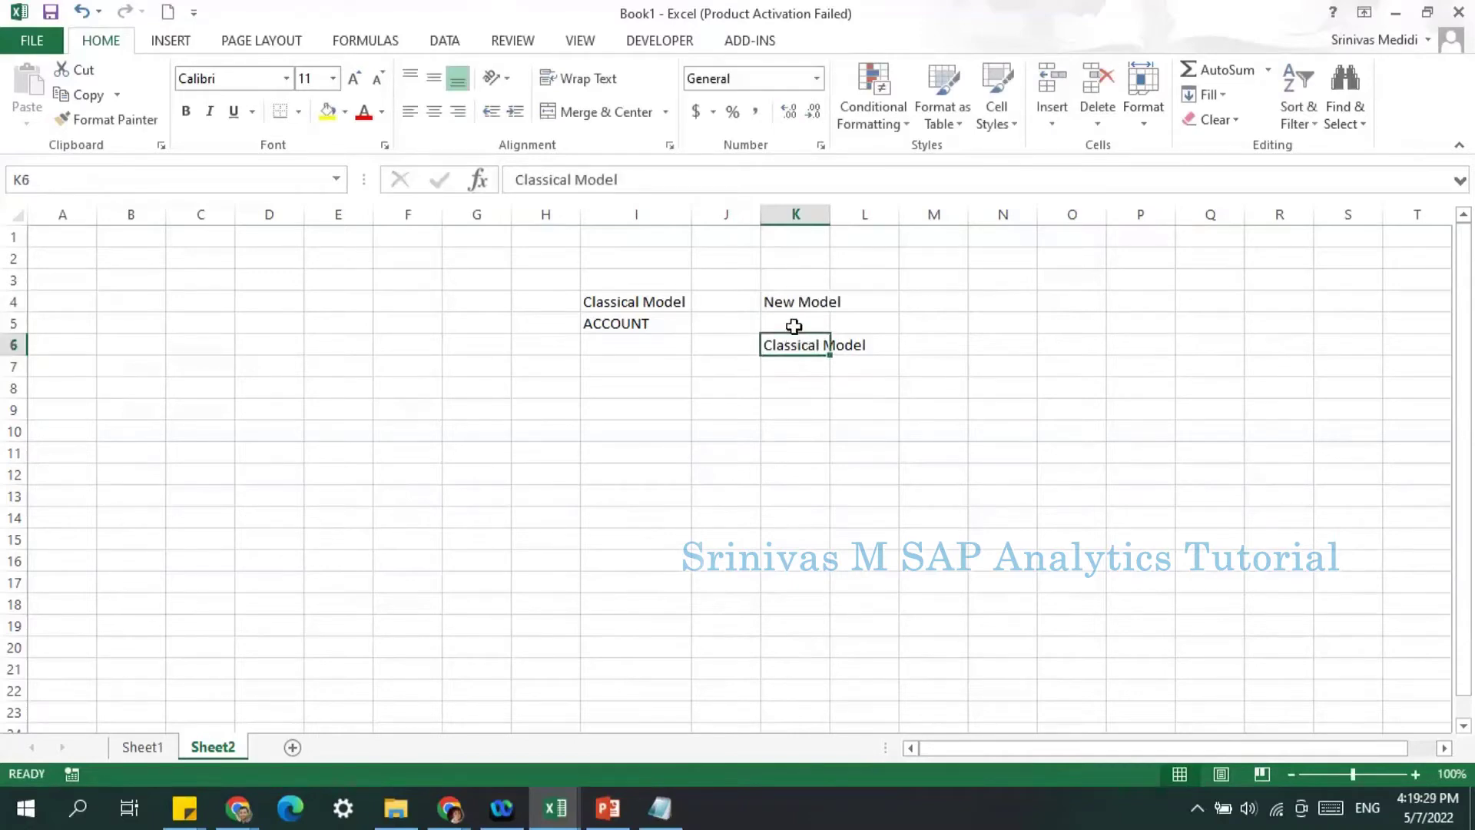
{"action": "left_click", "coordinate": [794, 325]}
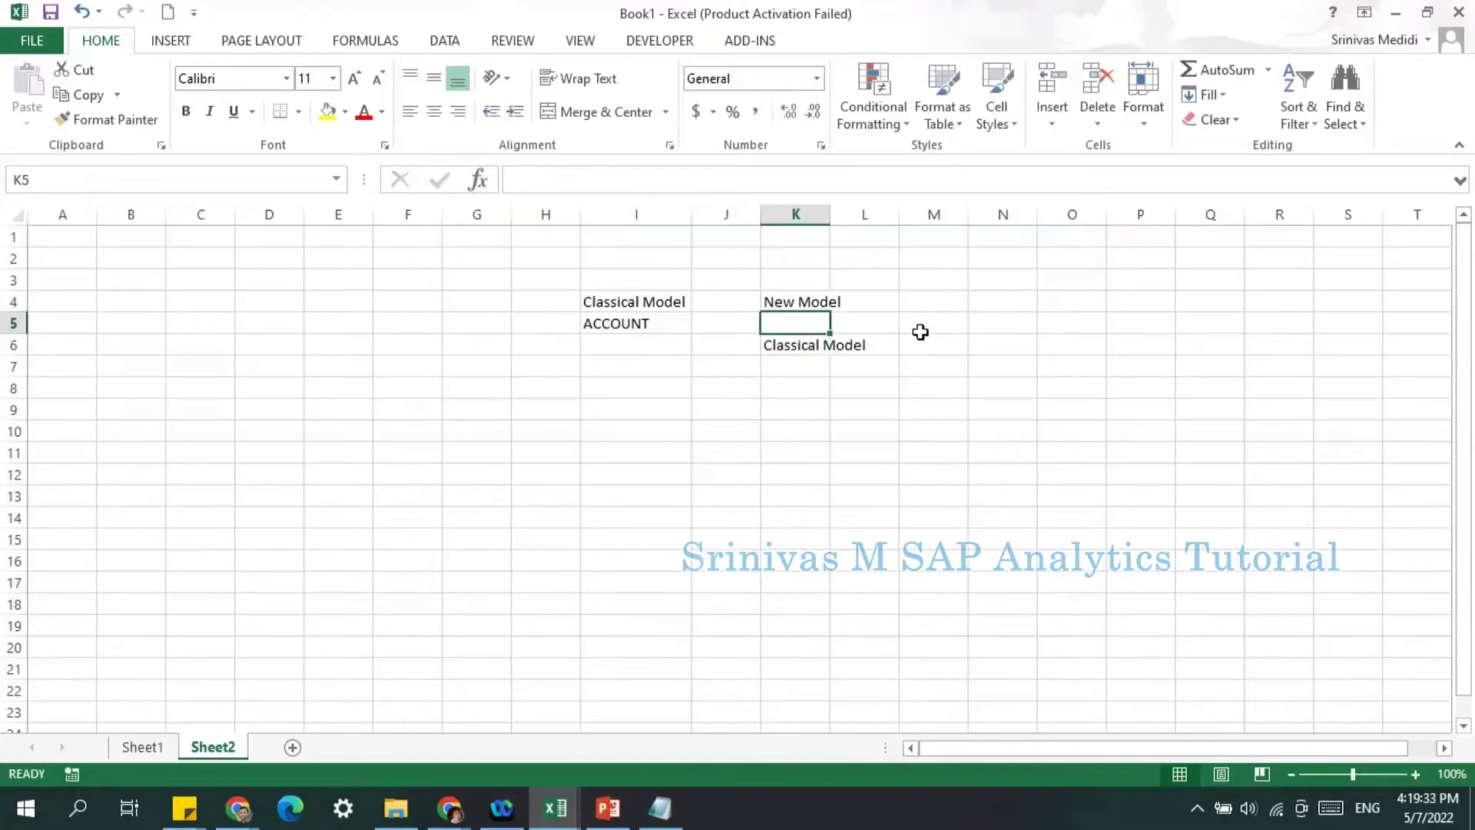
{"action": "left_click_drag", "start_coordinate": [794, 319], "coordinate": [791, 342]}
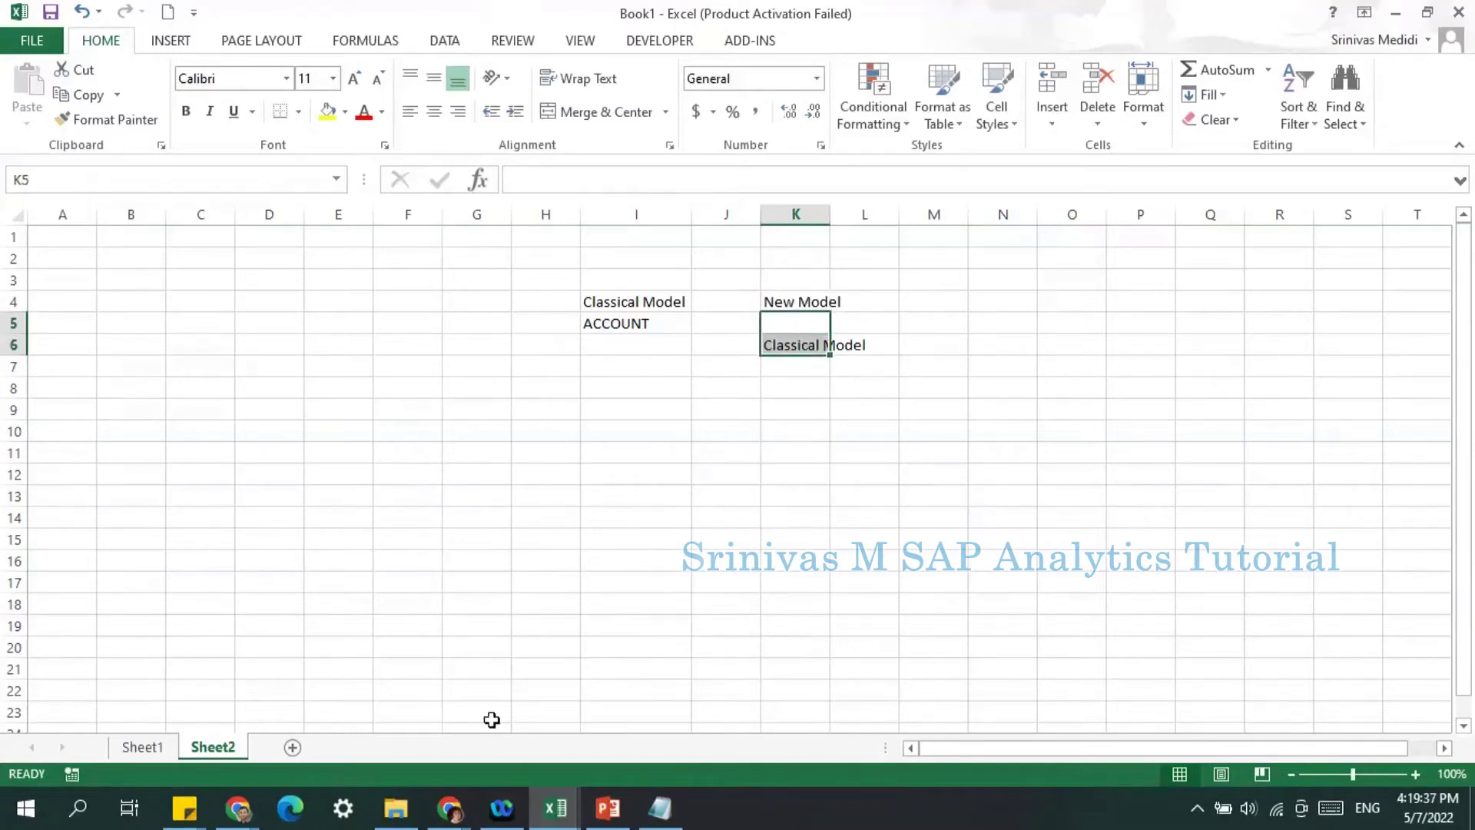
Switch to the Get Started with the New Model Type page in Chrome and read the Benefits of Models with Measures section.
{"action": "mouse_move", "coordinate": [239, 821]}
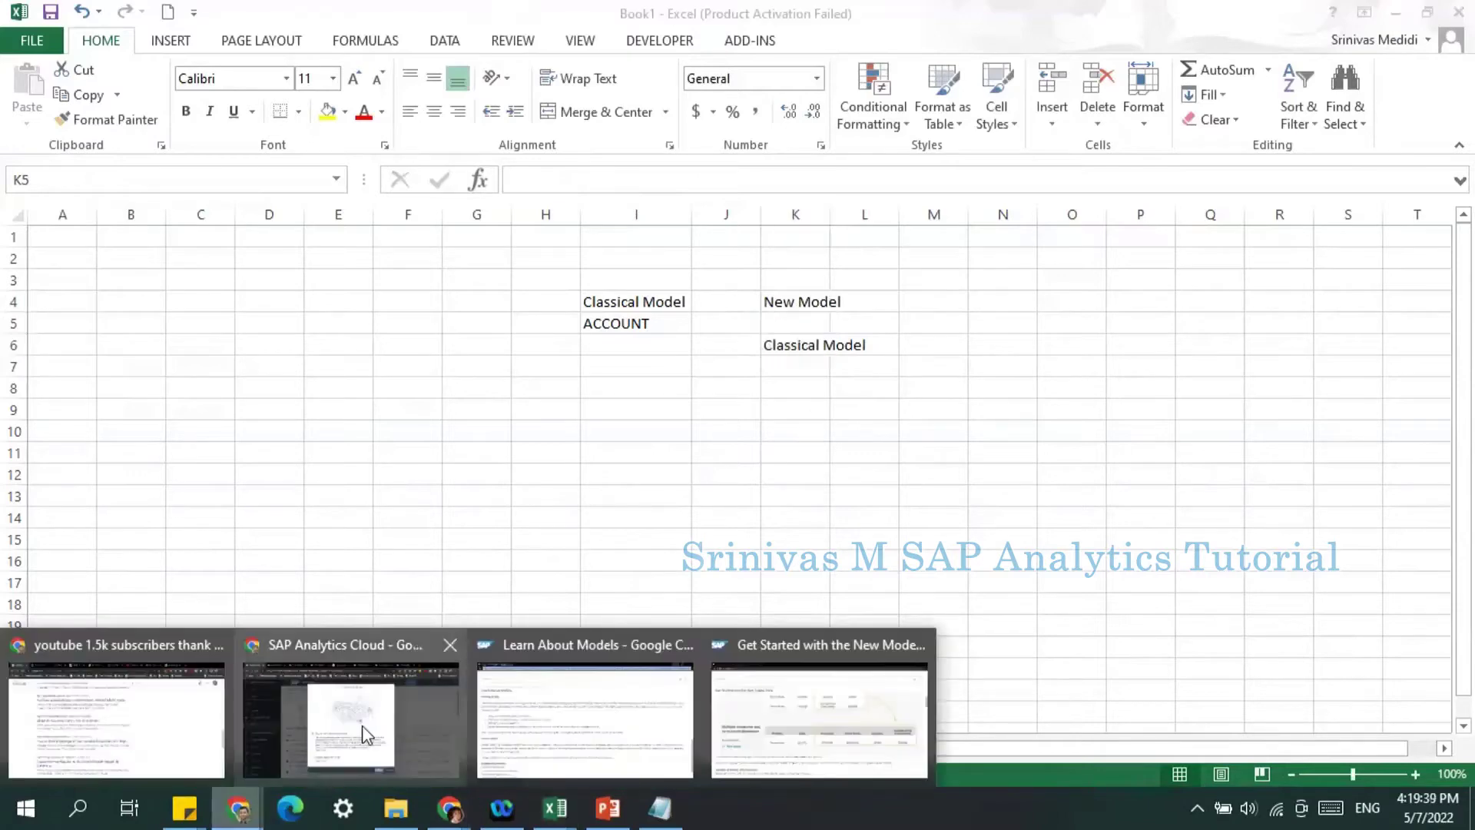
{"action": "left_click", "coordinate": [361, 730]}
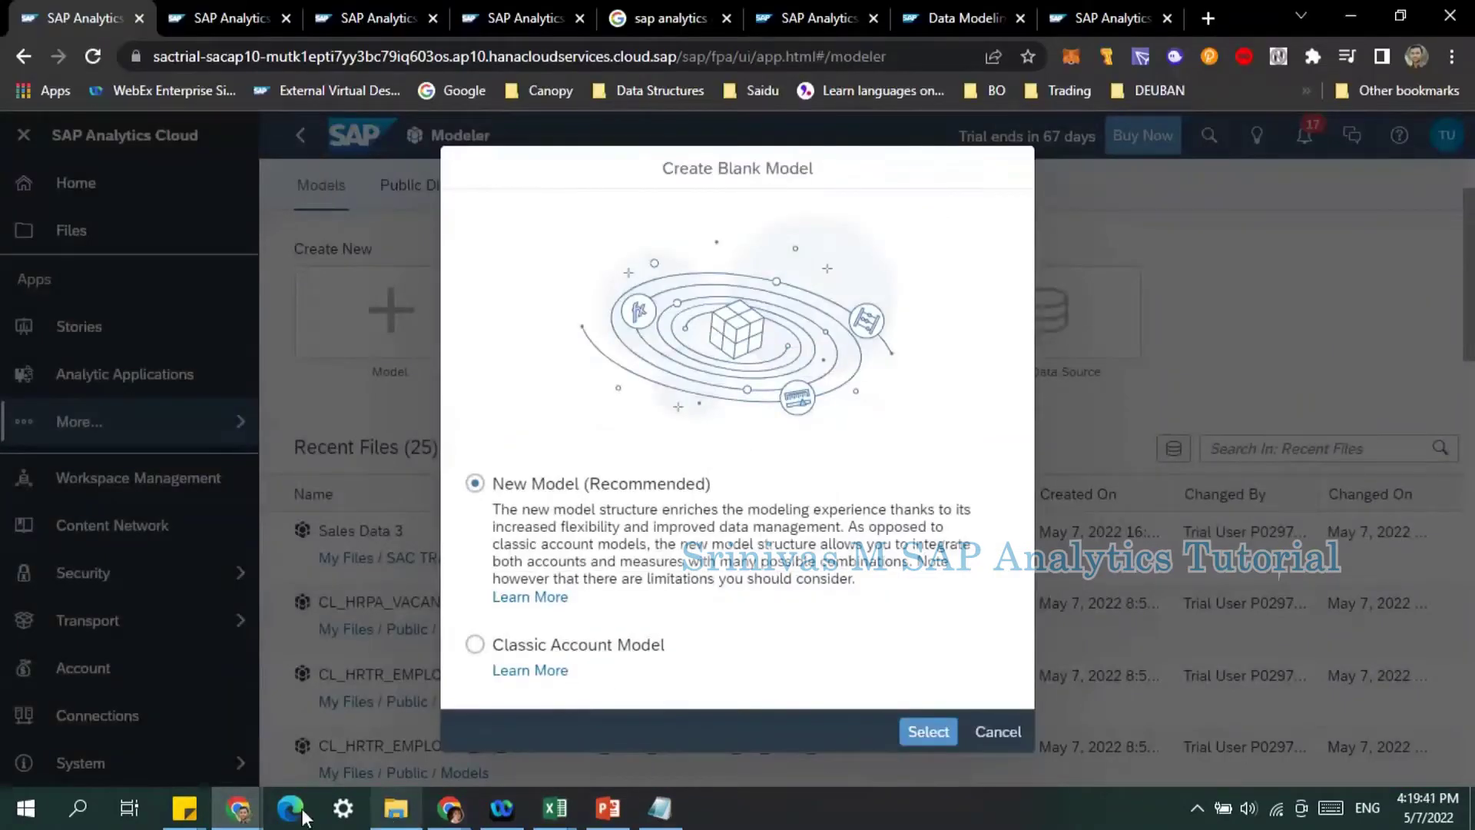
{"action": "mouse_move", "coordinate": [238, 811]}
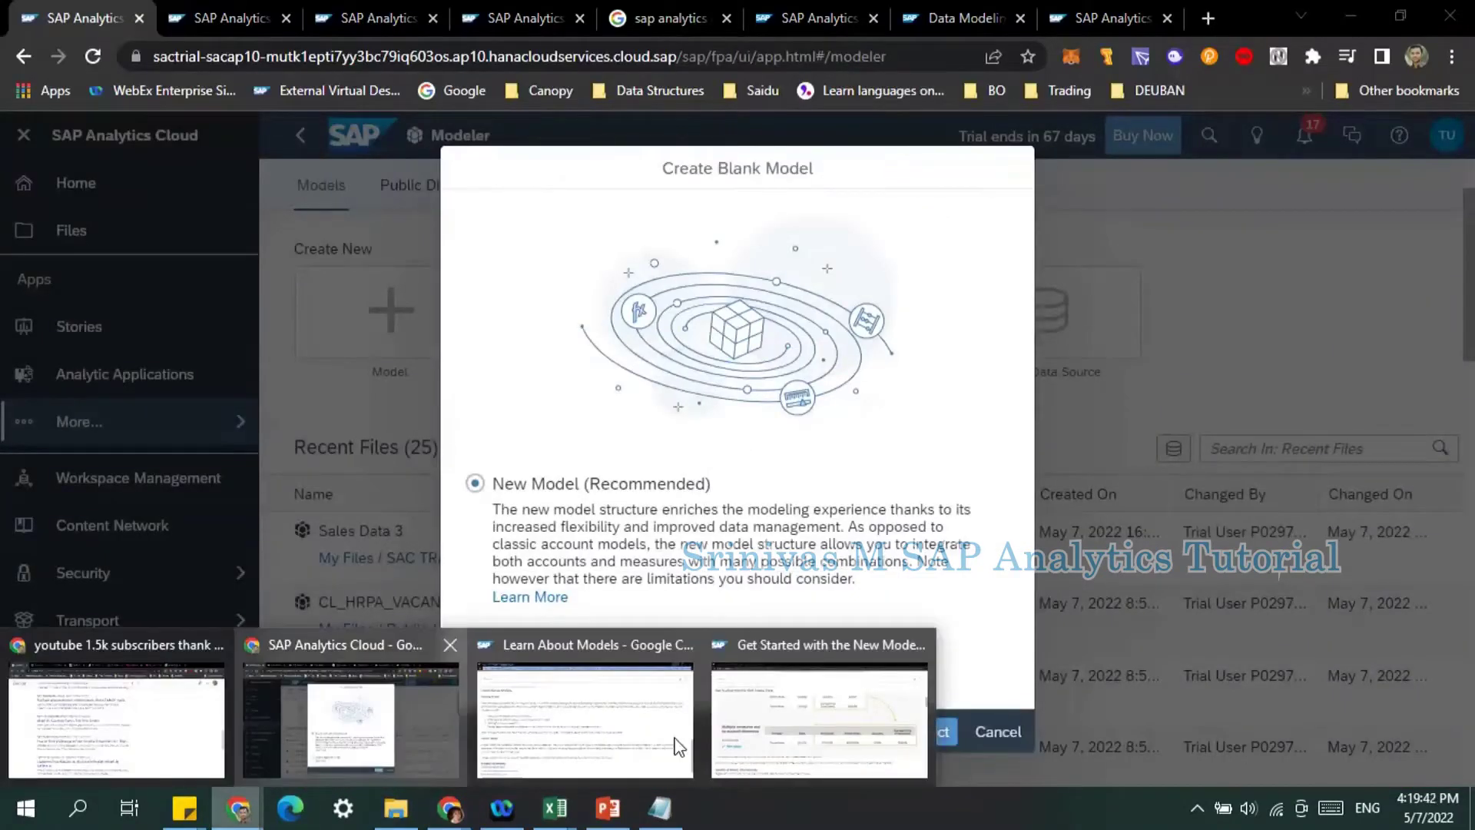
{"action": "left_click", "coordinate": [761, 739]}
{"action": "scroll", "coordinate": [255, 519], "scroll_direction": "down", "scroll_amount": 6}
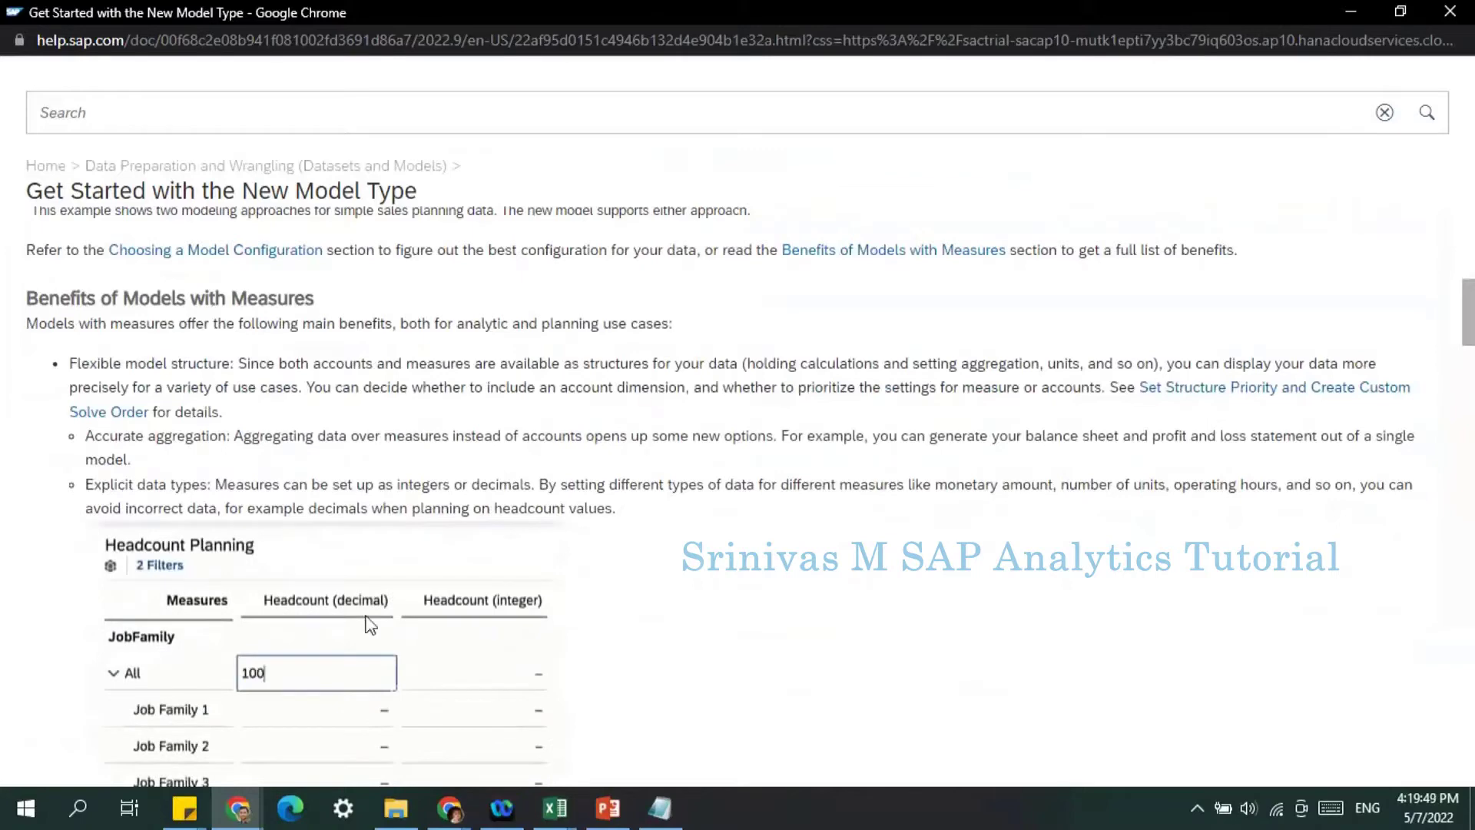
{"action": "scroll", "coordinate": [630, 503], "scroll_direction": "up", "scroll_amount": 4}
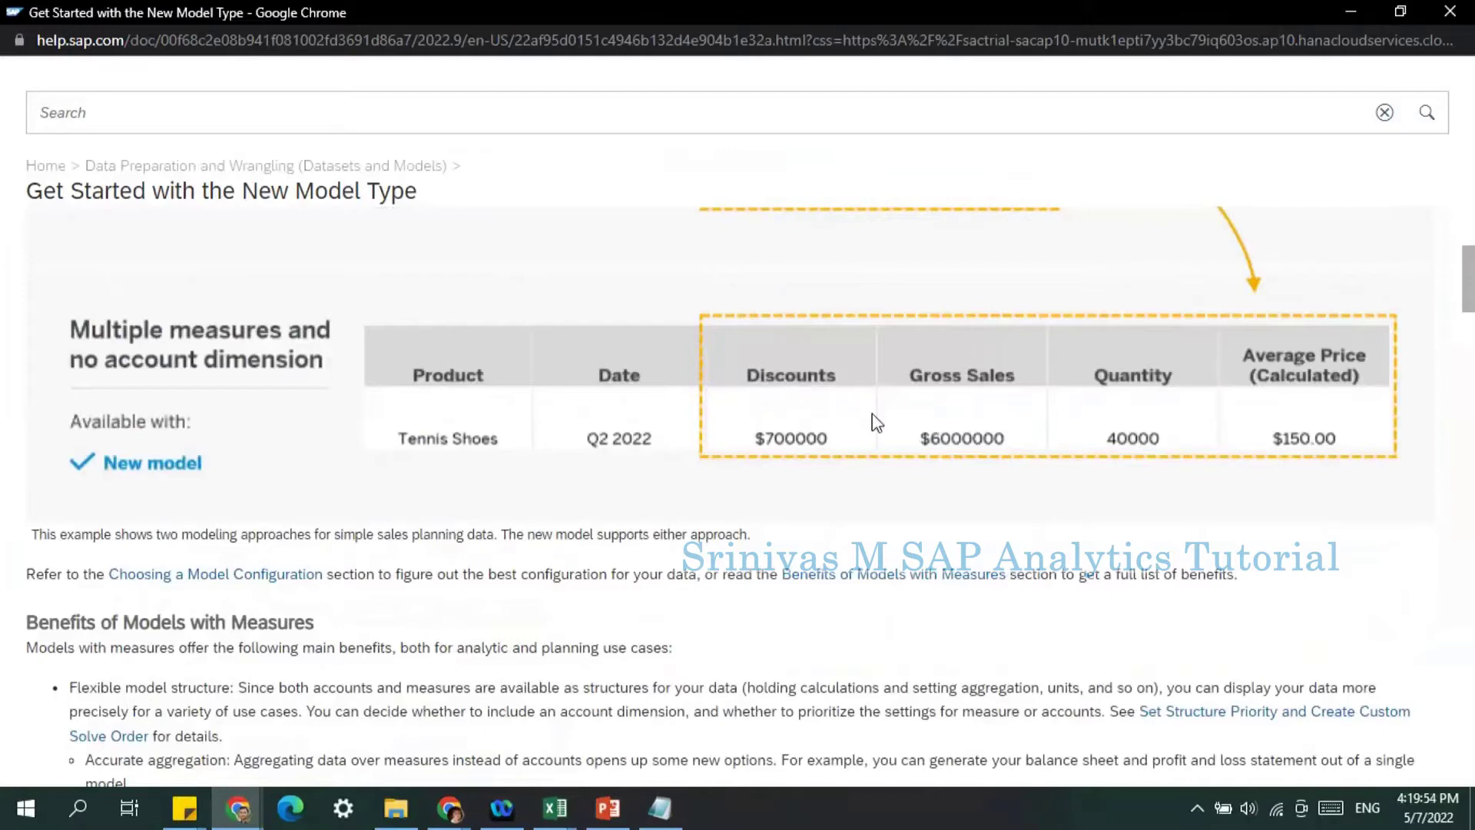
{"action": "scroll", "coordinate": [379, 517], "scroll_direction": "down", "scroll_amount": 4}
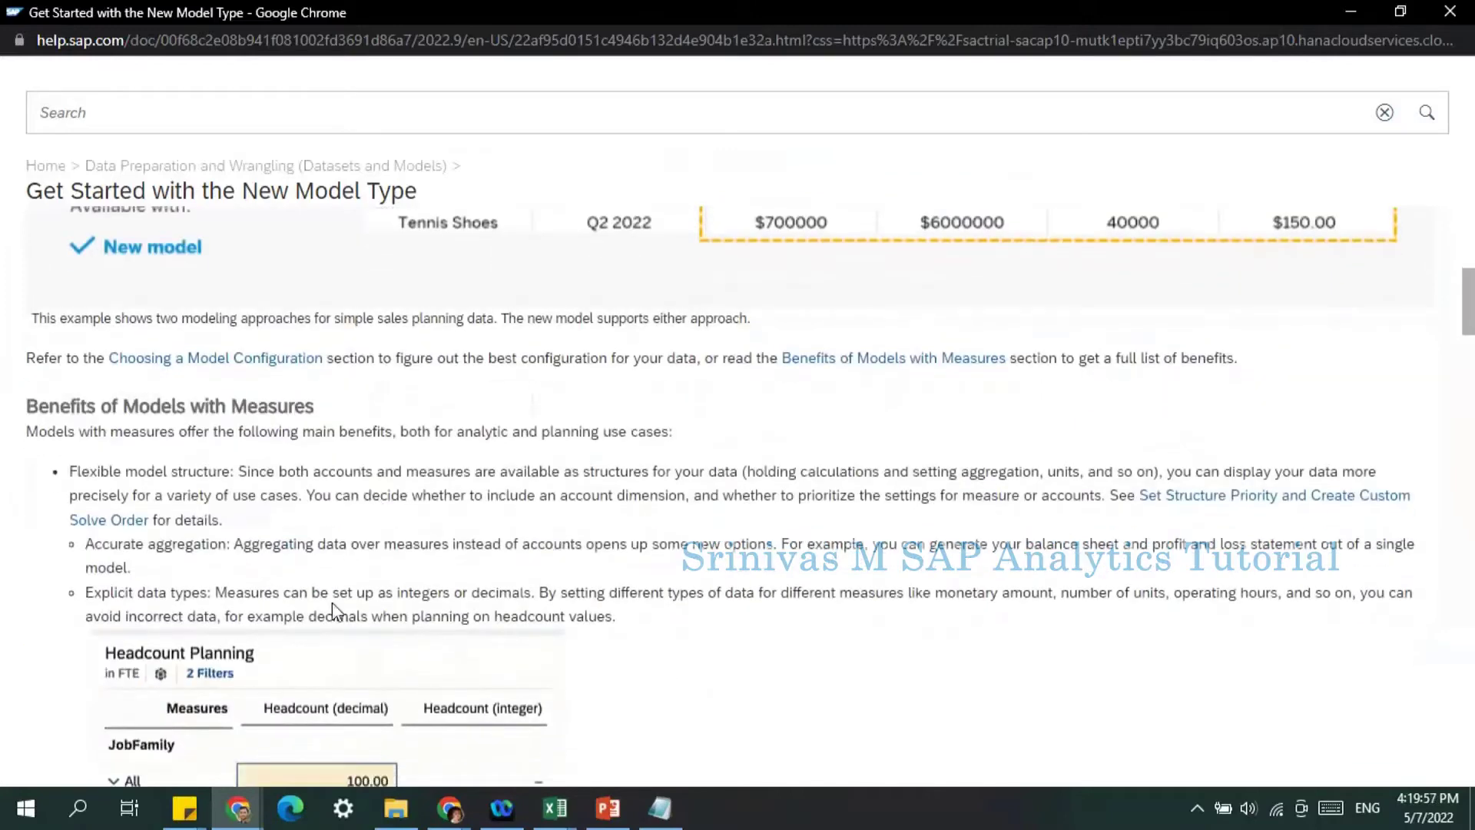
{"action": "scroll", "coordinate": [291, 480], "scroll_direction": "down", "scroll_amount": 3}
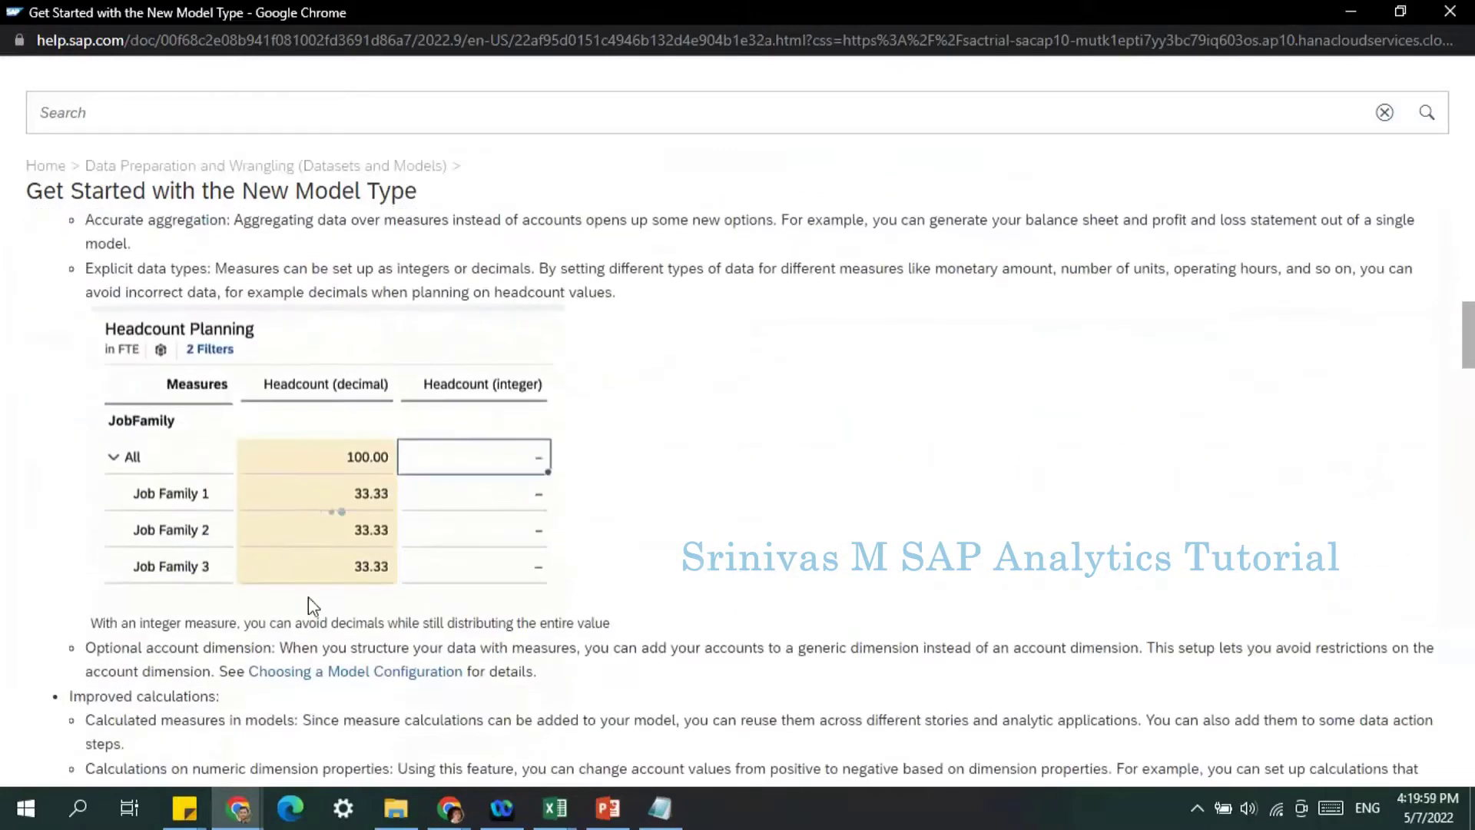
{"action": "scroll", "coordinate": [345, 538], "scroll_direction": "down", "scroll_amount": 3}
Find the Choosing a Model Configuration section and examine its table of configurations with and without an account dimension.
{"action": "scroll", "coordinate": [405, 559], "scroll_direction": "down", "scroll_amount": 20}
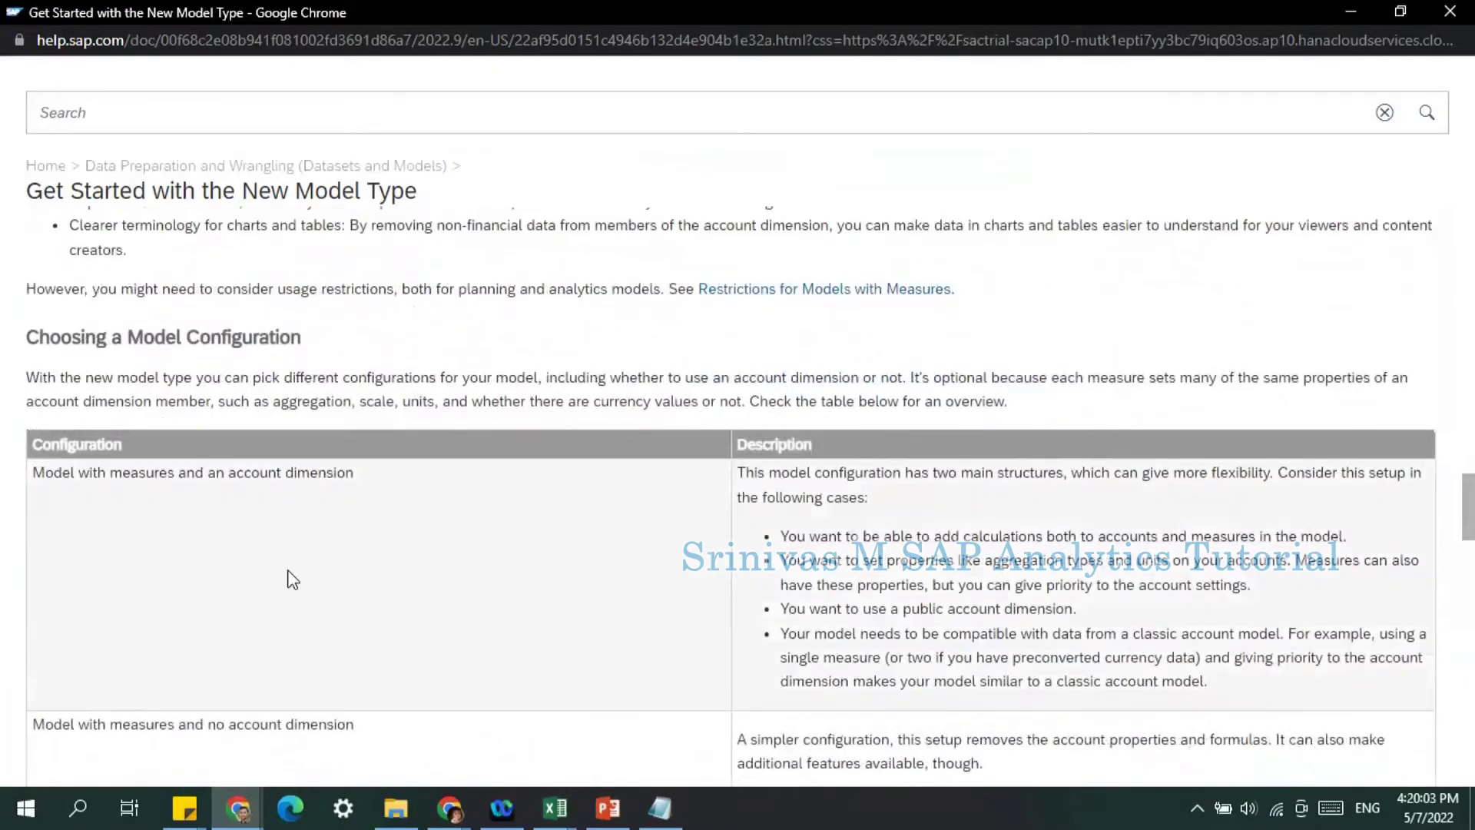
{"action": "scroll", "coordinate": [290, 576], "scroll_direction": "down", "scroll_amount": 2}
{"action": "scroll", "coordinate": [205, 434], "scroll_direction": "up", "scroll_amount": 2}
{"action": "scroll", "coordinate": [43, 384], "scroll_direction": "up", "scroll_amount": 1}
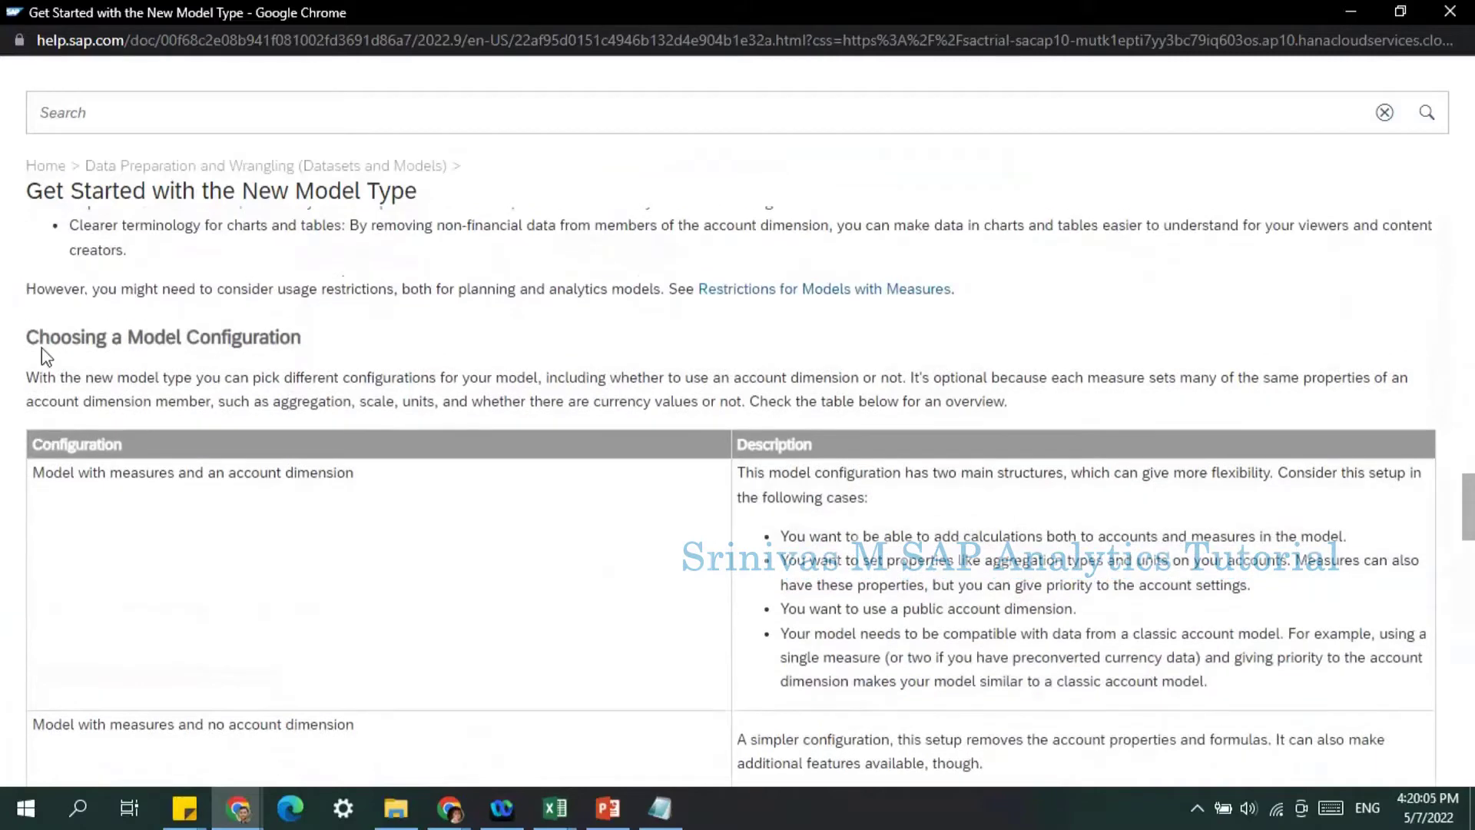
Read the Choosing a Model Configuration section and compare both measure-based configurations, highlighting the account dimension wording in the first row.
{"action": "left_click_drag", "start_coordinate": [30, 340], "coordinate": [317, 346]}
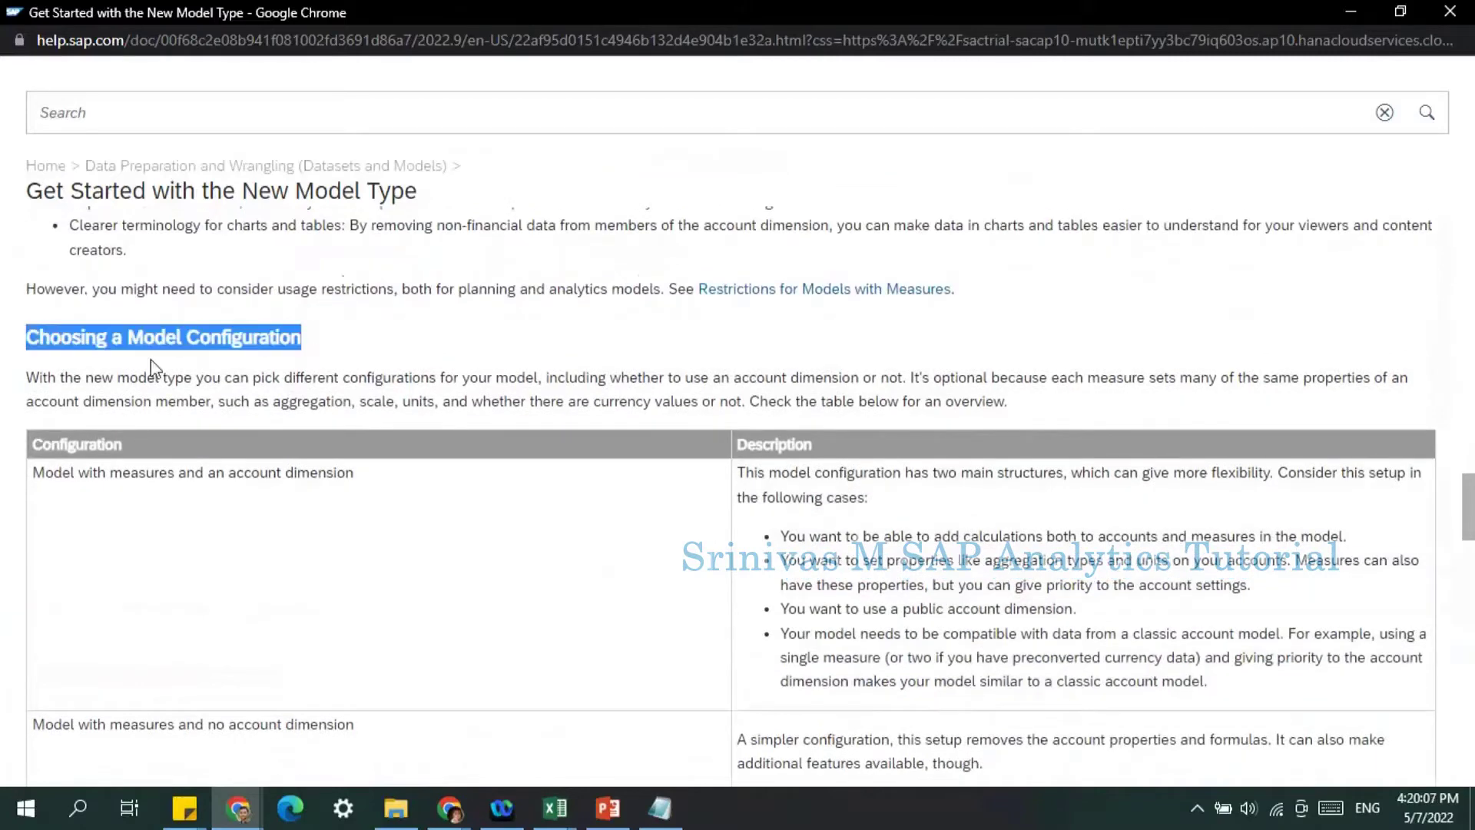
{"action": "left_click", "coordinate": [230, 361]}
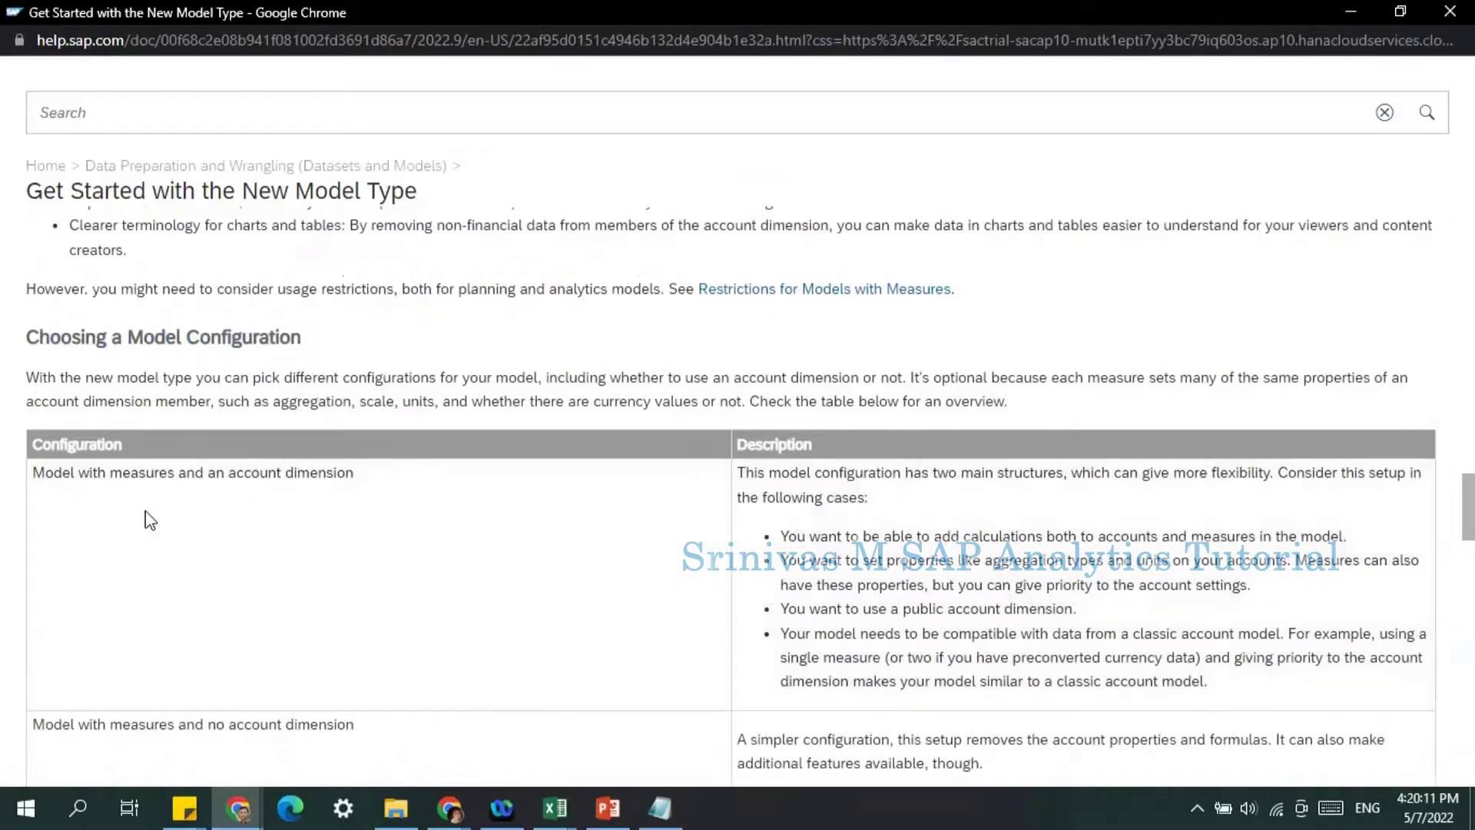
{"action": "scroll", "coordinate": [151, 523], "scroll_direction": "down", "scroll_amount": 1}
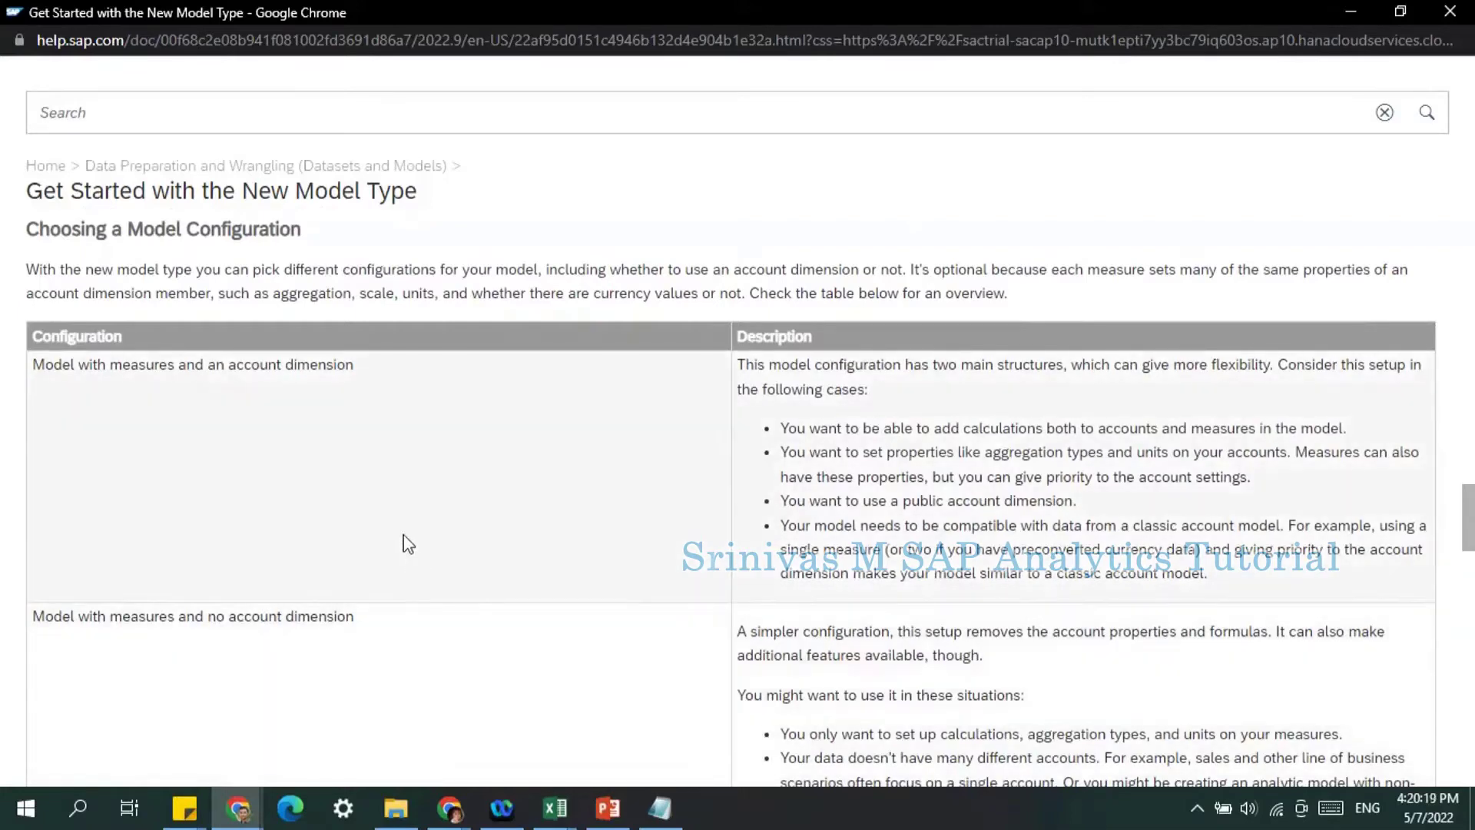
{"action": "scroll", "coordinate": [410, 554], "scroll_direction": "down", "scroll_amount": 1}
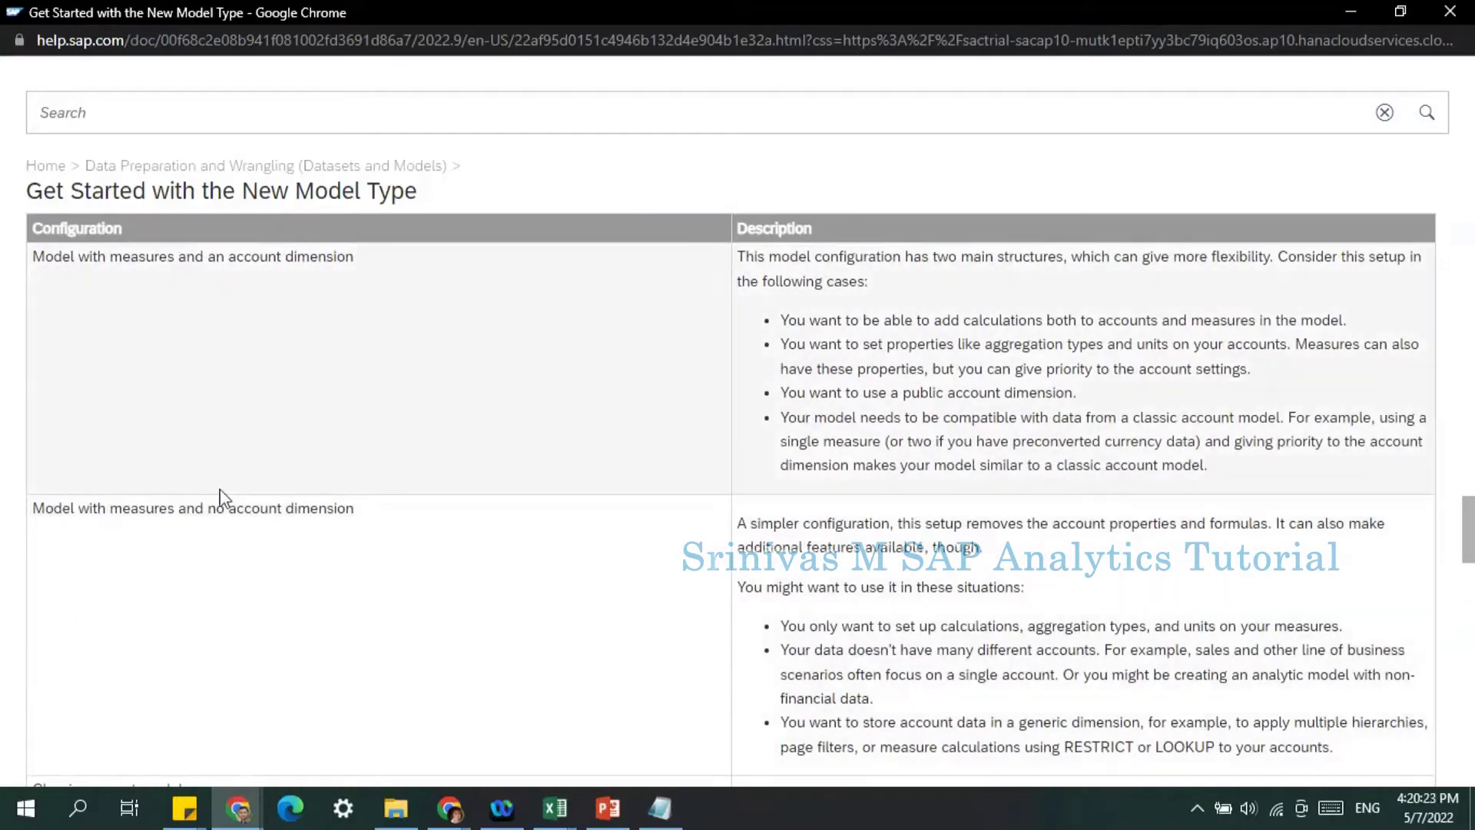
{"action": "left_click_drag", "start_coordinate": [232, 263], "coordinate": [337, 265]}
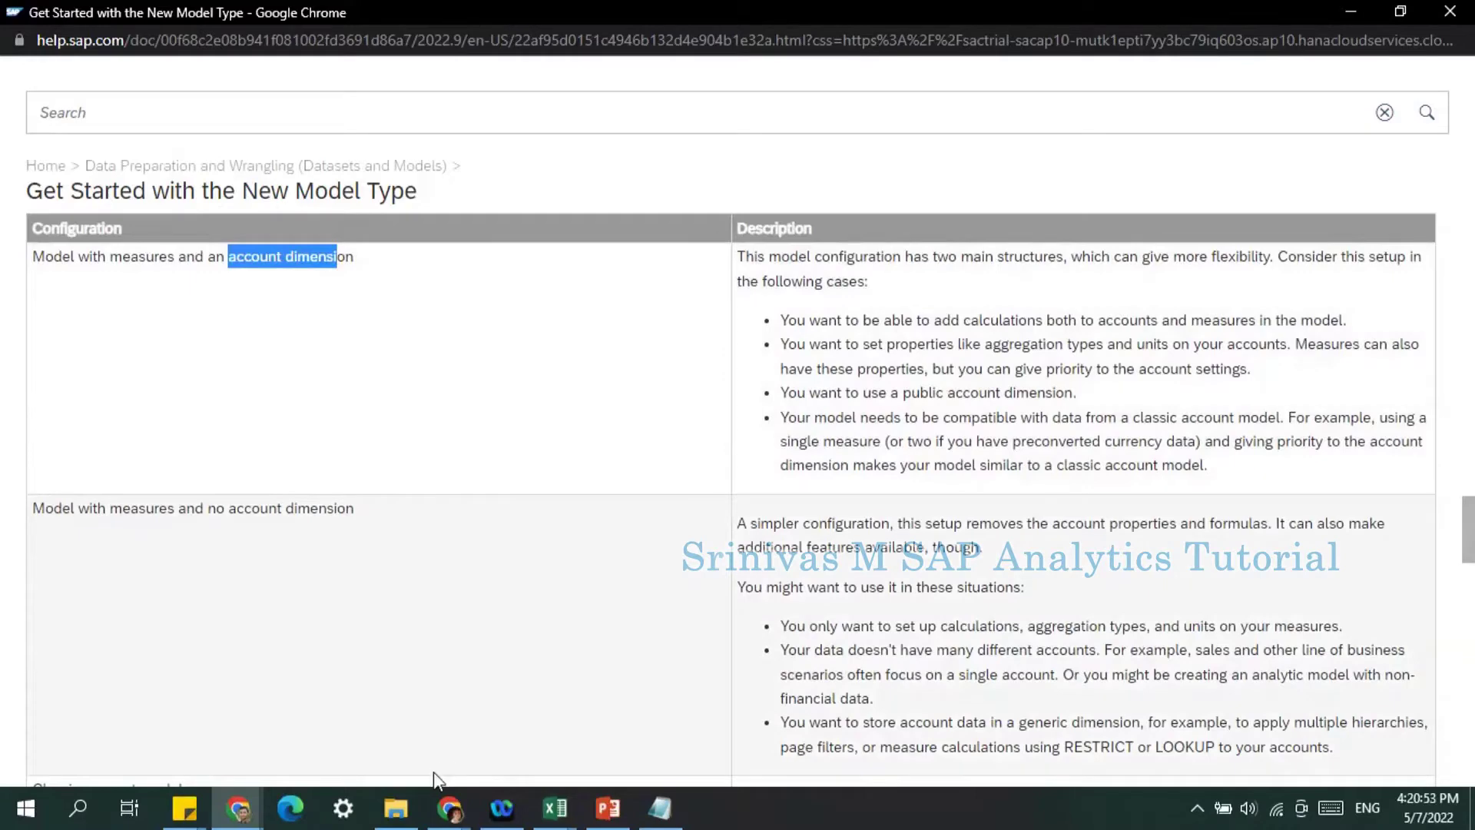
Switch to the SAP Analytics Cloud window and create the blank model with the New Model (Recommended) type.
{"action": "left_click", "coordinate": [238, 808]}
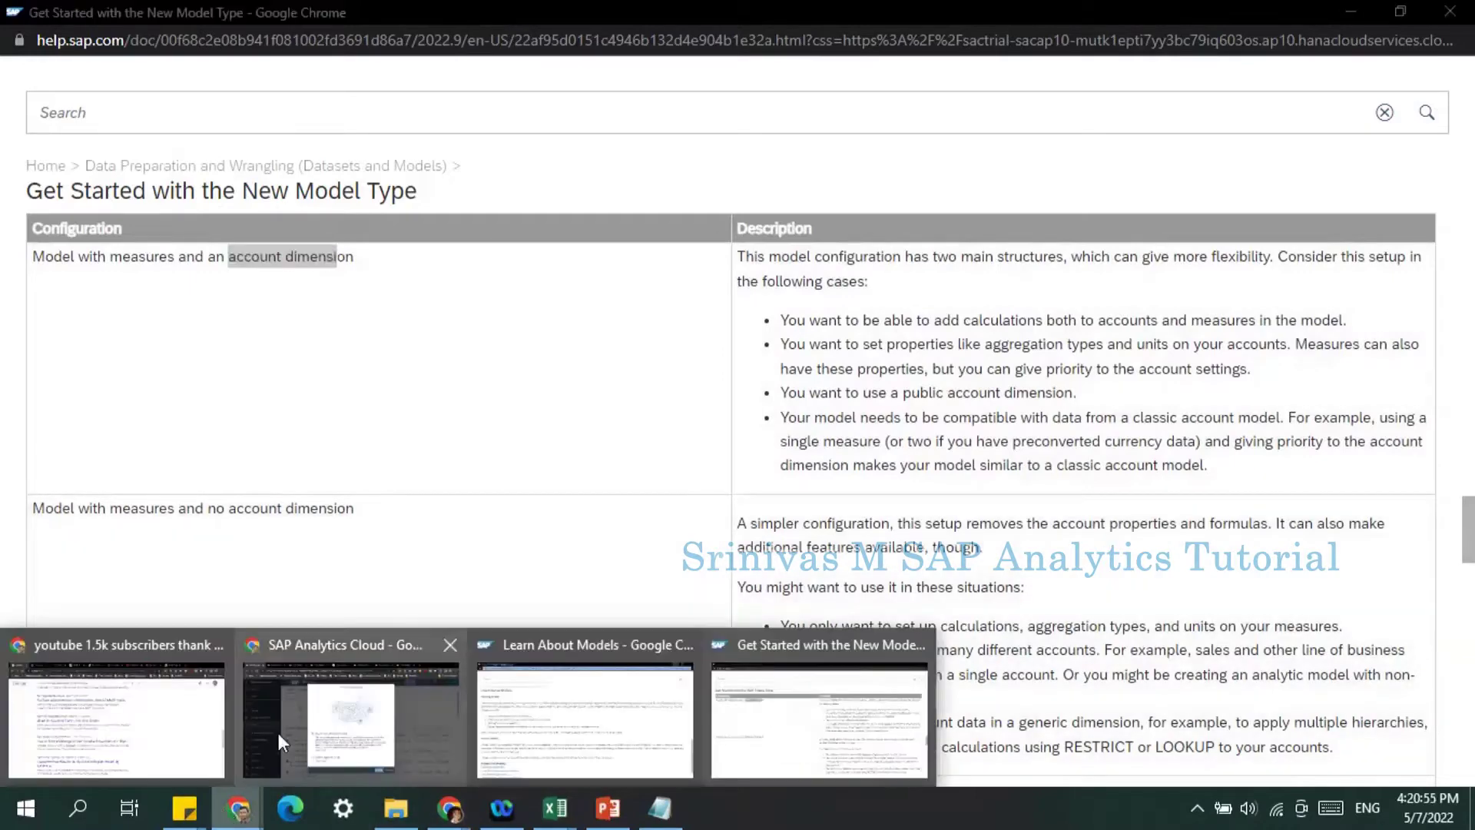
{"action": "left_click", "coordinate": [292, 726]}
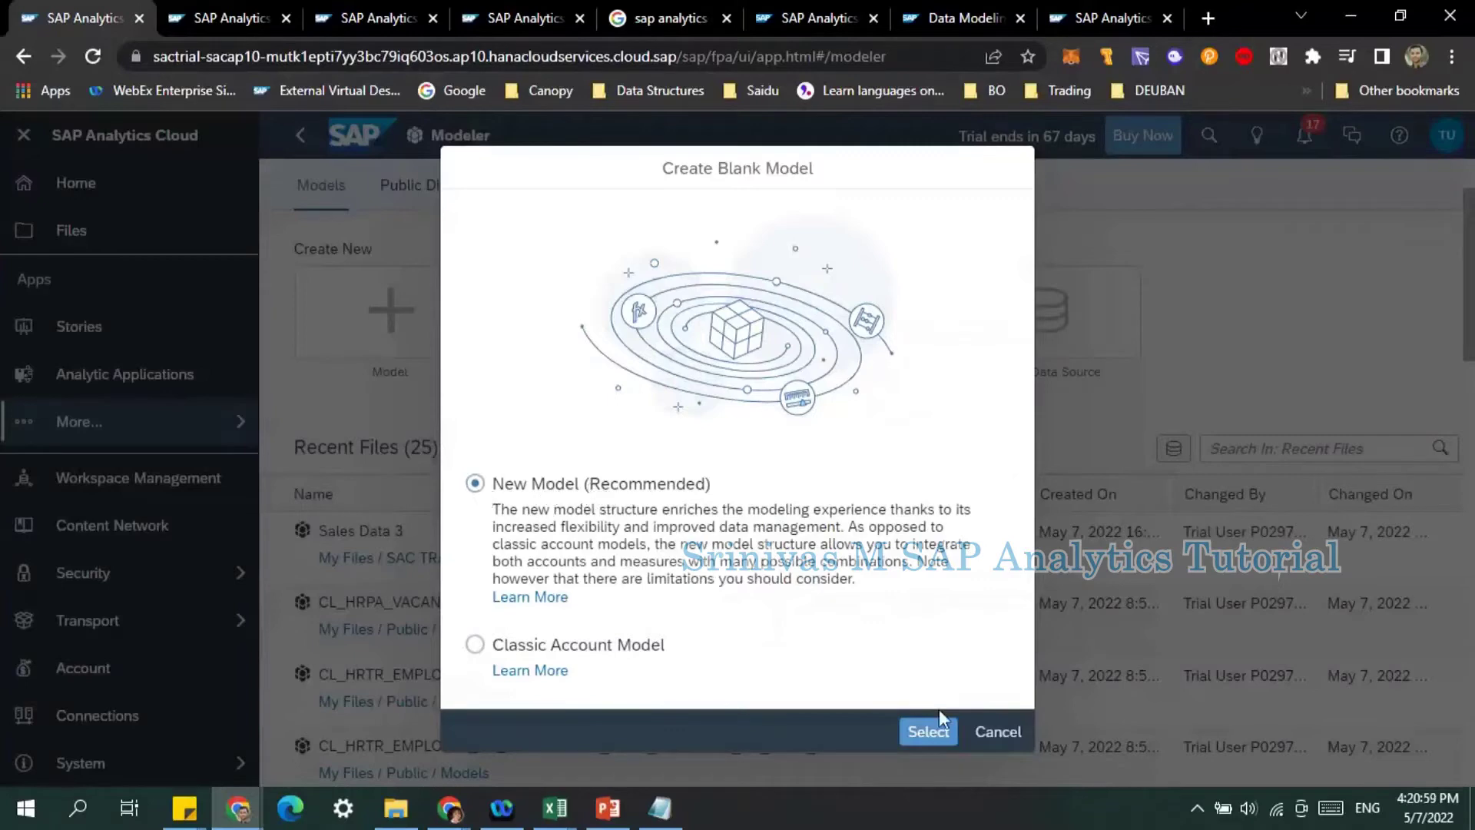
{"action": "left_click", "coordinate": [926, 736]}
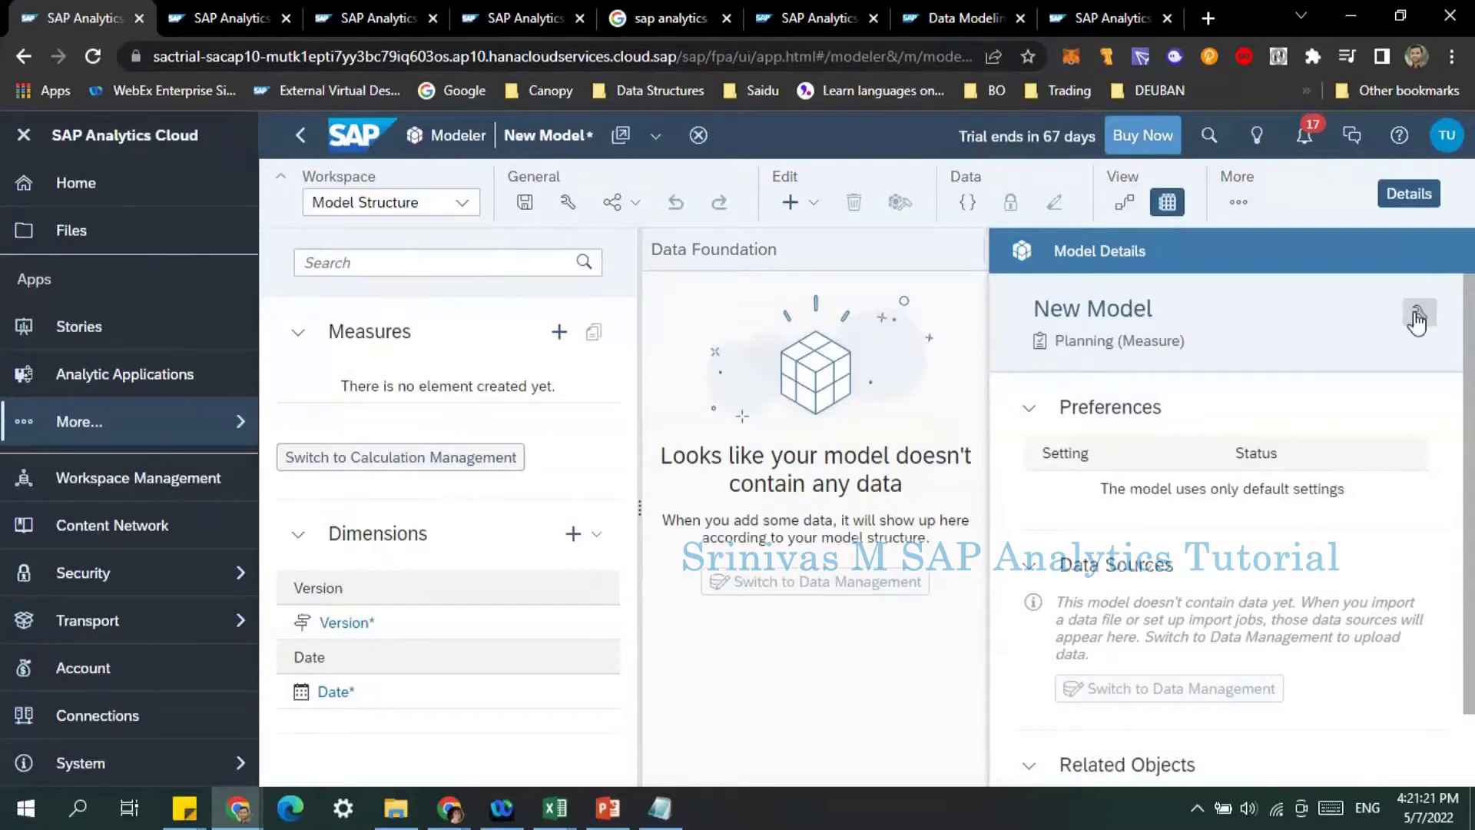
Turn off Planning Capabilities in the new model's preferences and apply the change.
{"action": "left_click", "coordinate": [1419, 312]}
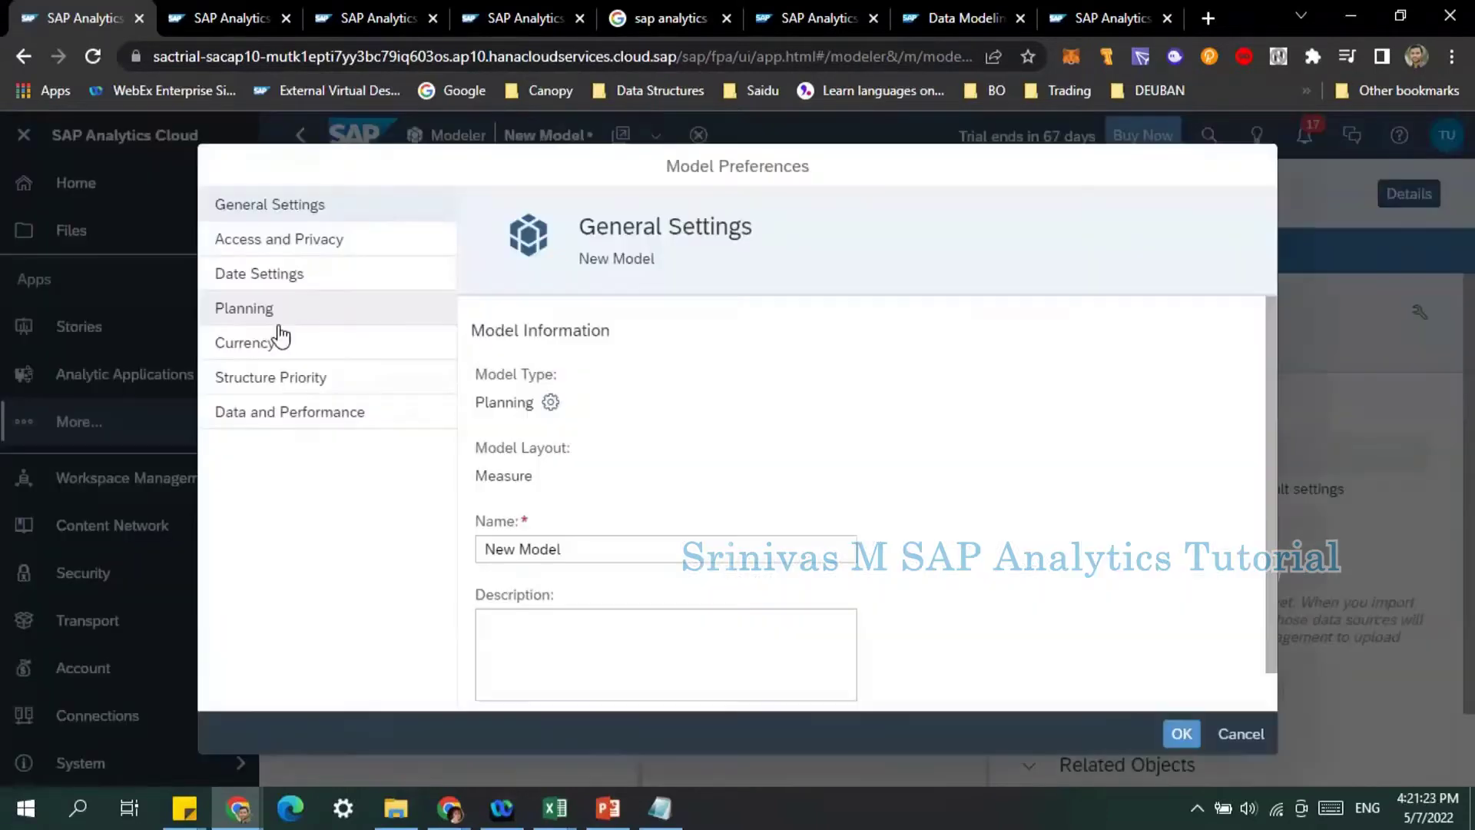
{"action": "left_click", "coordinate": [265, 311]}
{"action": "left_click", "coordinate": [1202, 337]}
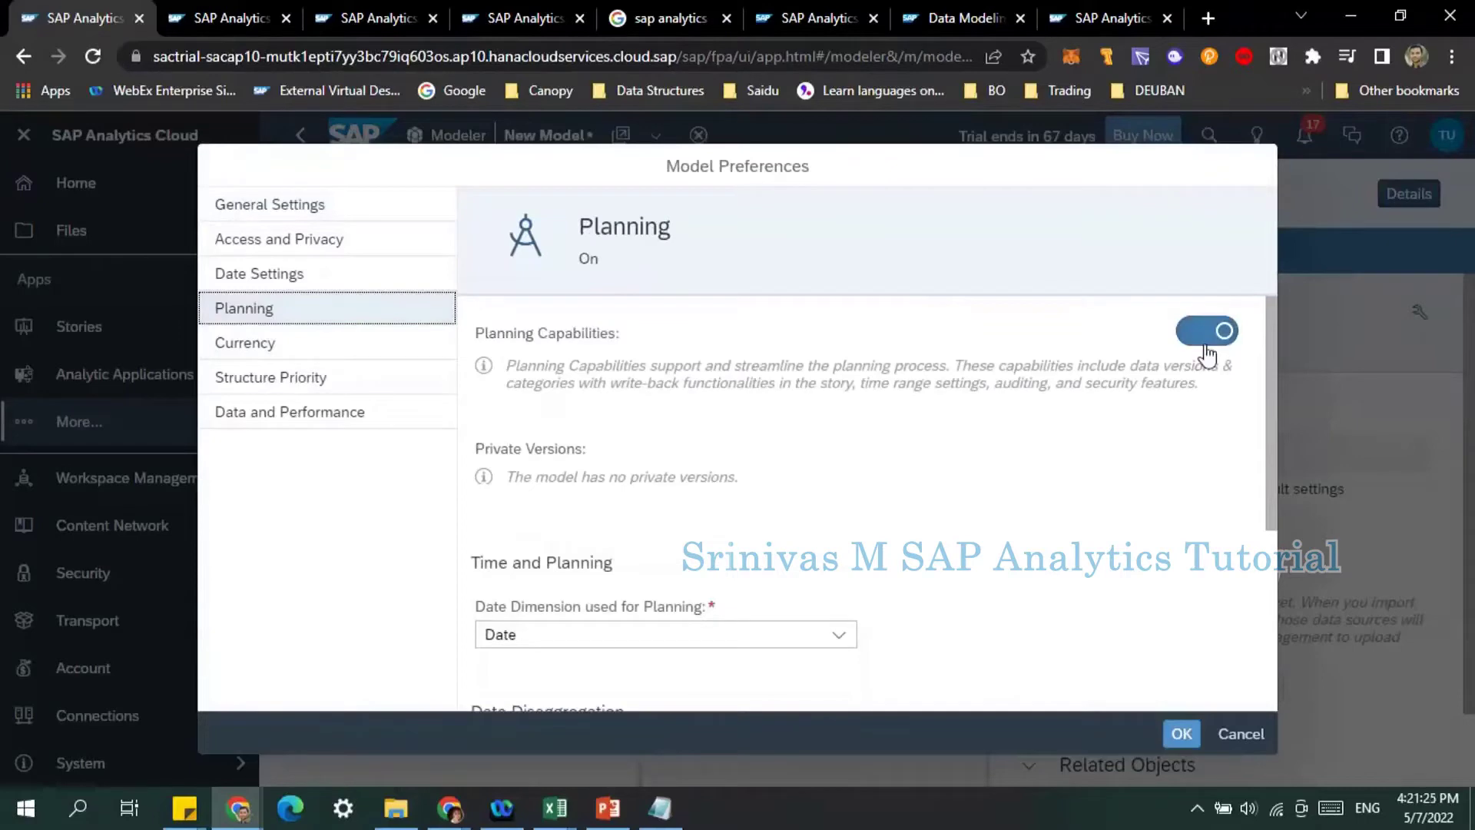
{"action": "left_click", "coordinate": [1181, 734]}
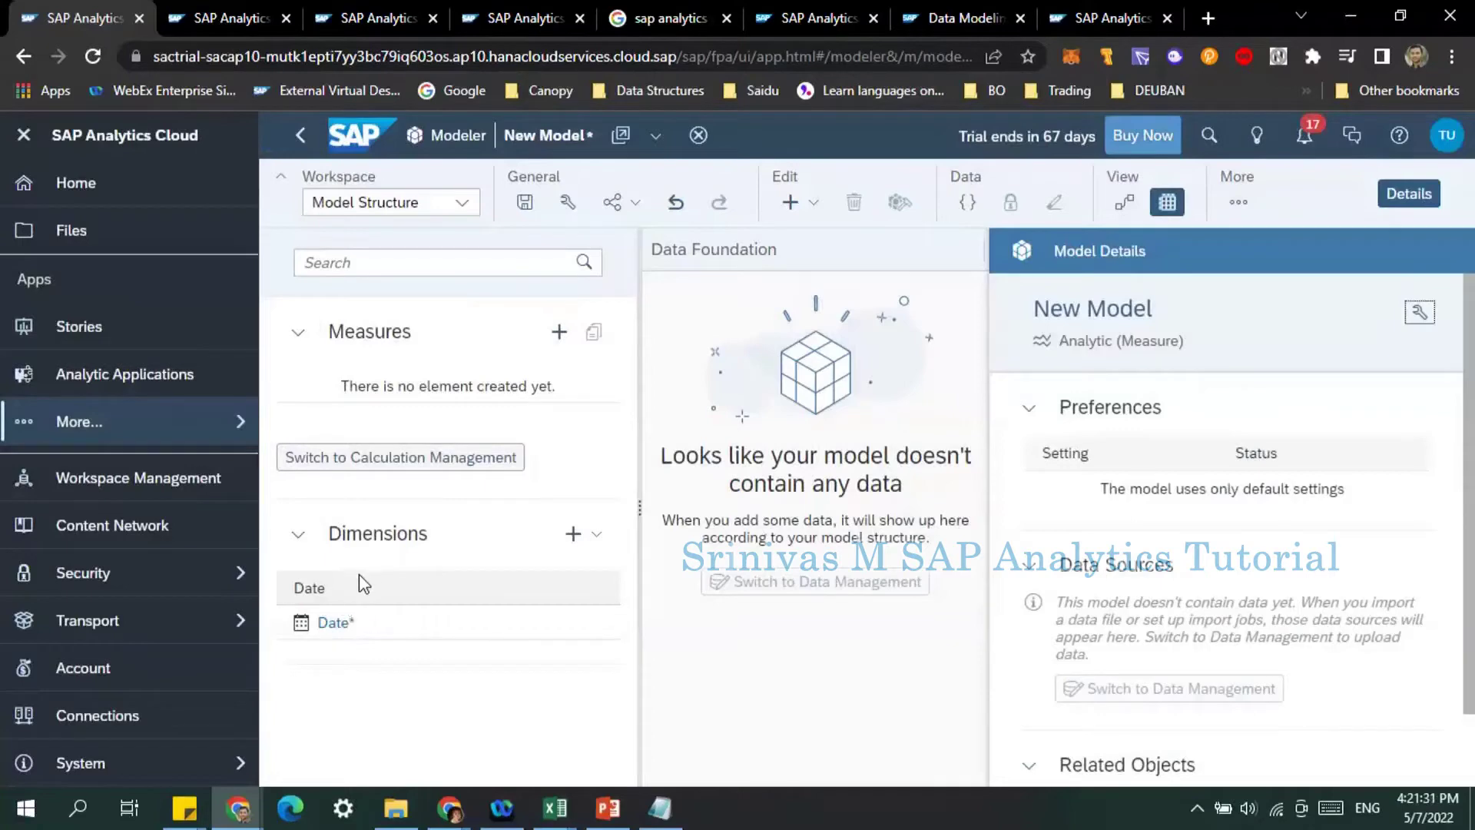
Add a new generic dimension named DOC_NUM to the model, checking the source columns A1:F5 in Sales data 1.csv in Excel.
{"action": "scroll", "coordinate": [1203, 540], "scroll_direction": "down", "scroll_amount": 1}
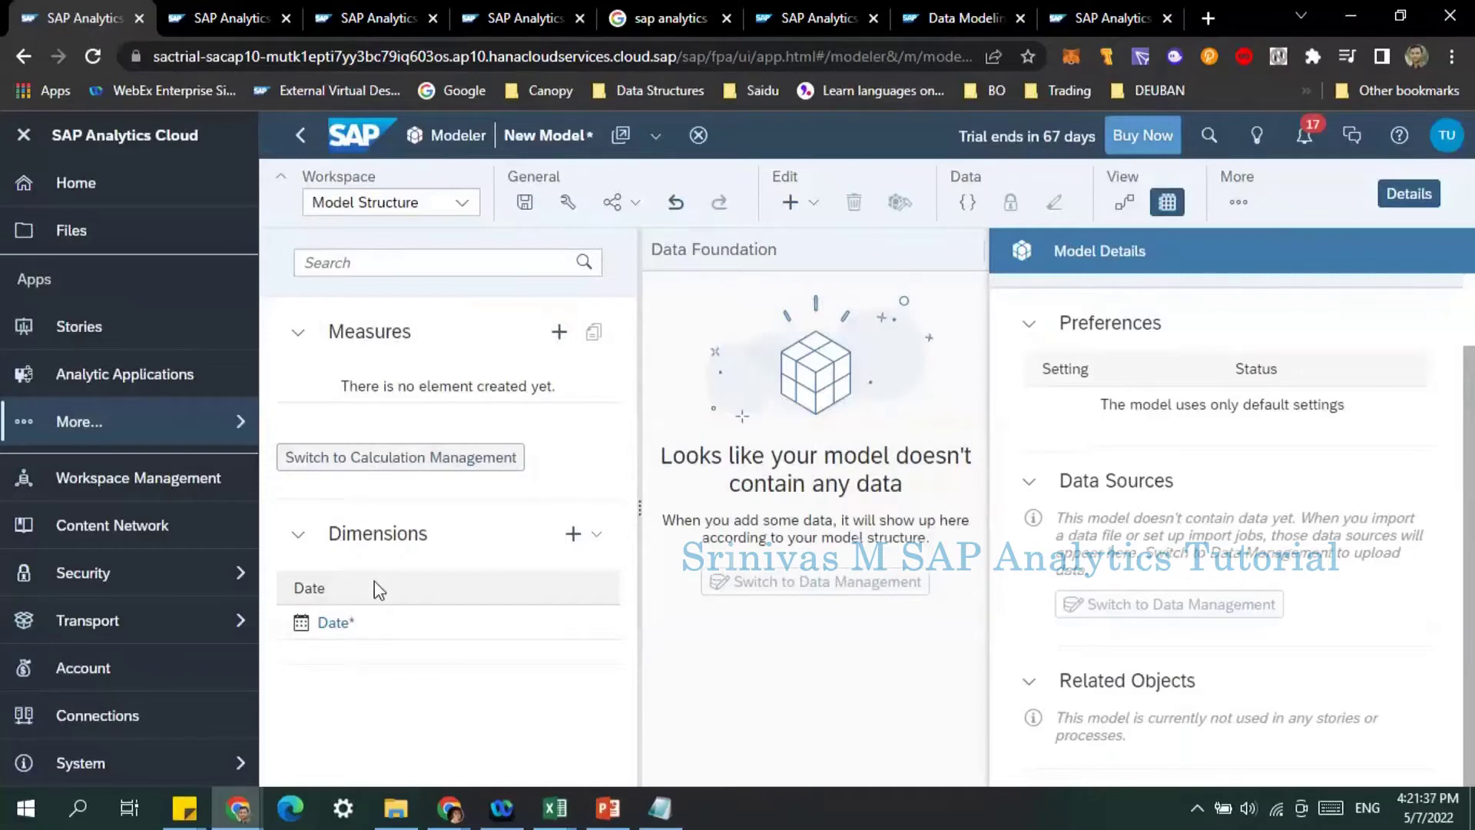
{"action": "left_click", "coordinate": [573, 537]}
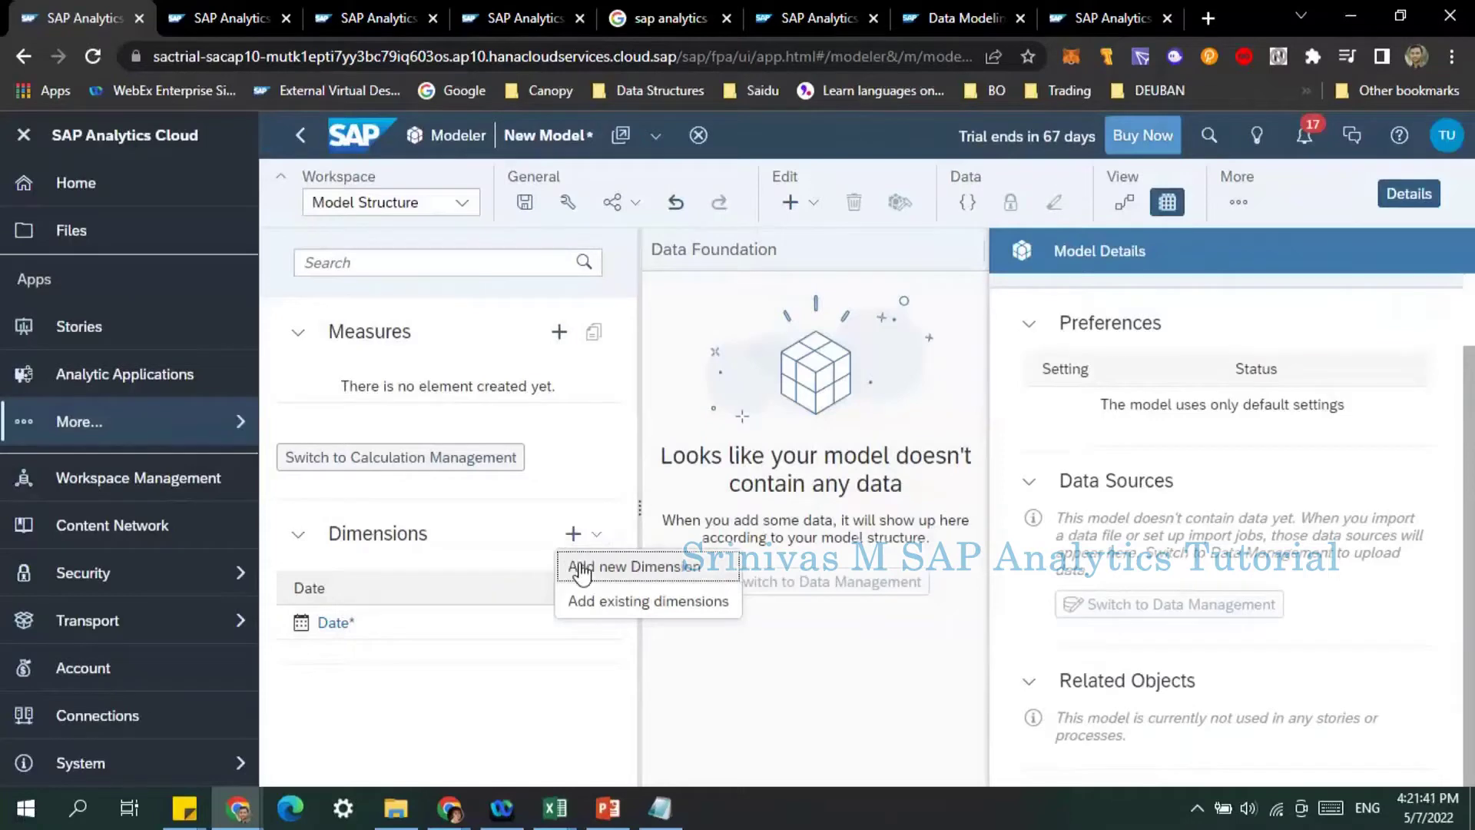
{"action": "left_click", "coordinate": [579, 561]}
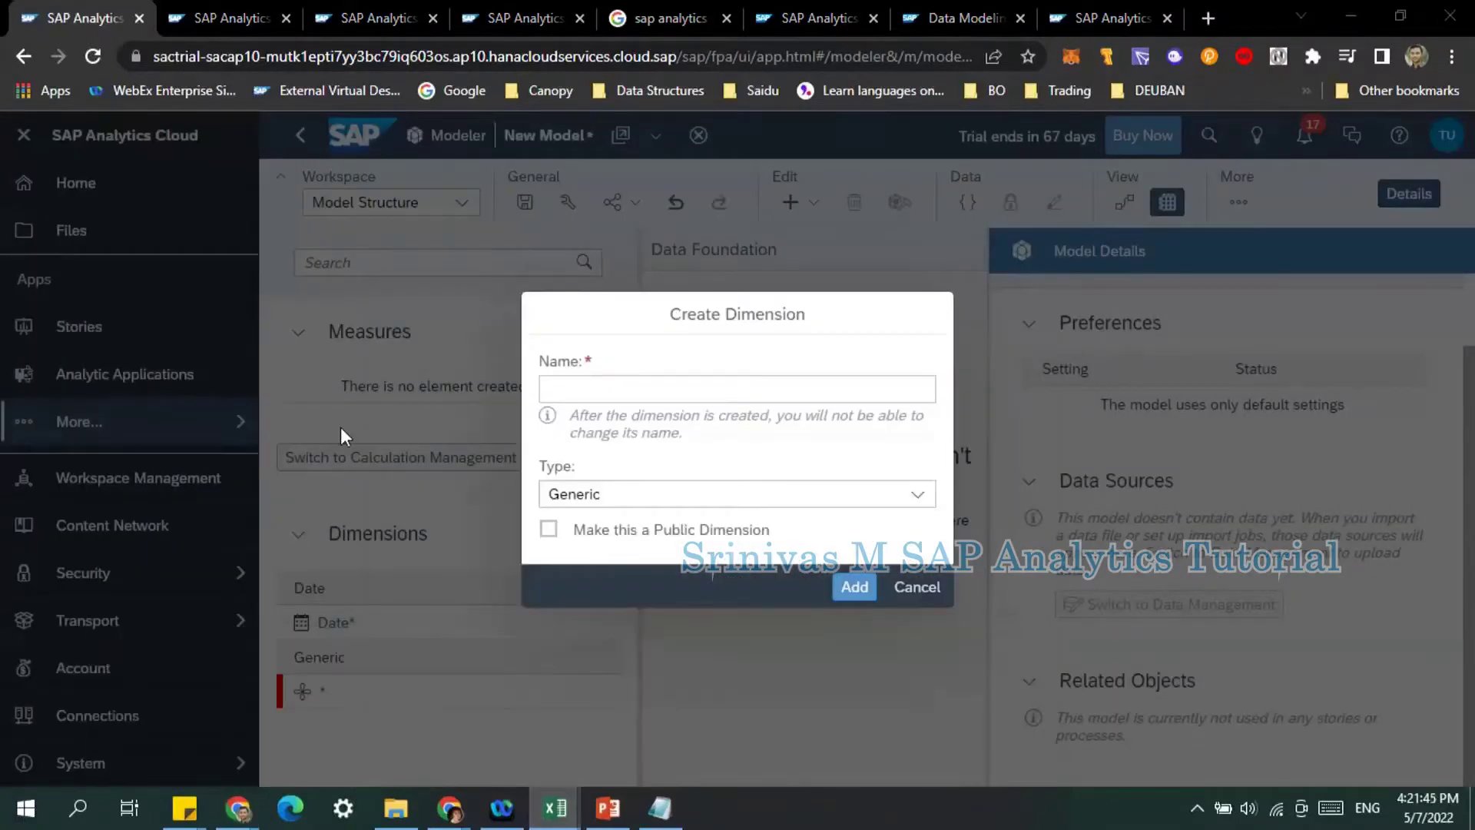
{"action": "key", "text": "alt+Tab"}
{"action": "left_click_drag", "start_coordinate": [66, 237], "coordinate": [476, 322]}
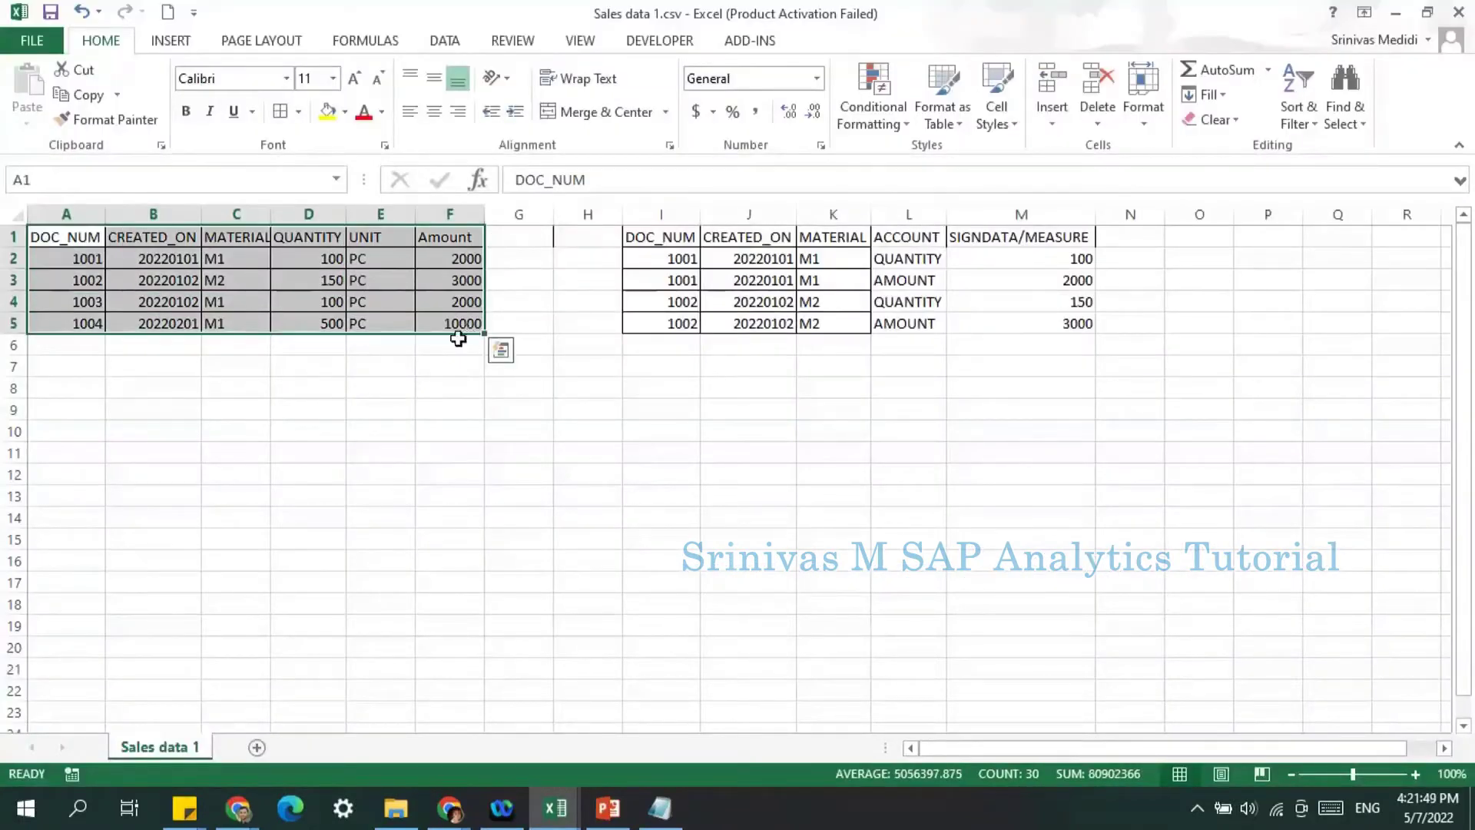
{"action": "key", "text": "alt+Tab"}
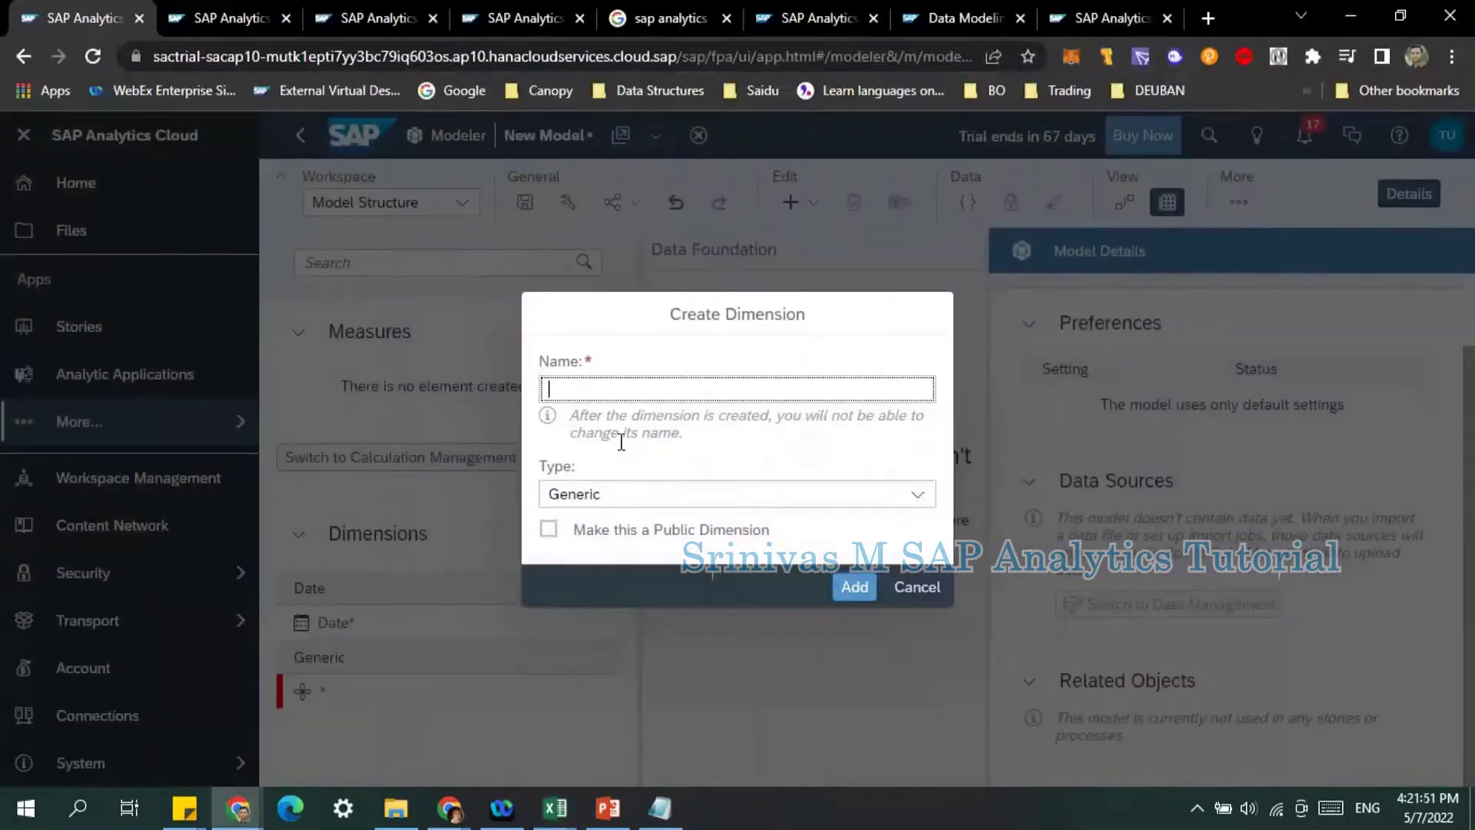
{"action": "type", "text": "DOC_NUM"}
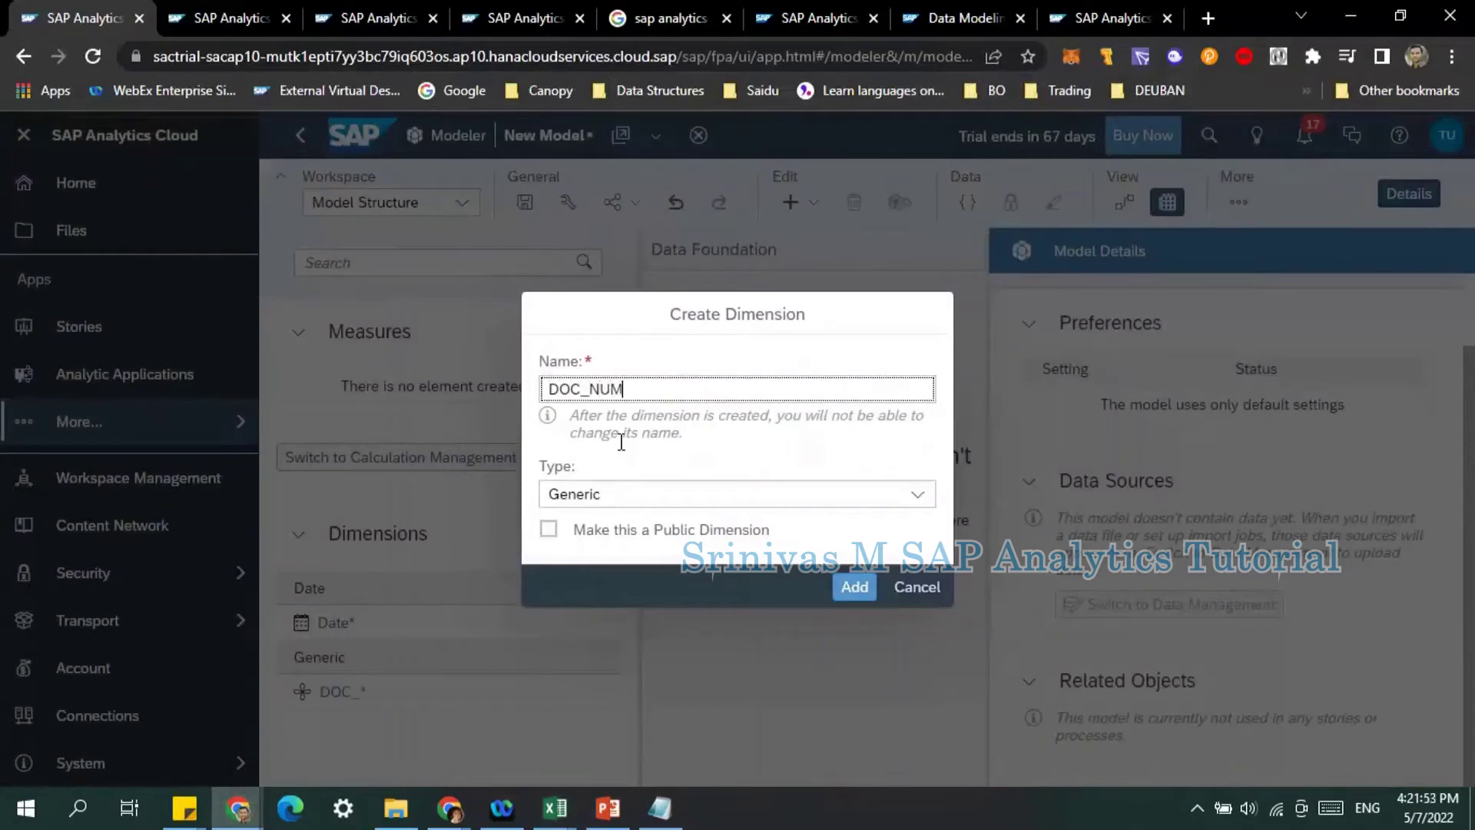
{"action": "type", "text": "BER"}
{"action": "left_click", "coordinate": [853, 588]}
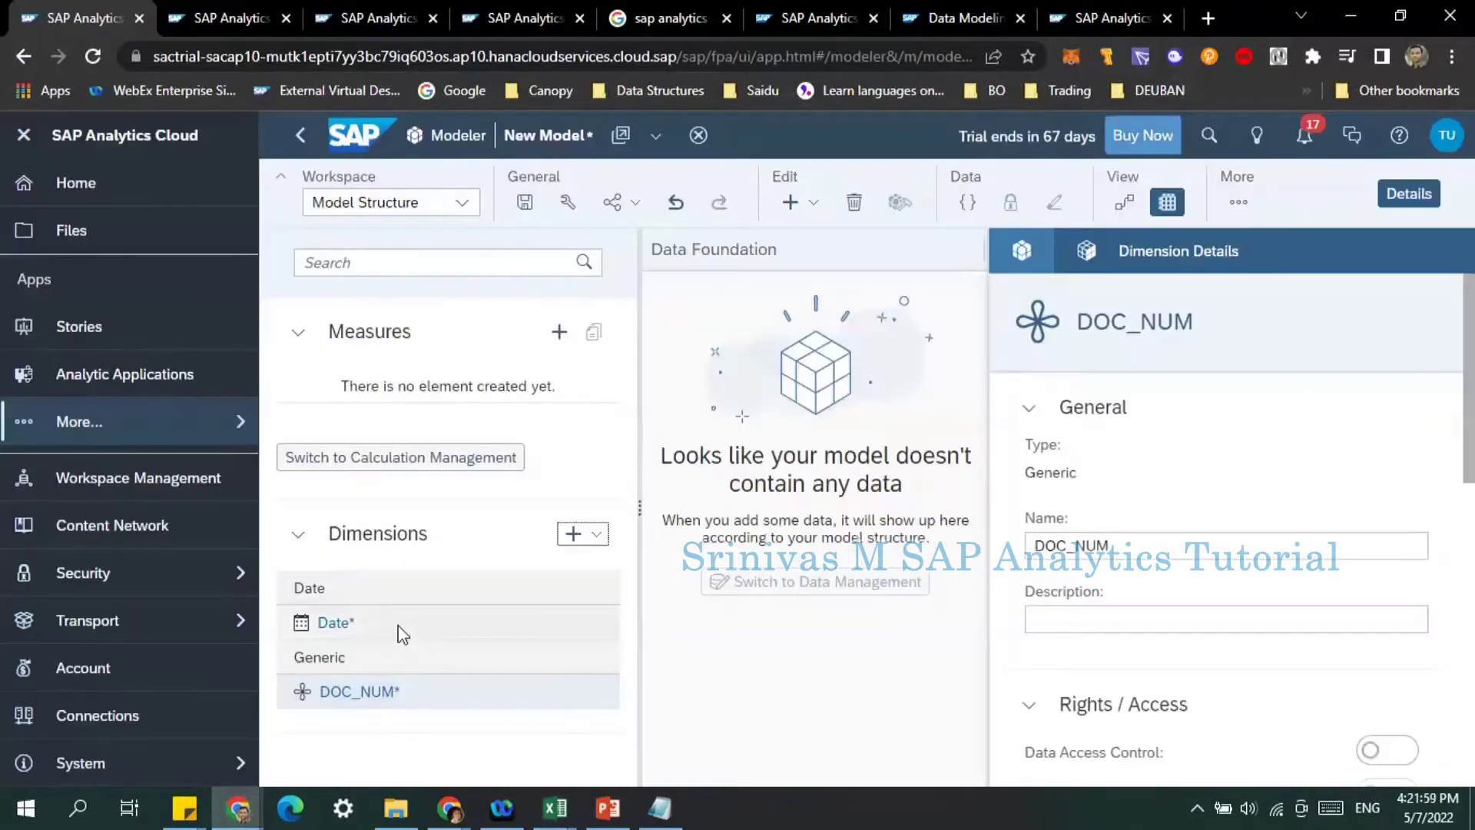
Add the existing generic dimension DS_MATERIAL to the model after viewing the Date dimension's details and the Organization dimensions.
{"action": "left_click", "coordinate": [401, 633]}
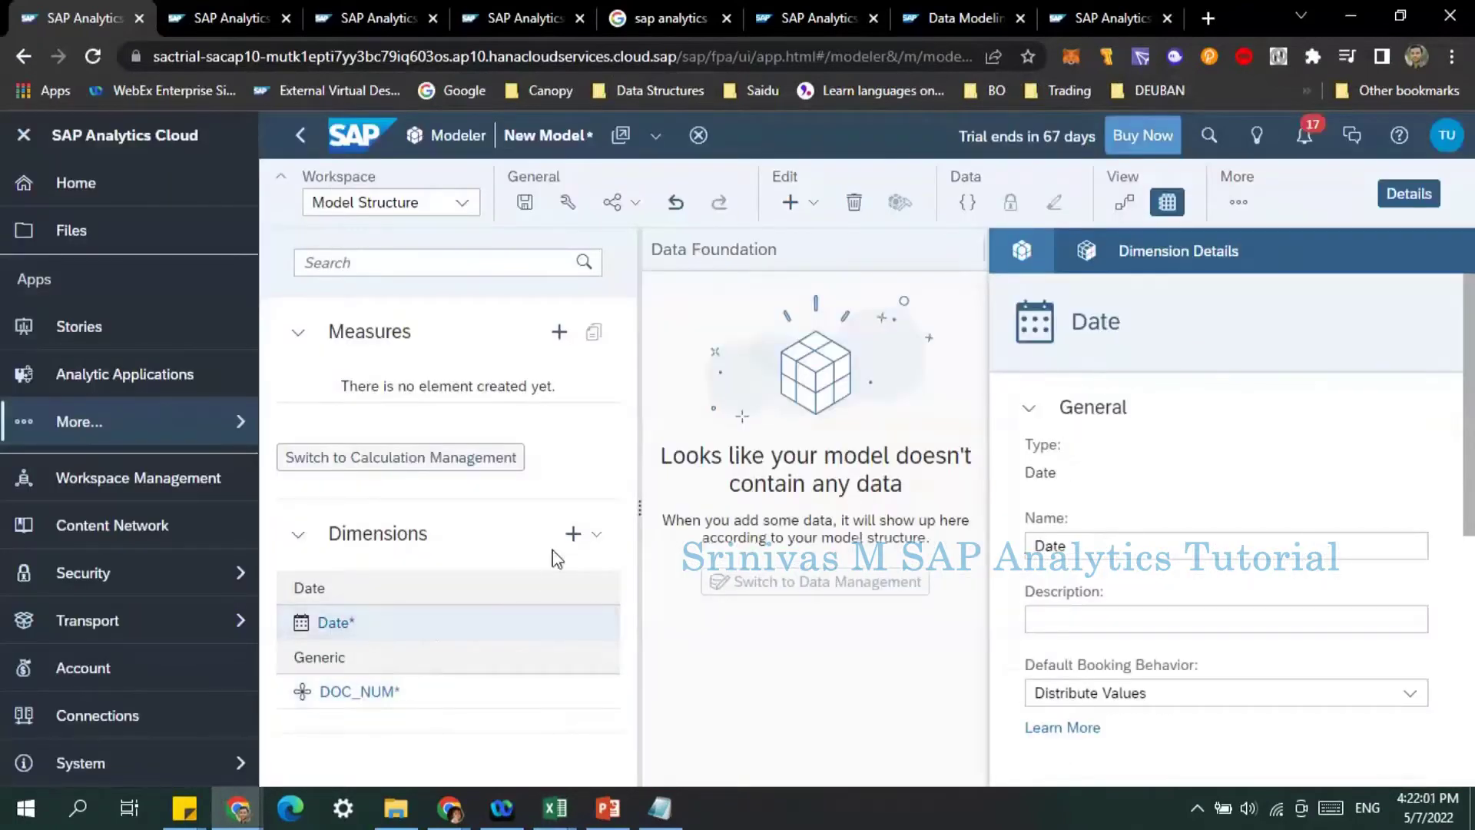
{"action": "left_click", "coordinate": [590, 541]}
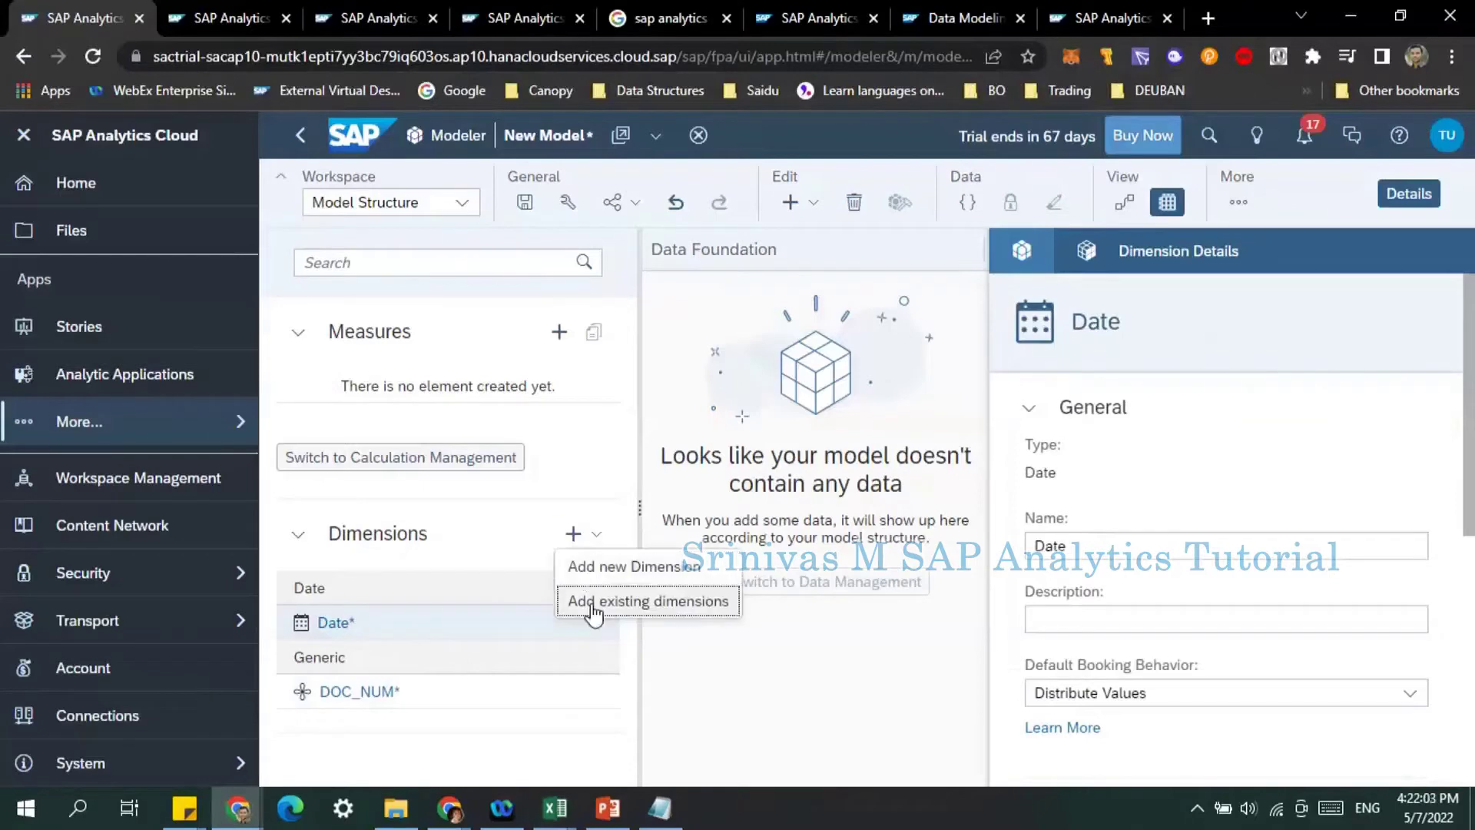
{"action": "left_click", "coordinate": [590, 602]}
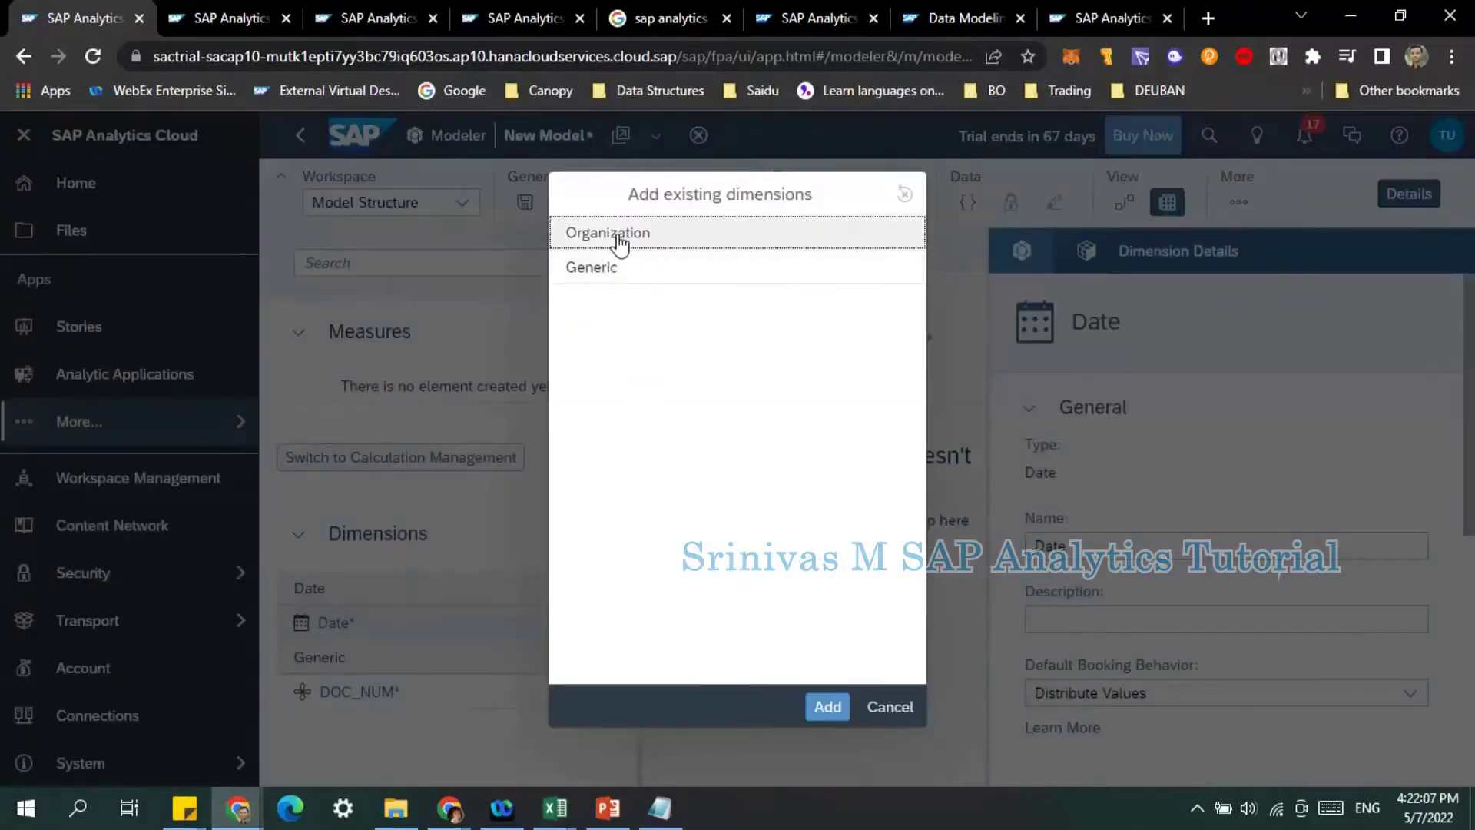
{"action": "left_click", "coordinate": [654, 237]}
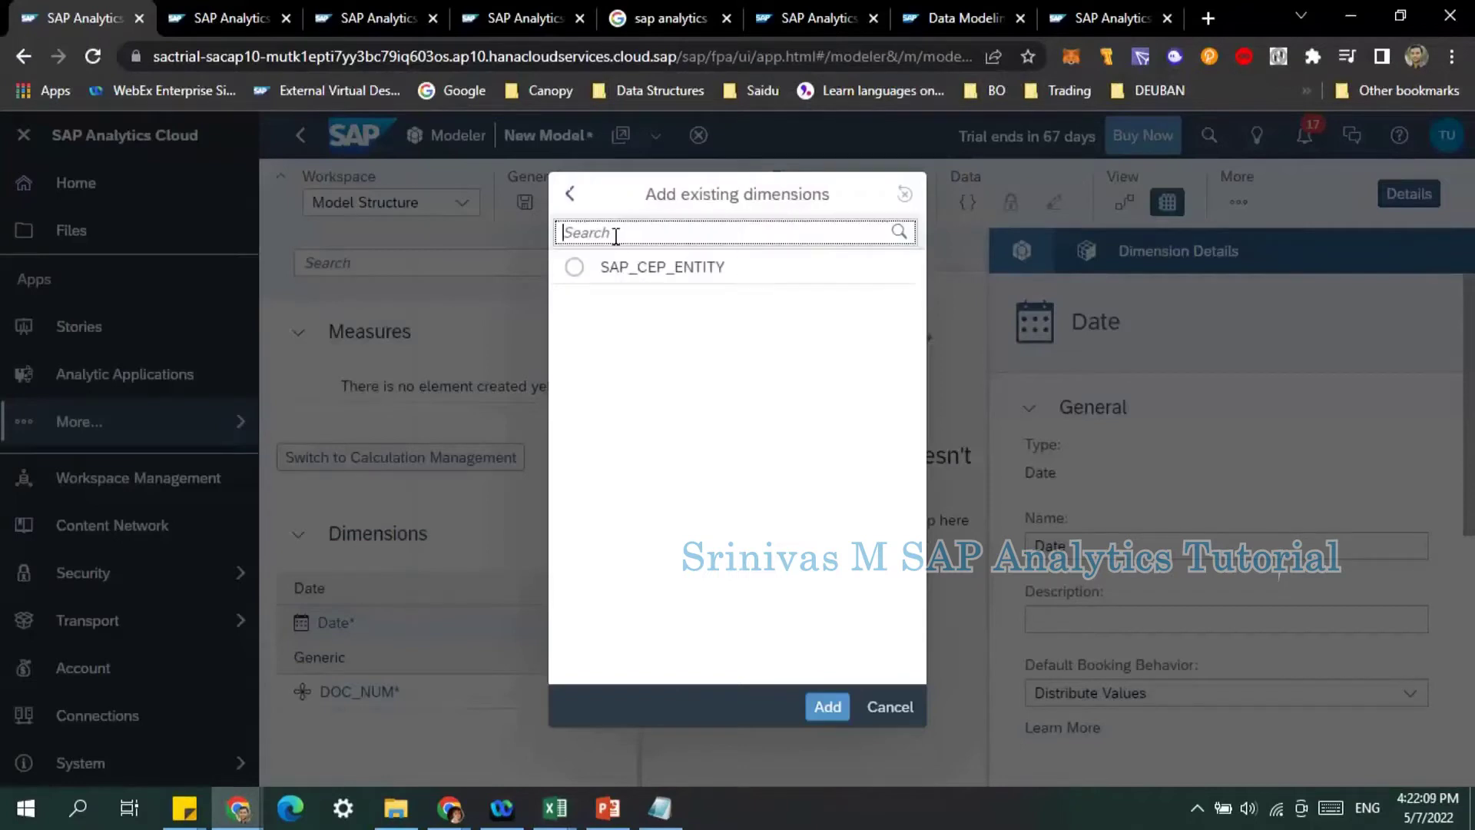
{"action": "left_click", "coordinate": [569, 194]}
{"action": "left_click", "coordinate": [628, 275]}
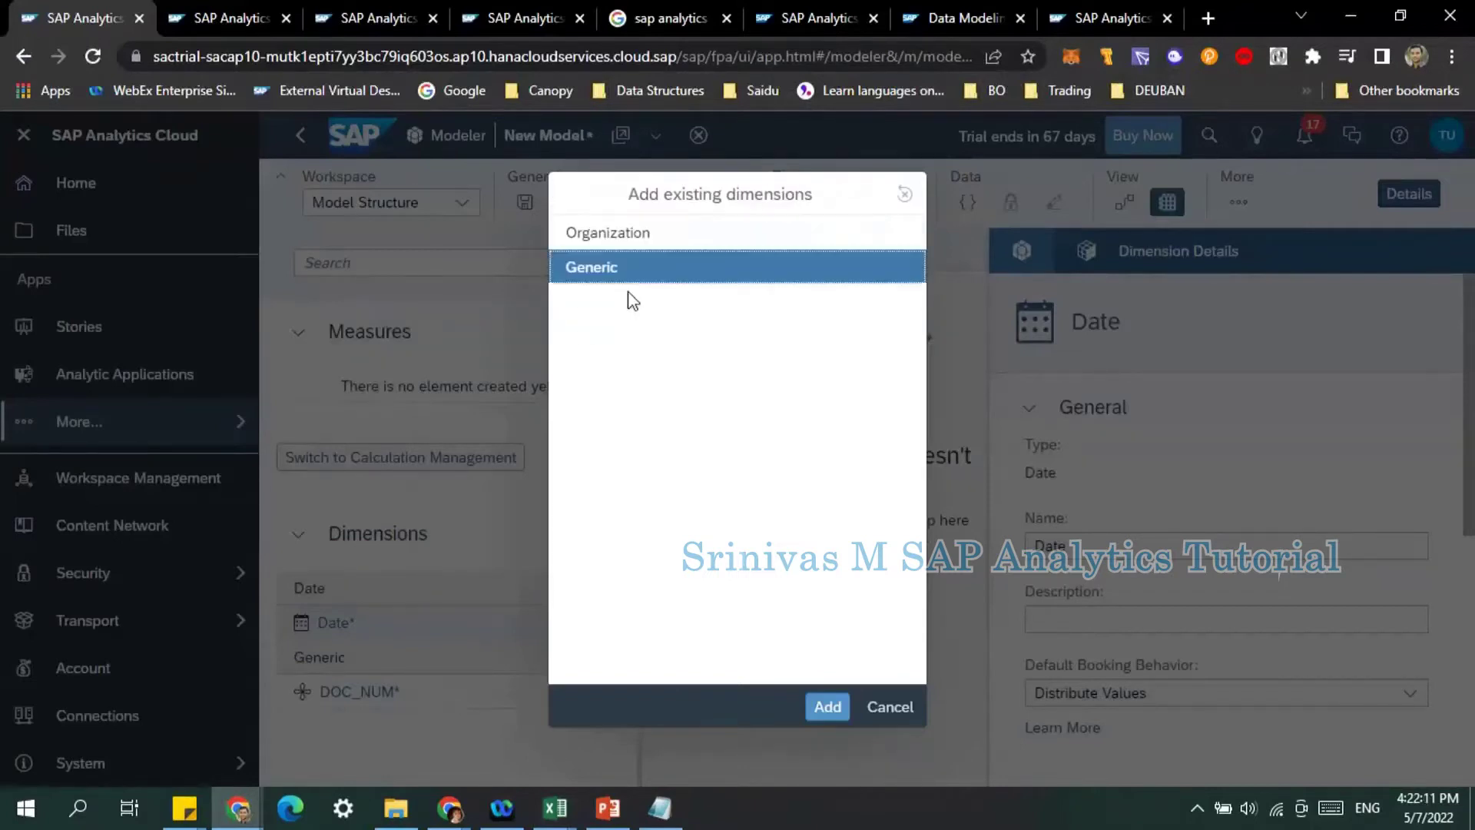
{"action": "left_click", "coordinate": [583, 267]}
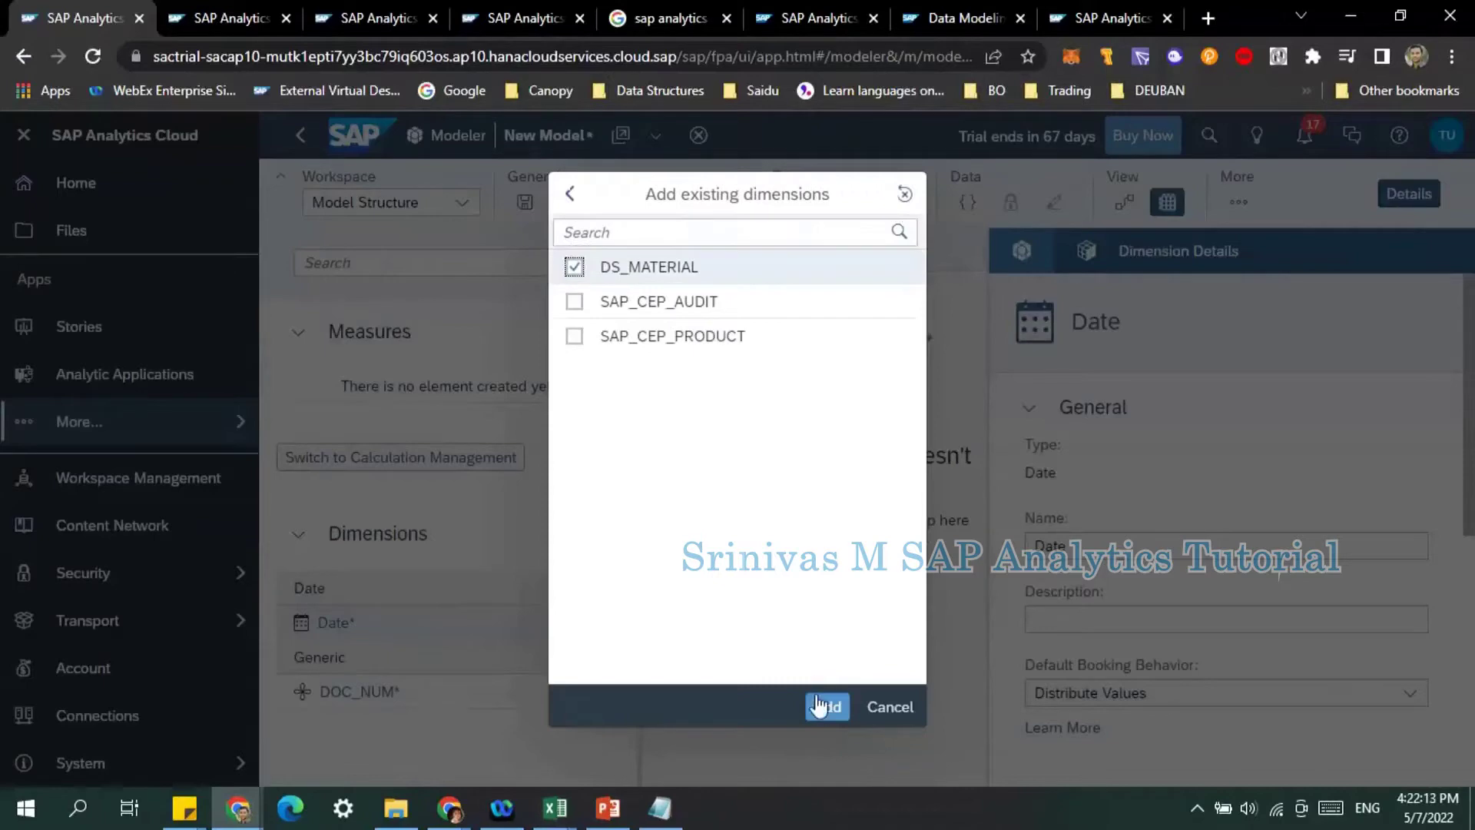
{"action": "left_click", "coordinate": [820, 705]}
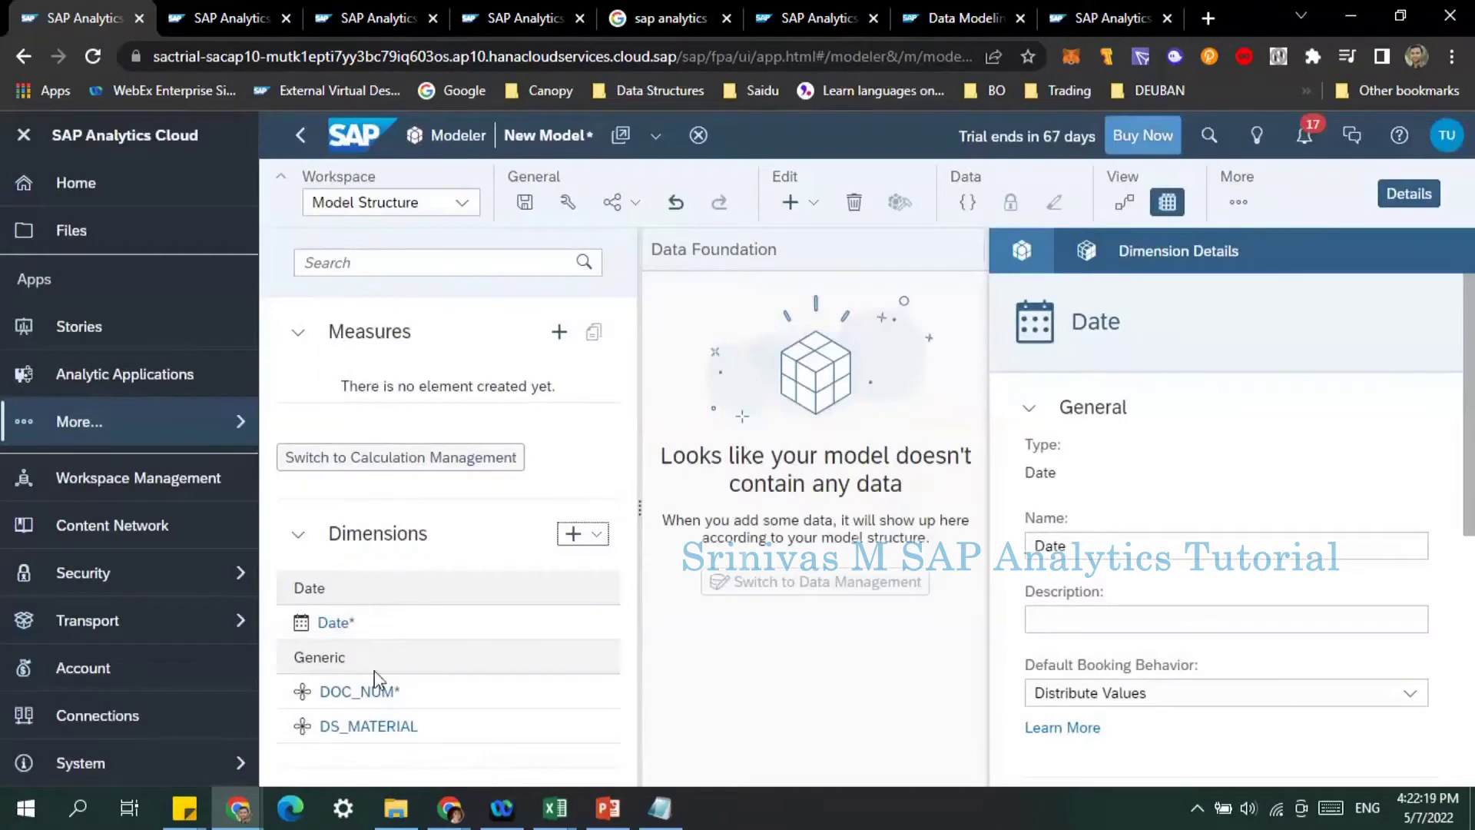
Create a measure named QUANTITY in the model.
{"action": "left_click", "coordinate": [559, 333]}
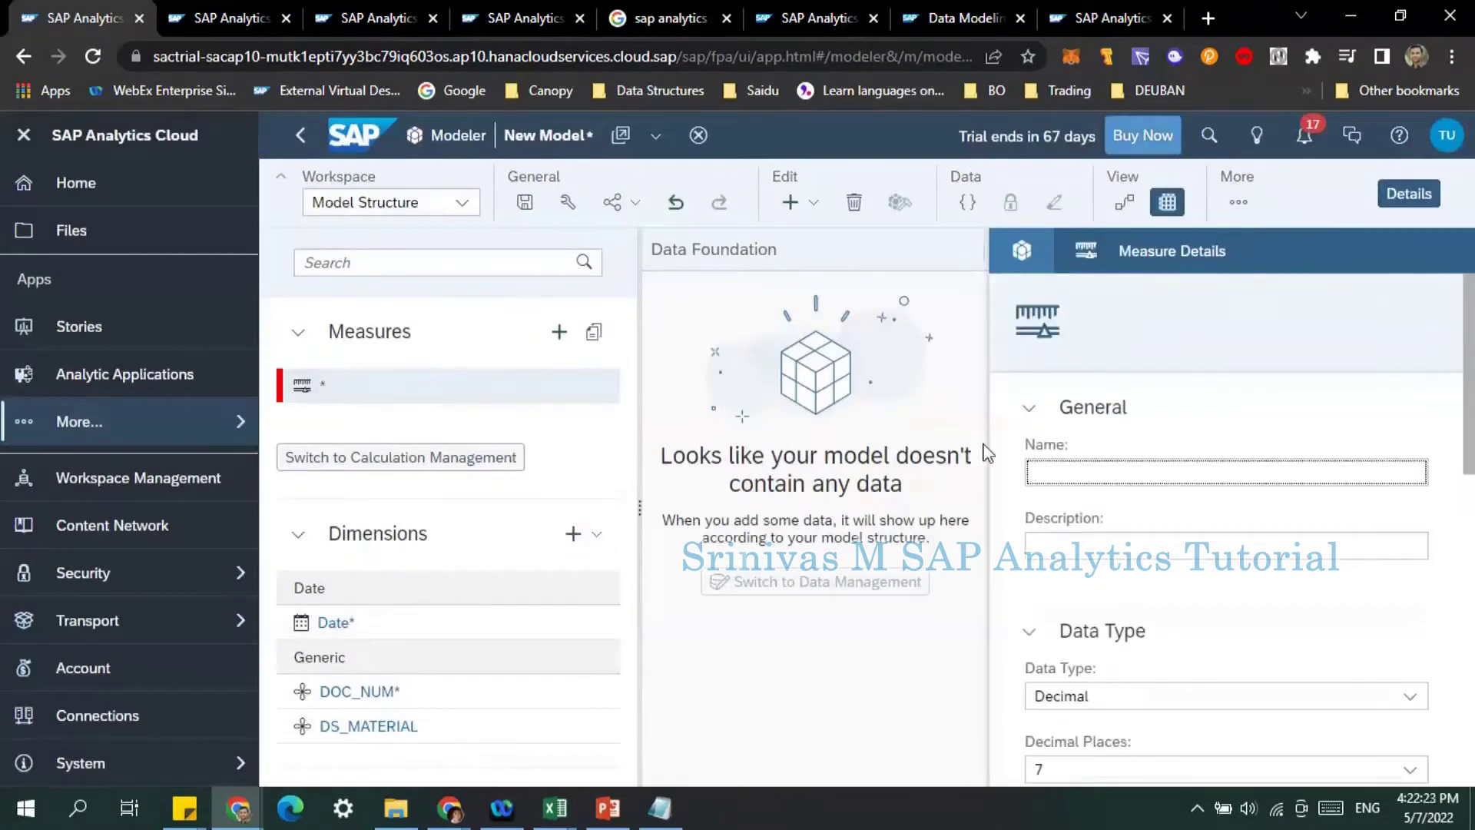
{"action": "left_click", "coordinate": [1046, 464]}
{"action": "type", "text": "QUN"}
{"action": "type", "text": "ANTIT"}
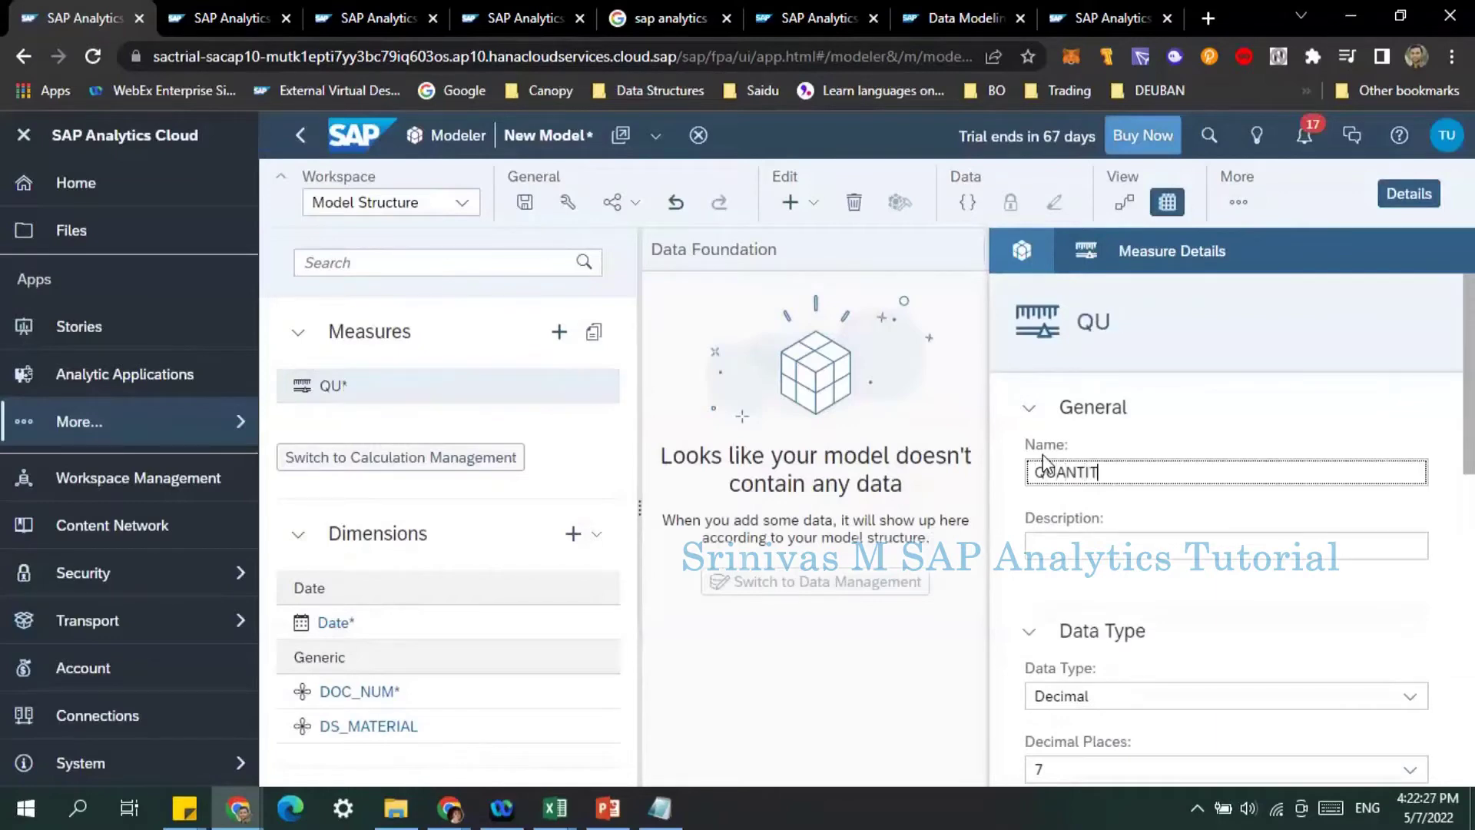
{"action": "type", "text": "Y"}
{"action": "key", "text": "Tab"}
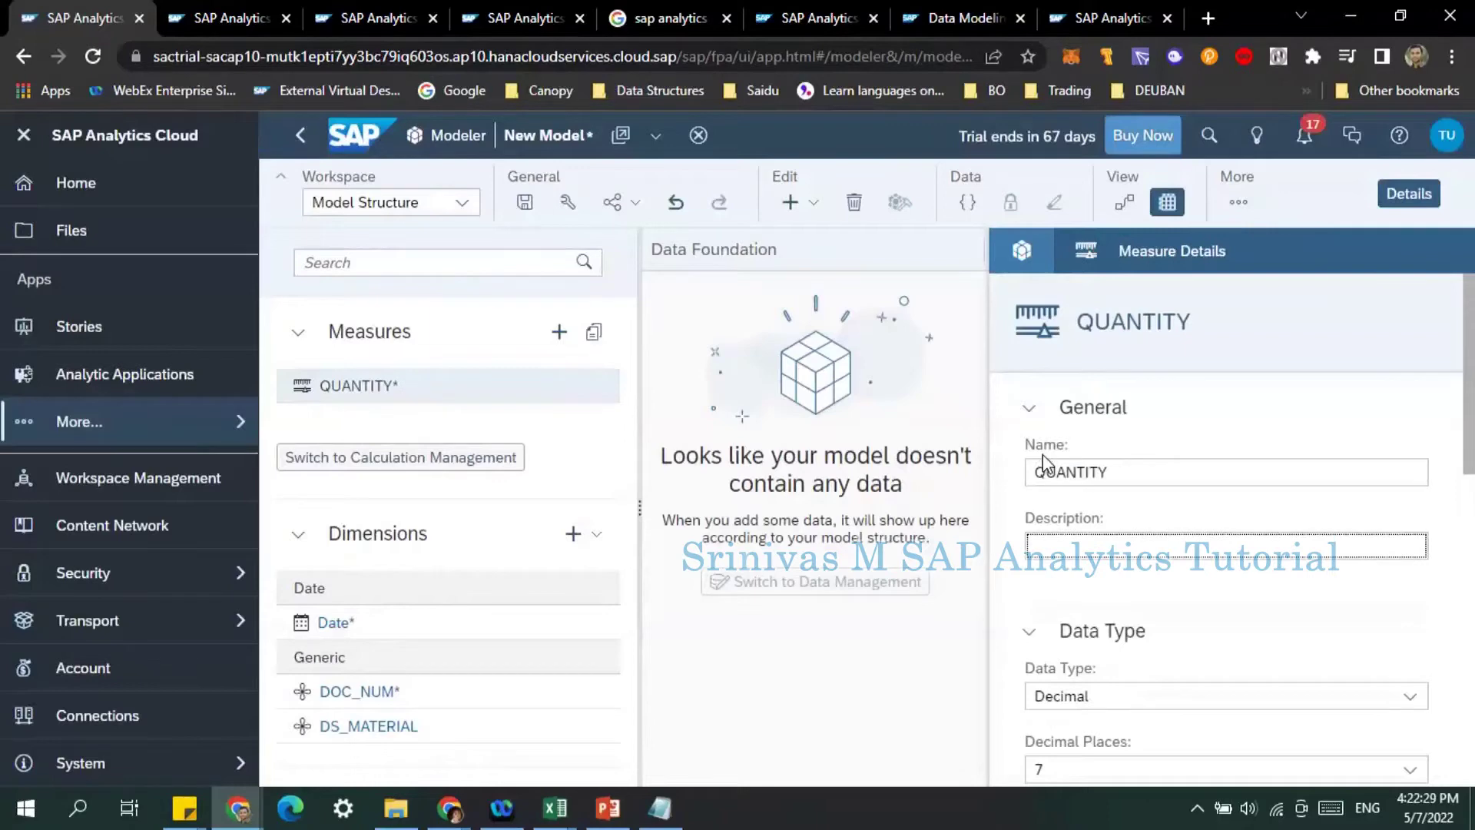
Enter Quantity as the description of the QUANTITY measure.
{"action": "type", "text": "qUAN"}
{"action": "key", "text": "BackSpace"}
{"action": "key", "text": "BackSpace"}
{"action": "key", "text": "BackSpace"}
{"action": "key", "text": "BackSpace"}
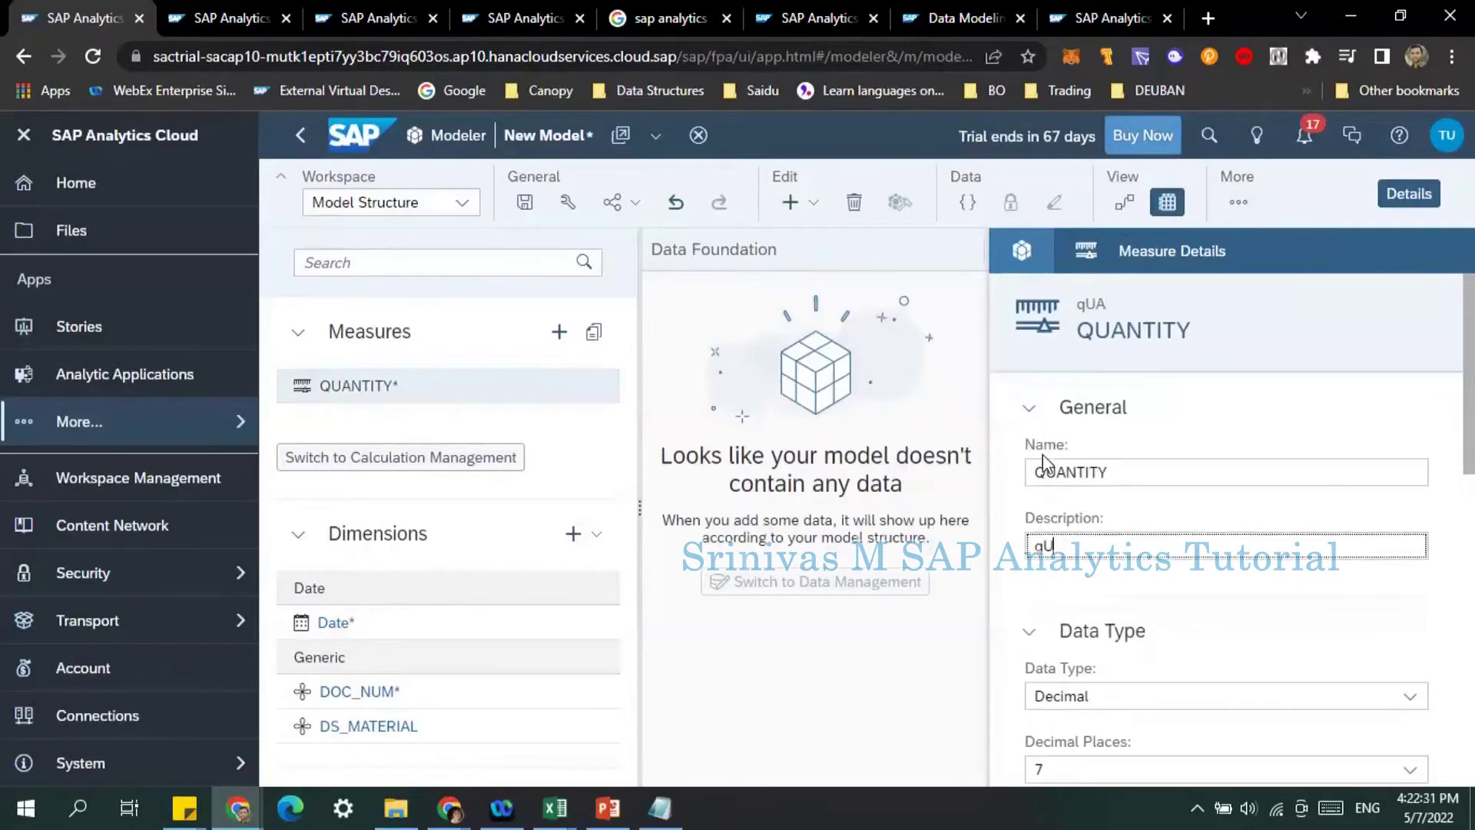
{"action": "type", "text": "Quanti"}
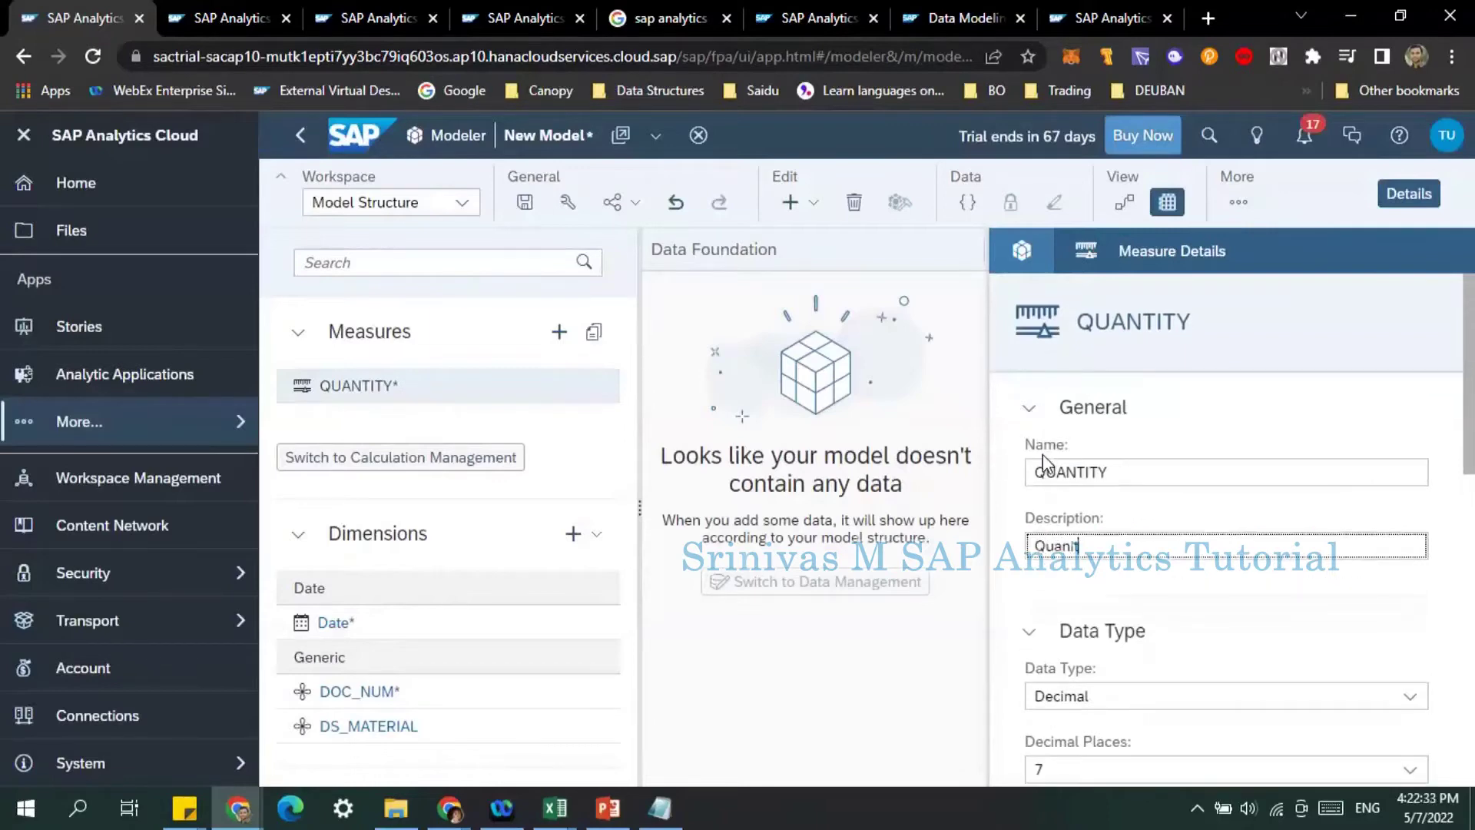
{"action": "type", "text": "ty"}
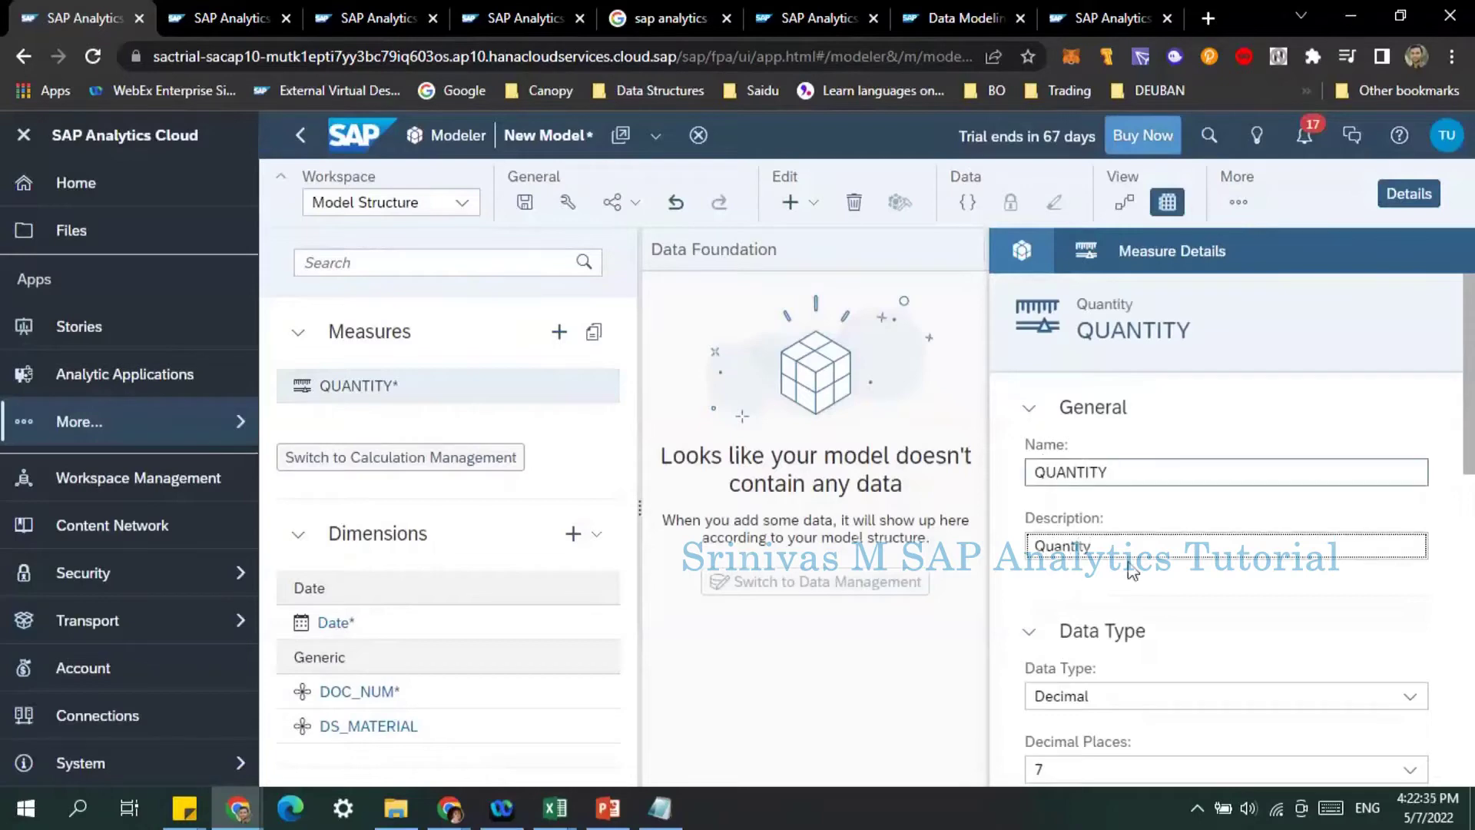
Set the aggregation type of the QUANTITY measure to Sum.
{"action": "scroll", "coordinate": [1113, 593], "scroll_direction": "down", "scroll_amount": 3}
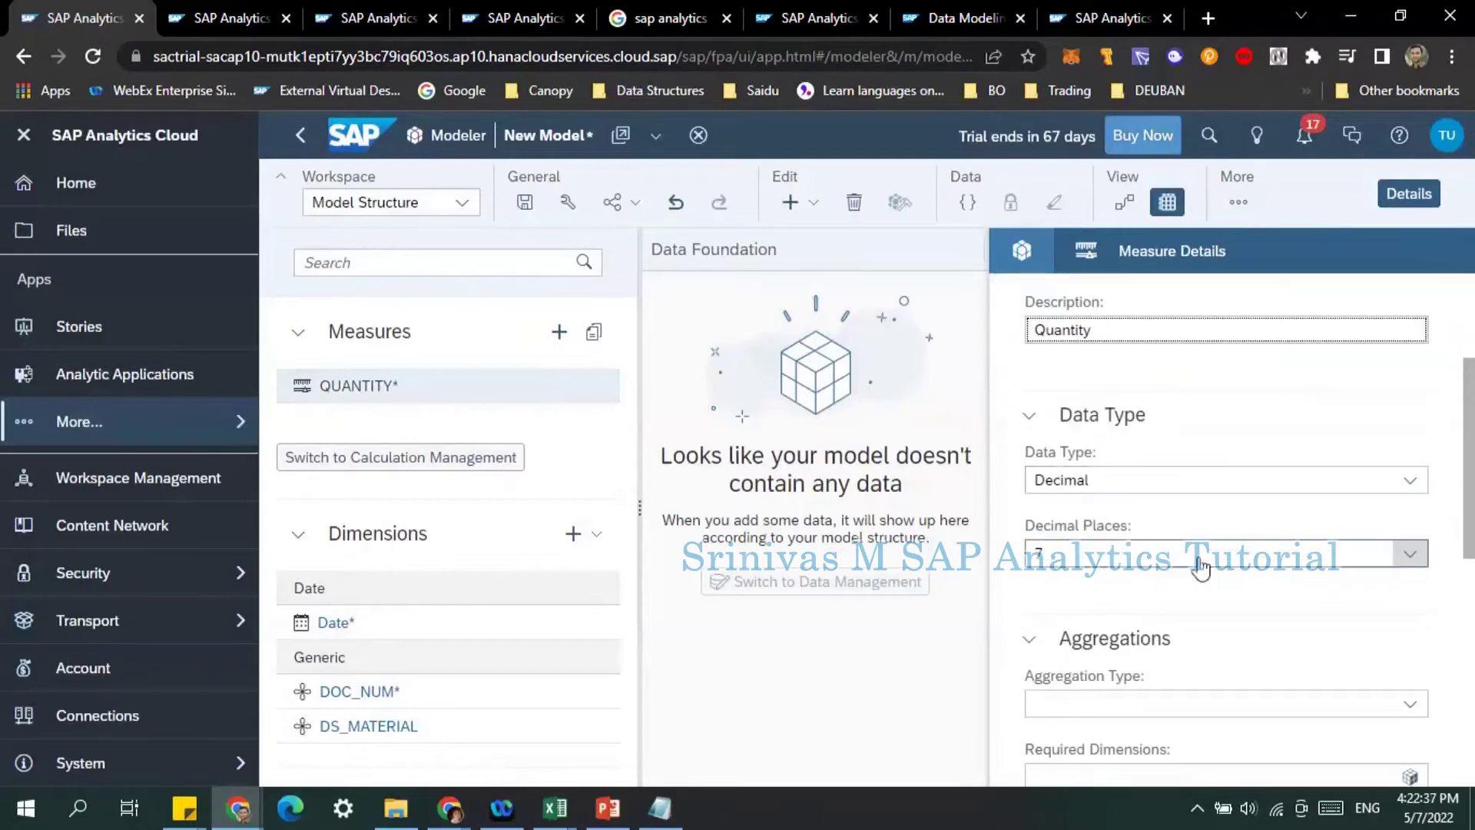
{"action": "scroll", "coordinate": [1110, 599], "scroll_direction": "down", "scroll_amount": 1}
{"action": "scroll", "coordinate": [1107, 605], "scroll_direction": "down", "scroll_amount": 3}
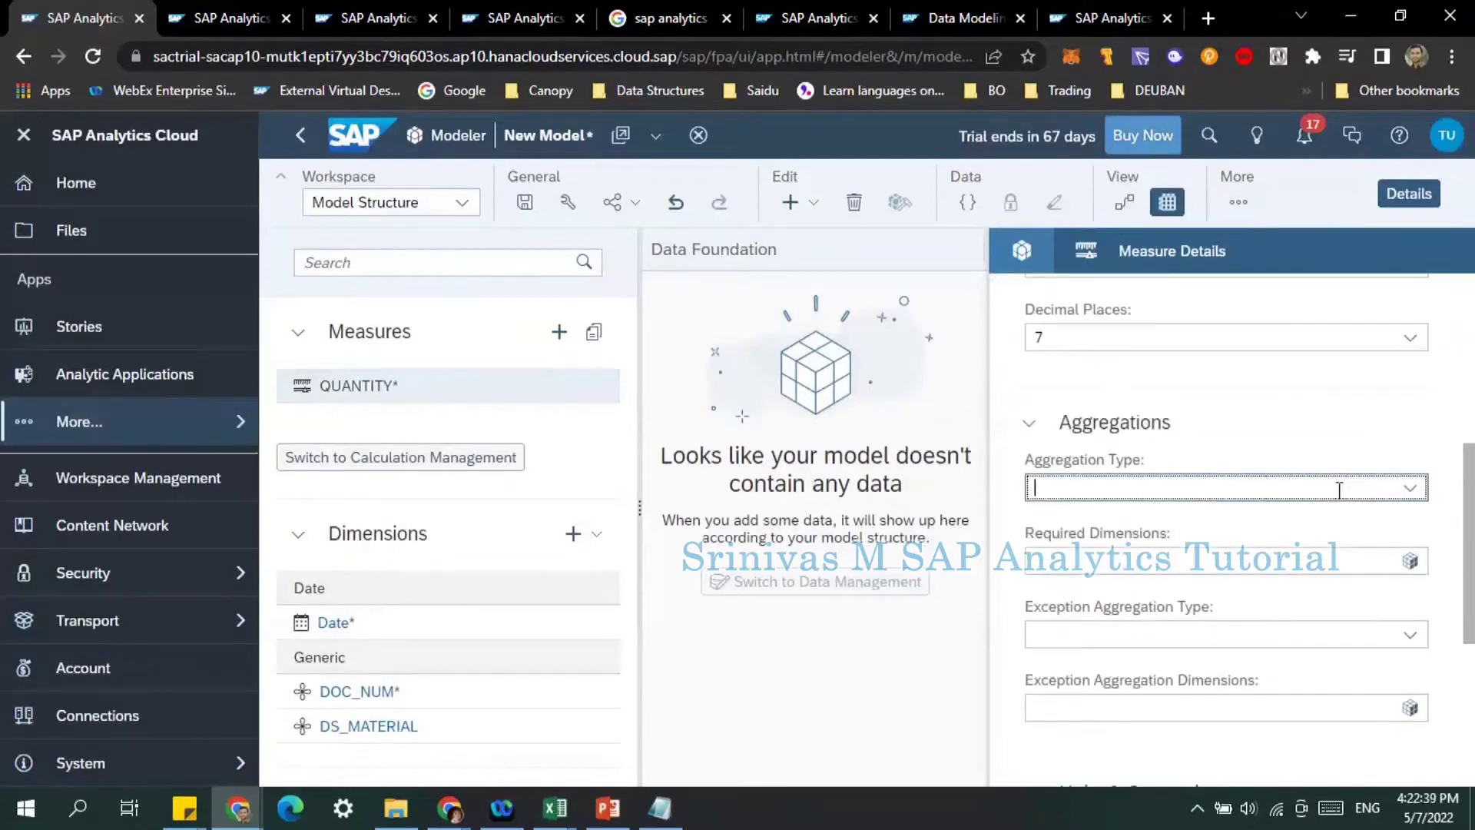
{"action": "left_click", "coordinate": [1408, 488]}
{"action": "left_click", "coordinate": [1154, 553]}
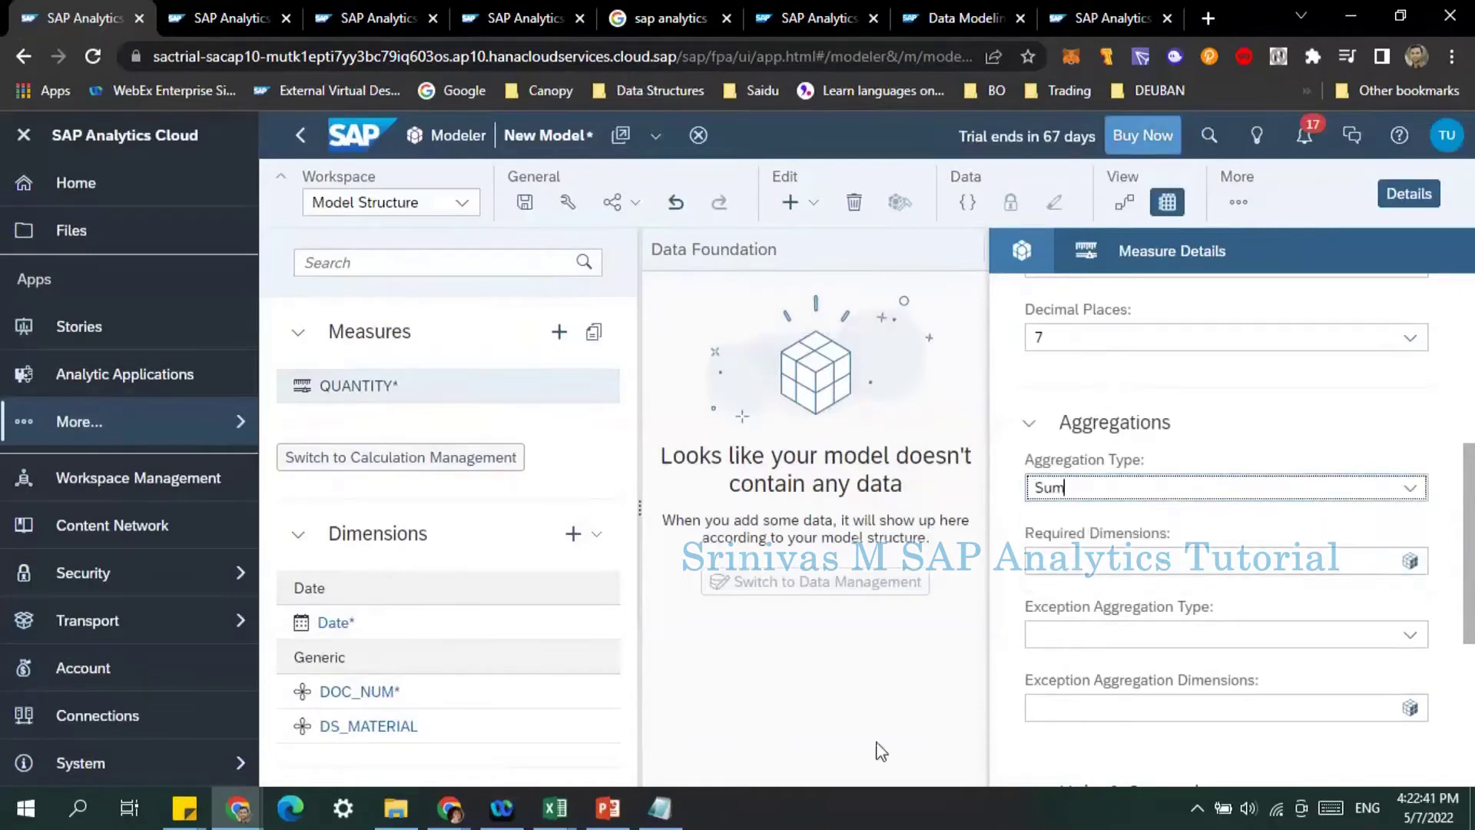
Switch to Sales data 1.csv in Excel, examine the QUANTITY and UNIT columns, and return to the model.
{"action": "mouse_move", "coordinate": [555, 805]}
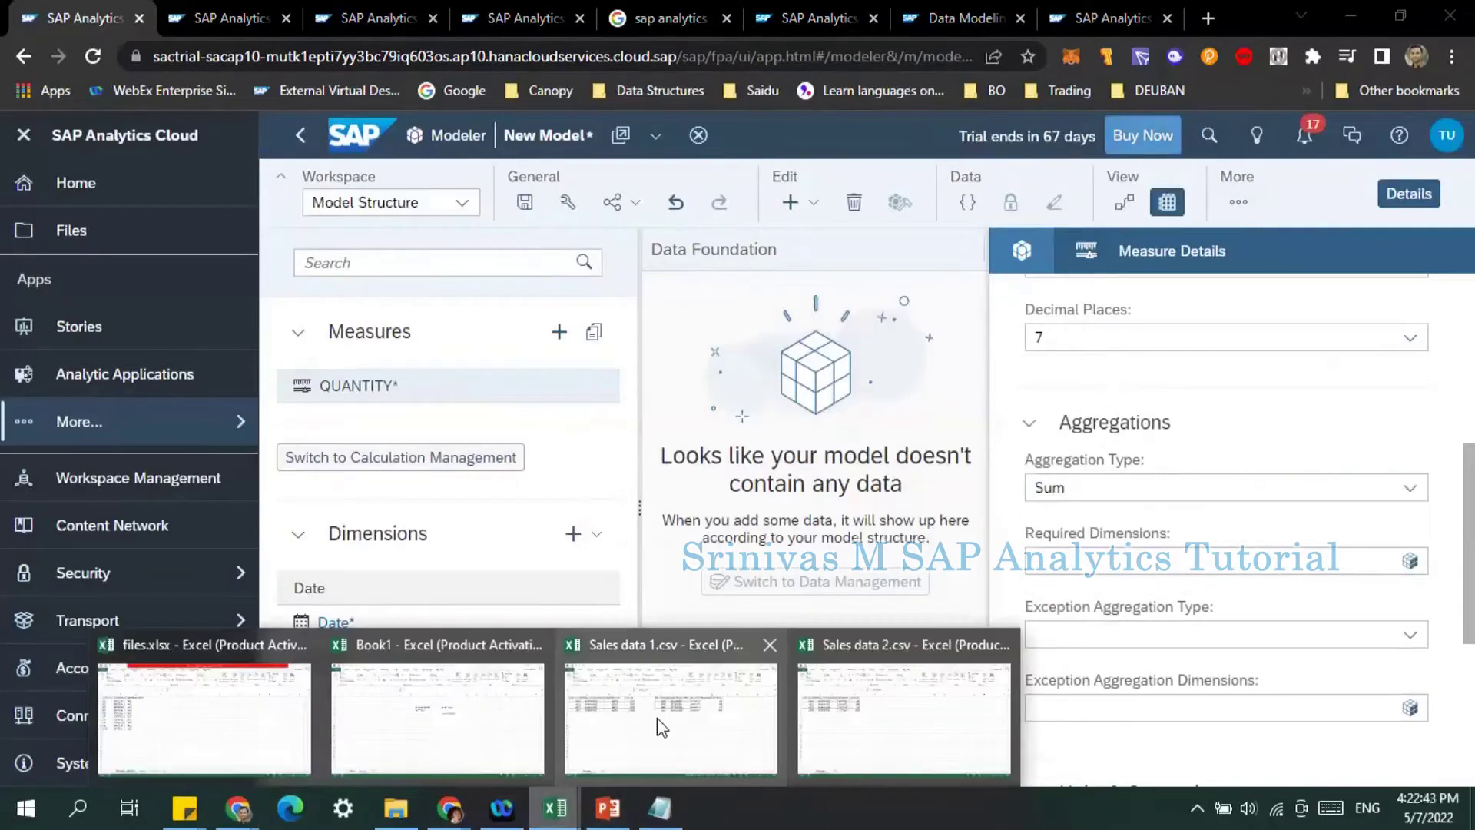
{"action": "left_click", "coordinate": [662, 727]}
{"action": "left_click_drag", "start_coordinate": [54, 214], "coordinate": [308, 224]}
{"action": "left_click", "coordinate": [308, 214]}
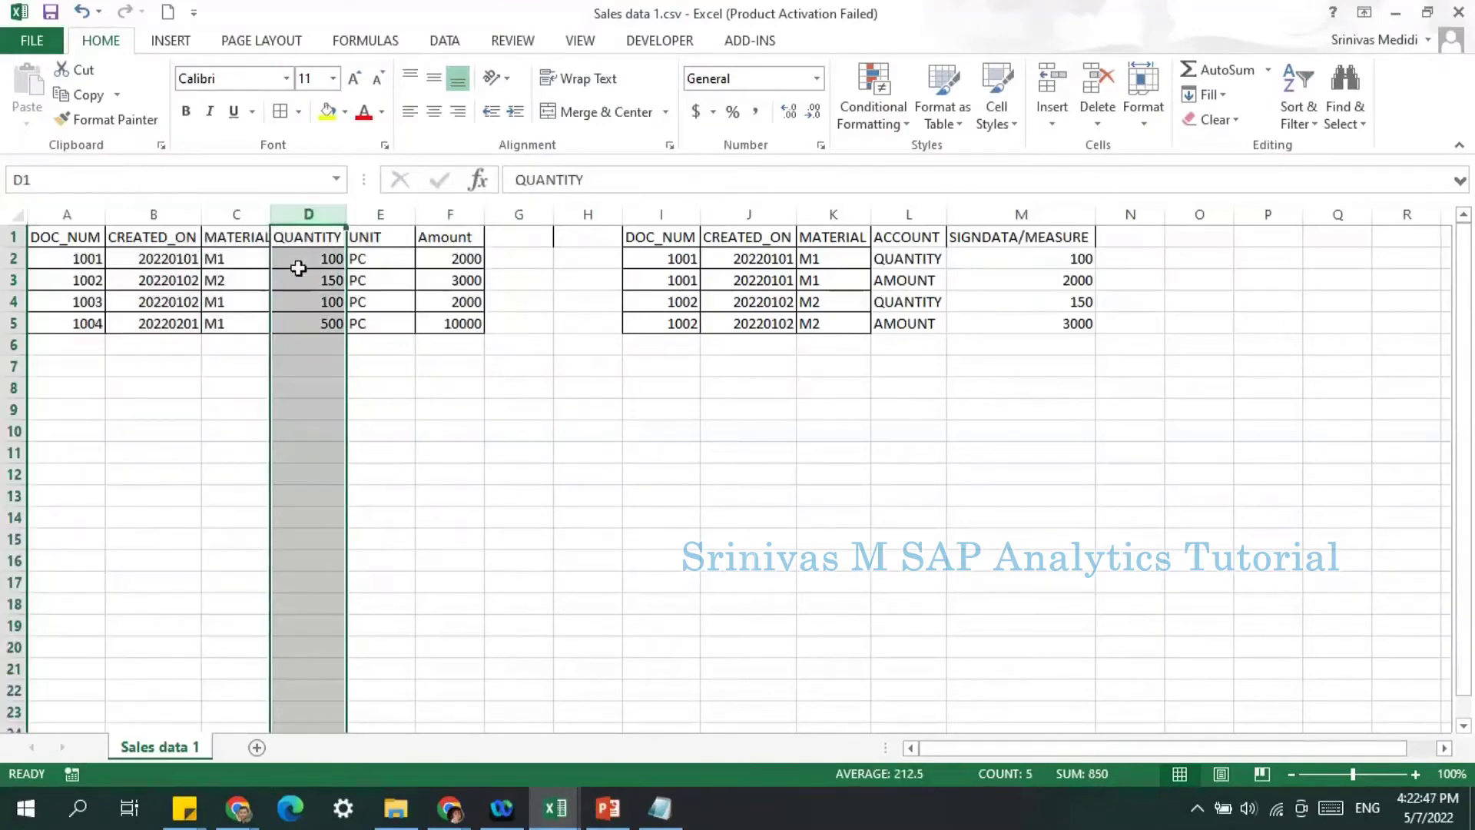
{"action": "left_click", "coordinate": [380, 214]}
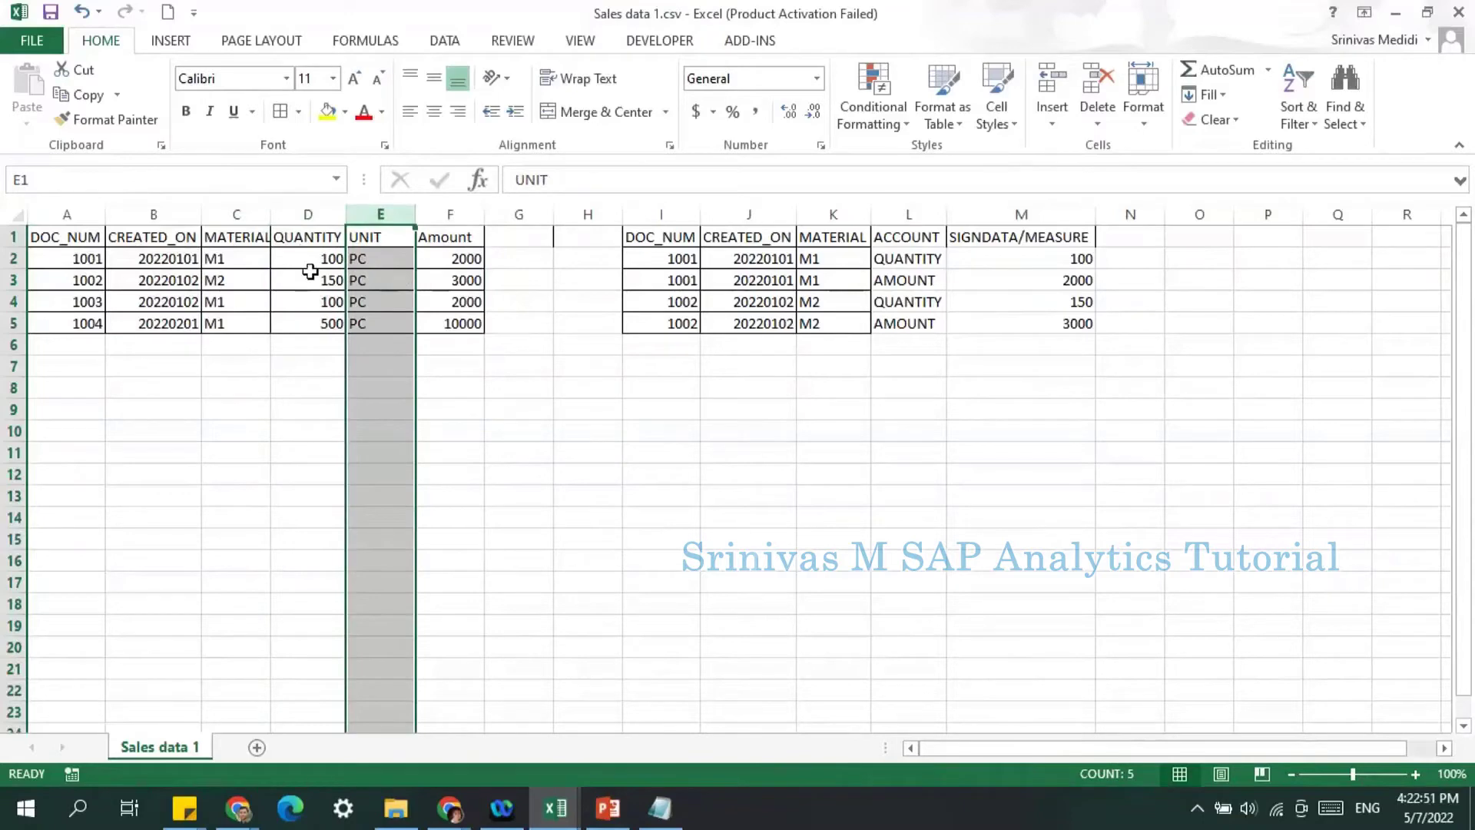
{"action": "left_click", "coordinate": [372, 231]}
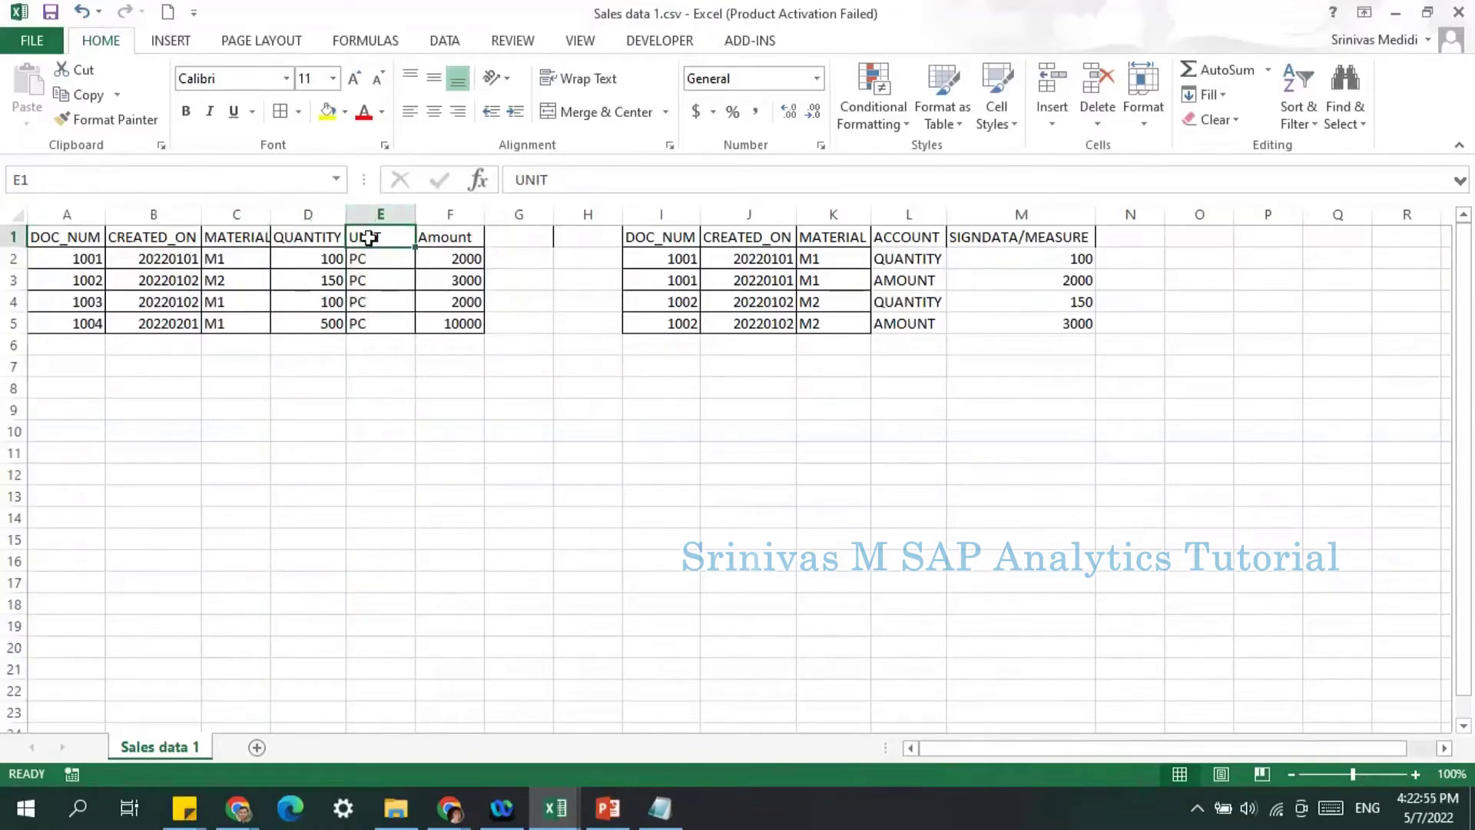
{"action": "key", "text": "alt+Tab"}
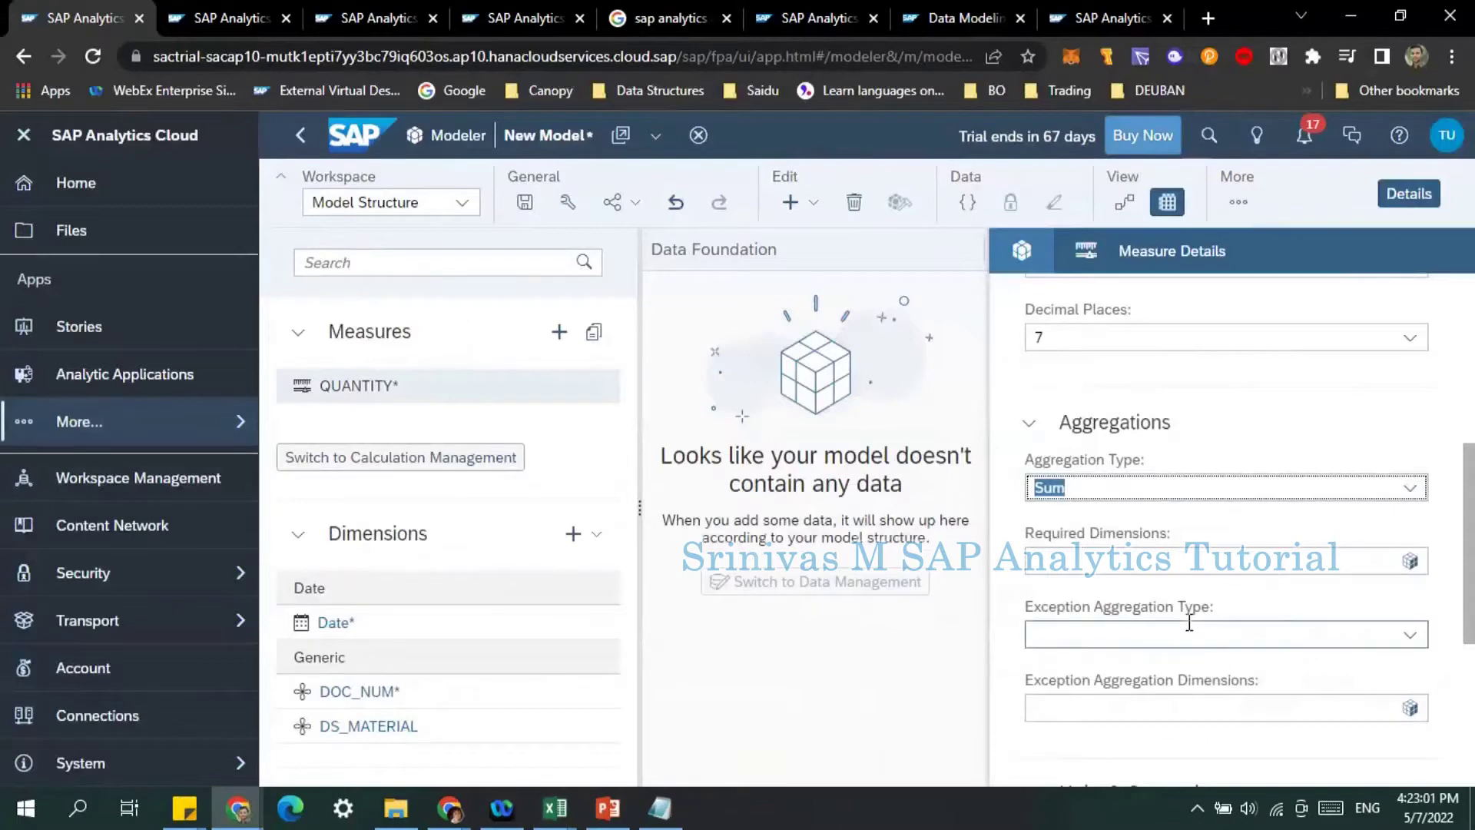
Try Unit as the unit type of the QUANTITY measure and check the available fixed units.
{"action": "scroll", "coordinate": [1190, 606], "scroll_direction": "down", "scroll_amount": 2}
{"action": "scroll", "coordinate": [1147, 648], "scroll_direction": "down", "scroll_amount": 4}
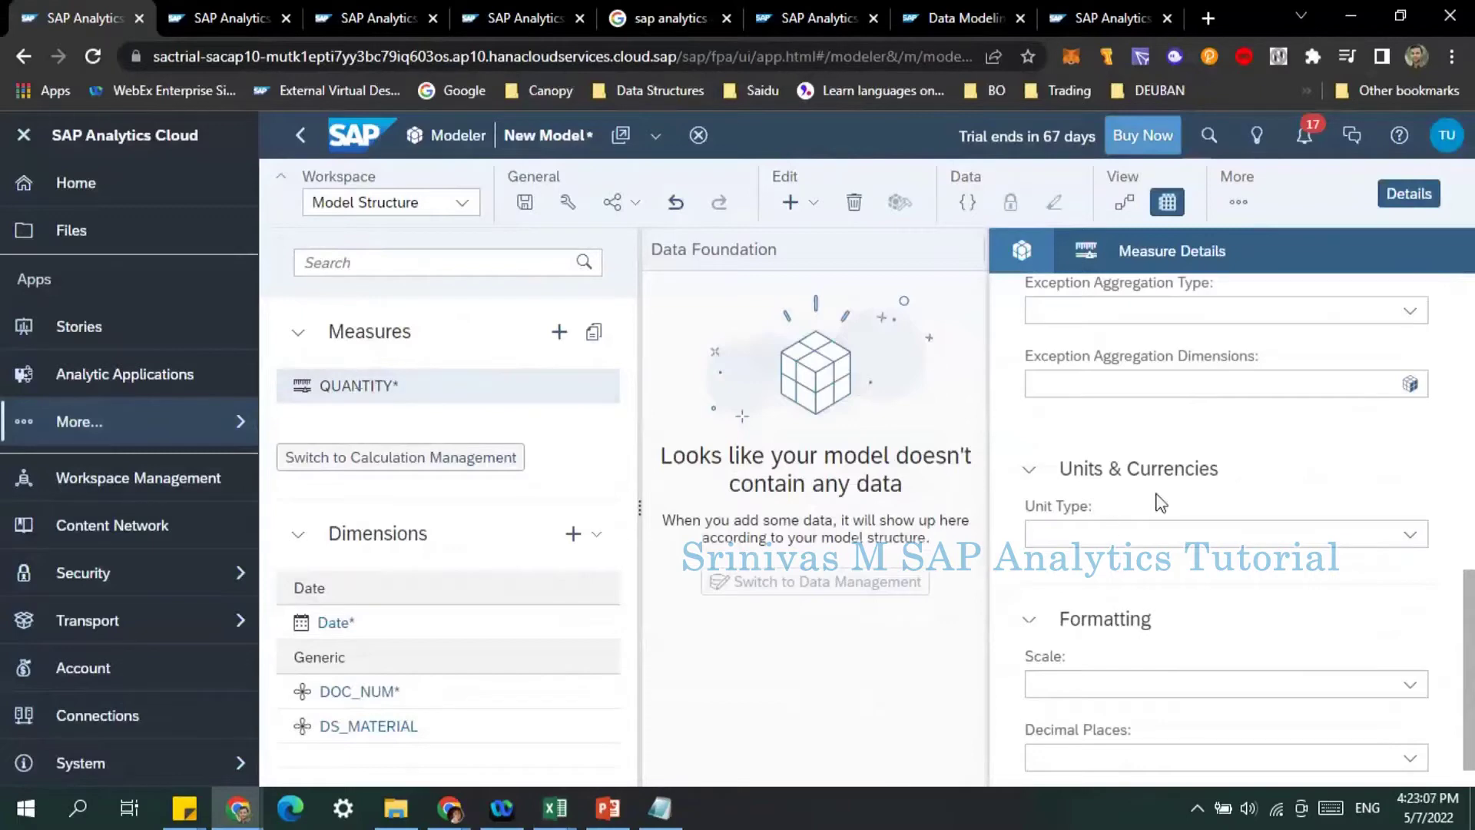
{"action": "left_click", "coordinate": [1411, 537]}
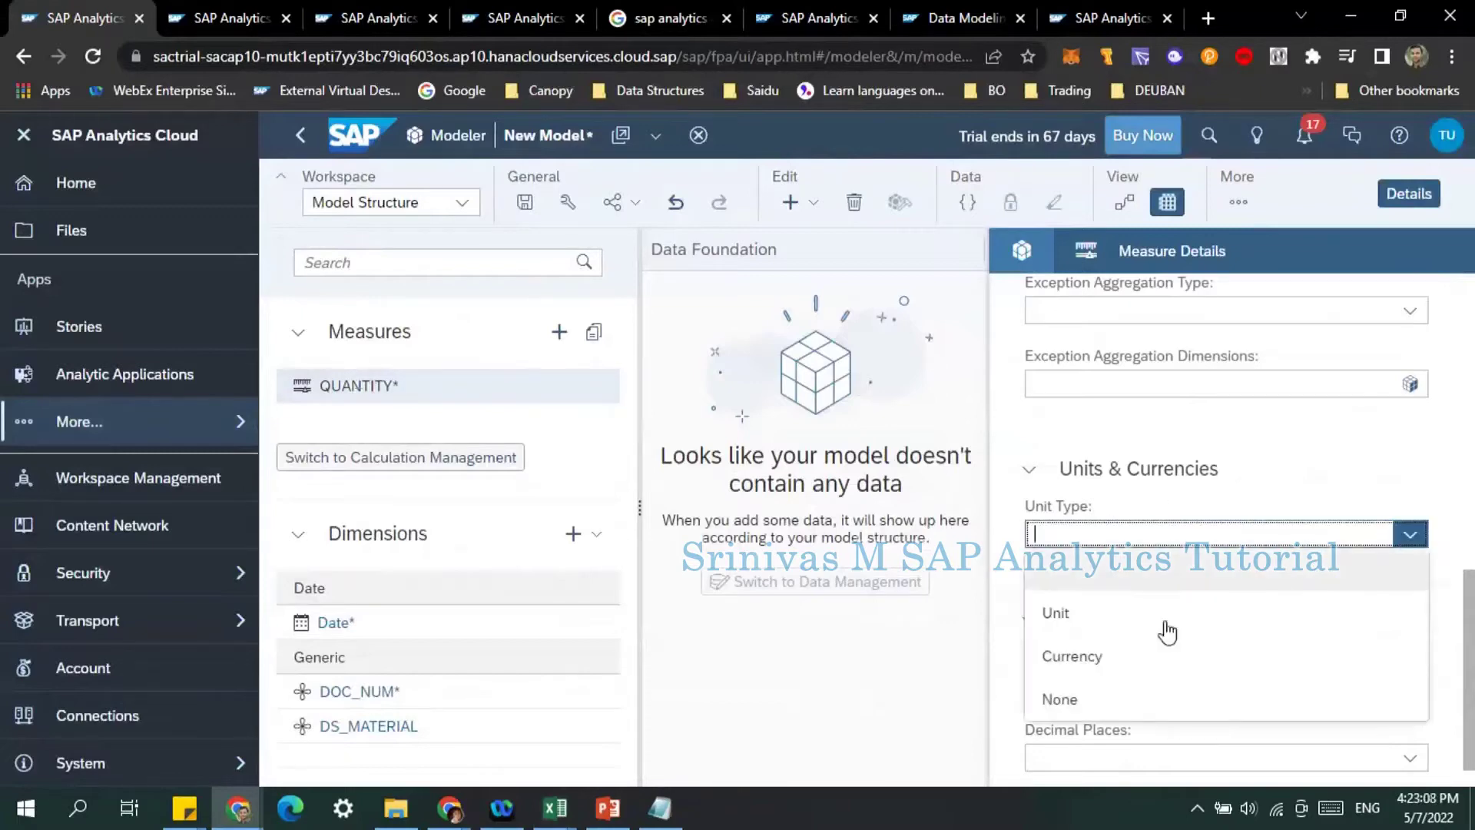
{"action": "left_click", "coordinate": [1103, 615]}
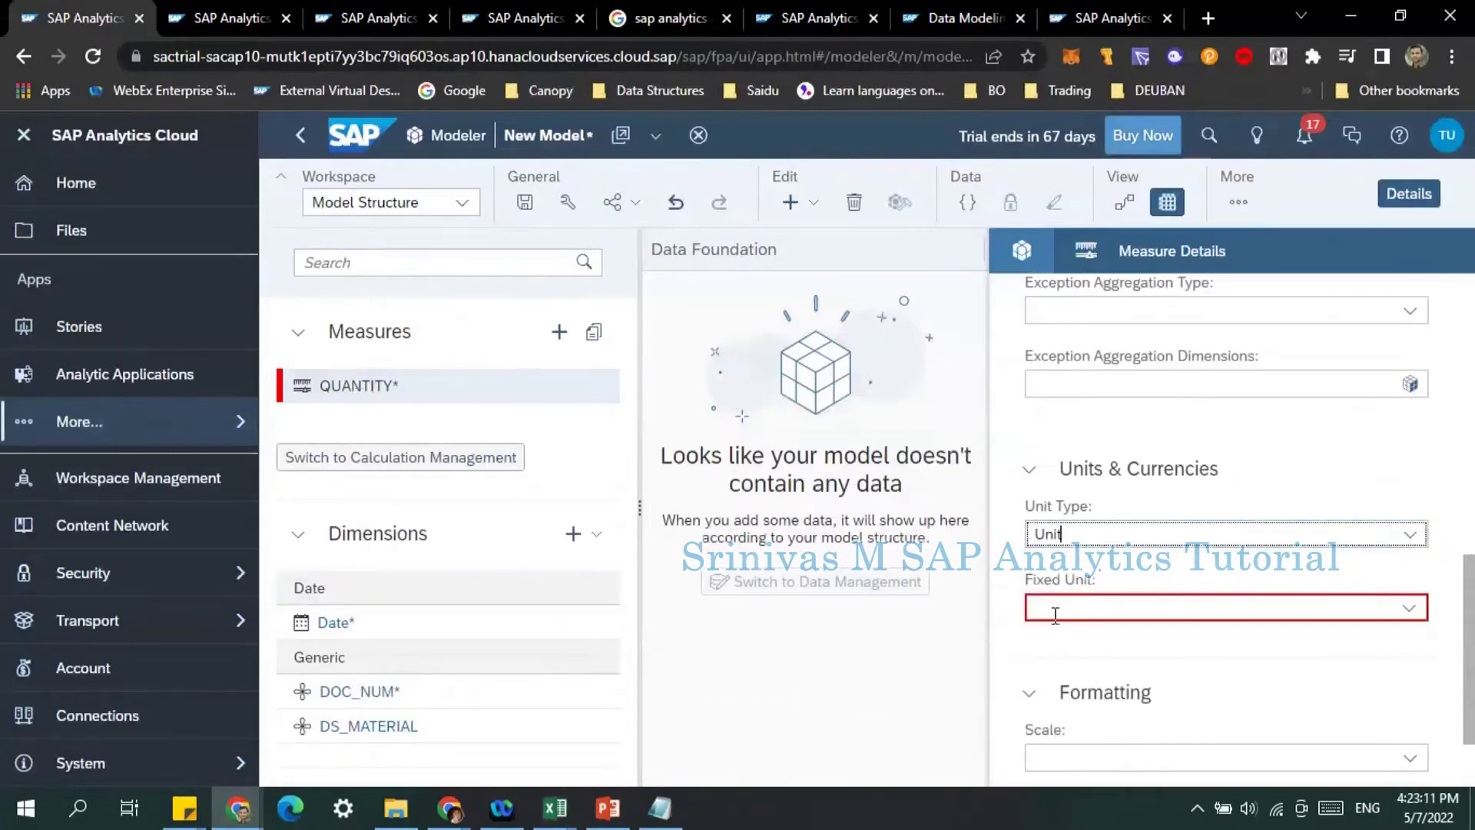
{"action": "left_click", "coordinate": [1208, 605]}
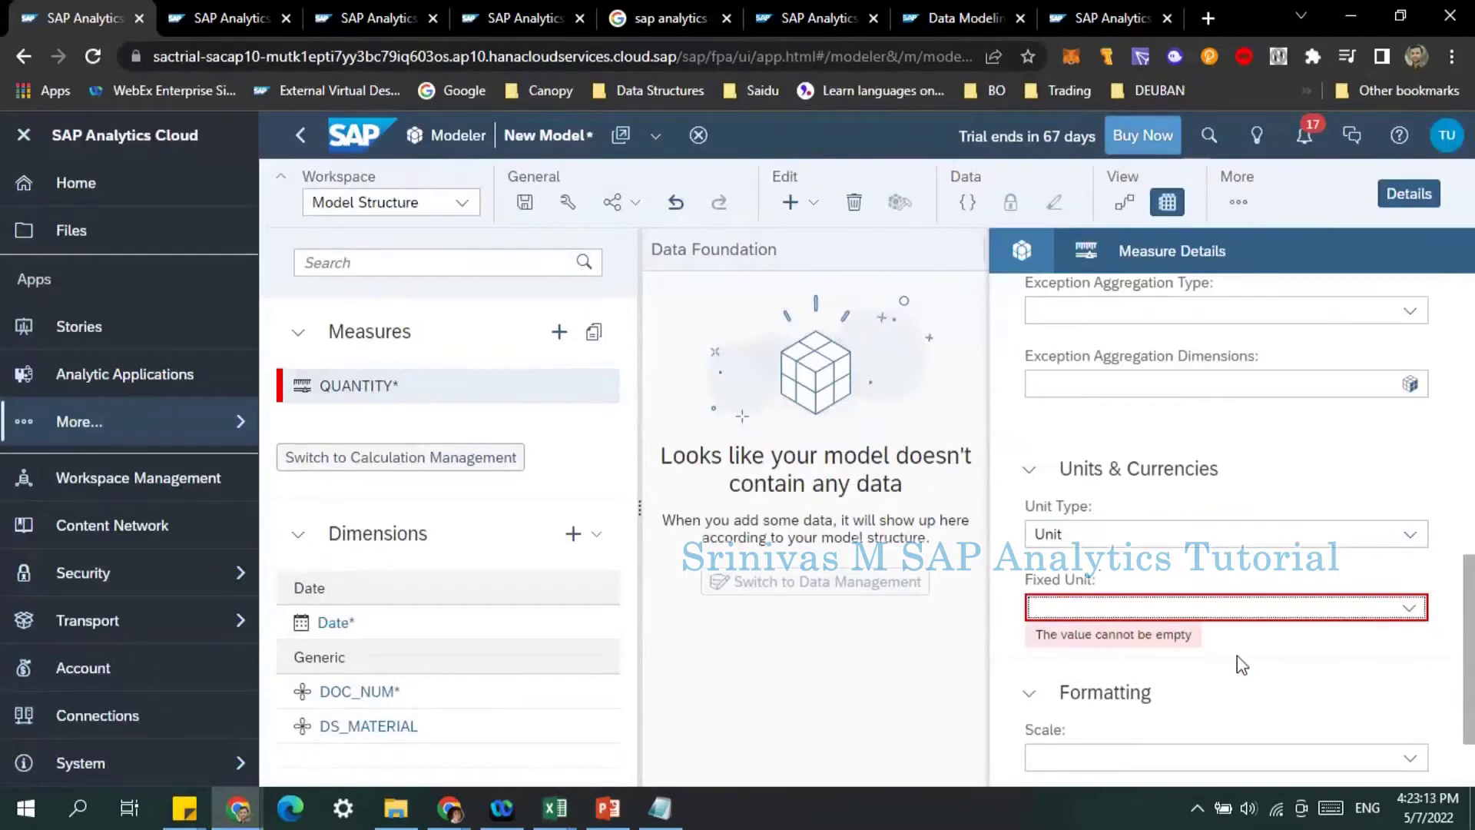
{"action": "left_click", "coordinate": [1409, 606]}
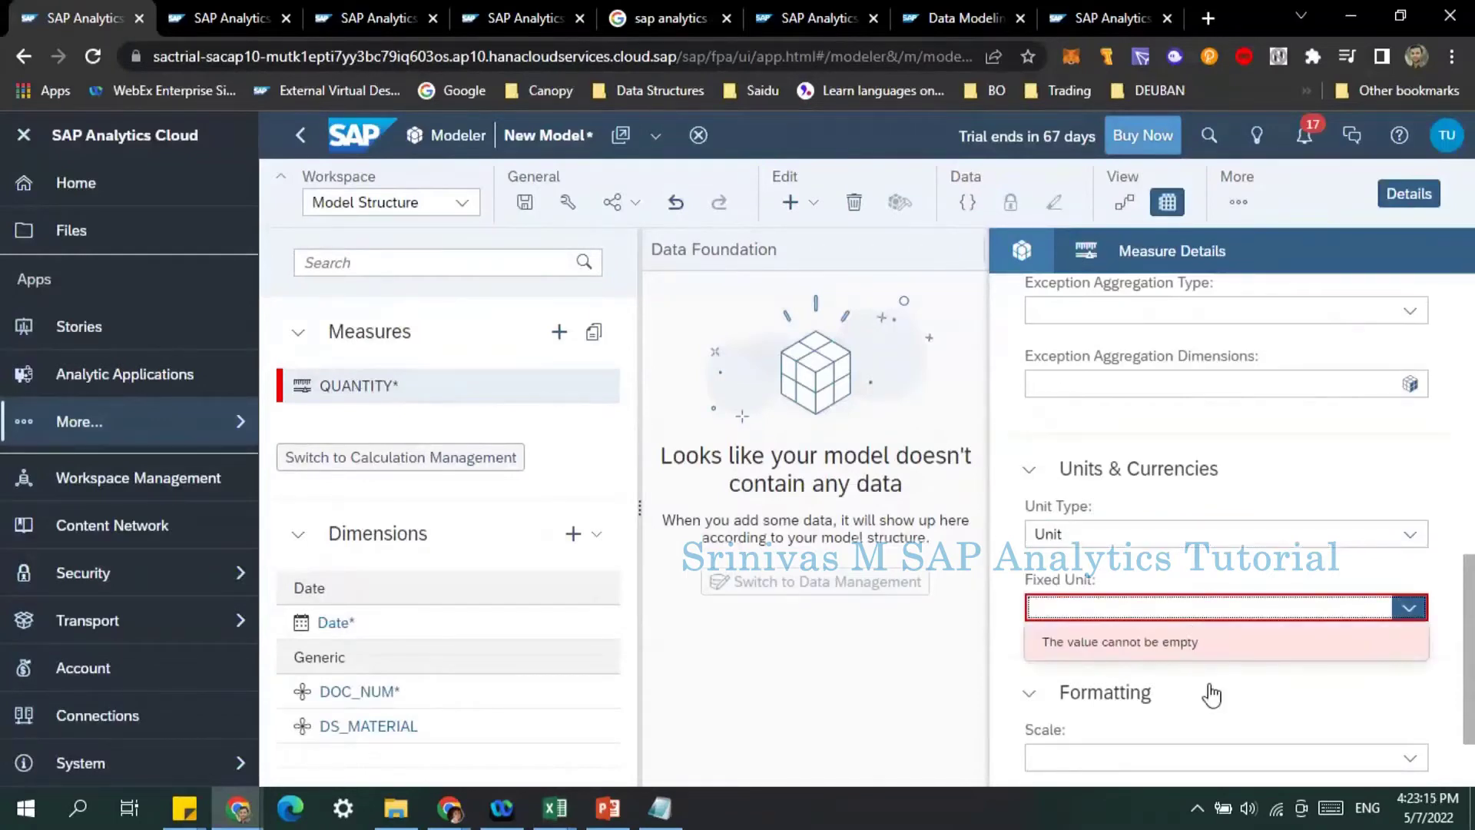
{"action": "scroll", "coordinate": [1212, 694], "scroll_direction": "down", "scroll_amount": 1}
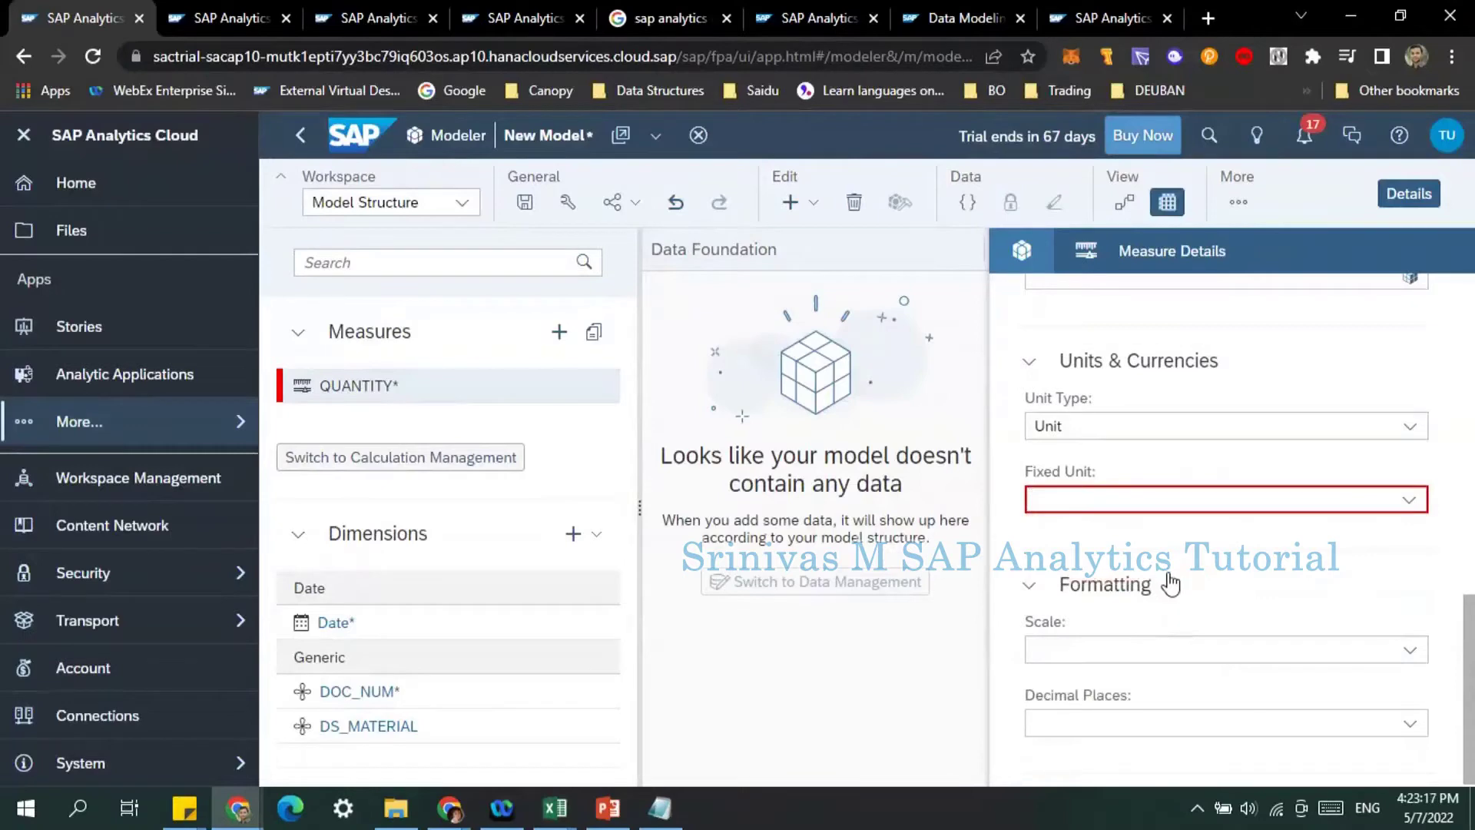
{"action": "scroll", "coordinate": [1169, 577], "scroll_direction": "up", "scroll_amount": 1}
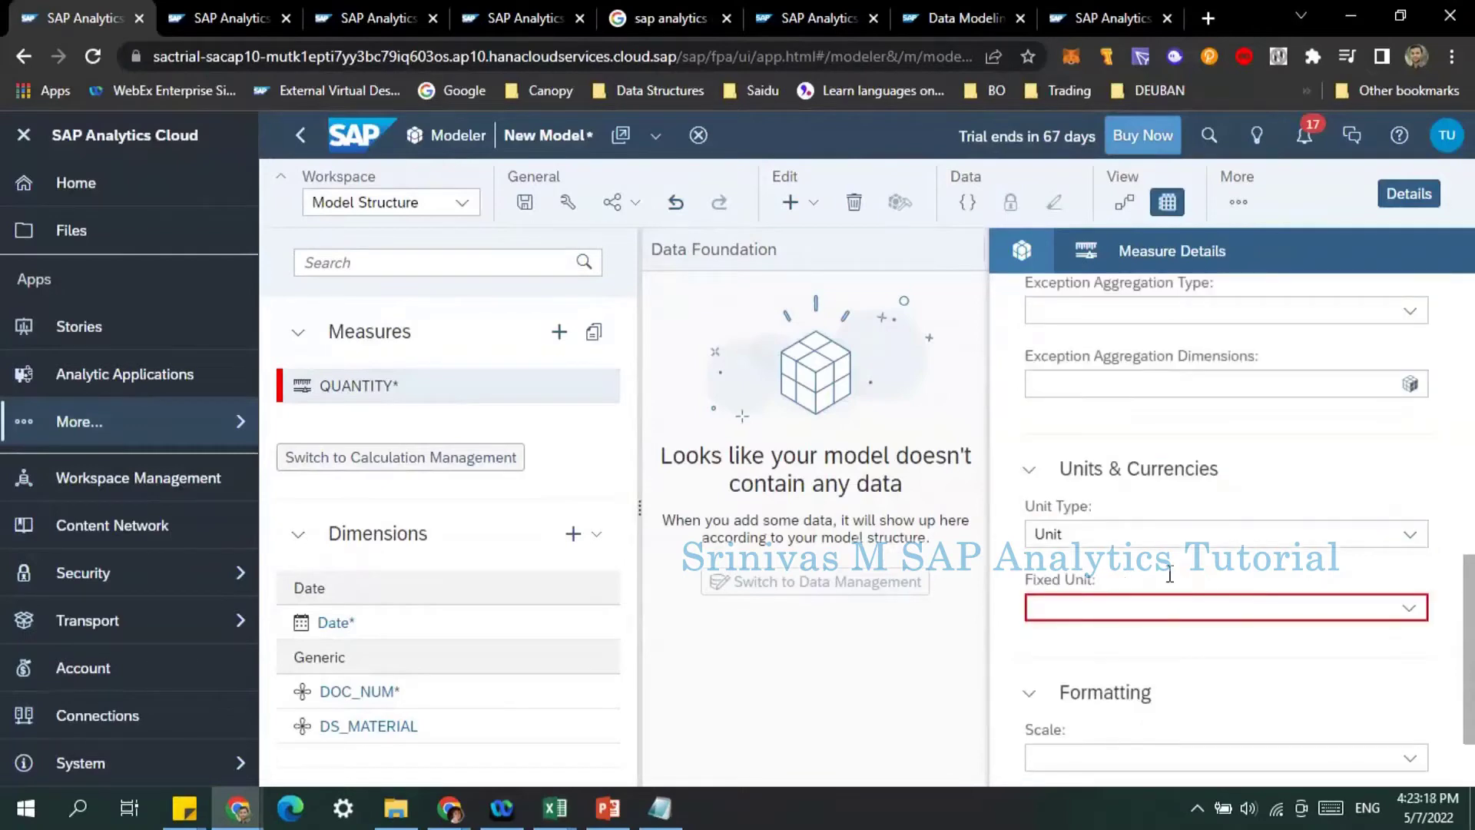
Set the unit type of the QUANTITY measure to None.
{"action": "left_click", "coordinate": [1410, 534]}
{"action": "left_click", "coordinate": [1104, 592]}
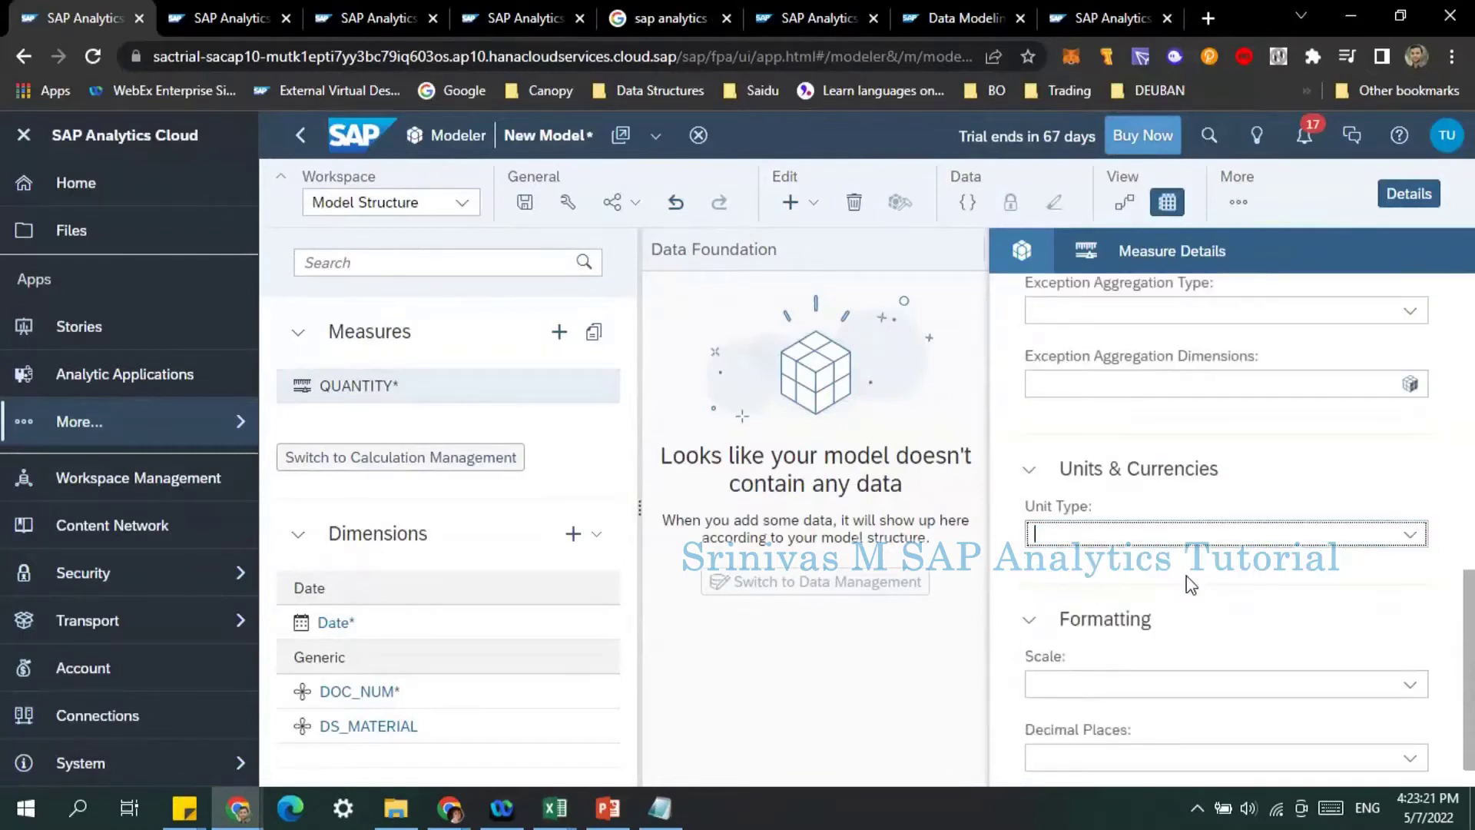
{"action": "left_click", "coordinate": [1412, 534]}
{"action": "left_click", "coordinate": [1108, 700]}
Create a new non-public generic dimension named UNIT in the model.
{"action": "left_click", "coordinate": [586, 538]}
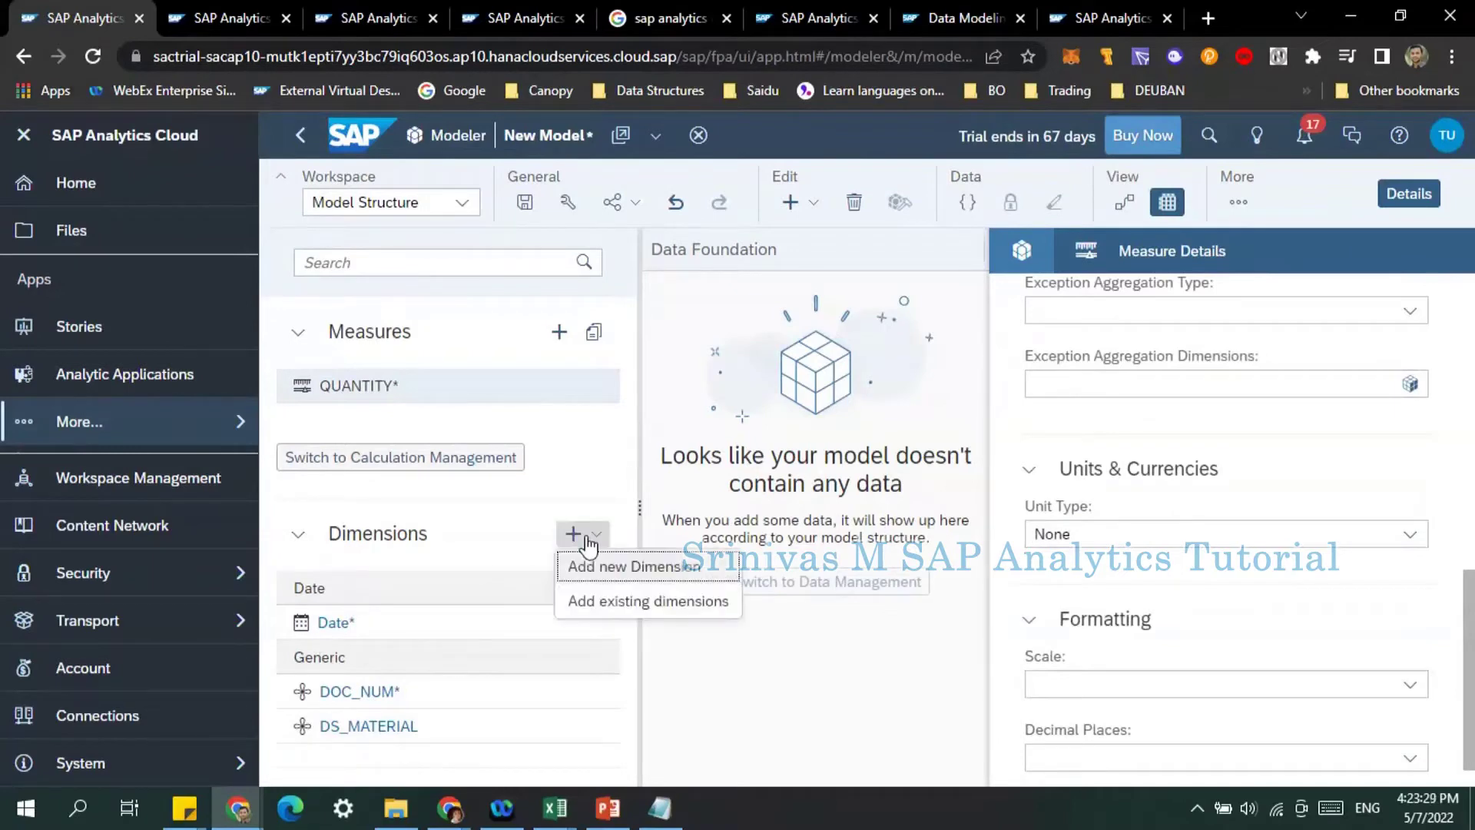
{"action": "left_click", "coordinate": [597, 565]}
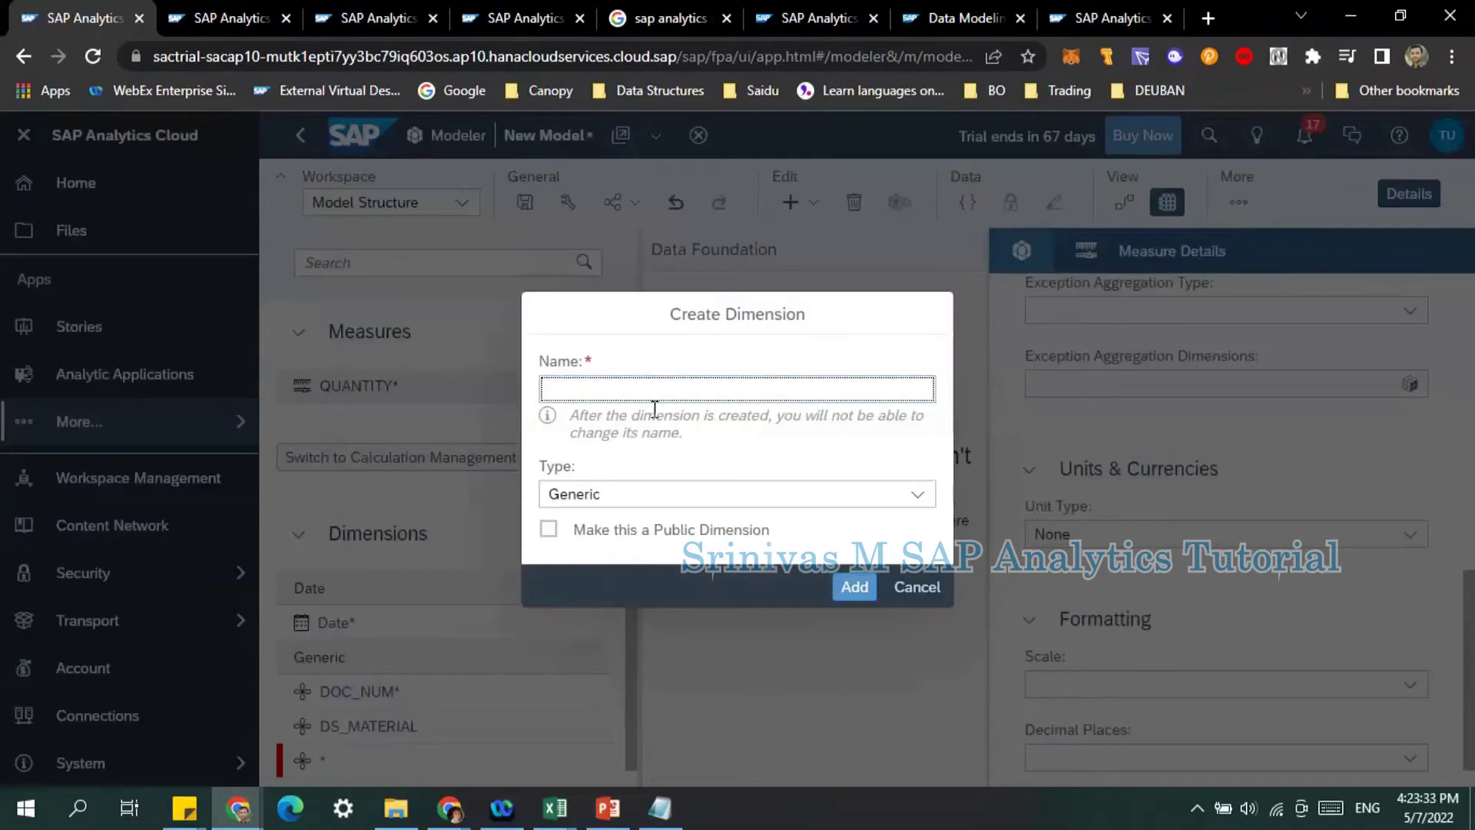
{"action": "type", "text": "UNIT"}
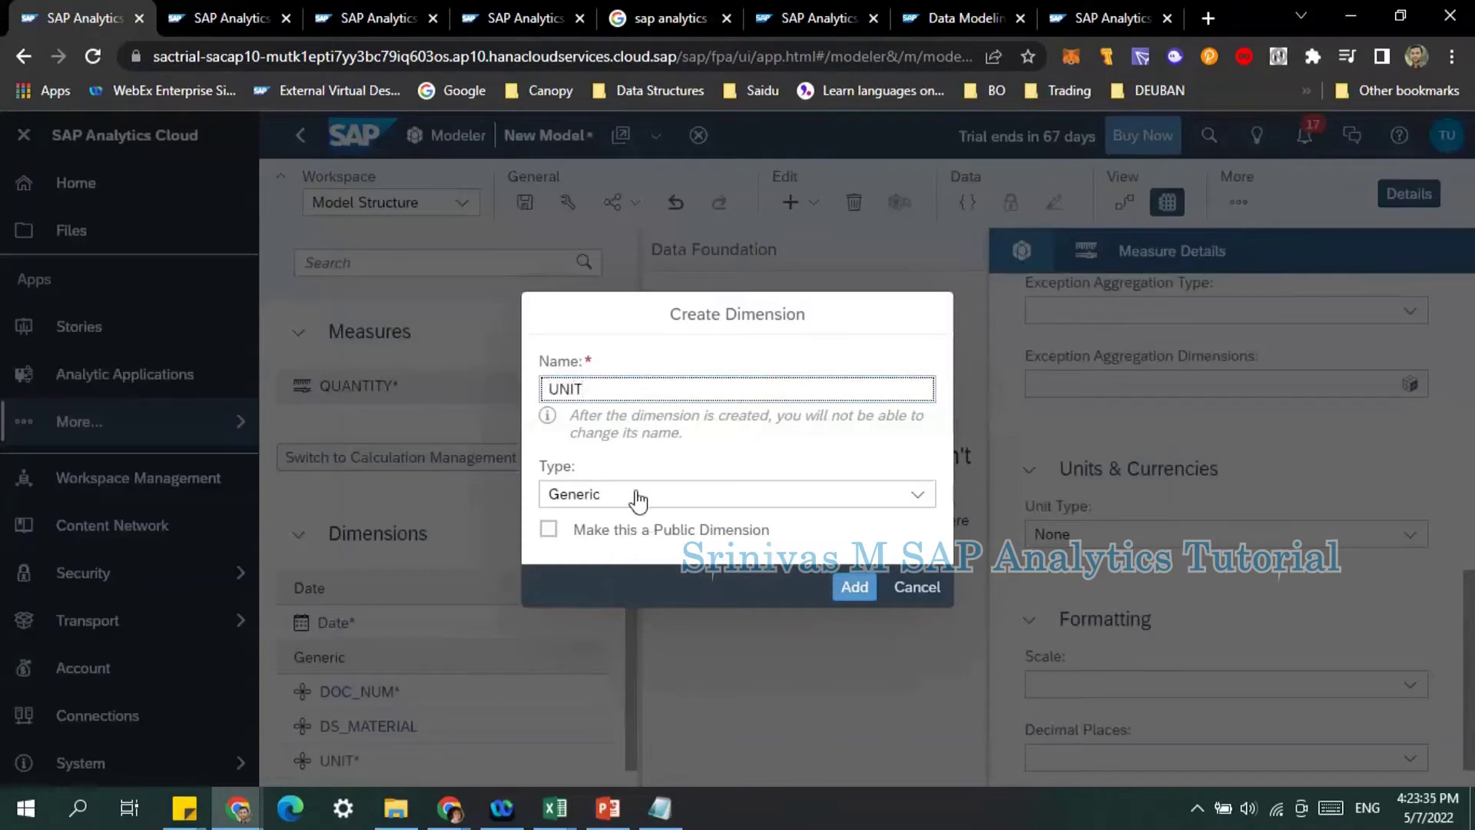
{"action": "left_click", "coordinate": [851, 588]}
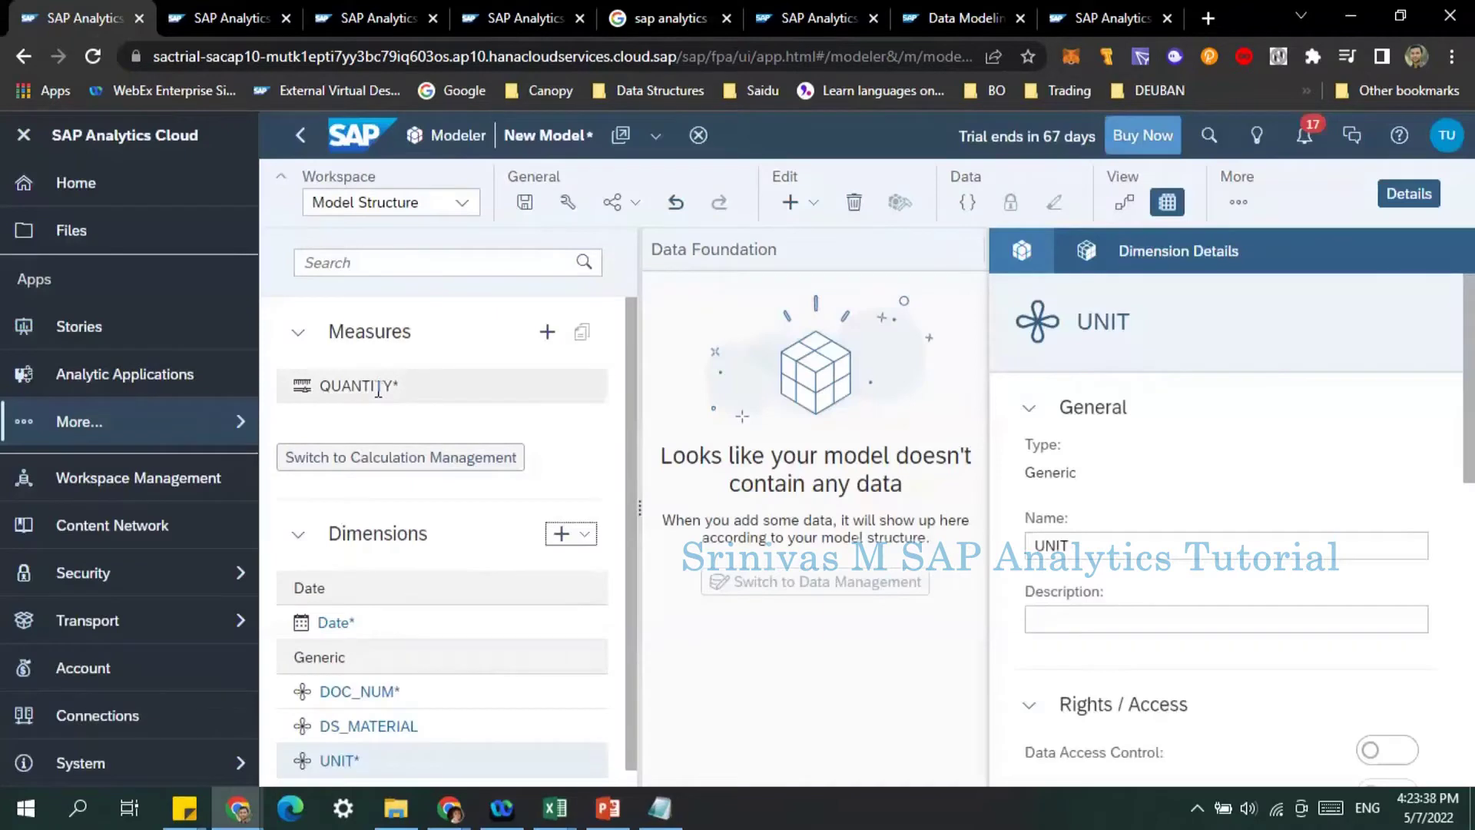
Set the unit type of the QUANTITY measure to Unit and open its fixed unit choices.
{"action": "left_click", "coordinate": [378, 391]}
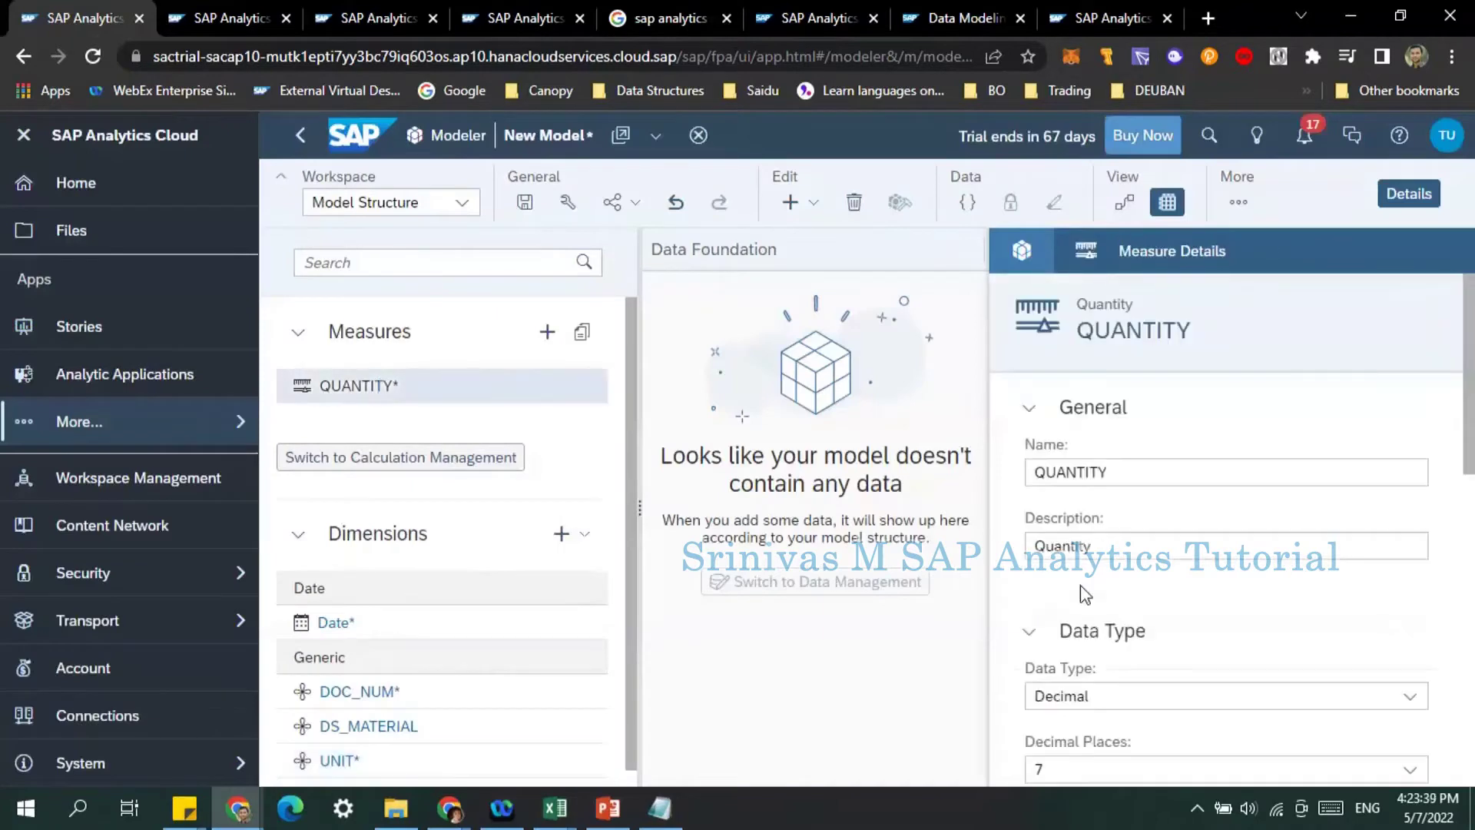
{"action": "scroll", "coordinate": [1091, 592], "scroll_direction": "down", "scroll_amount": 5}
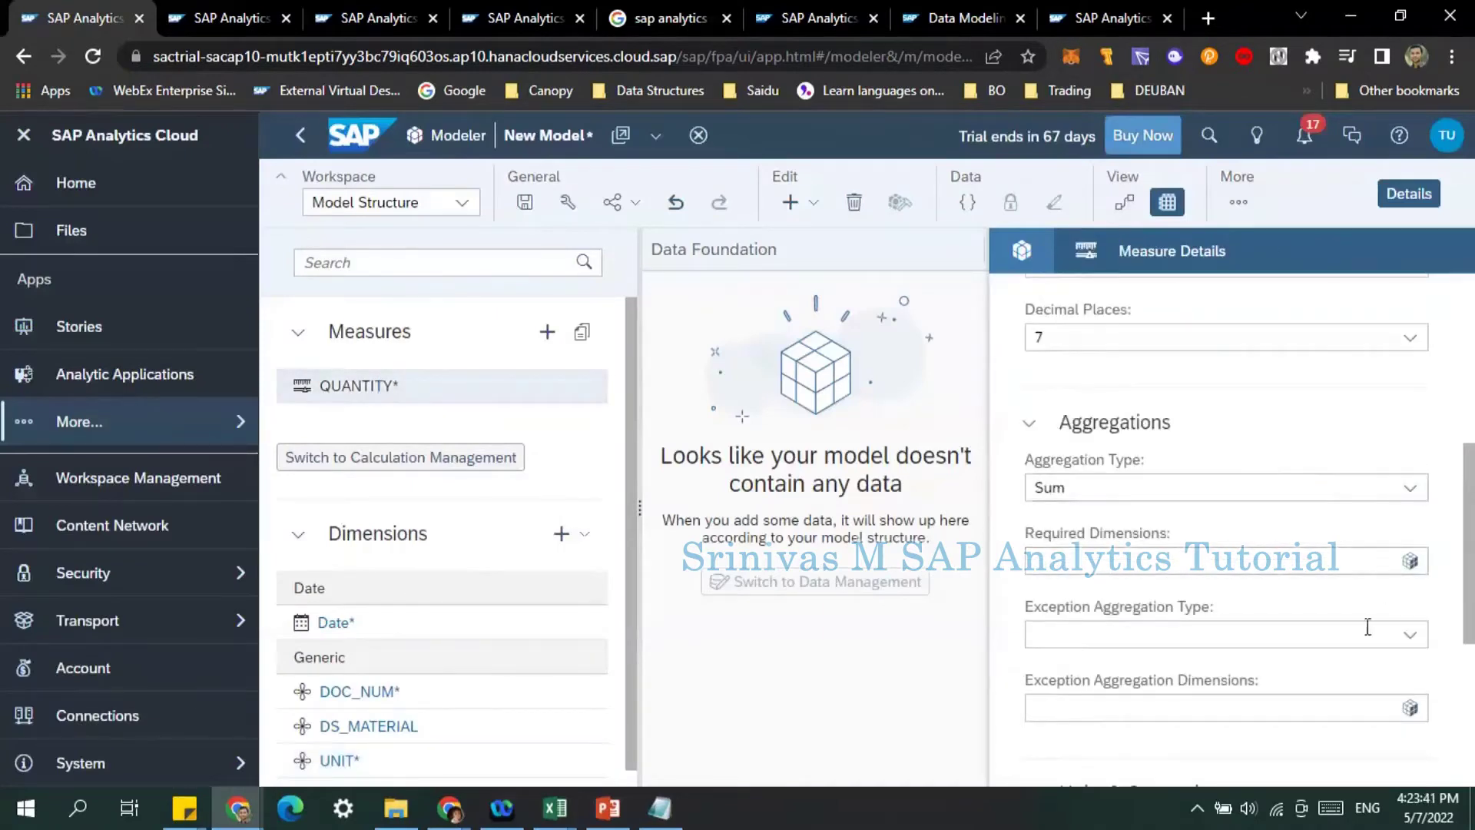
{"action": "scroll", "coordinate": [1233, 615], "scroll_direction": "down", "scroll_amount": 4}
{"action": "left_click", "coordinate": [1408, 534]}
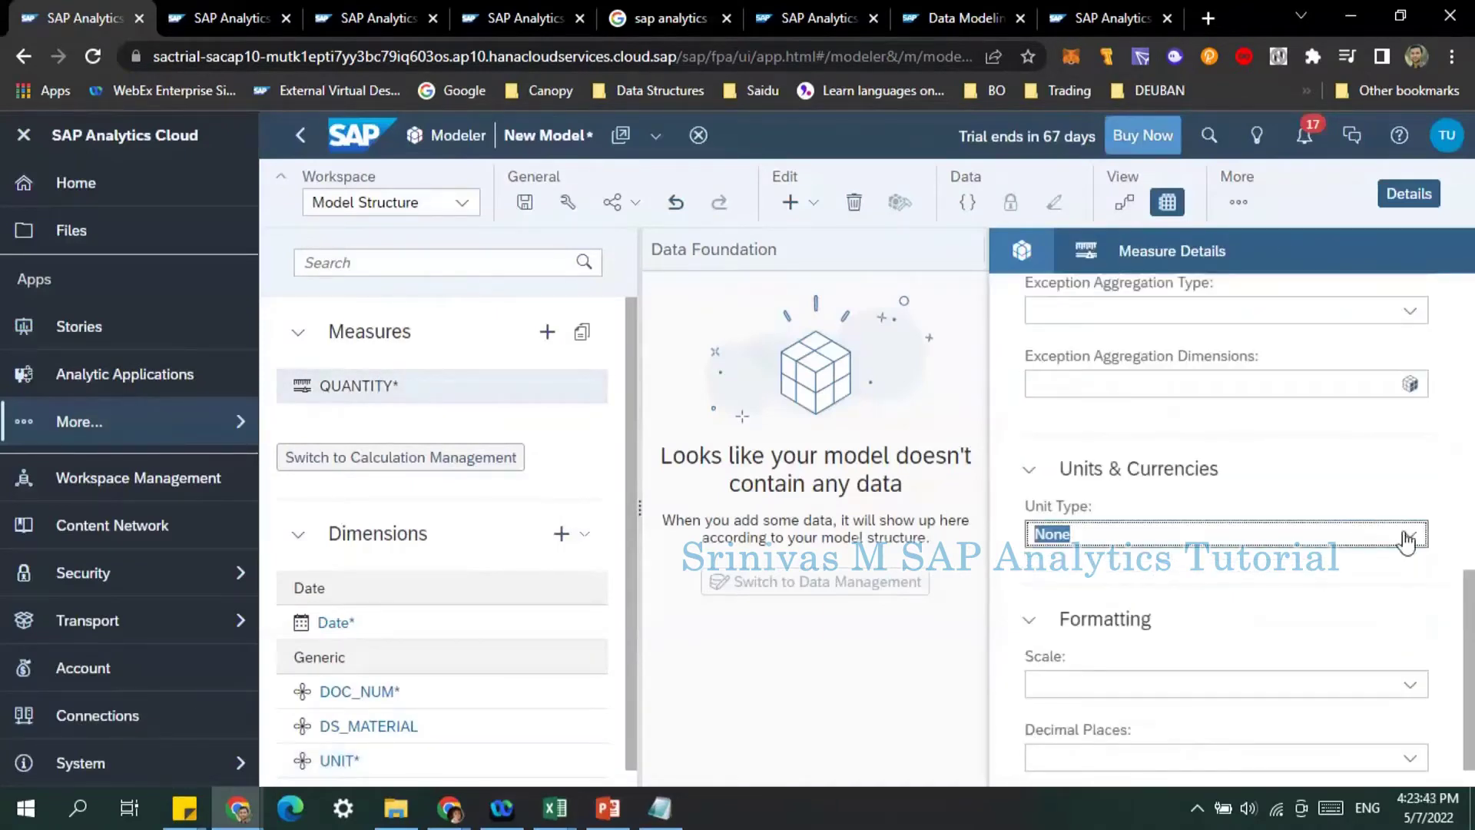
{"action": "left_click", "coordinate": [1057, 613]}
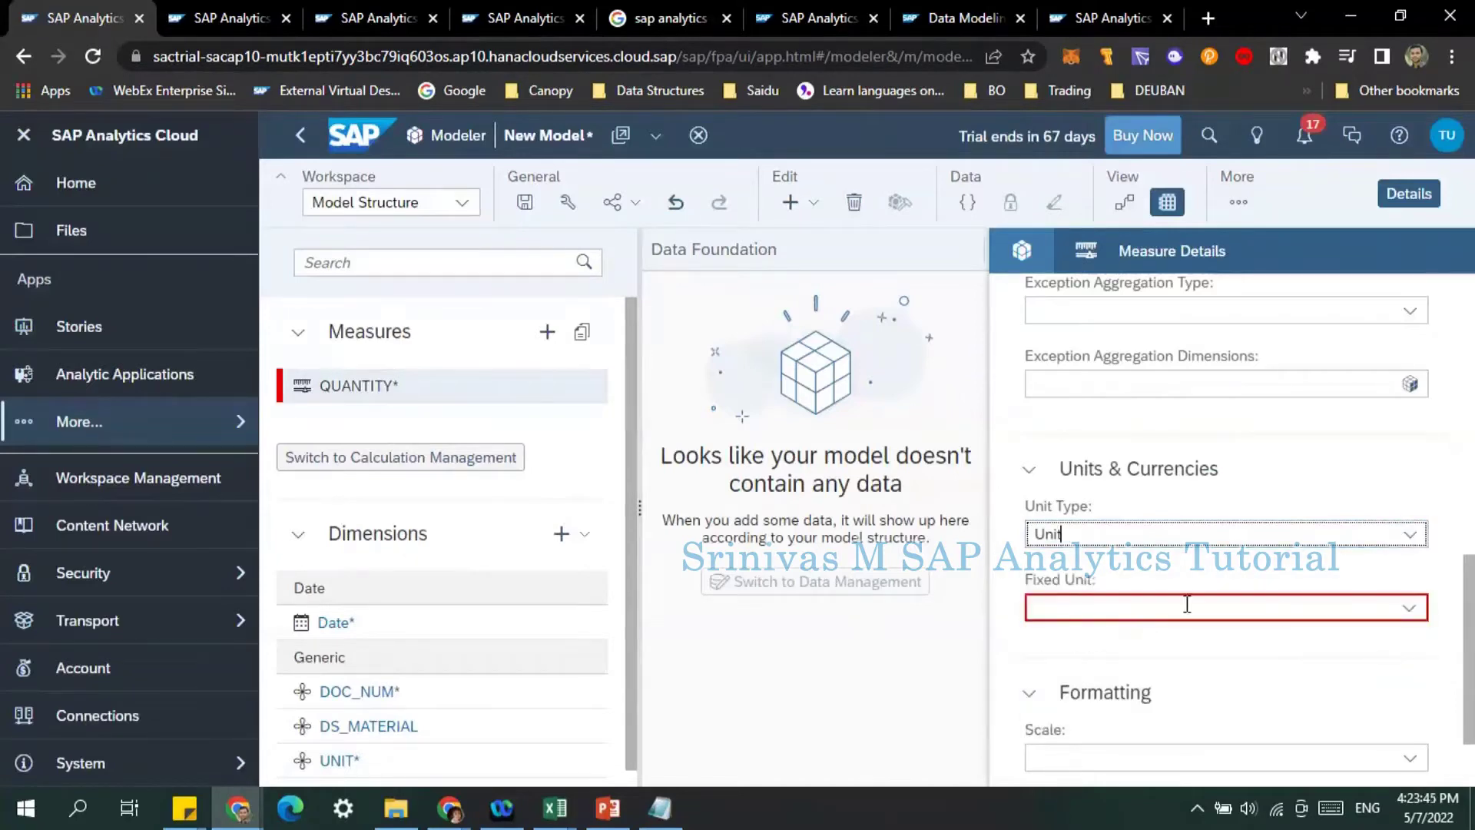
{"action": "left_click", "coordinate": [1407, 607]}
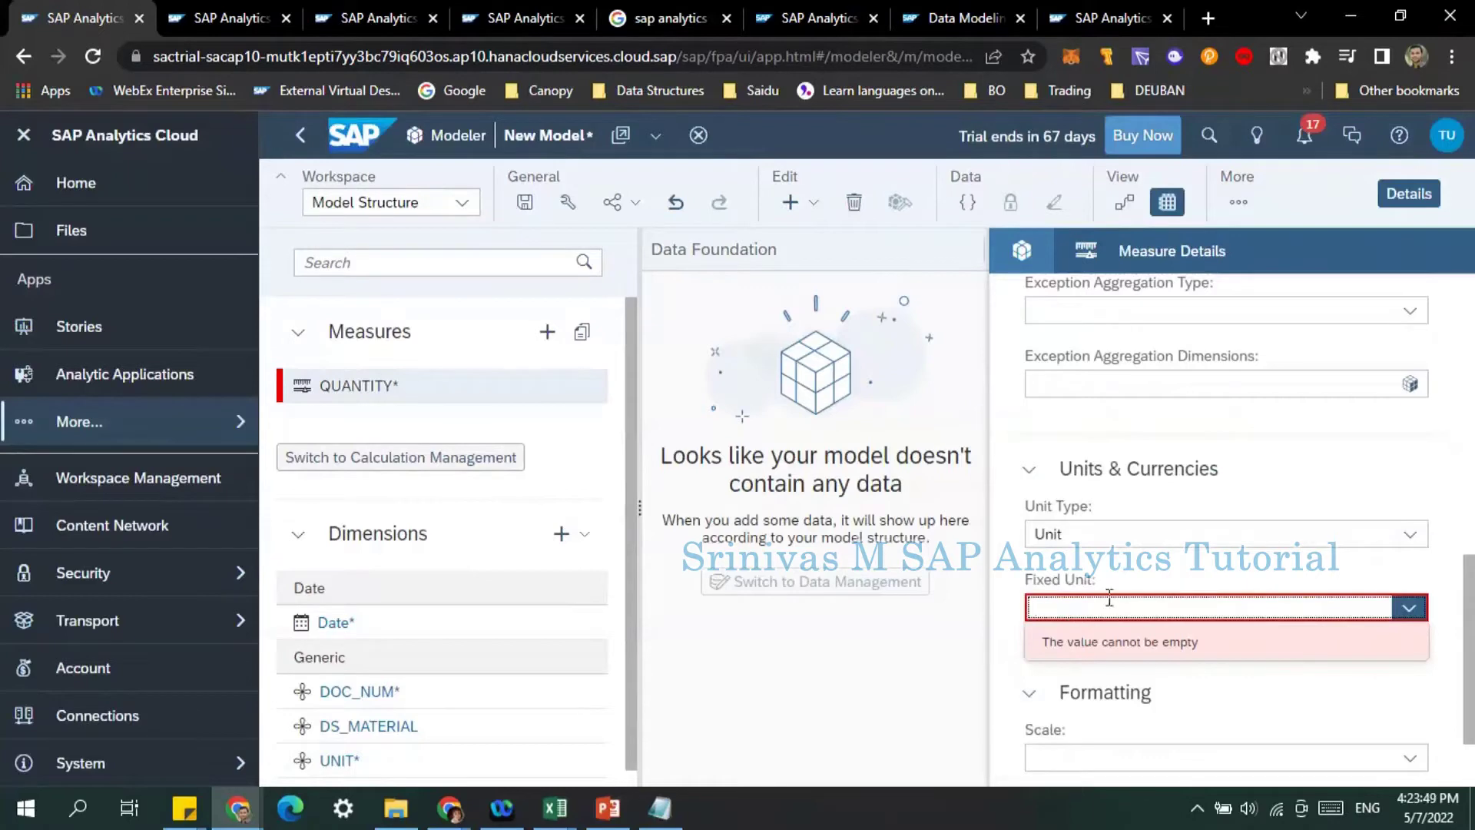
Assign UNIT as the required dimension in the QUANTITY measure's aggregation settings.
{"action": "scroll", "coordinate": [1109, 598], "scroll_direction": "up", "scroll_amount": 3}
{"action": "left_click", "coordinate": [1184, 454]}
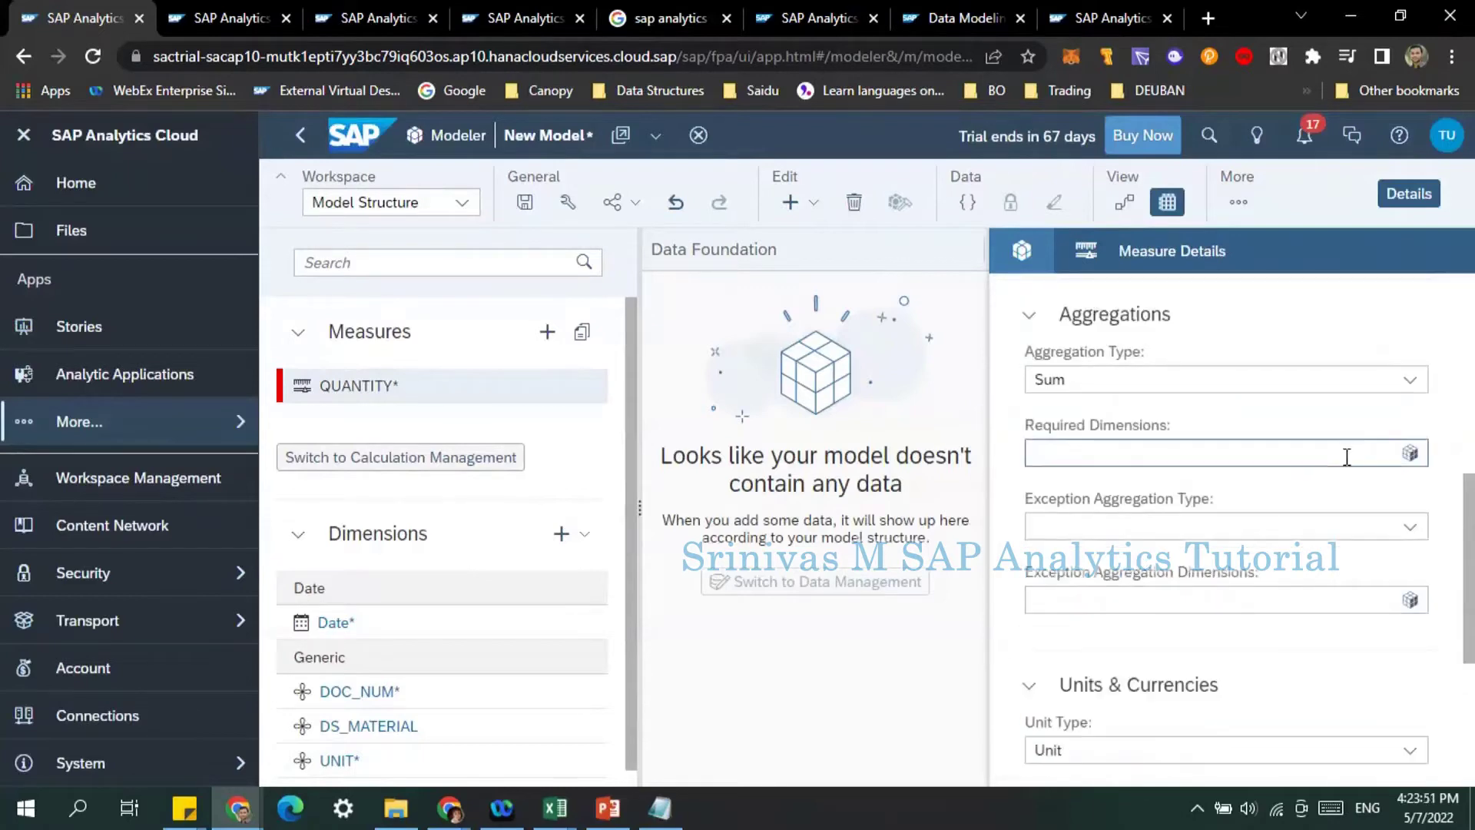
{"action": "left_click", "coordinate": [1410, 455]}
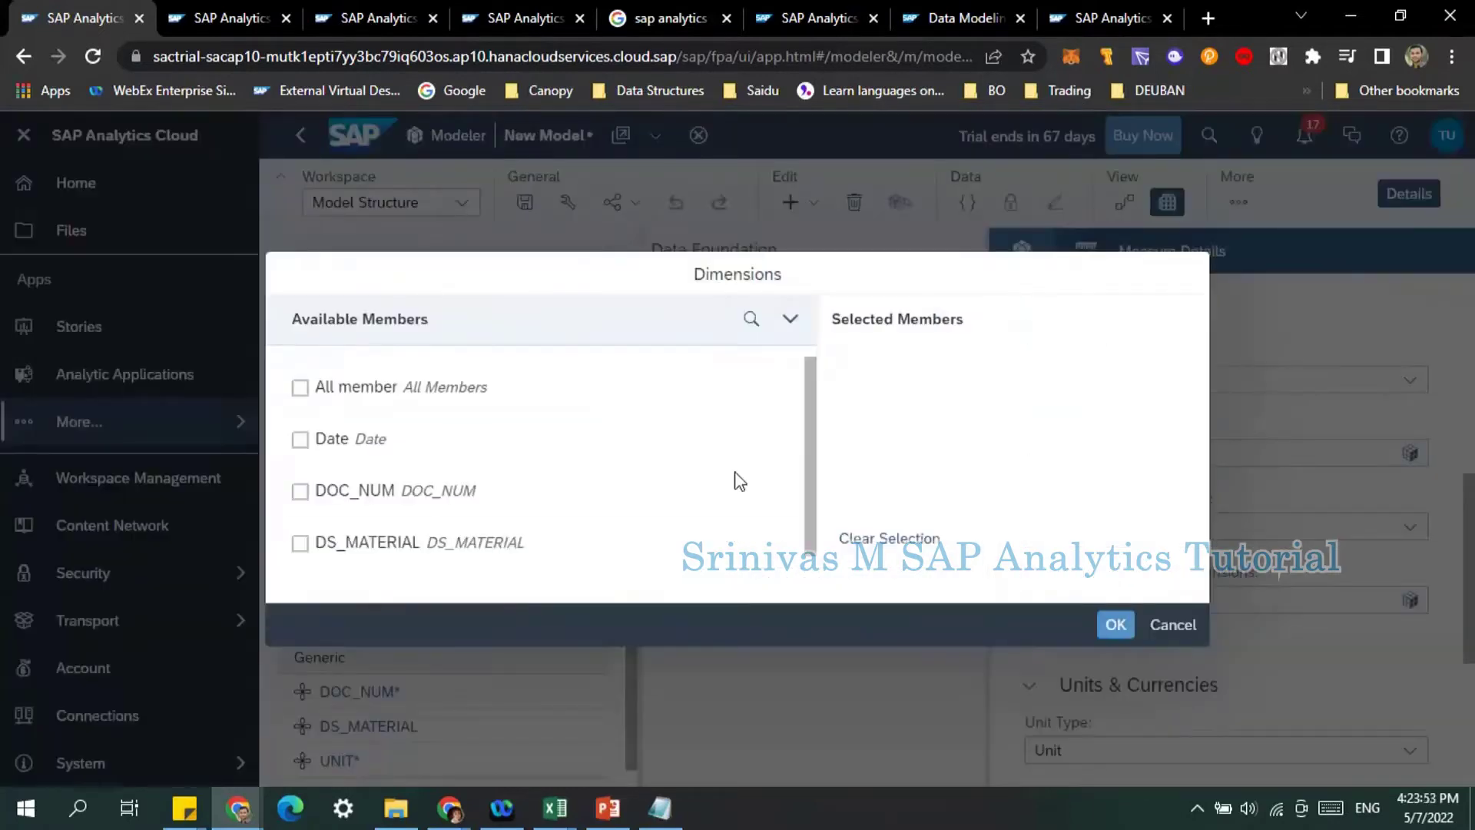
{"action": "scroll", "coordinate": [626, 501], "scroll_direction": "down", "scroll_amount": 2}
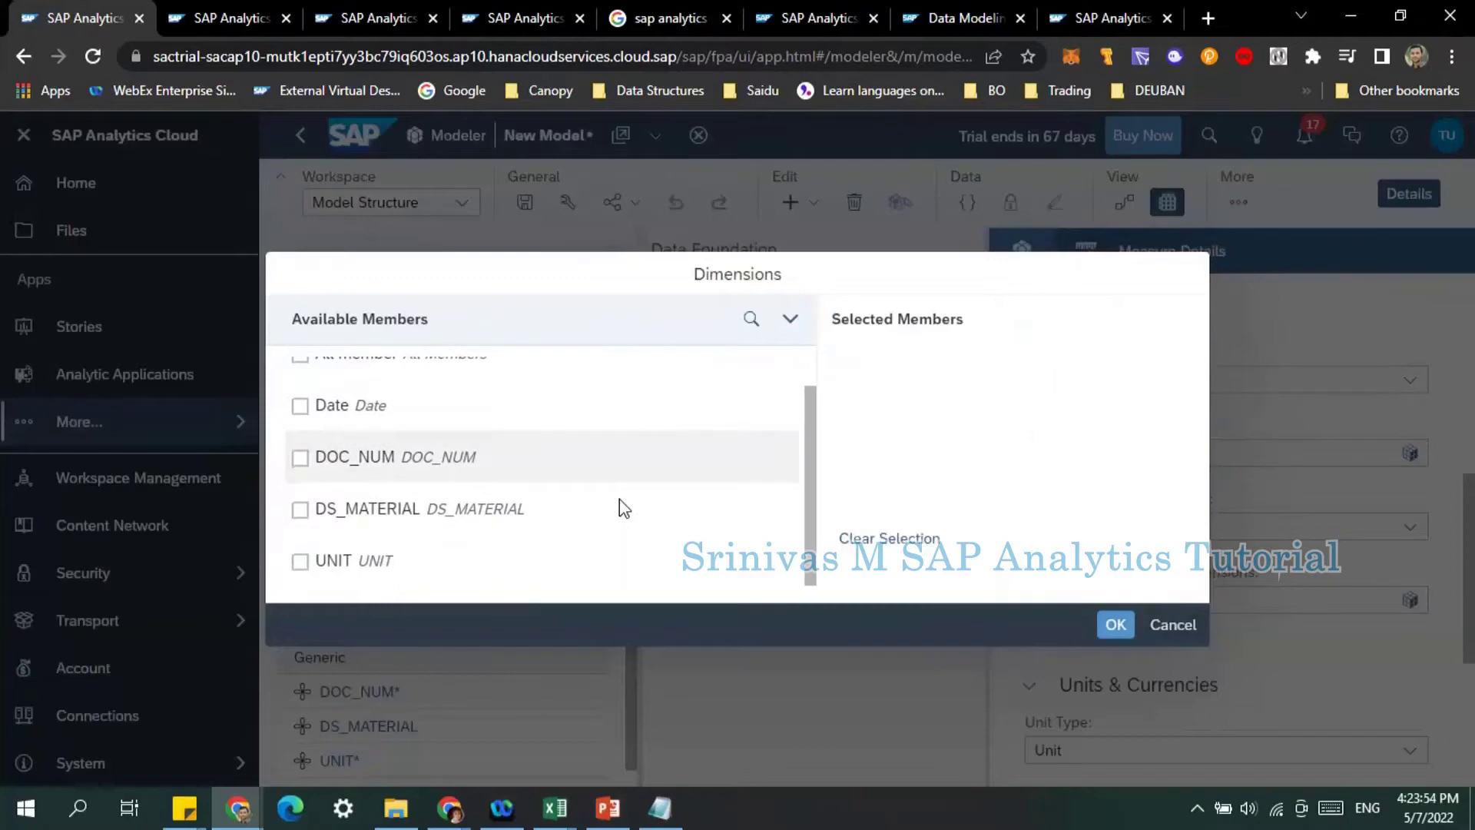
{"action": "left_click", "coordinate": [300, 562]}
{"action": "left_click", "coordinate": [1114, 626]}
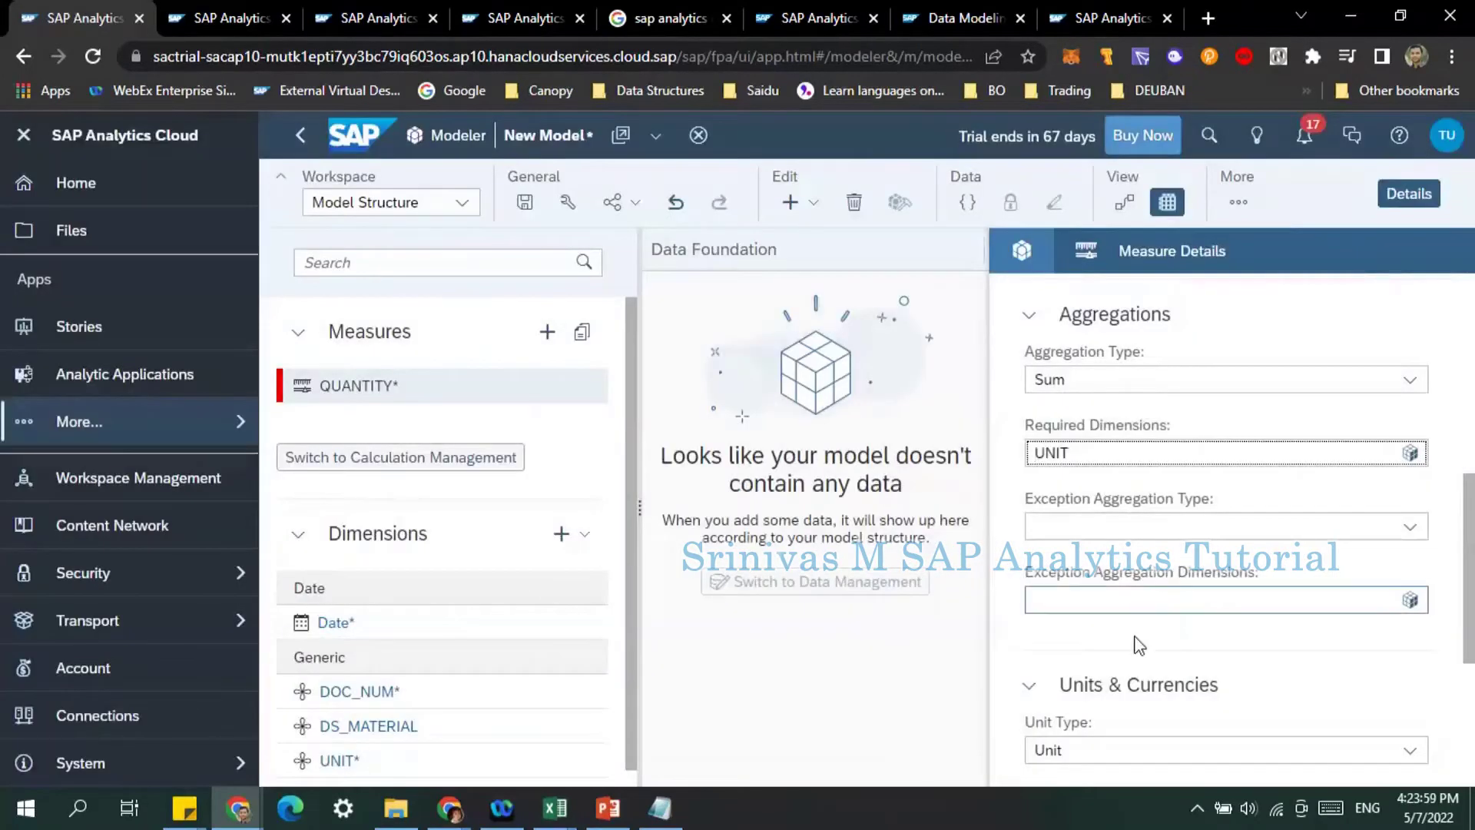
Examine the QUANTITY measure's fixed unit, required dimensions and data type options, keeping the Decimal data type.
{"action": "scroll", "coordinate": [1193, 550], "scroll_direction": "down", "scroll_amount": 4}
{"action": "left_click", "coordinate": [1409, 501]}
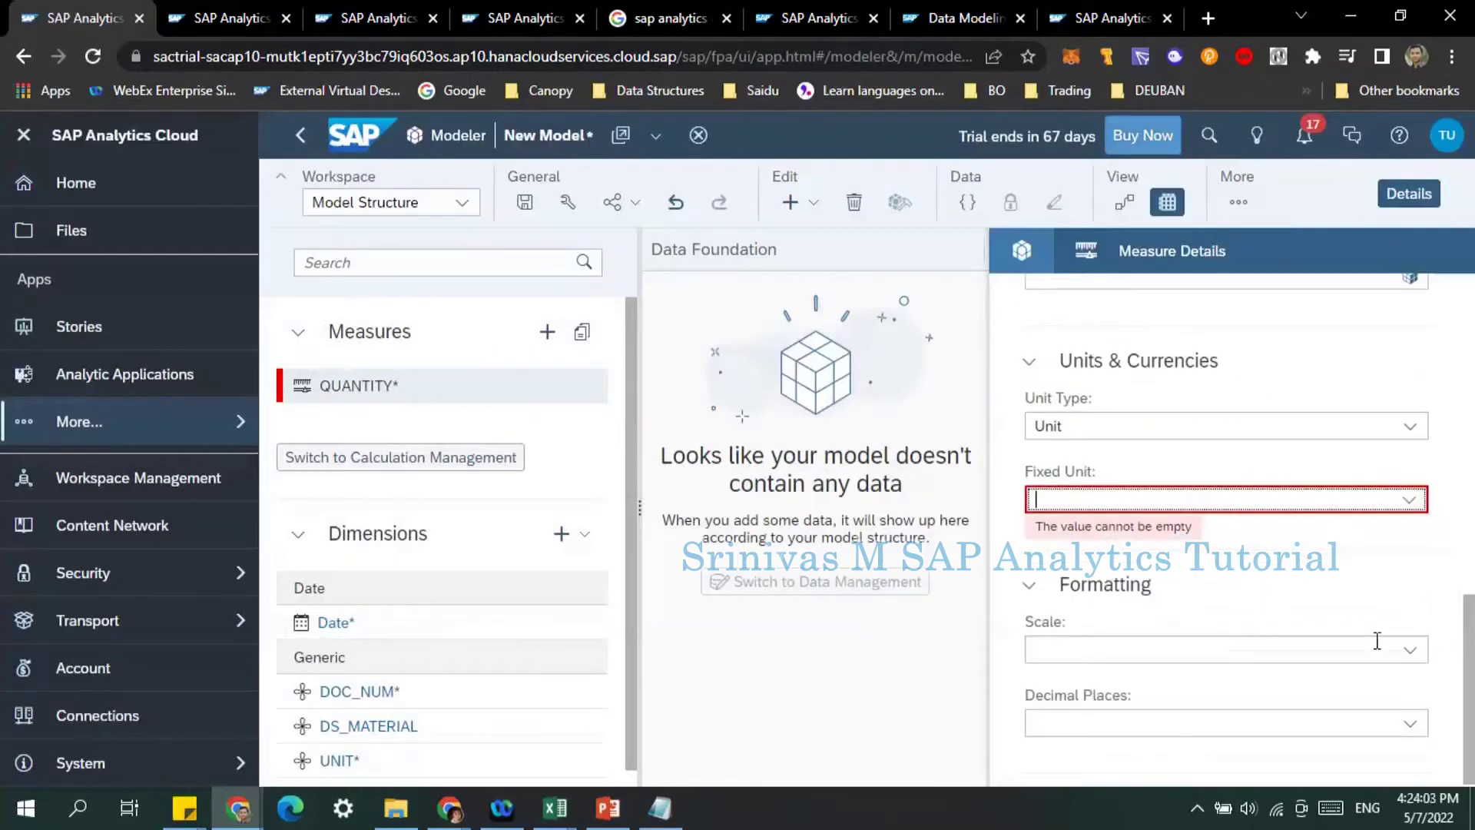
{"action": "scroll", "coordinate": [1259, 550], "scroll_direction": "up", "scroll_amount": 5}
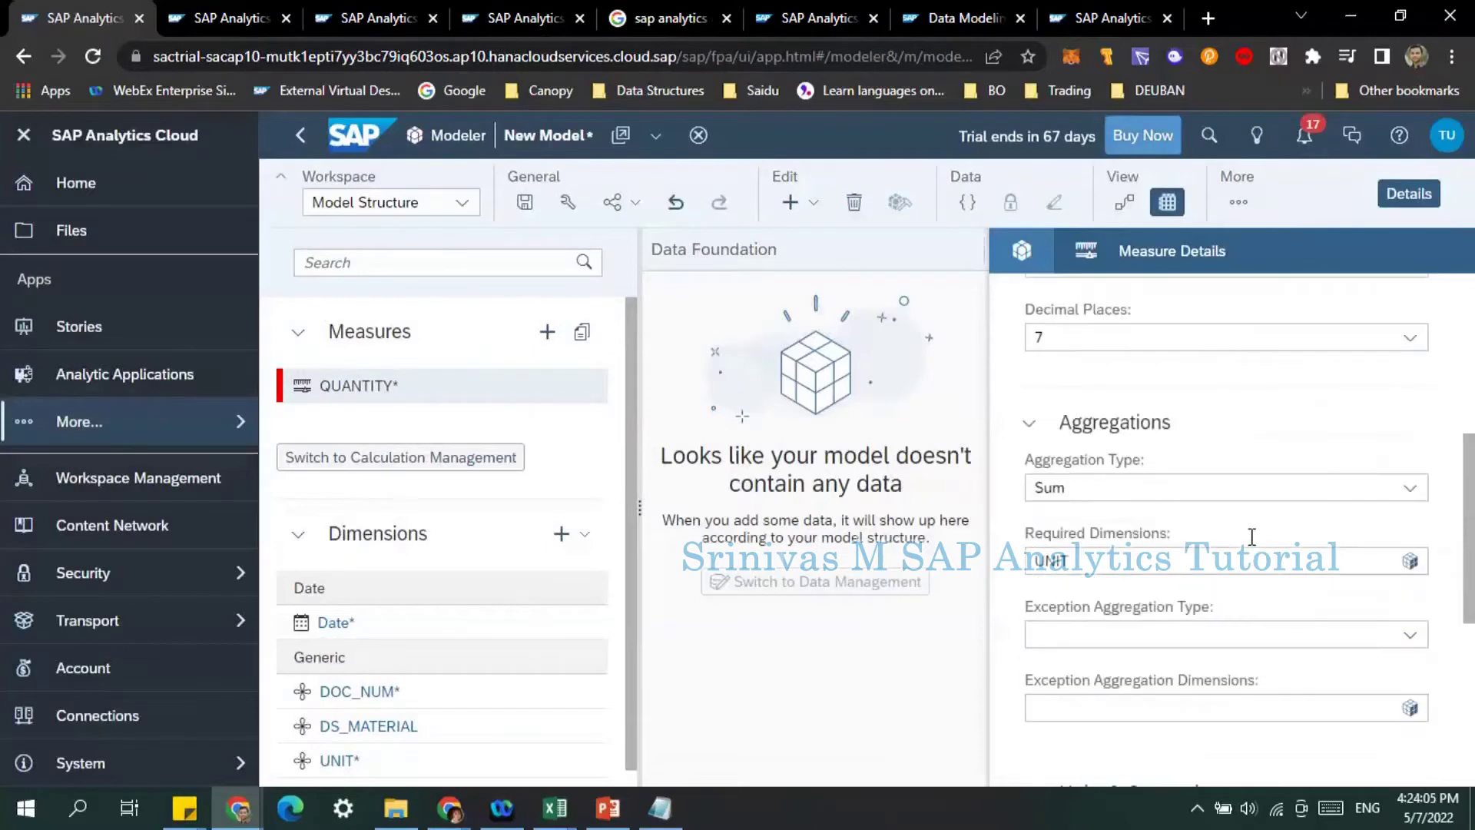
{"action": "left_click", "coordinate": [1409, 561]}
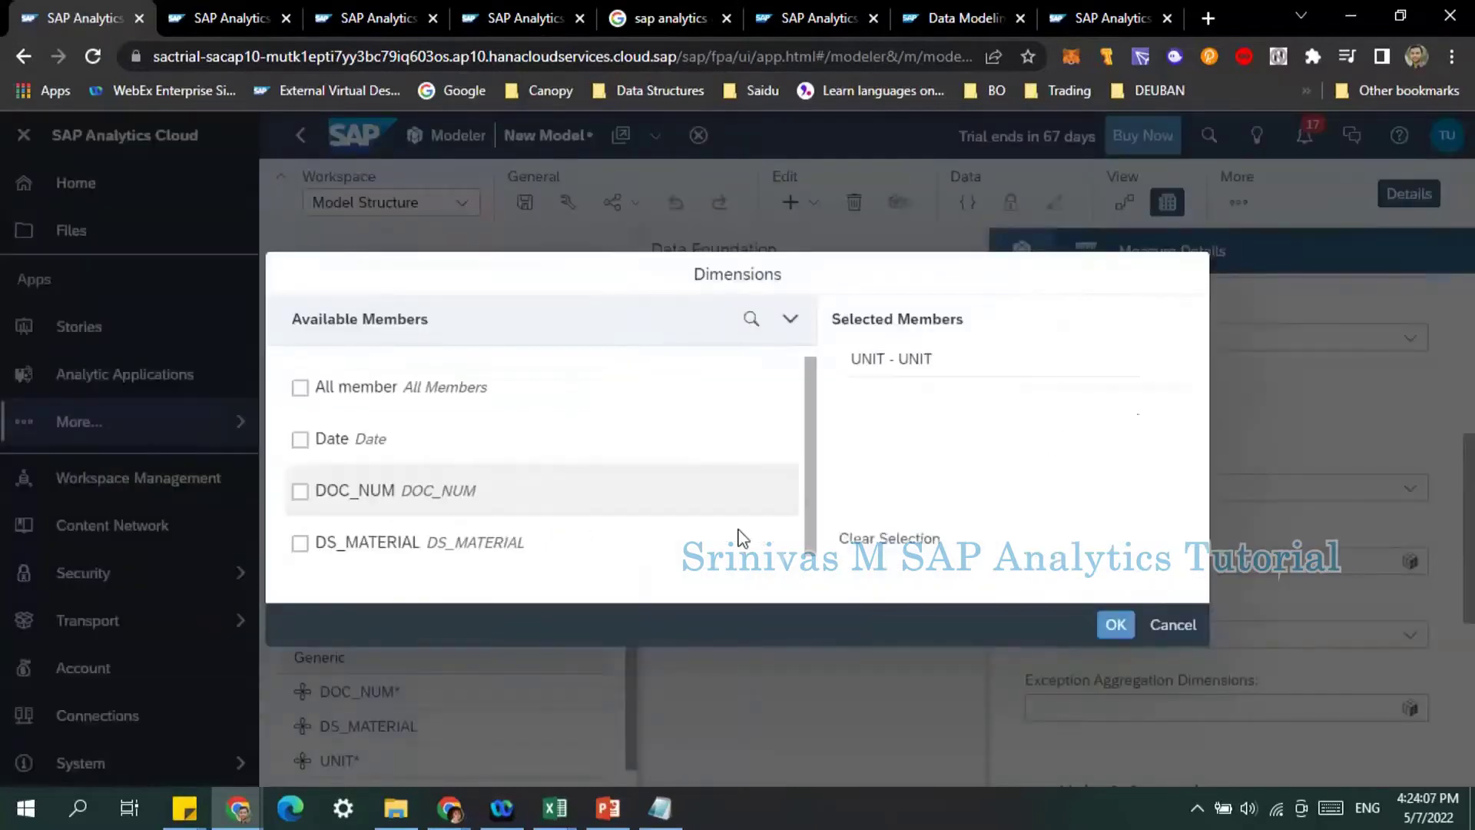
{"action": "left_click", "coordinate": [1173, 624]}
{"action": "scroll", "coordinate": [1288, 563], "scroll_direction": "up", "scroll_amount": 4}
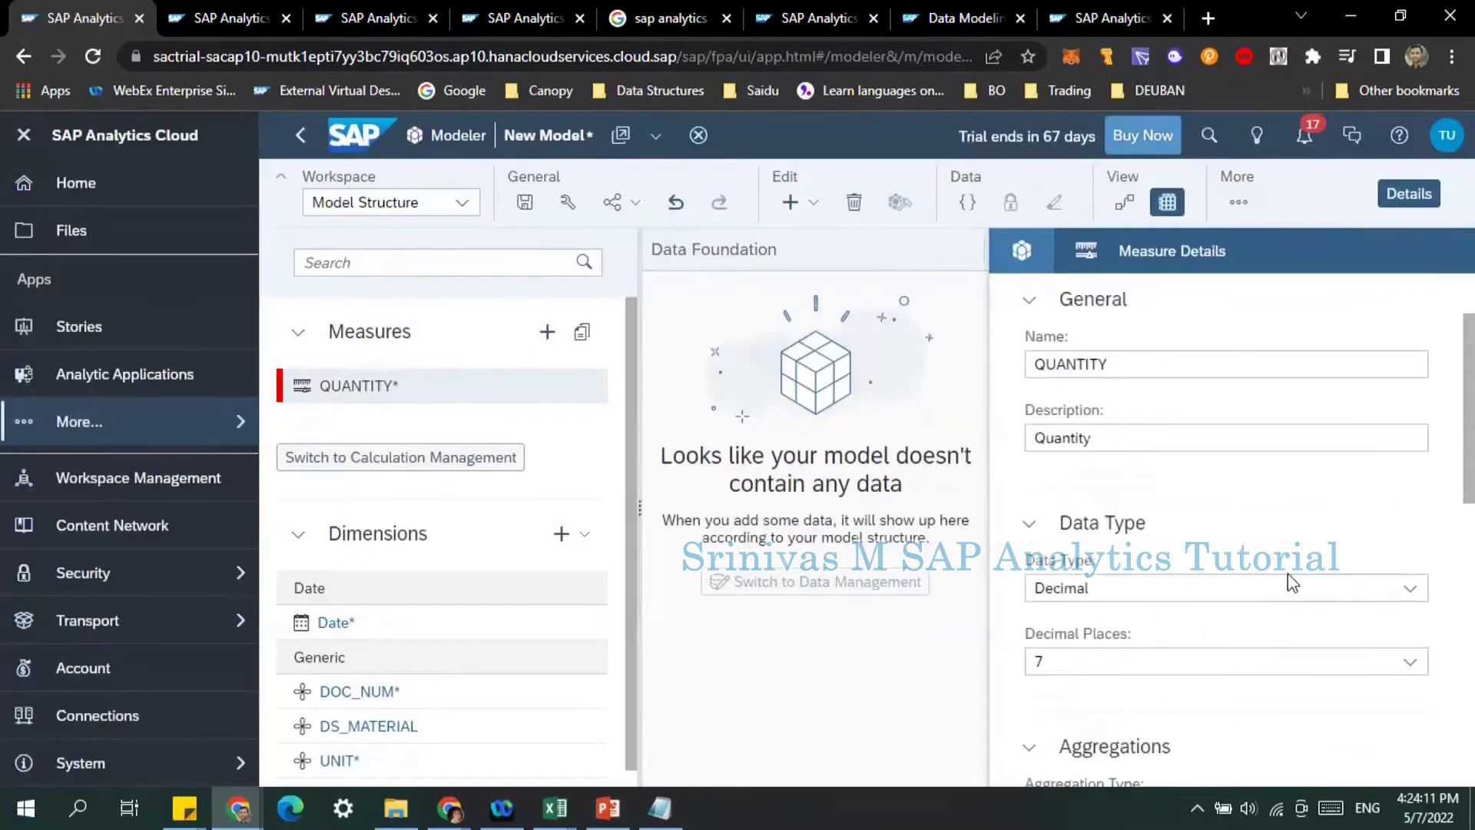
{"action": "left_click", "coordinate": [1402, 590]}
{"action": "left_click", "coordinate": [1382, 619]}
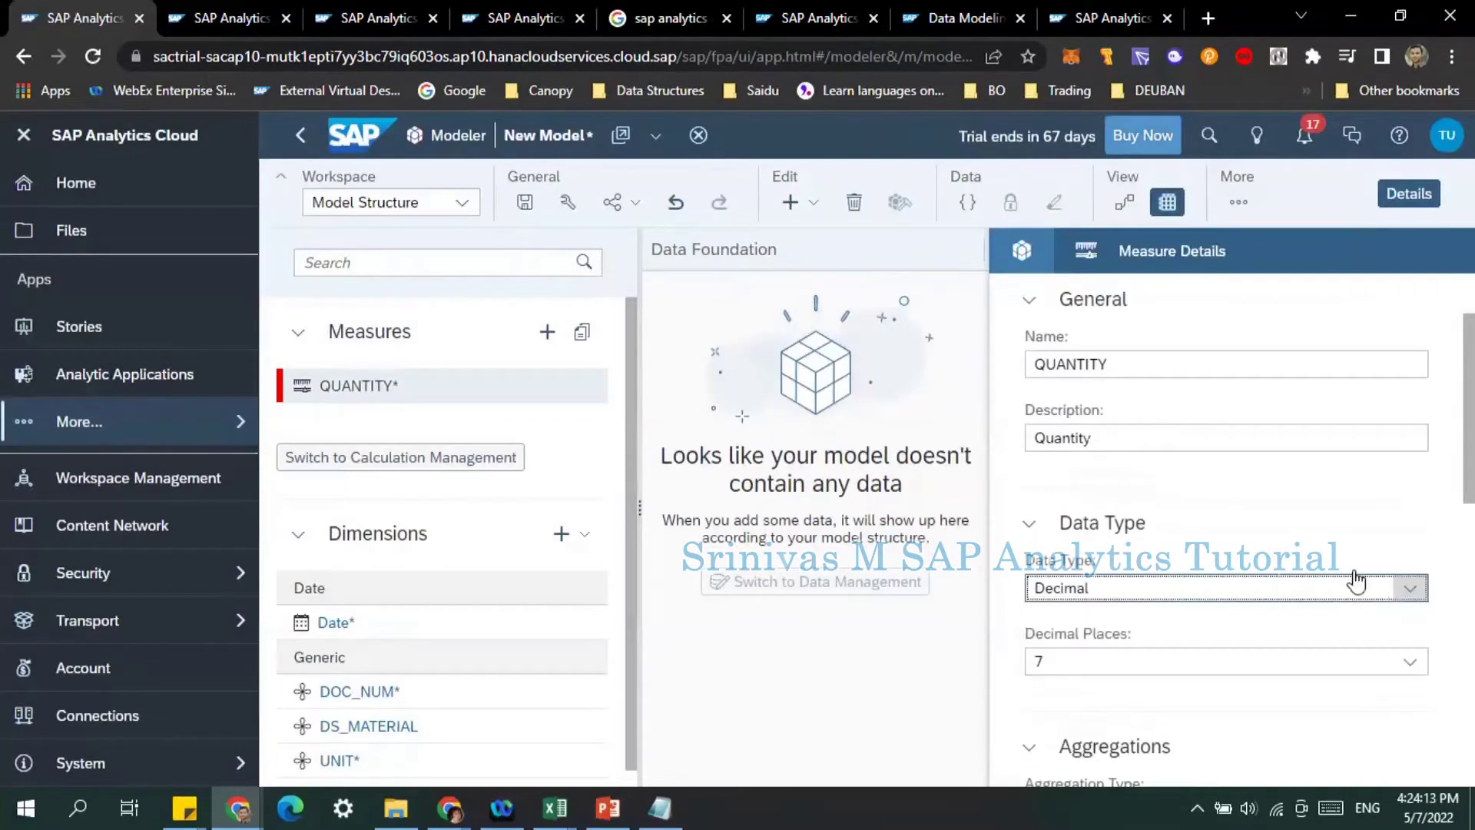
{"action": "scroll", "coordinate": [1353, 530], "scroll_direction": "up", "scroll_amount": 2}
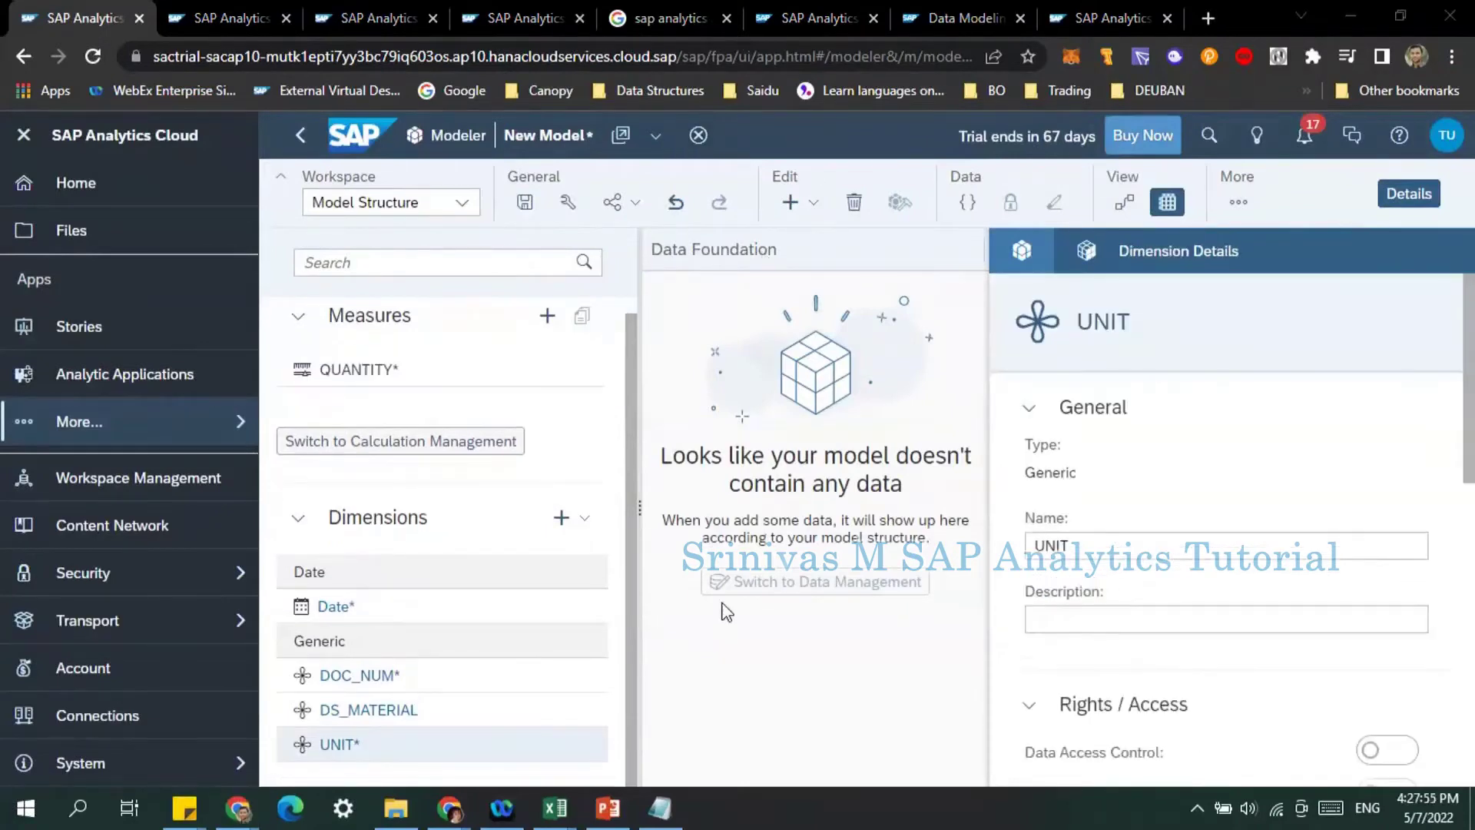
Review the aggregation settings, unit type and fixed unit in the QUANTITY measure's details.
{"action": "left_click", "coordinate": [422, 370]}
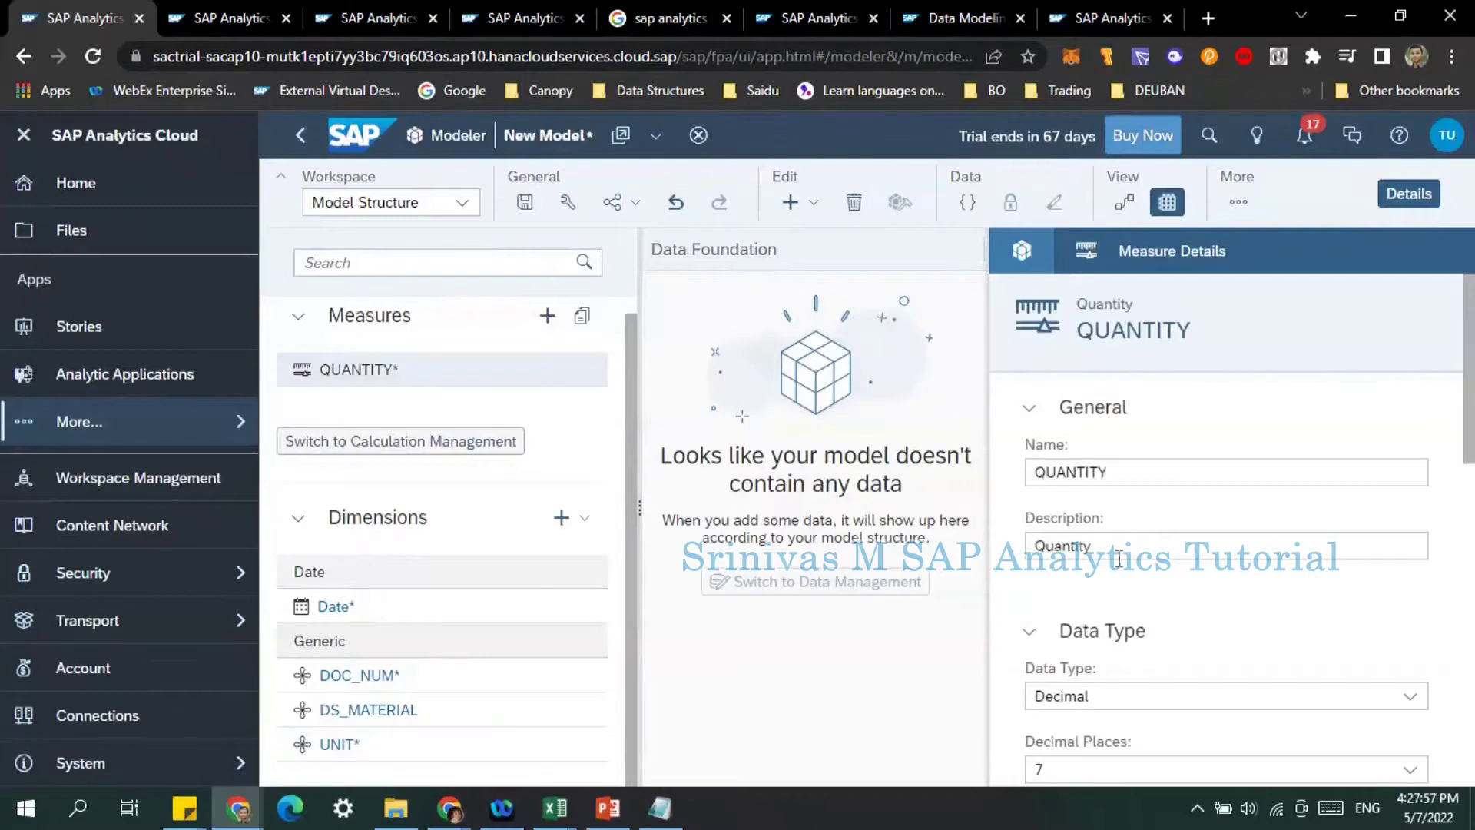
{"action": "scroll", "coordinate": [1119, 559], "scroll_direction": "down", "scroll_amount": 7}
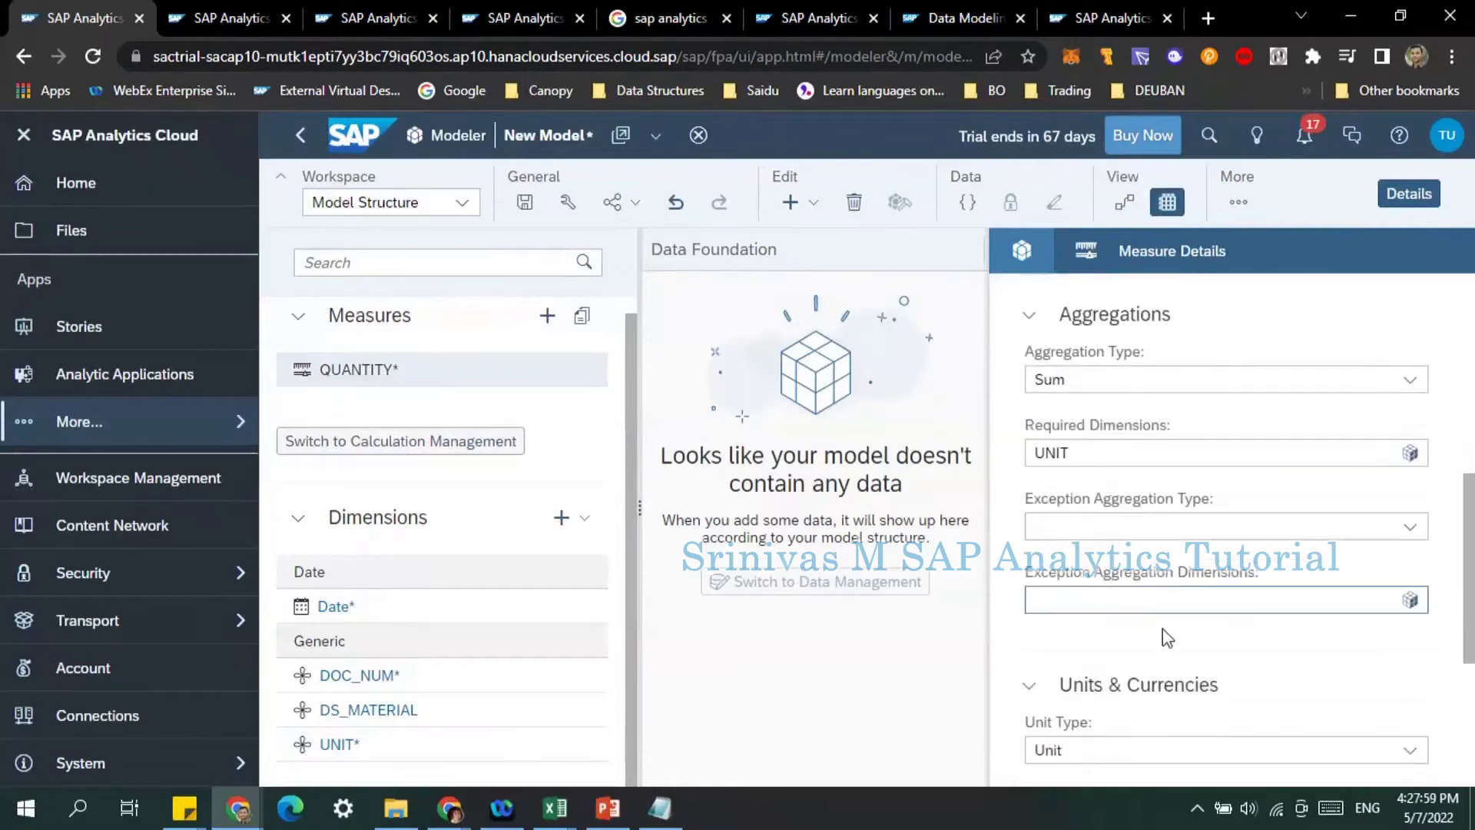
{"action": "scroll", "coordinate": [1284, 650], "scroll_direction": "down", "scroll_amount": 3}
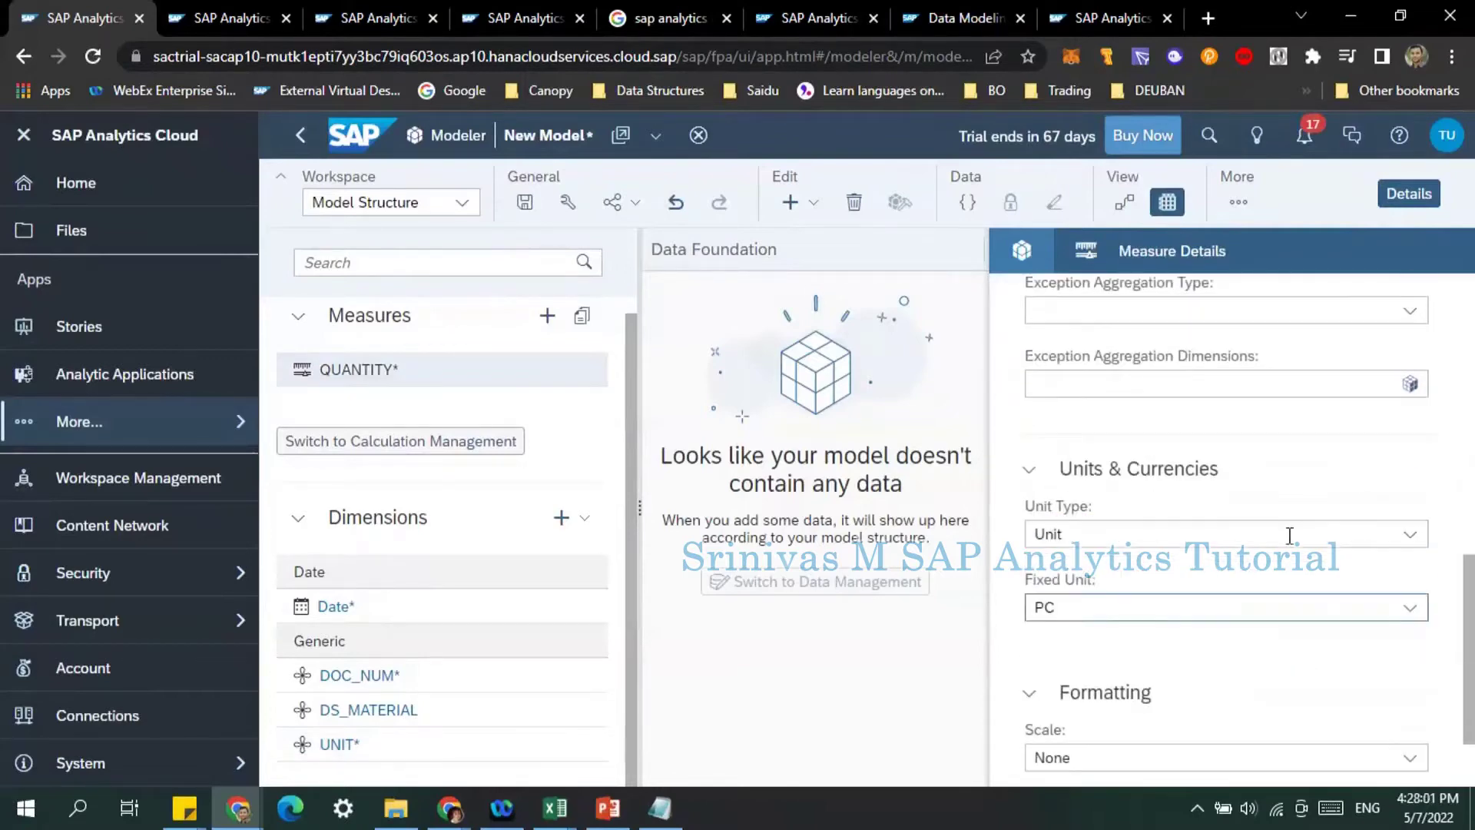
Clear the QUANTITY measure's unit type and check its scale and decimal places formatting.
{"action": "left_click", "coordinate": [1409, 533]}
{"action": "key", "text": "BackSpace"}
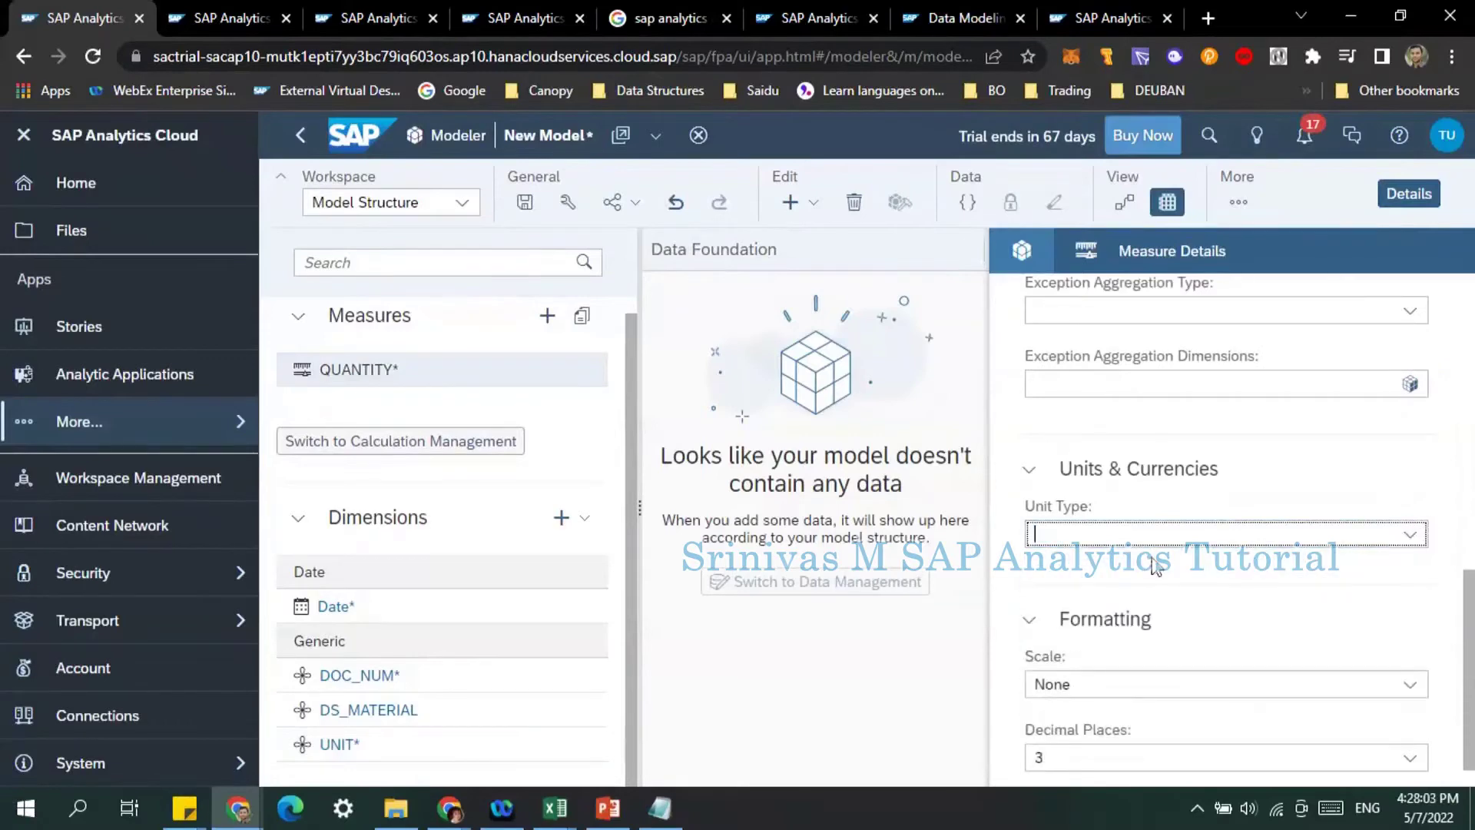
{"action": "left_click", "coordinate": [1293, 483]}
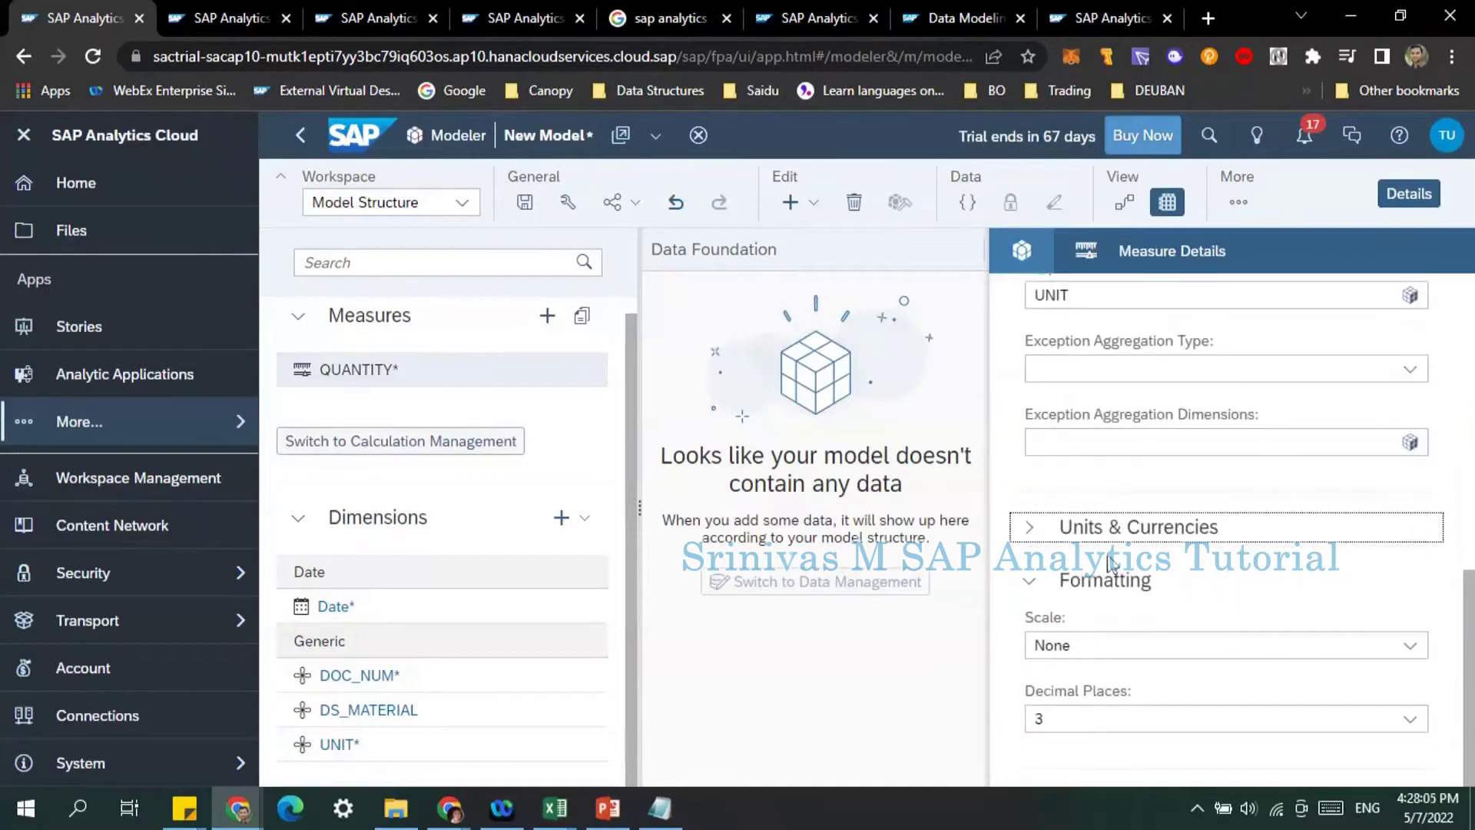
{"action": "left_click", "coordinate": [1029, 528]}
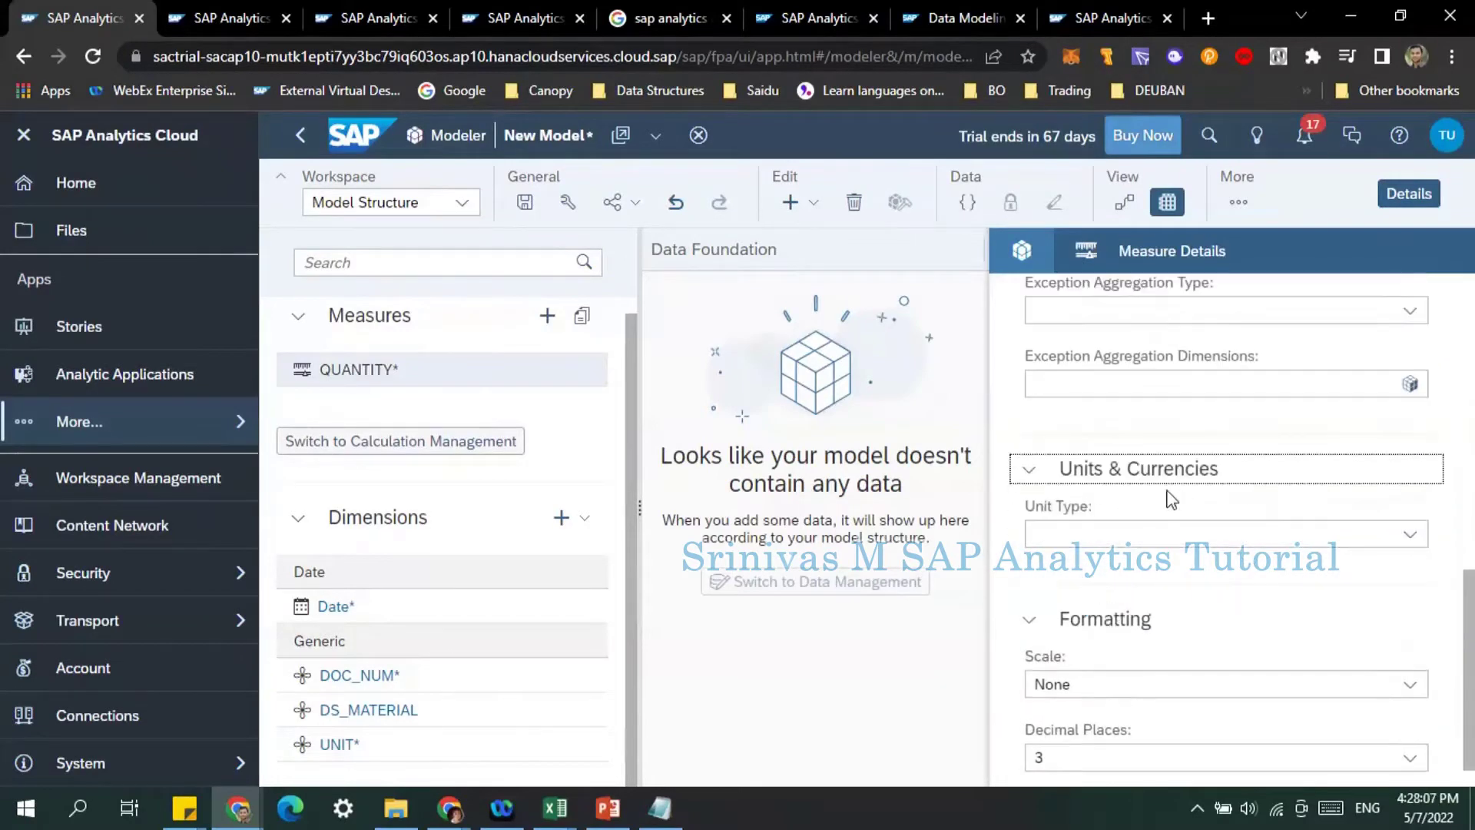
{"action": "left_click", "coordinate": [1148, 587]}
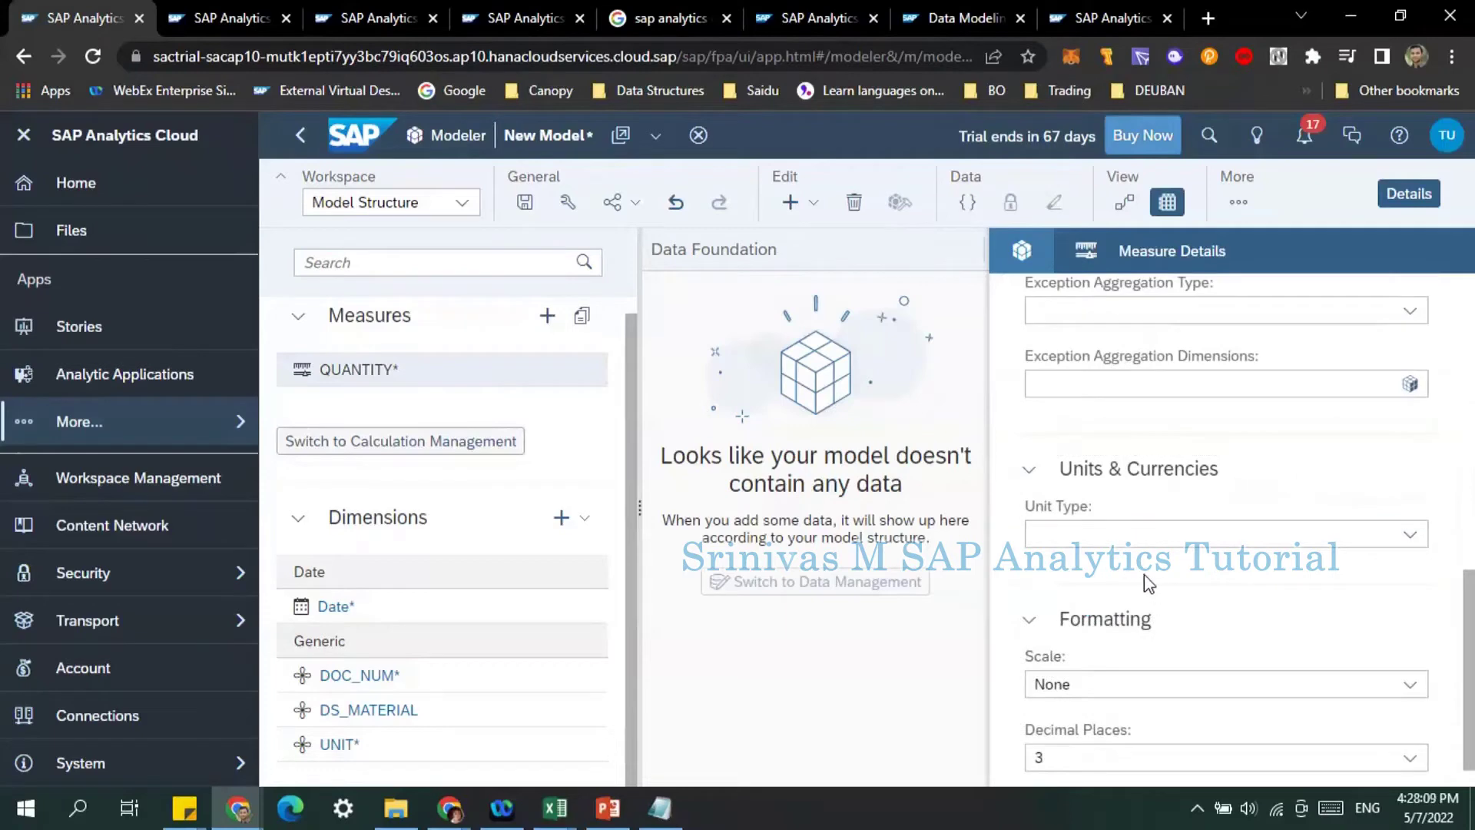
{"action": "scroll", "coordinate": [1107, 661], "scroll_direction": "down", "scroll_amount": 1}
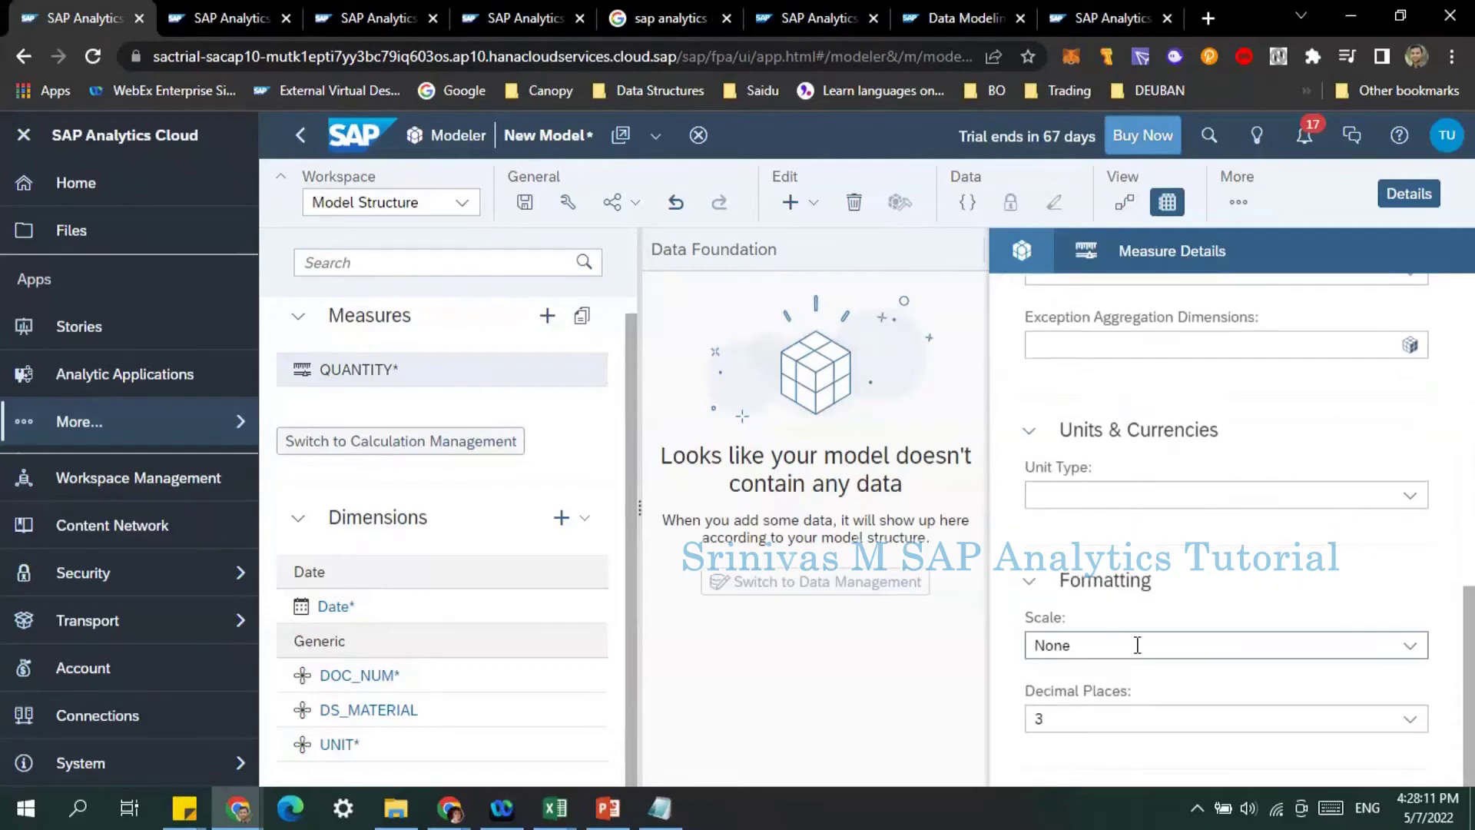
{"action": "left_click", "coordinate": [1092, 716]}
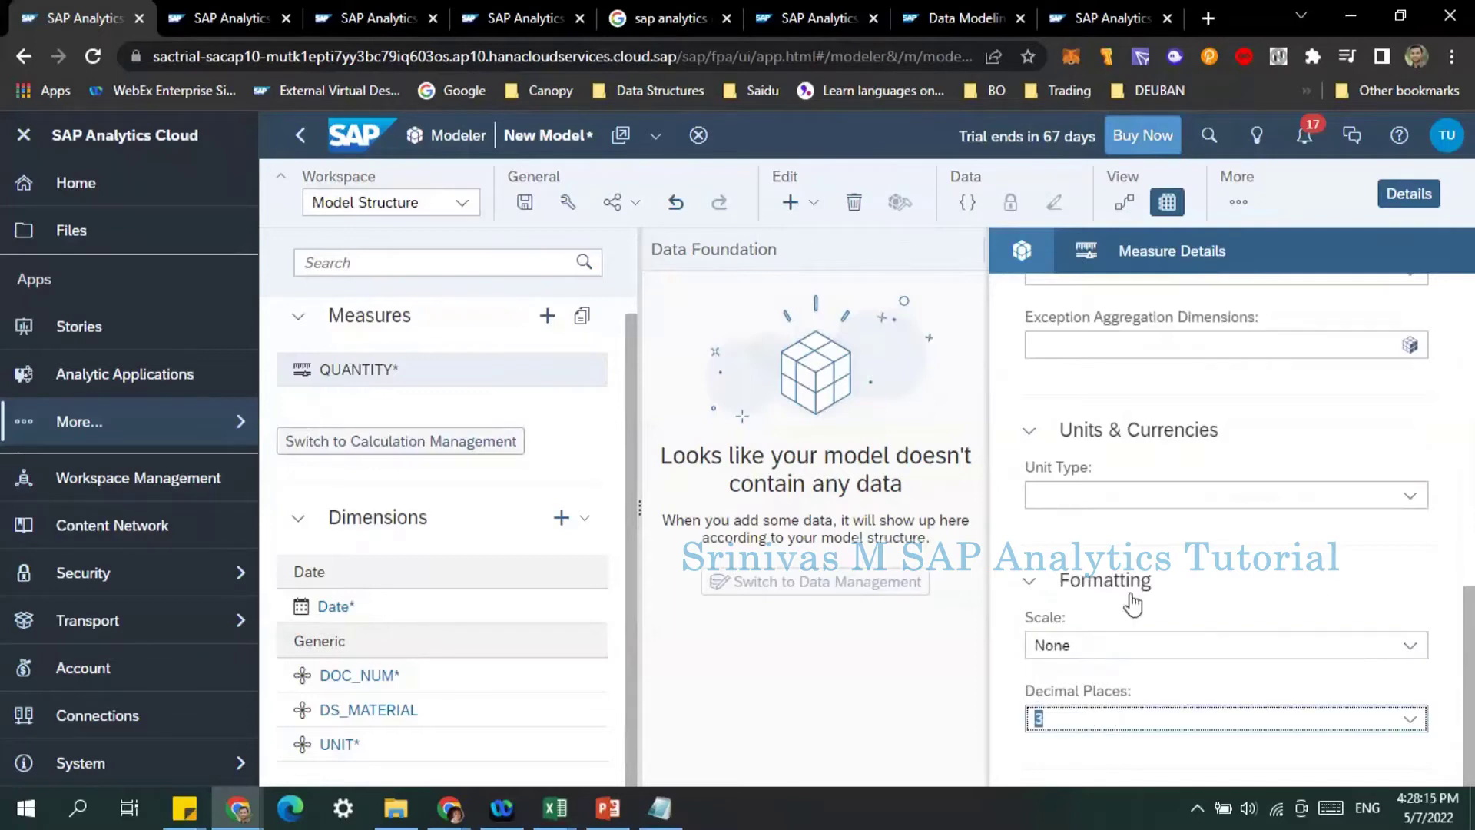
{"action": "scroll", "coordinate": [1317, 487], "scroll_direction": "up", "scroll_amount": 10}
{"action": "scroll", "coordinate": [1214, 484], "scroll_direction": "up", "scroll_amount": 3}
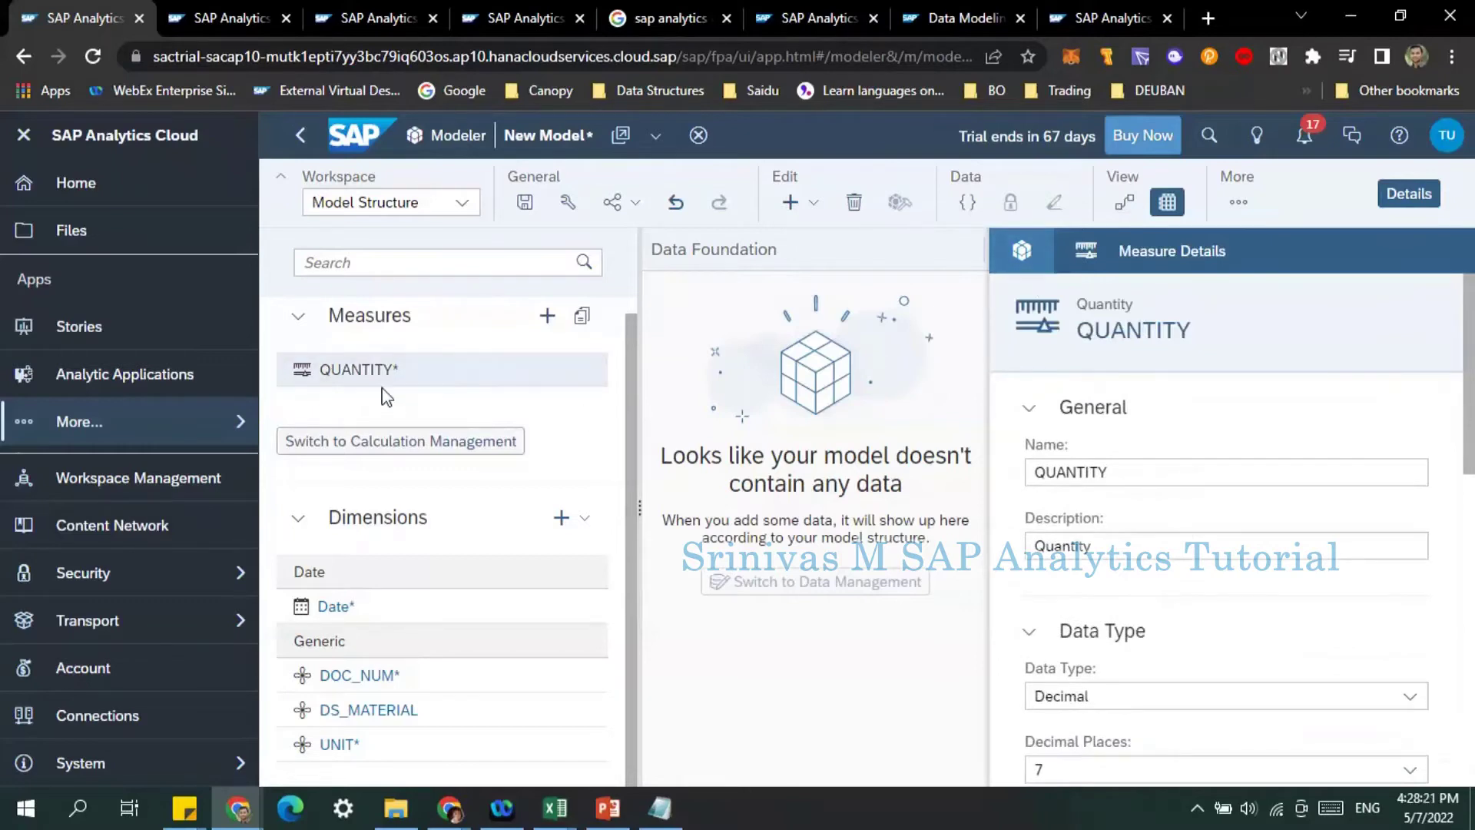
Add a second measure named AMOUNT with the description Amount.
{"action": "left_click", "coordinate": [547, 315]}
{"action": "left_click", "coordinate": [1061, 461]}
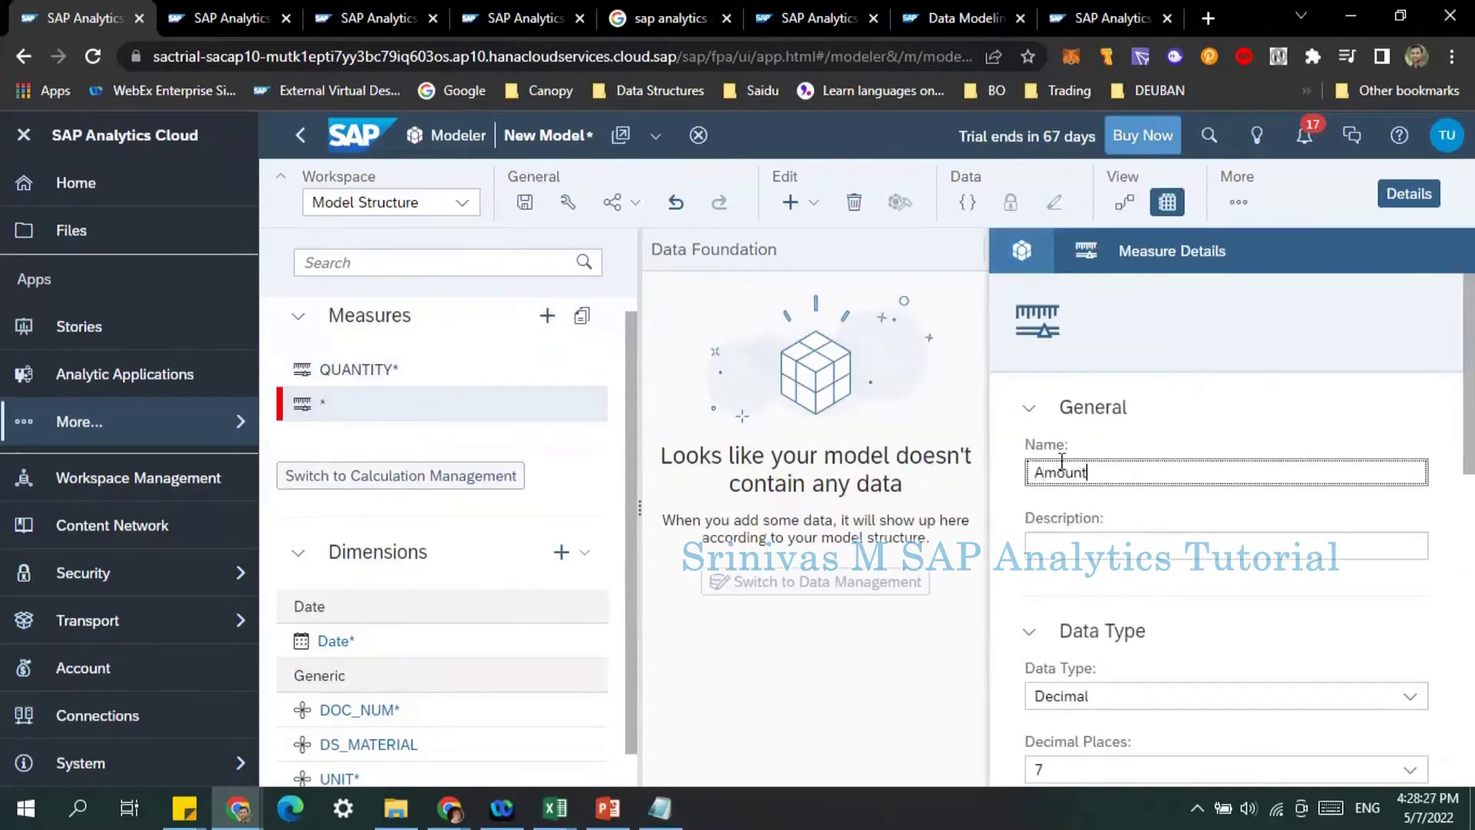
{"action": "left_click", "coordinate": [1071, 547]}
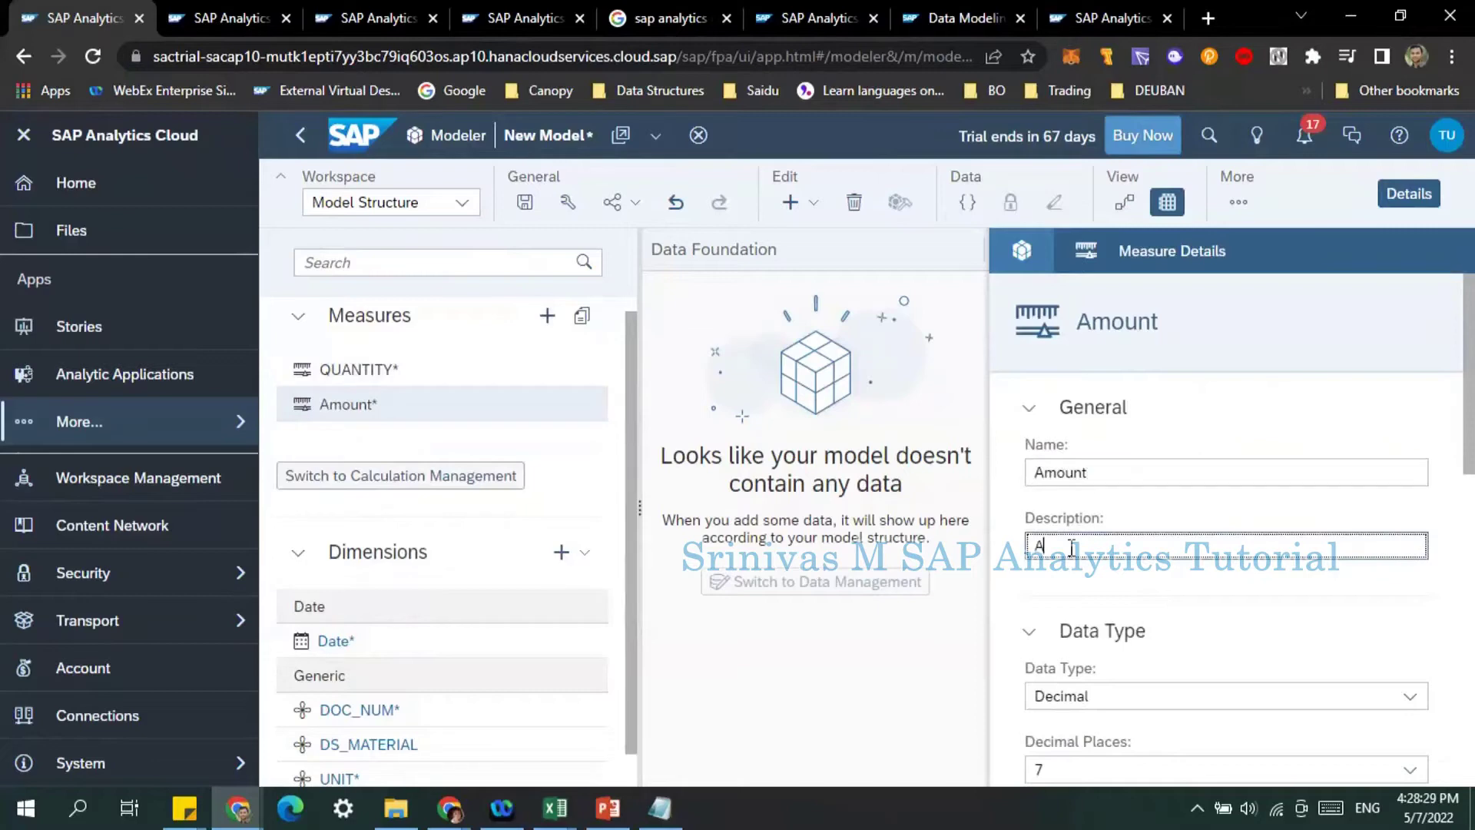
{"action": "type", "text": "Am,ou"}
{"action": "key", "text": "BackSpace"}
{"action": "key", "text": "BackSpace"}
{"action": "key", "text": "BackSpace"}
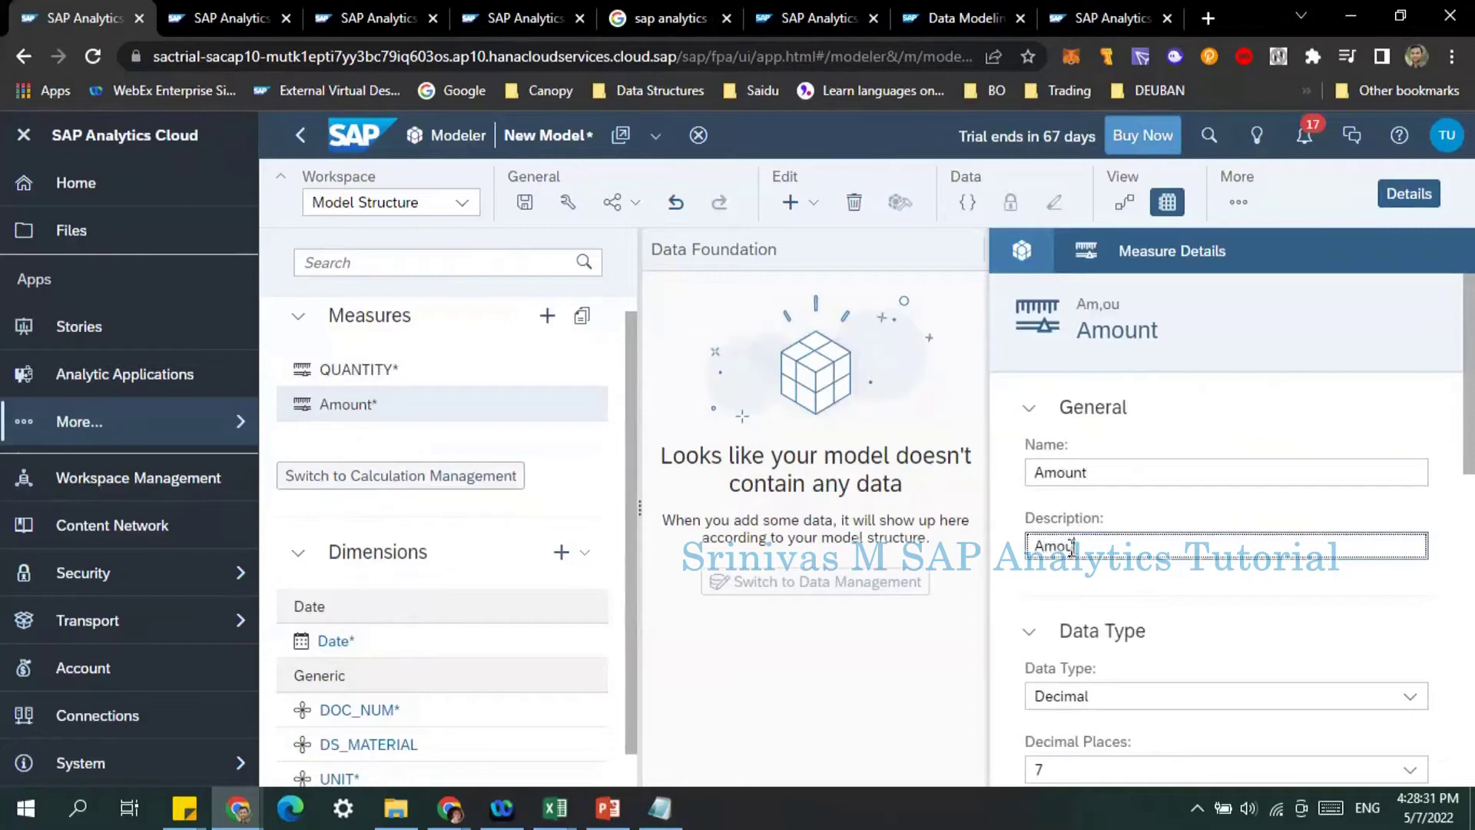
{"action": "type", "text": "ount"}
{"action": "double_click", "coordinate": [1034, 472]}
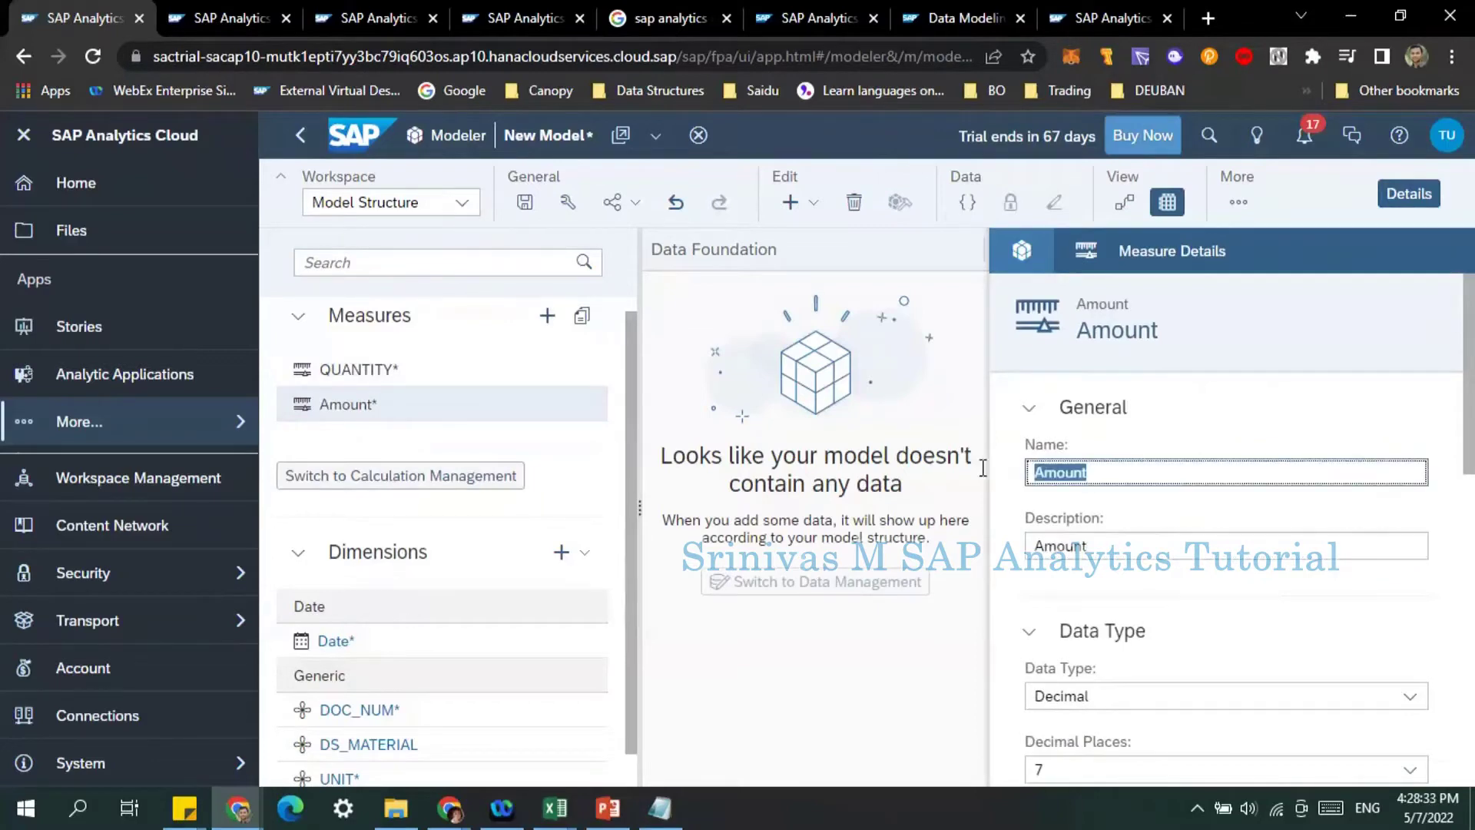
{"action": "type", "text": "AMOUNT"}
{"action": "key", "text": "Return"}
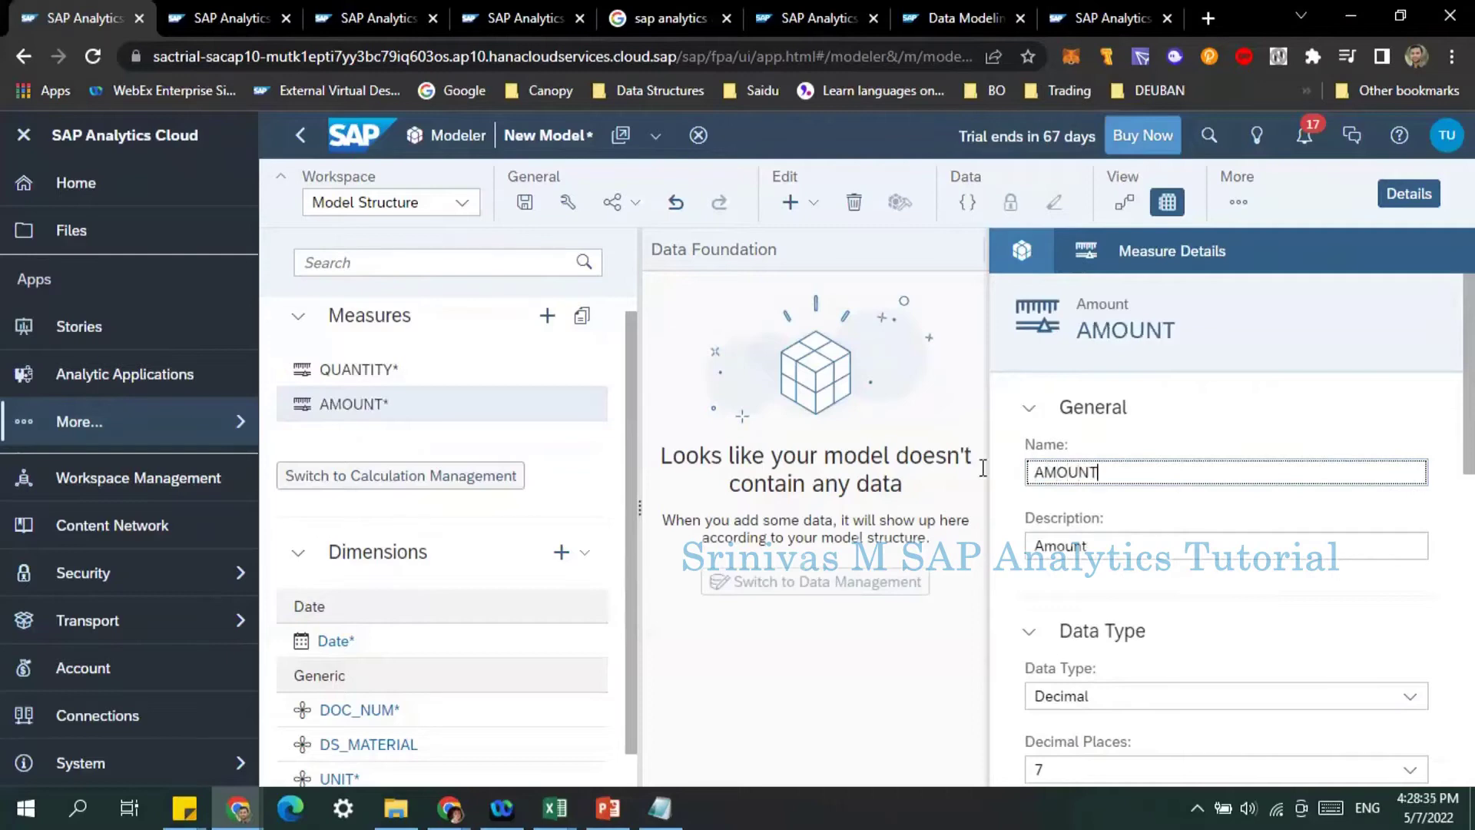
Set the AMOUNT measure's data type to 2 decimal places and its aggregation type to Sum.
{"action": "scroll", "coordinate": [1145, 507], "scroll_direction": "down", "scroll_amount": 3}
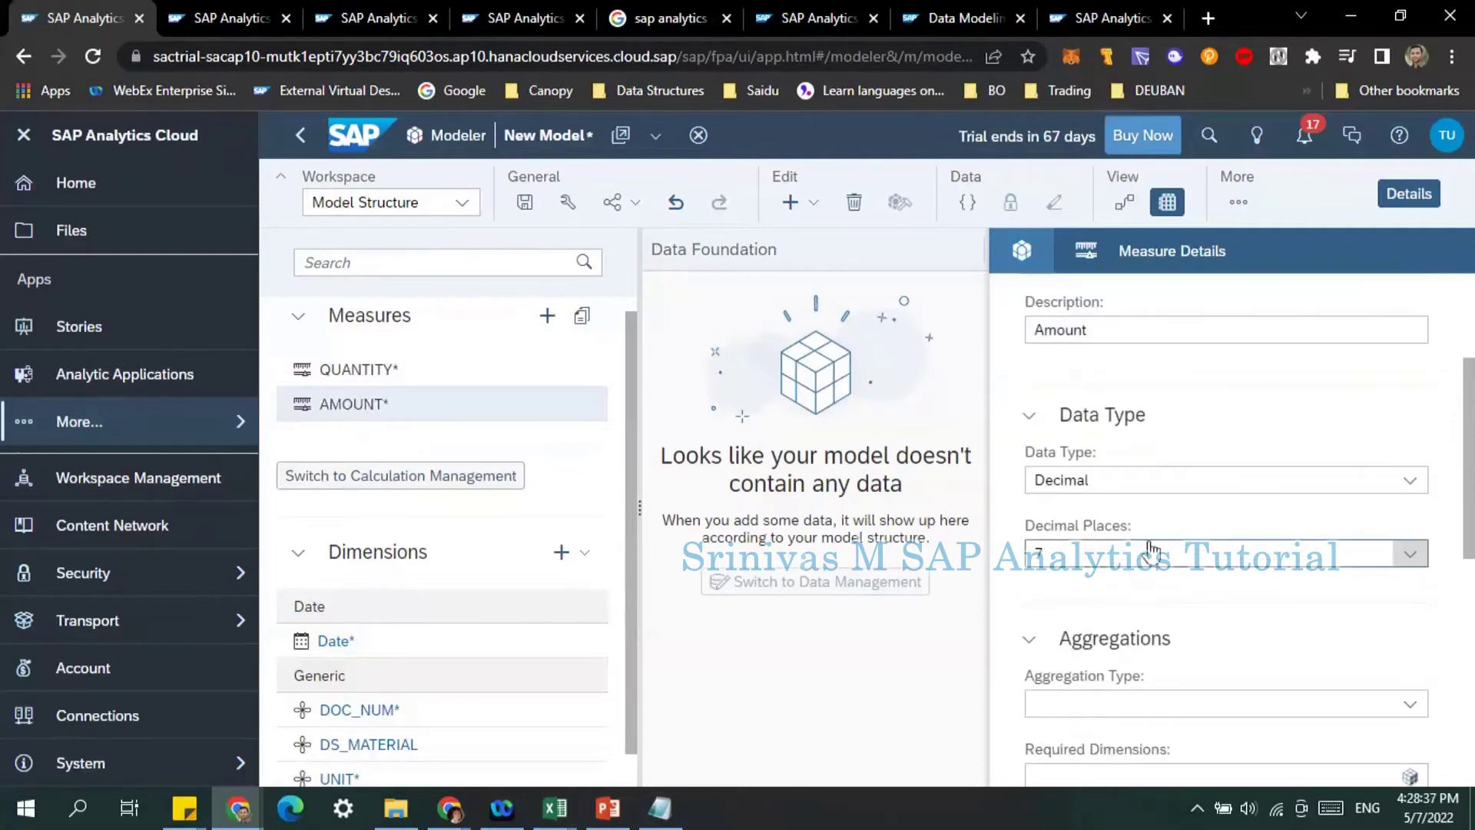
{"action": "left_click", "coordinate": [1146, 552]}
{"action": "left_click", "coordinate": [1103, 355]}
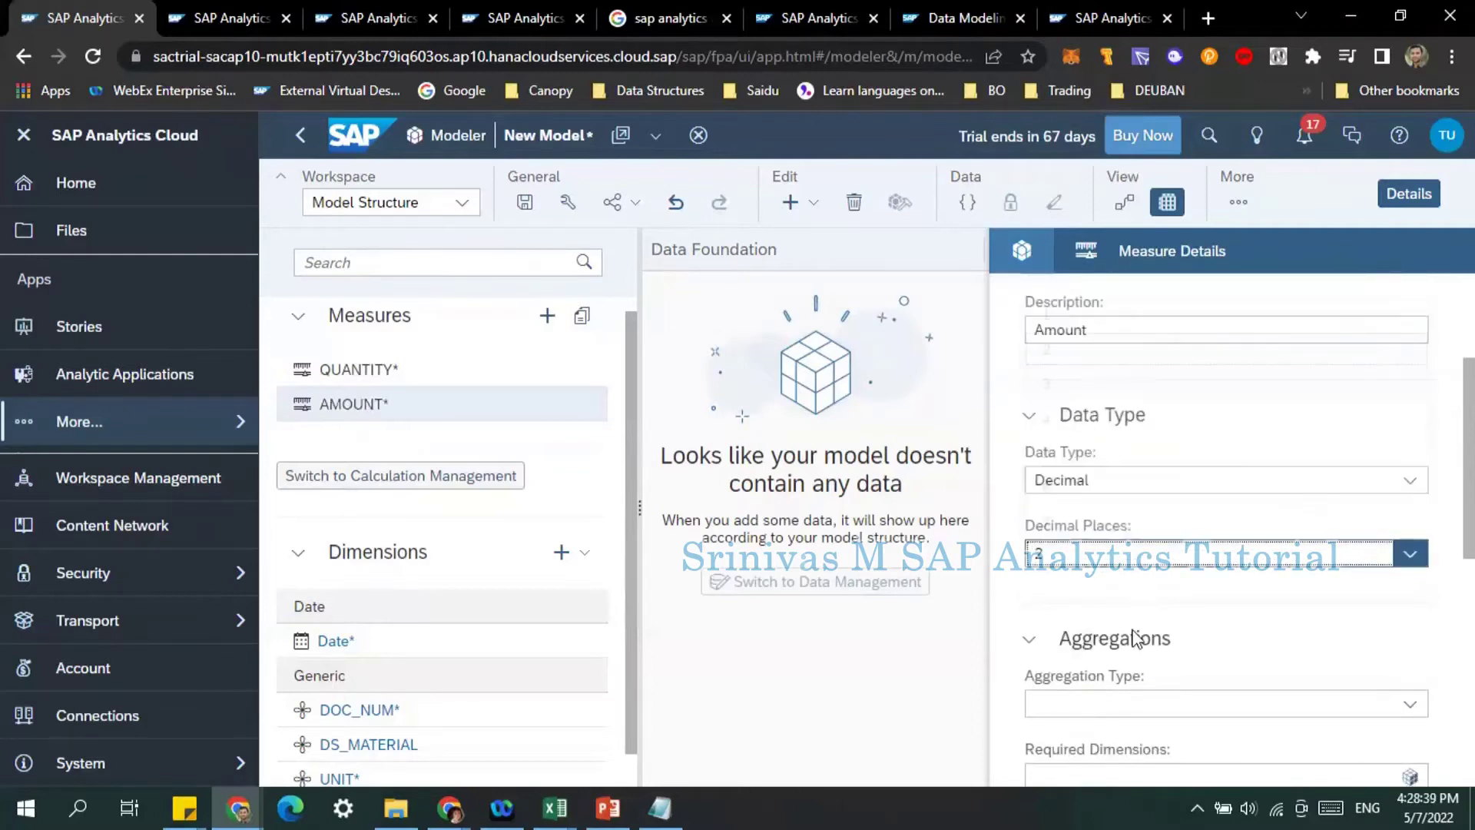
{"action": "scroll", "coordinate": [1162, 553], "scroll_direction": "down", "scroll_amount": 3}
{"action": "left_click", "coordinate": [1163, 595]}
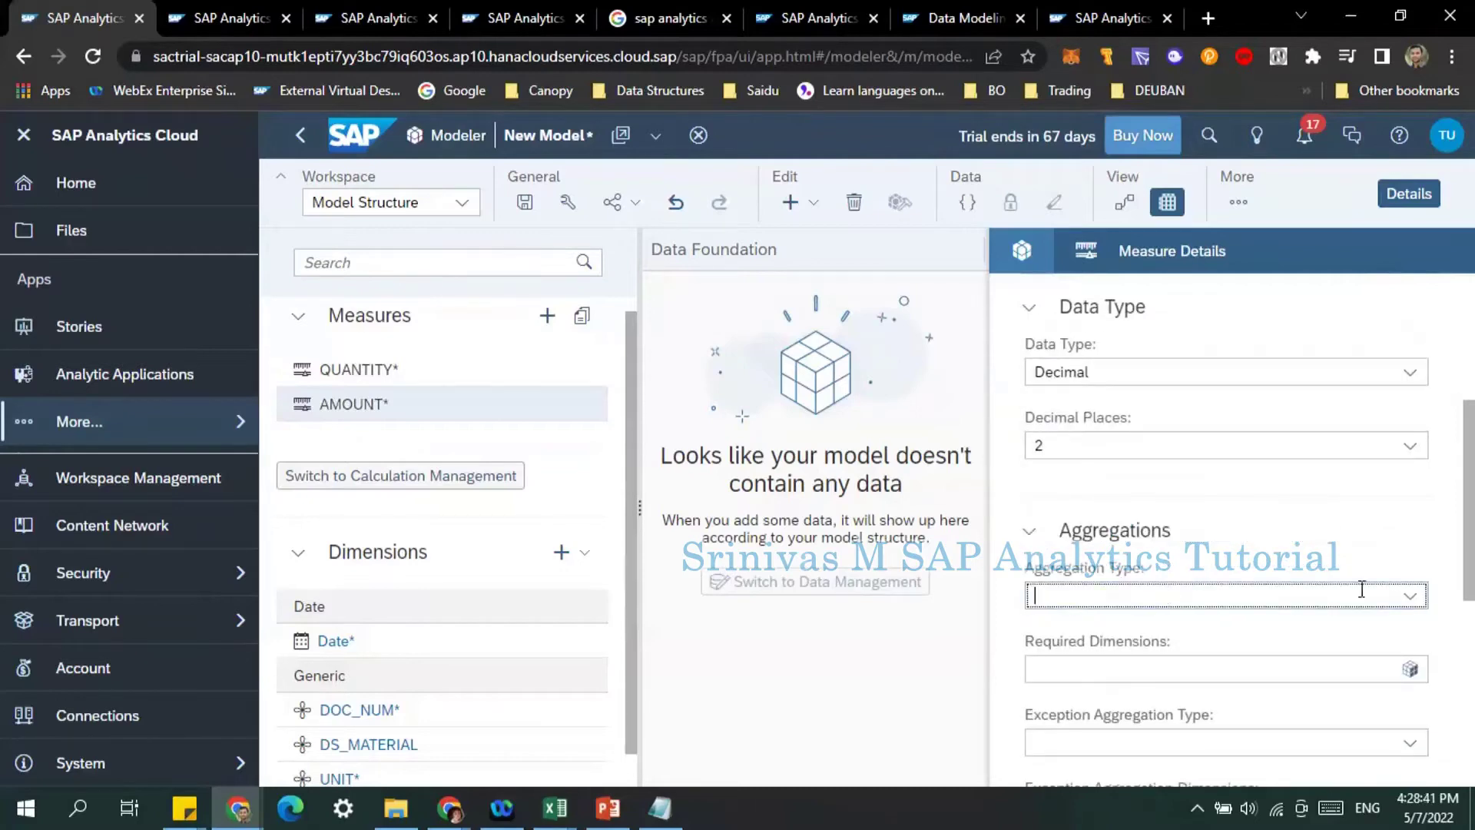
{"action": "left_click", "coordinate": [1412, 596]}
{"action": "left_click", "coordinate": [1159, 670]}
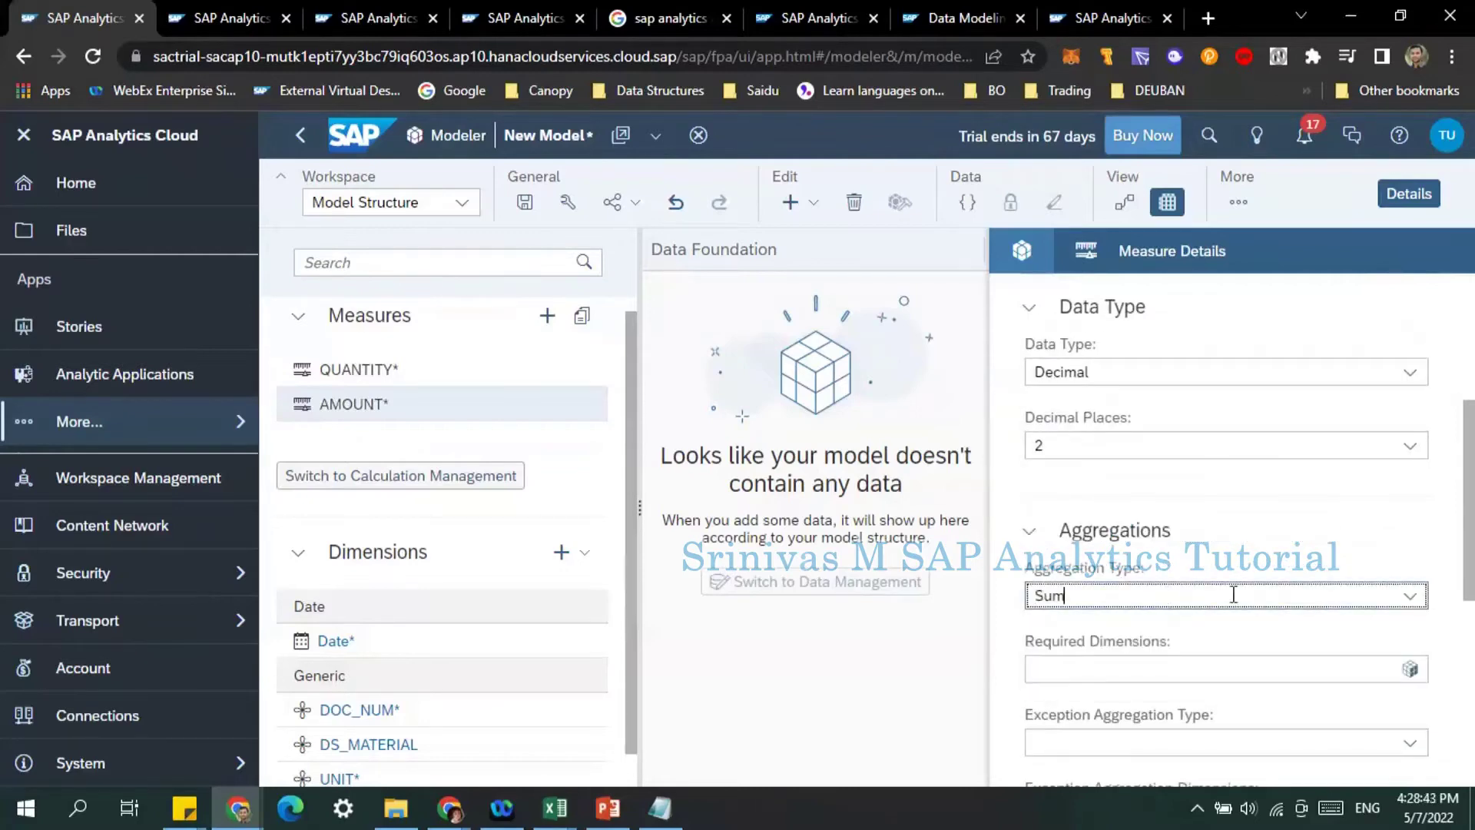
{"action": "left_click", "coordinate": [1287, 532]}
{"action": "scroll", "coordinate": [1306, 546], "scroll_direction": "down", "scroll_amount": 2}
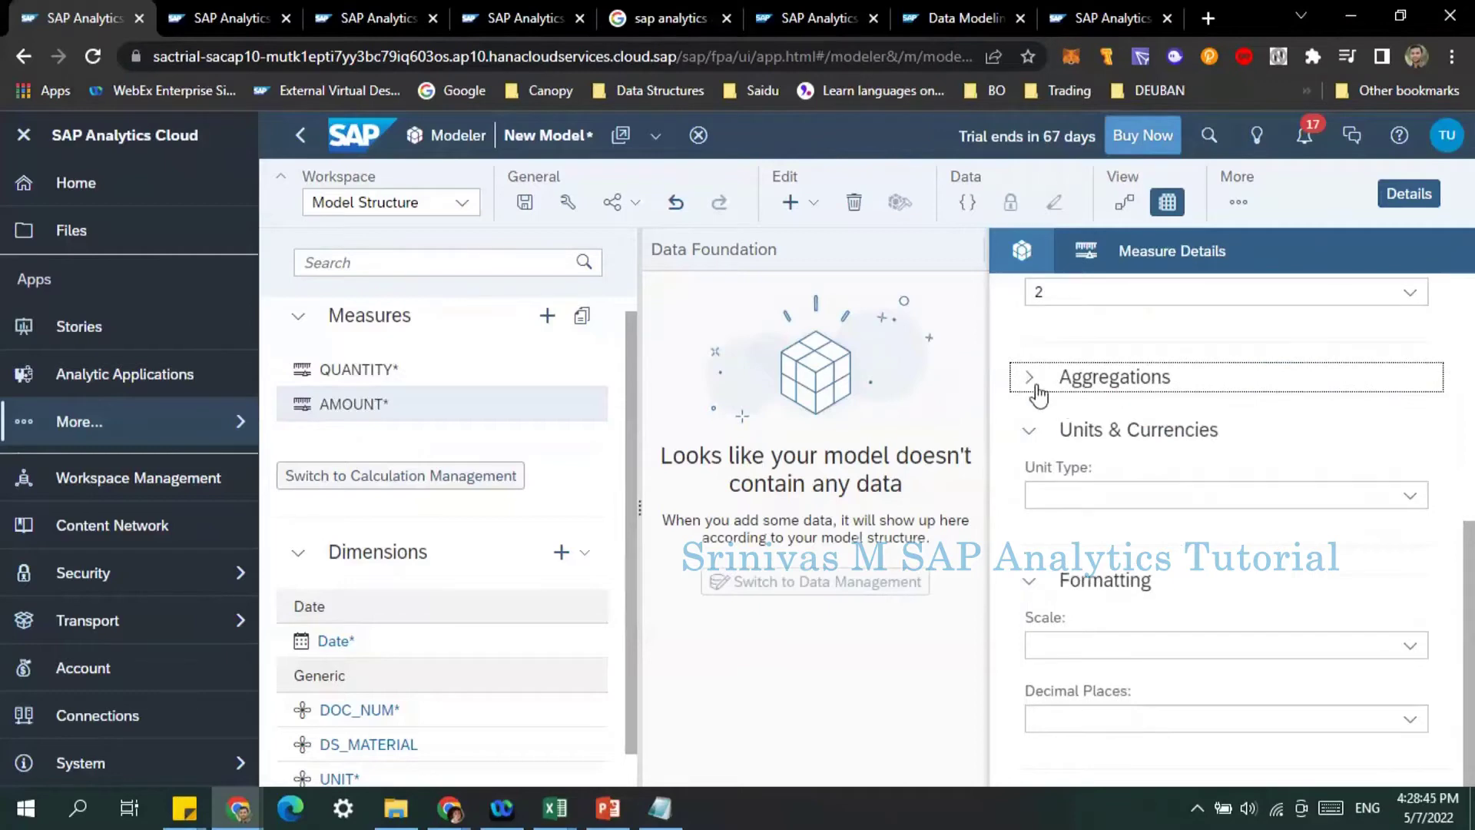
{"action": "left_click", "coordinate": [1030, 376]}
{"action": "scroll", "coordinate": [1162, 452], "scroll_direction": "down", "scroll_amount": 2}
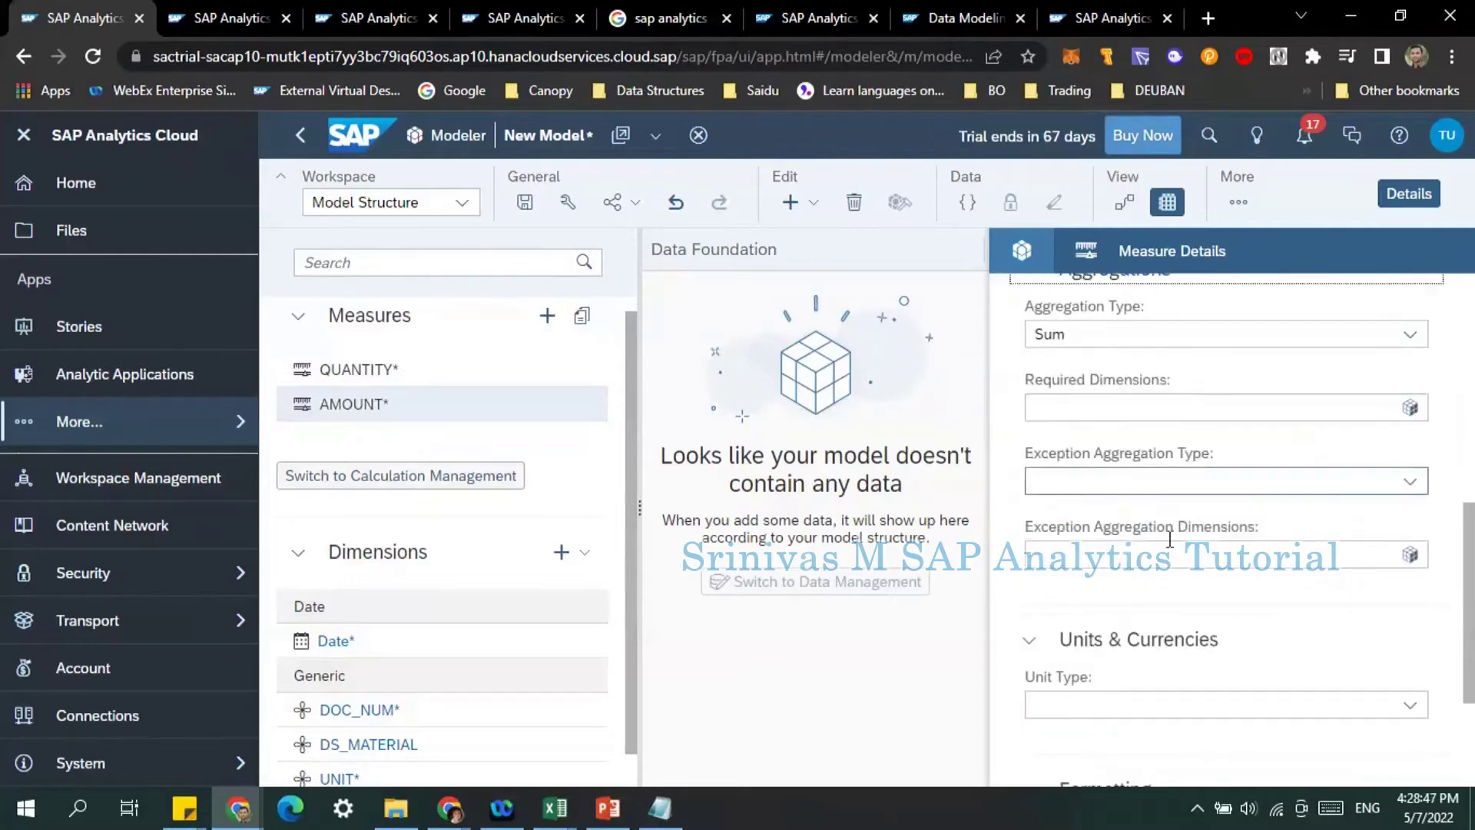
Choose a scale and set 2 decimal places in the AMOUNT measure's formatting settings.
{"action": "scroll", "coordinate": [1152, 607], "scroll_direction": "down", "scroll_amount": 2}
{"action": "scroll", "coordinate": [1152, 599], "scroll_direction": "down", "scroll_amount": 2}
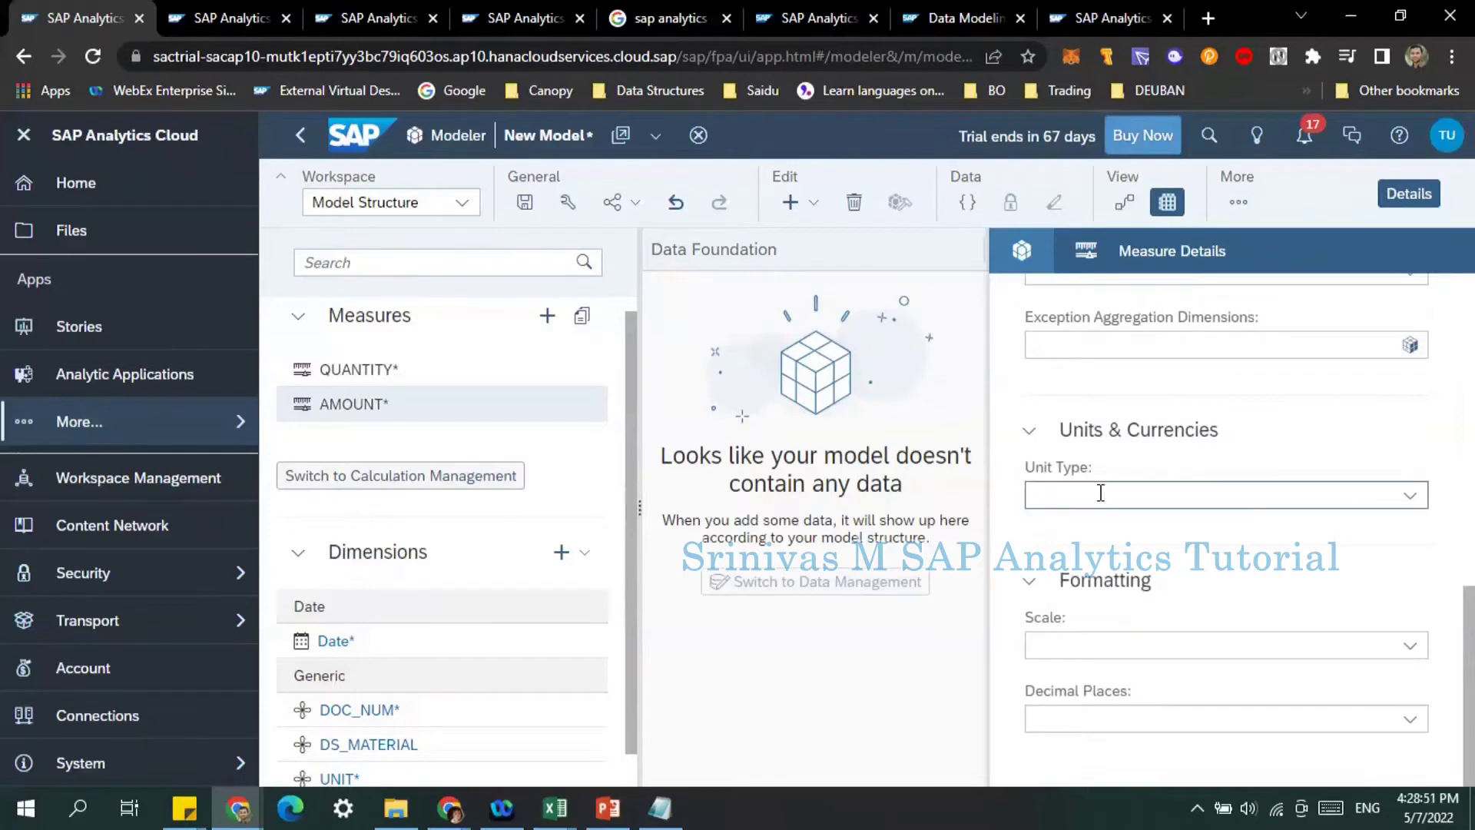
{"action": "left_click", "coordinate": [1393, 644]}
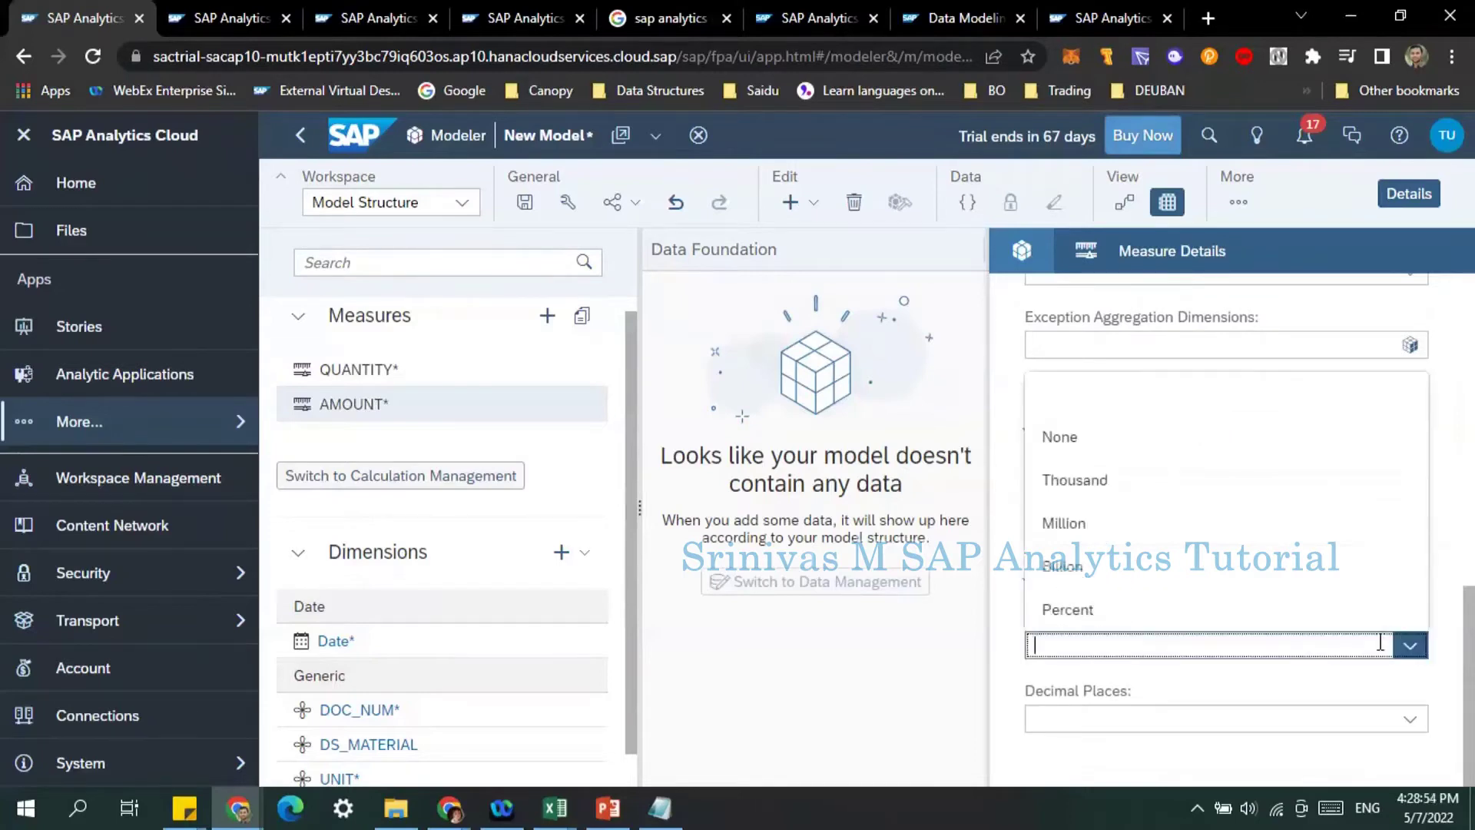
{"action": "left_click", "coordinate": [1138, 457]}
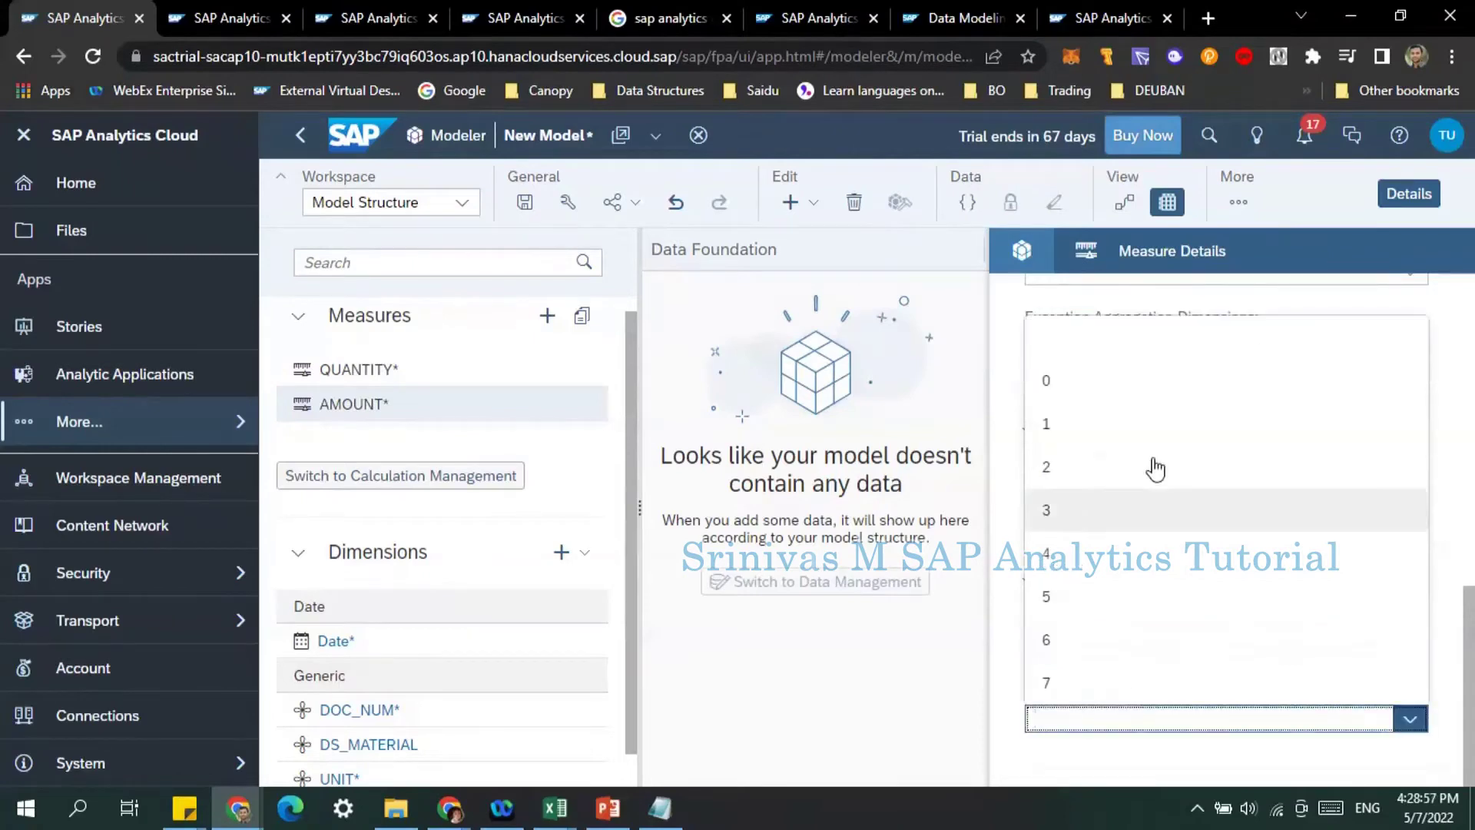
{"action": "type", "text": "2"}
{"action": "scroll", "coordinate": [1222, 565], "scroll_direction": "up", "scroll_amount": 10}
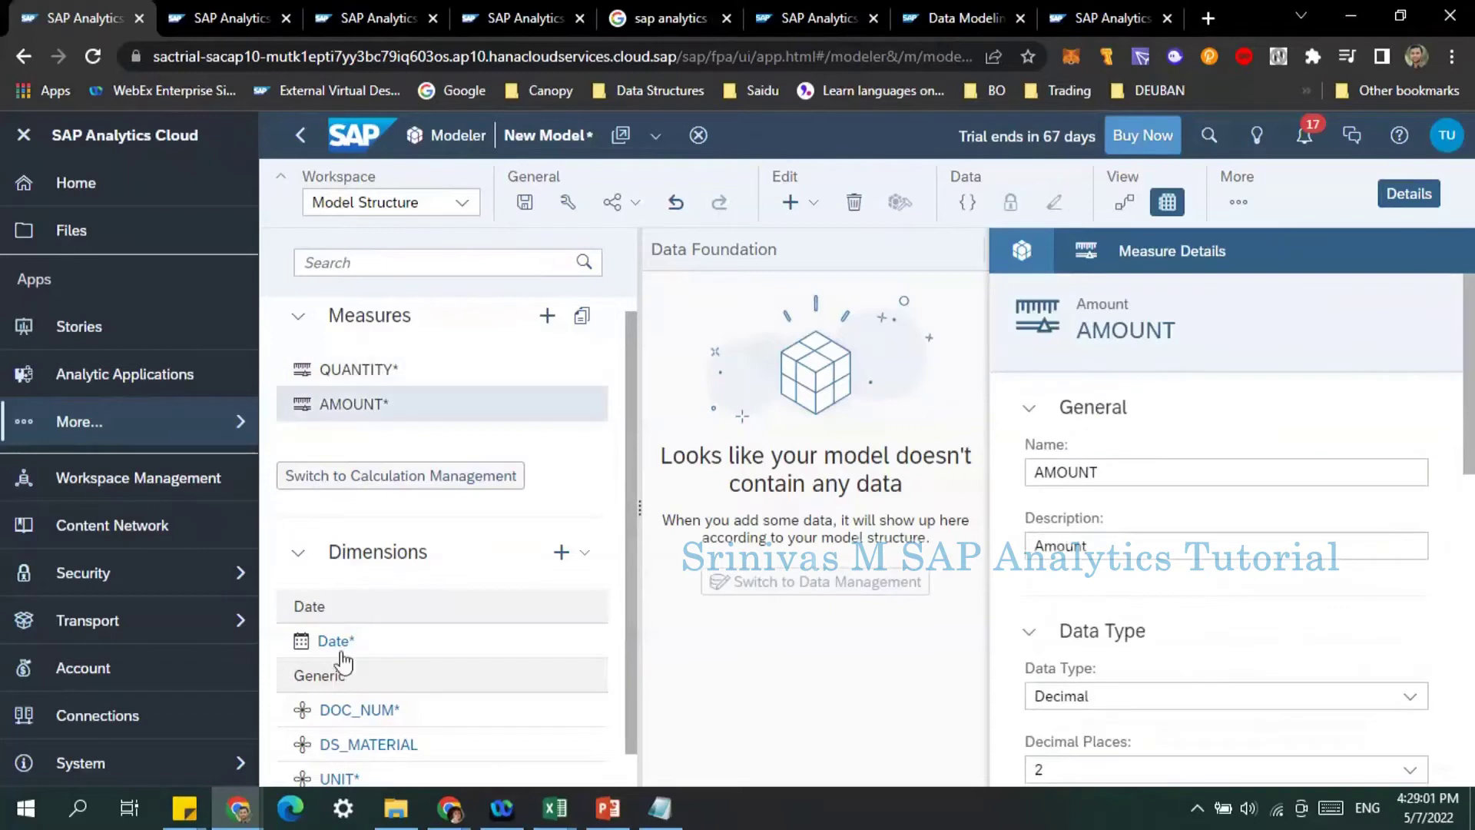
Review the dimension and measure lists, the UNIT dimension's details and the overall model details.
{"action": "scroll", "coordinate": [361, 707], "scroll_direction": "down", "scroll_amount": 1}
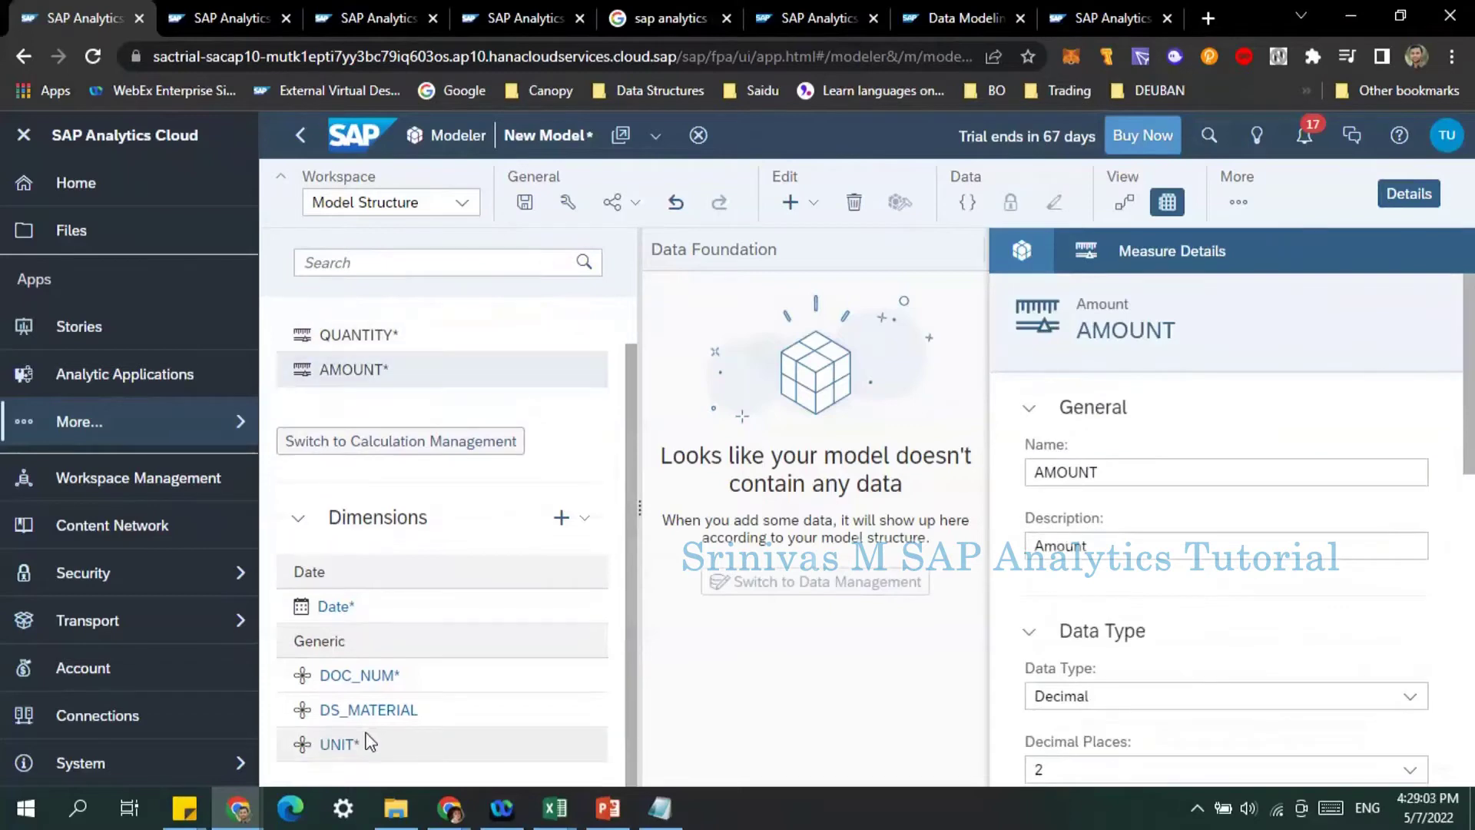
{"action": "left_click", "coordinate": [395, 748]}
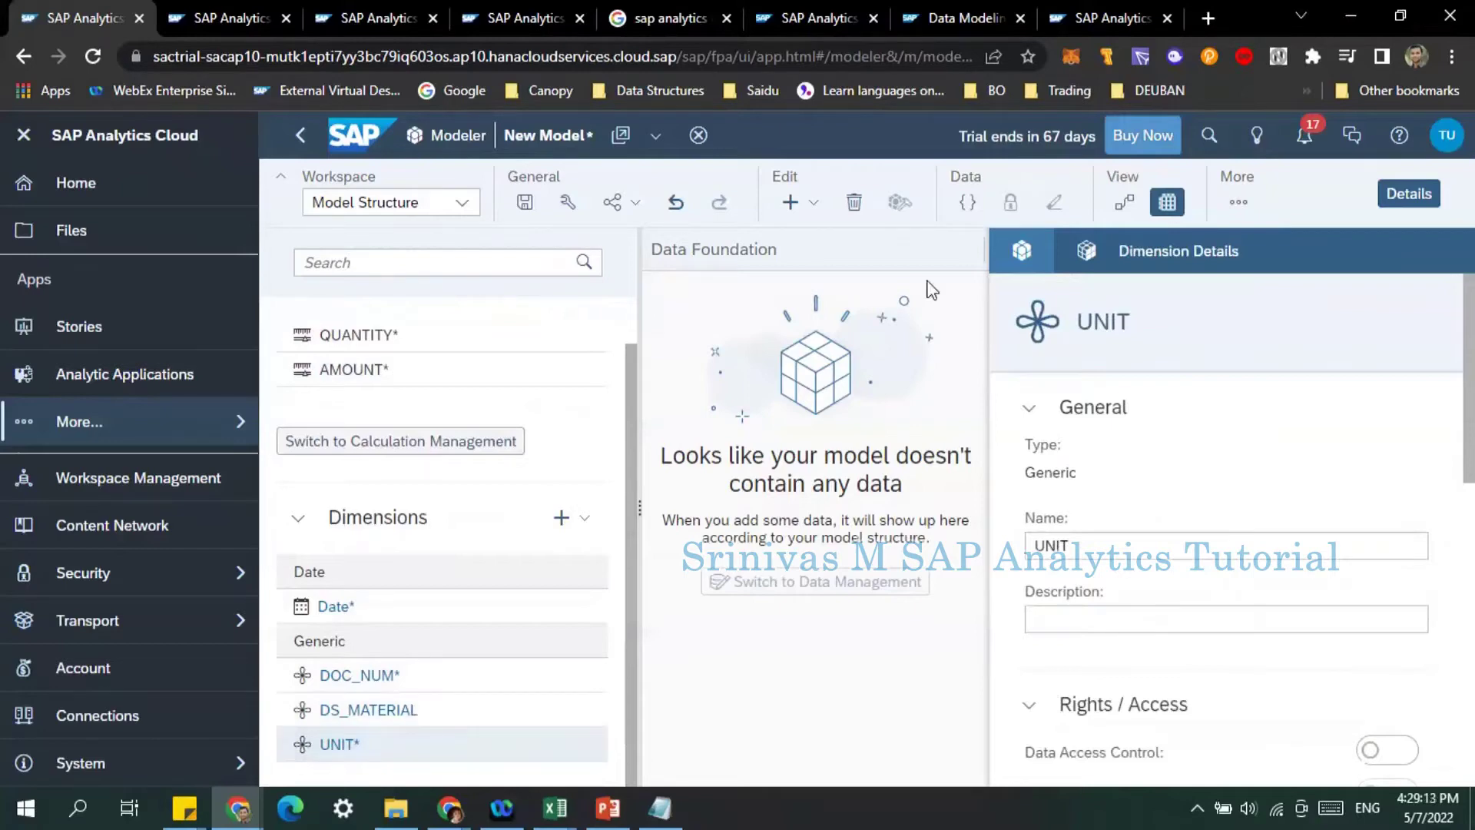
{"action": "scroll", "coordinate": [419, 365], "scroll_direction": "up", "scroll_amount": 1}
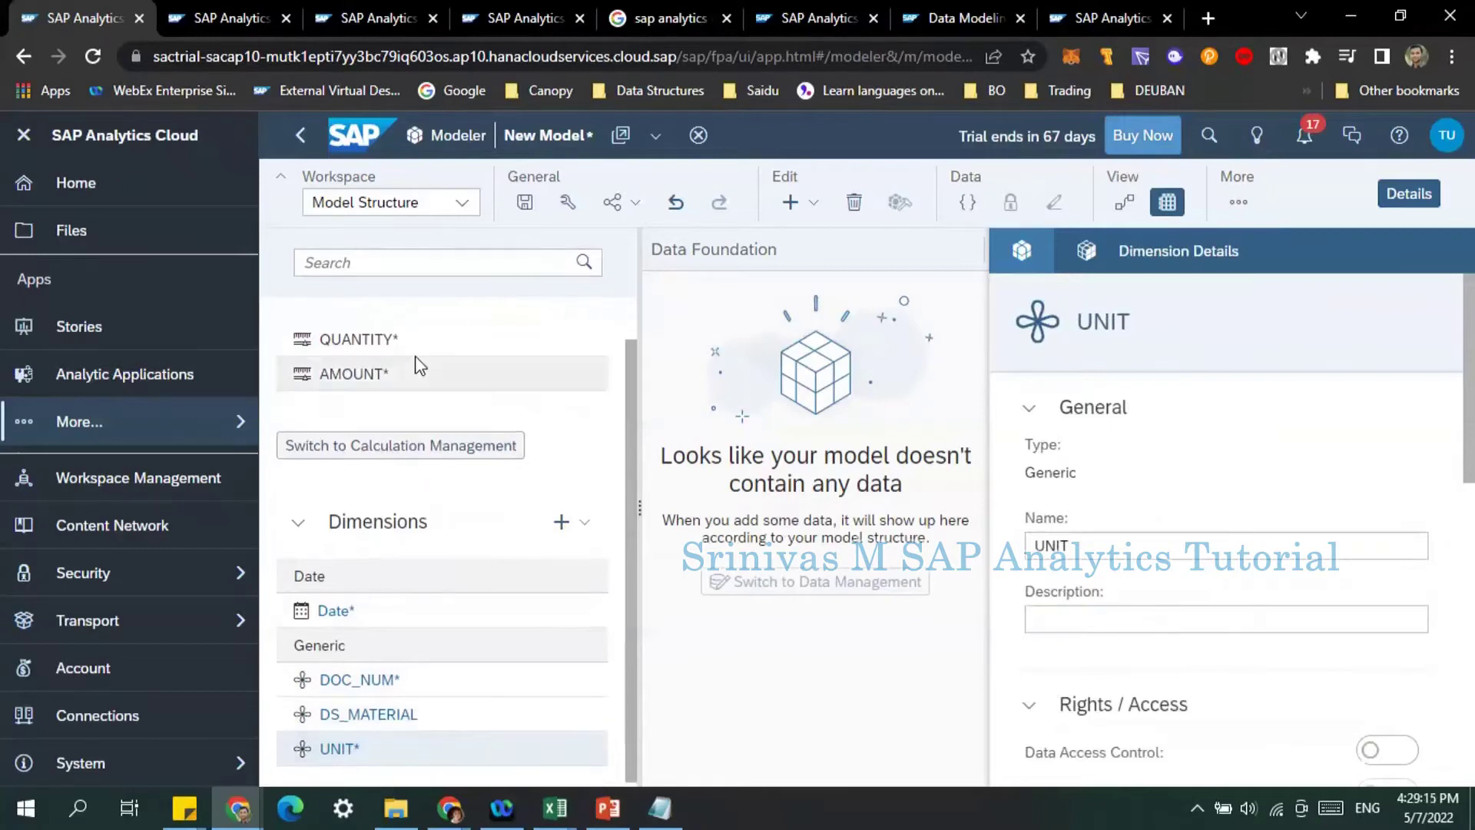
{"action": "scroll", "coordinate": [418, 364], "scroll_direction": "up", "scroll_amount": 2}
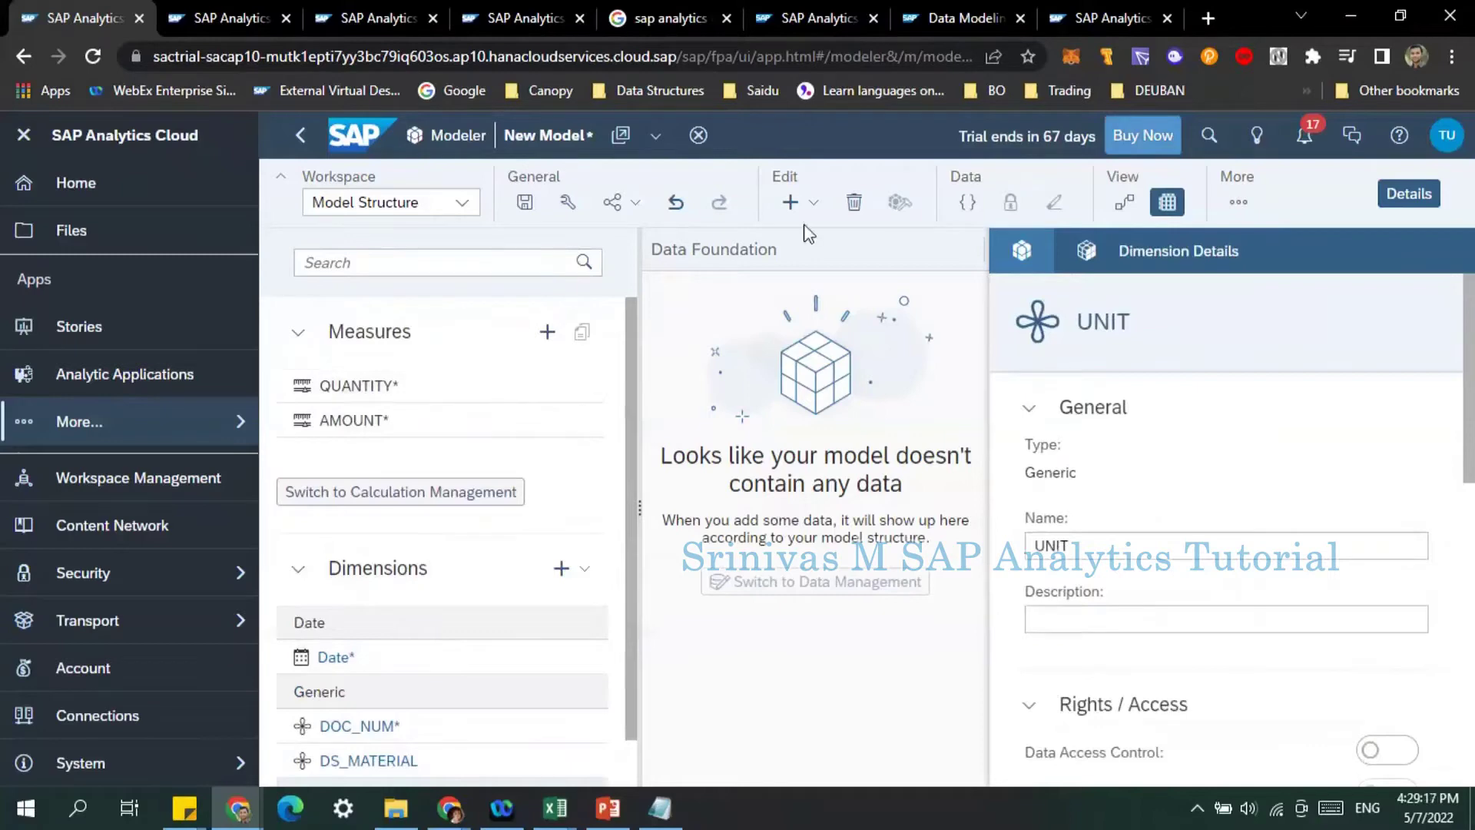
{"action": "left_click", "coordinate": [1022, 250]}
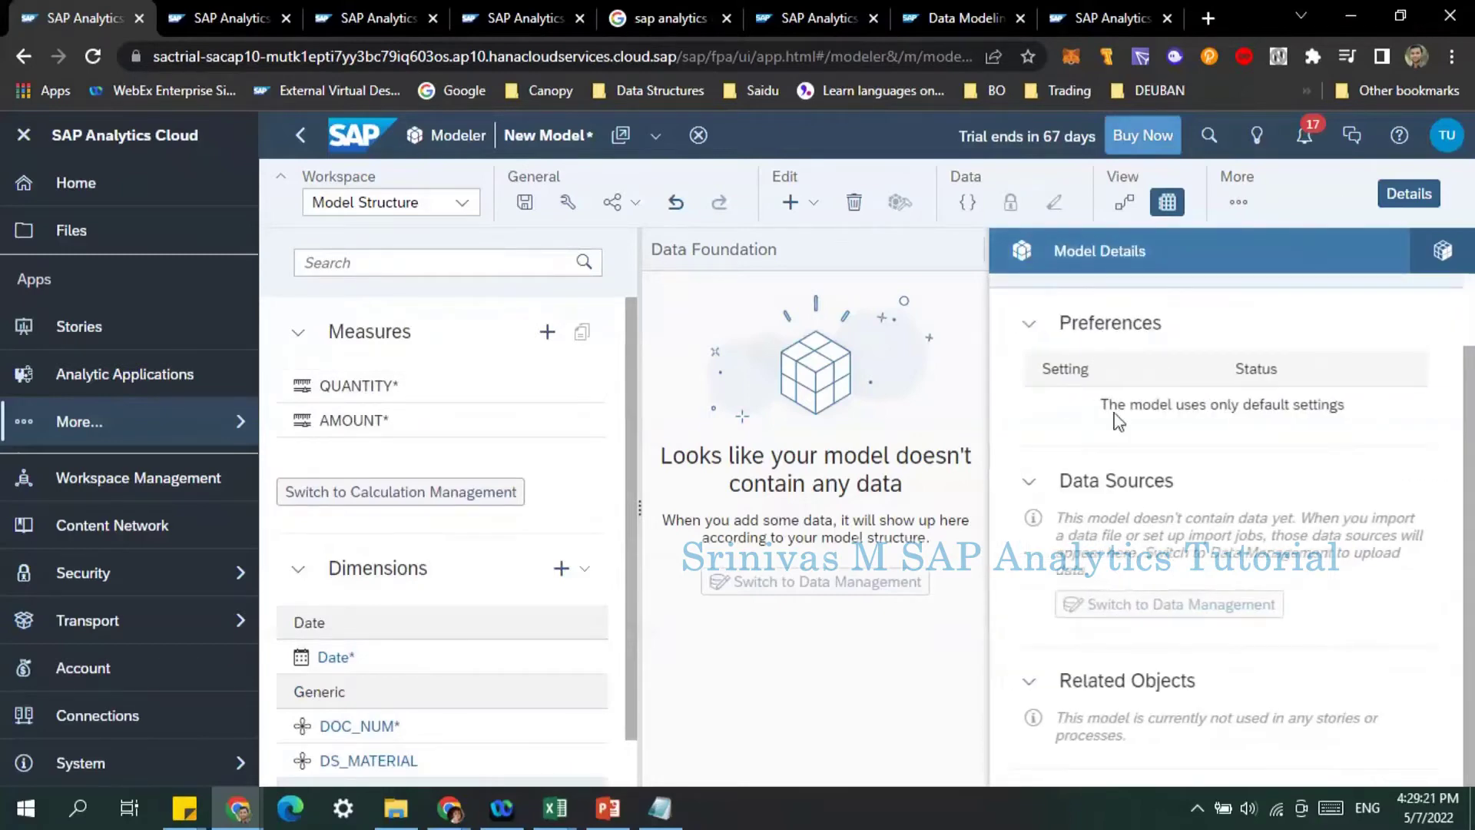
{"action": "scroll", "coordinate": [1113, 415], "scroll_direction": "up", "scroll_amount": 1}
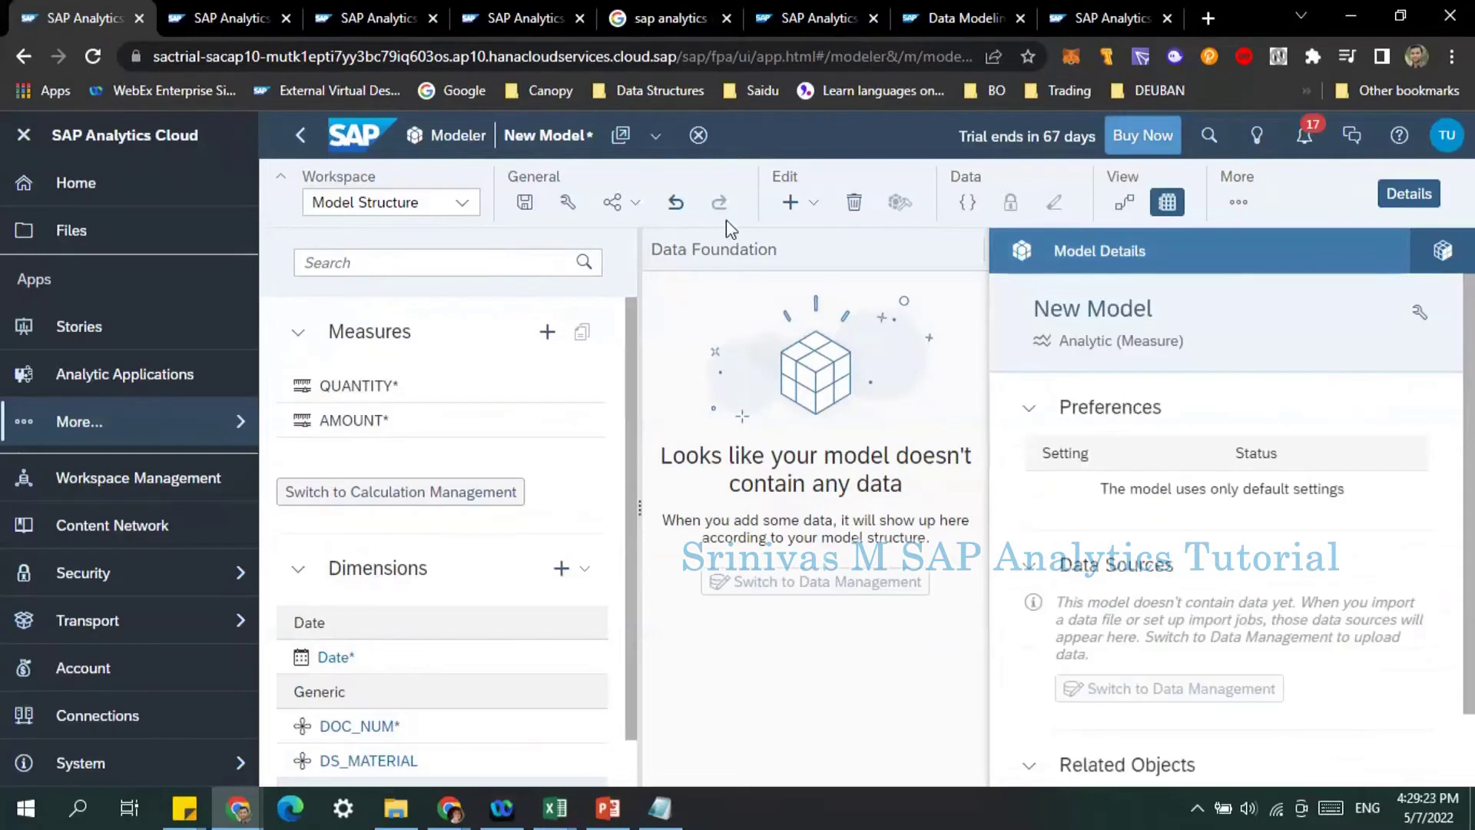
Save the model as Sales Data 4 in the SAC TRAINING folder.
{"action": "left_click", "coordinate": [524, 206]}
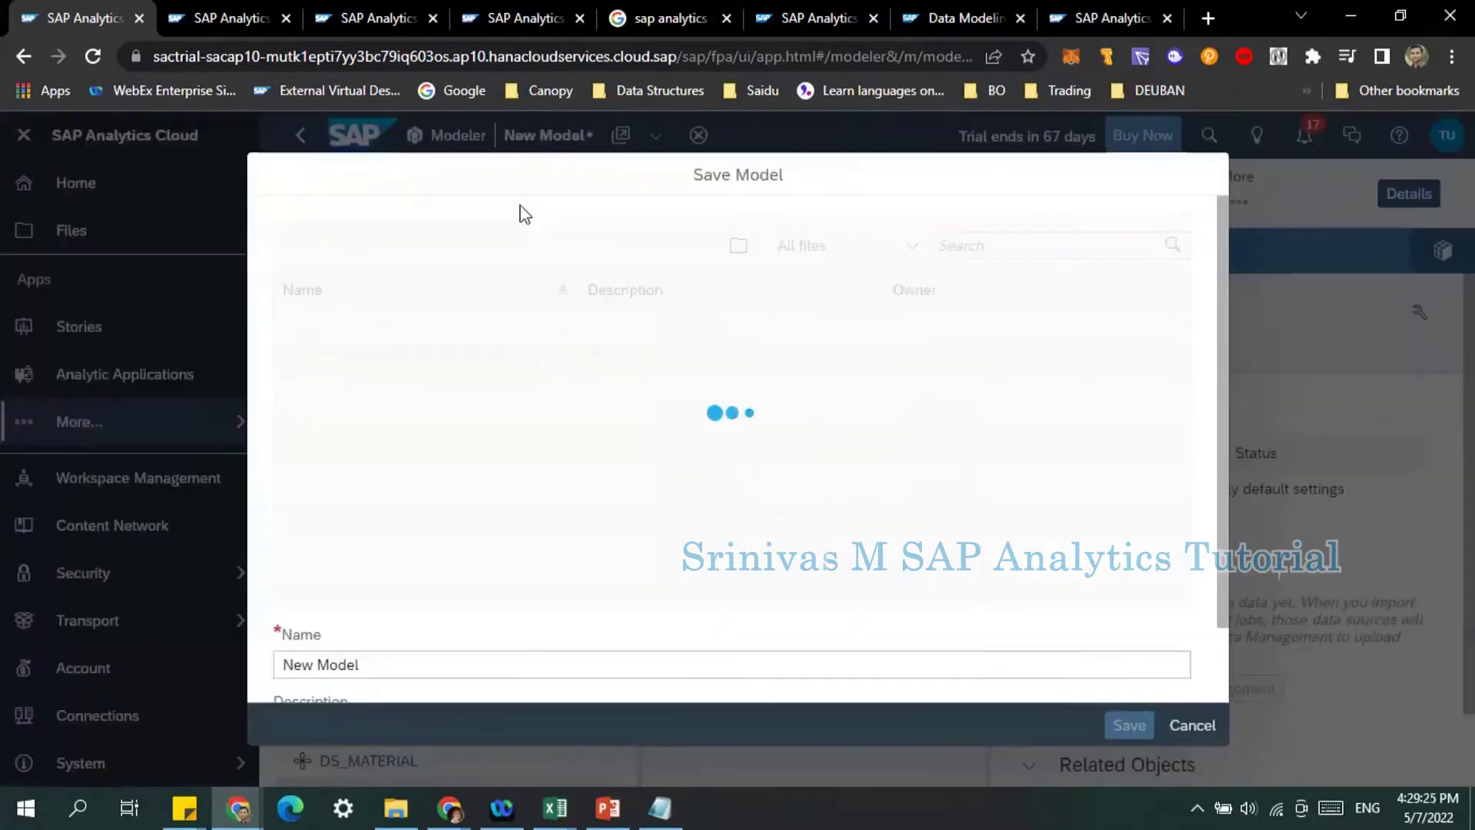
{"action": "double_click", "coordinate": [364, 415]}
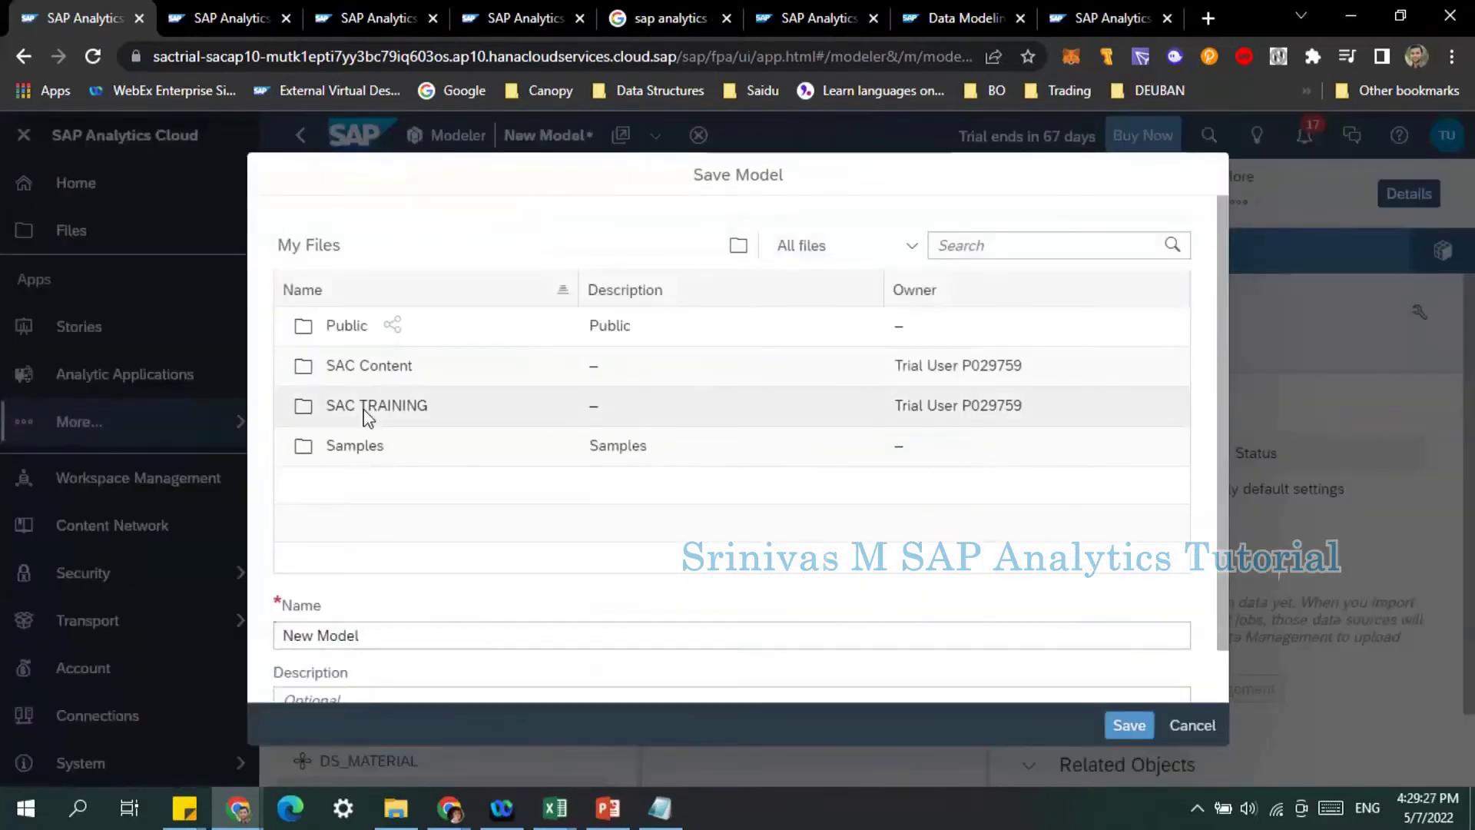
{"action": "key", "text": "ctrl+a"}
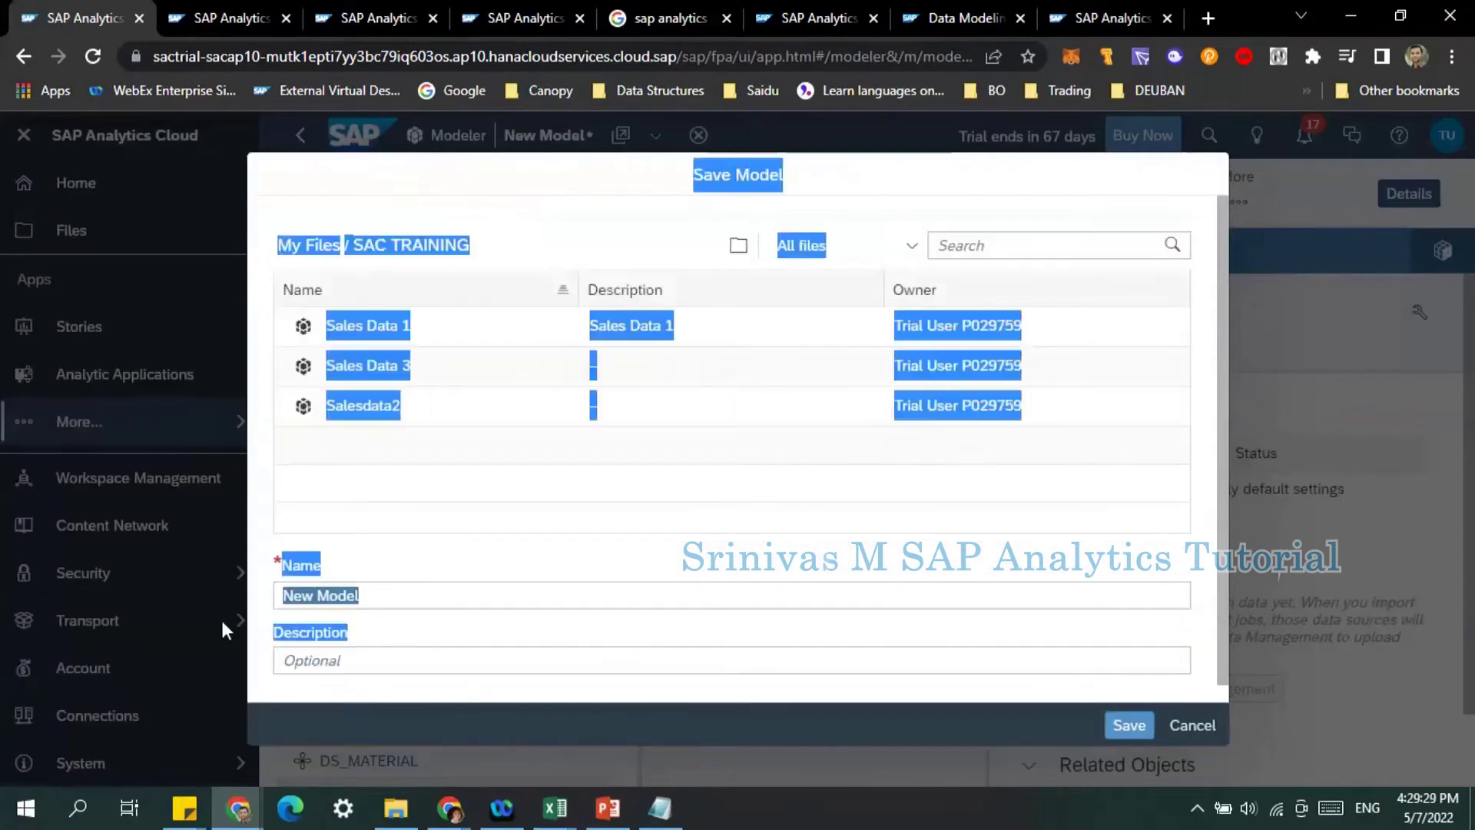
{"action": "left_click", "coordinate": [398, 606]}
{"action": "left_click_drag", "start_coordinate": [352, 599], "coordinate": [251, 602]}
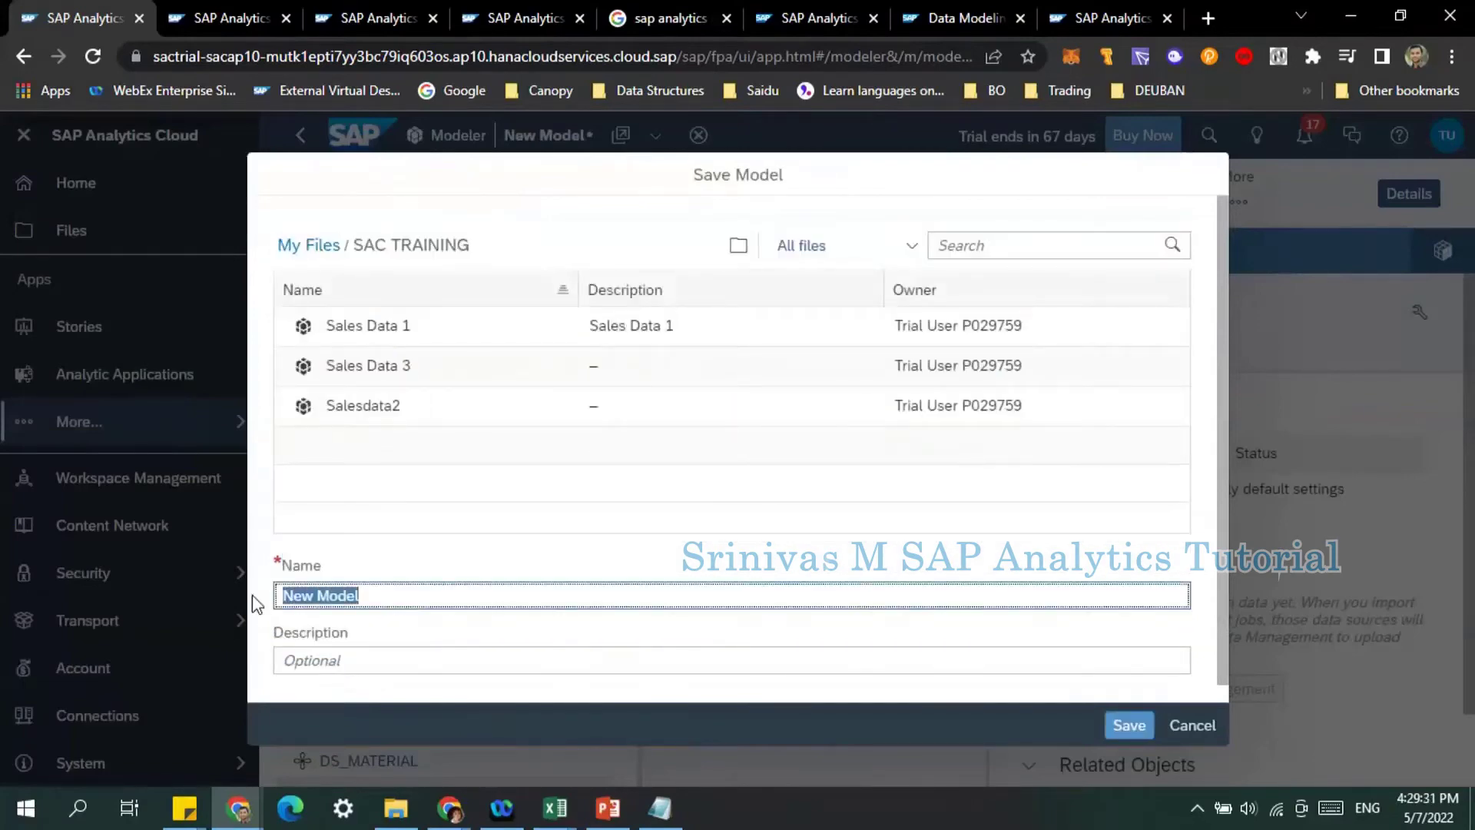
{"action": "type", "text": "Sales DAata"}
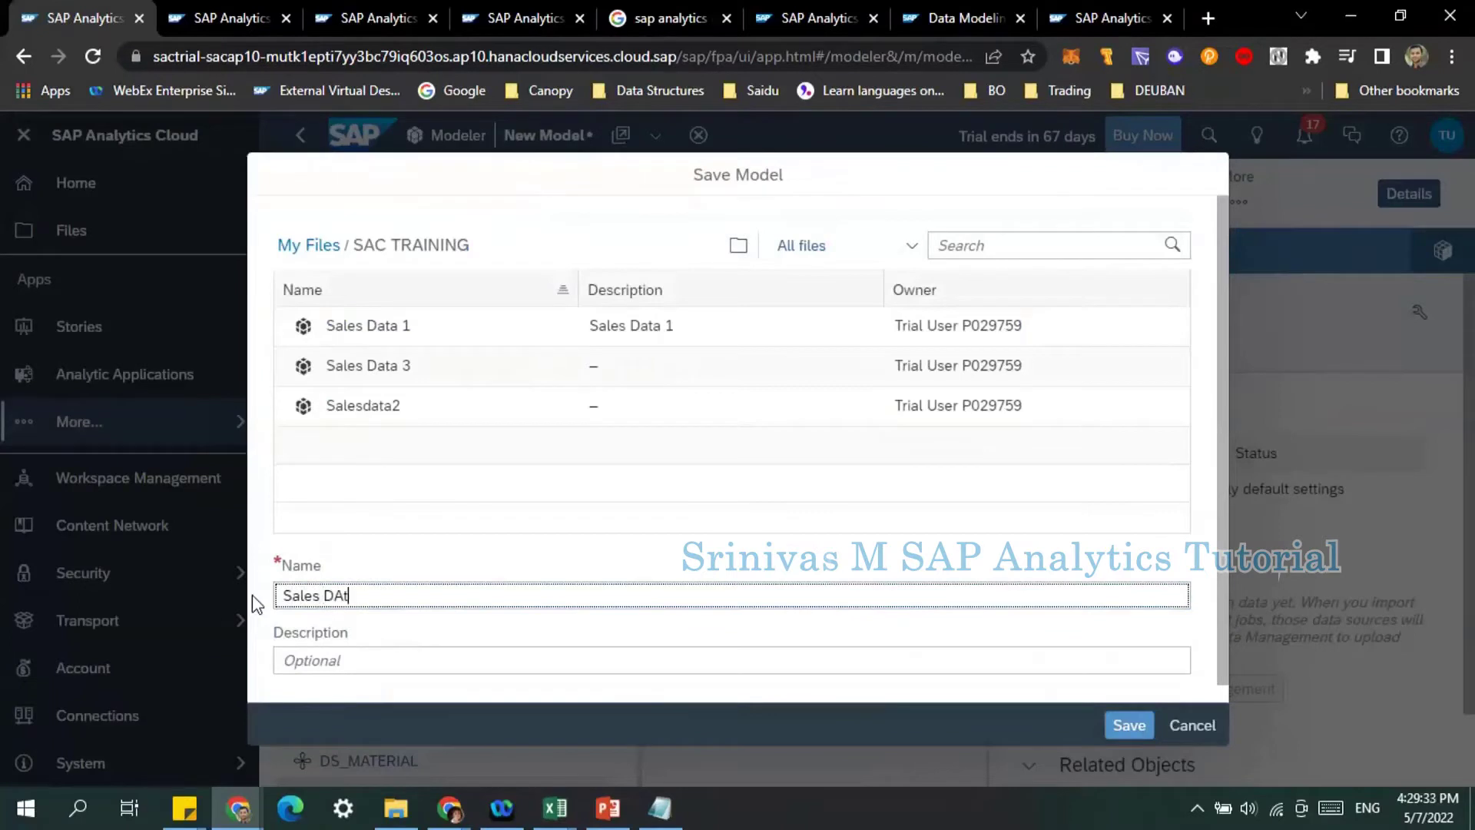
{"action": "key", "text": "BackSpace"}
{"action": "key", "text": "BackSpace"}
{"action": "type", "text": "ata"}
{"action": "key", "text": "BackSpace"}
{"action": "key", "text": "BackSpace"}
{"action": "key", "text": "BackSpace"}
{"action": "key", "text": "BackSpace"}
{"action": "type", "text": "ata 4"}
{"action": "left_click", "coordinate": [1129, 731]}
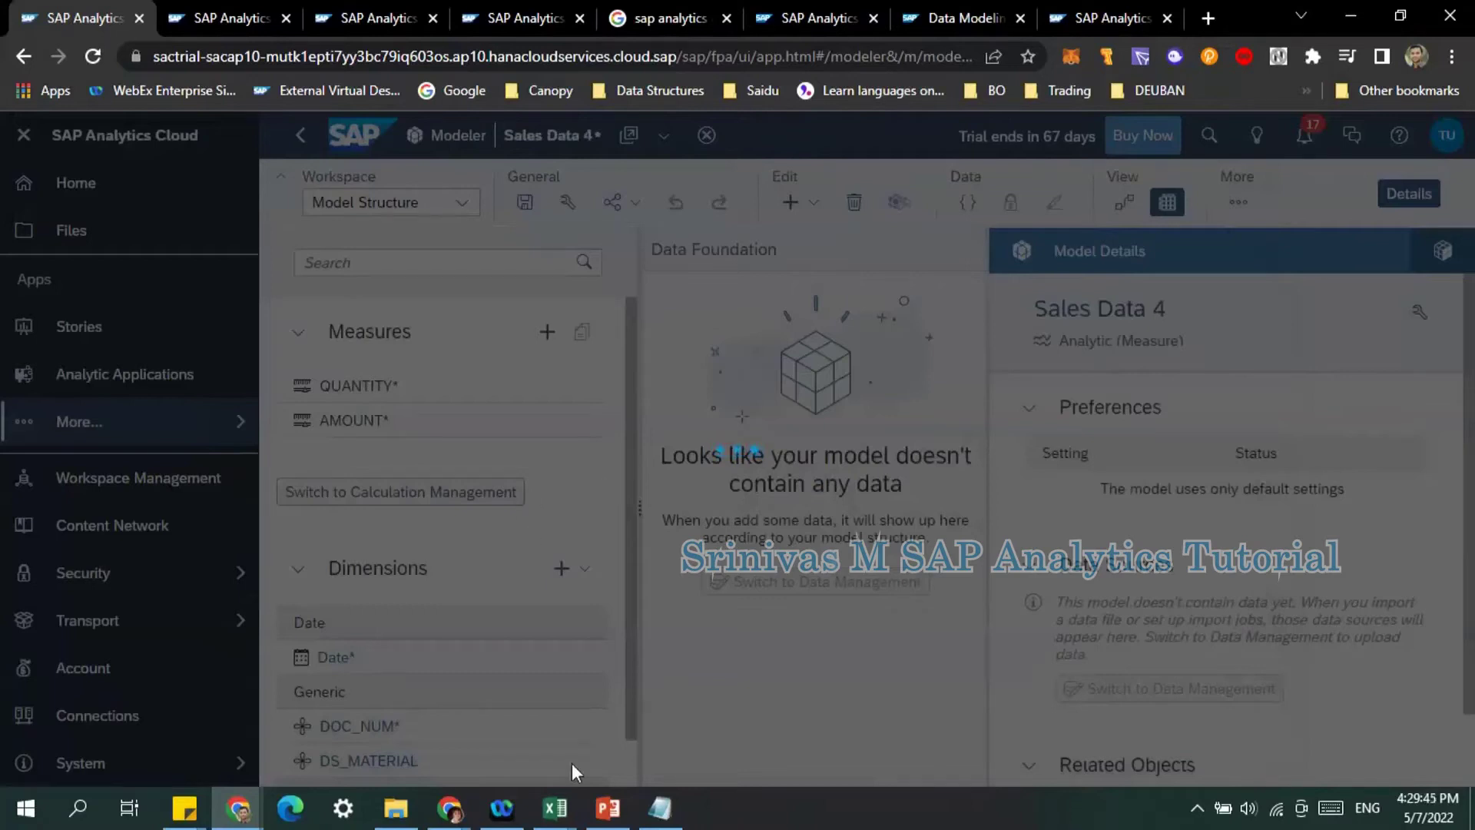
Switch to Sales data 1.csv in Excel and create a new blank workbook.
{"action": "mouse_move", "coordinate": [554, 807]}
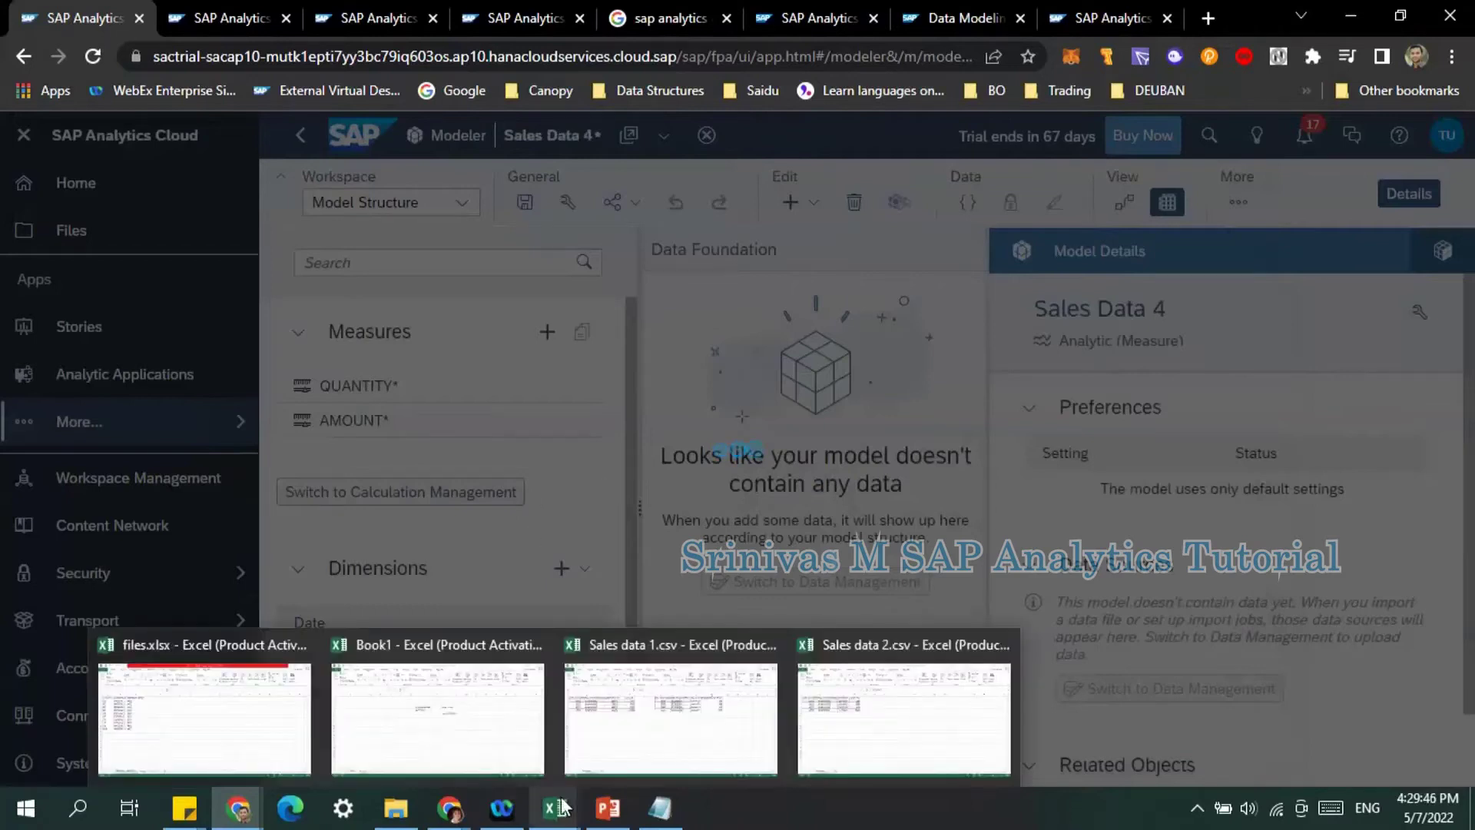
{"action": "left_click", "coordinate": [657, 725]}
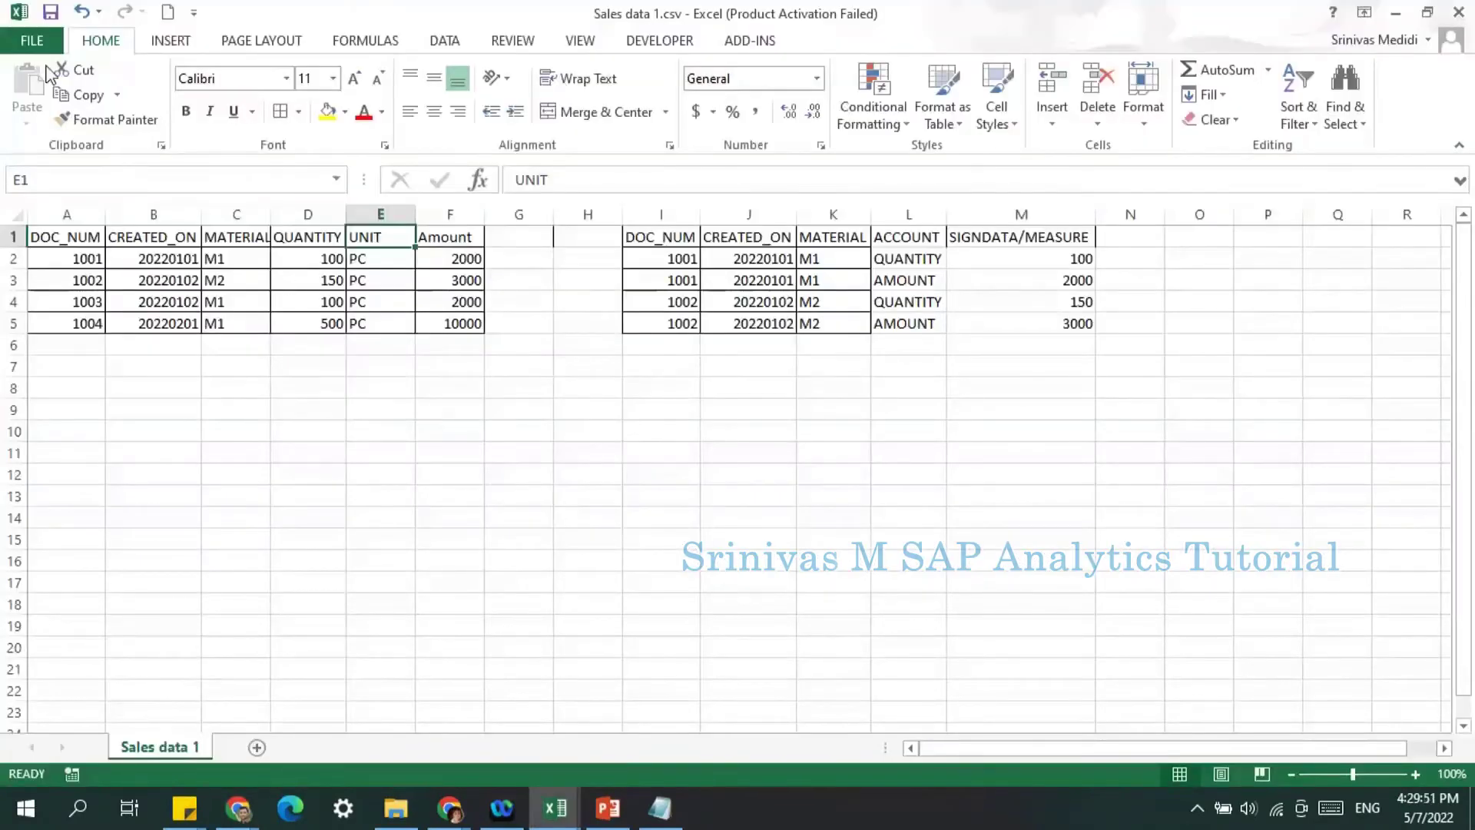
{"action": "left_click", "coordinate": [37, 43]}
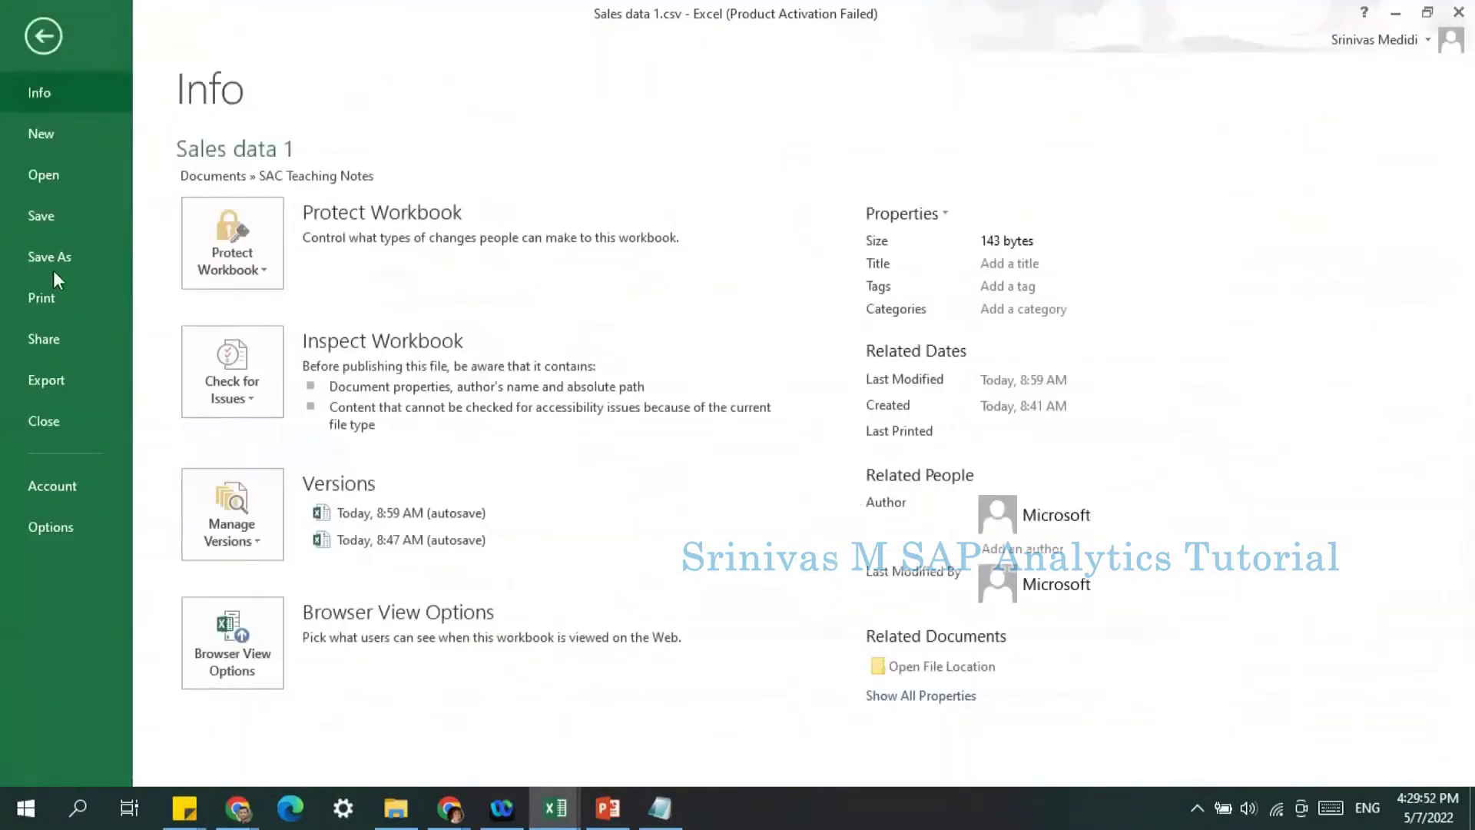
{"action": "left_click", "coordinate": [63, 137]}
{"action": "left_click", "coordinate": [326, 382]}
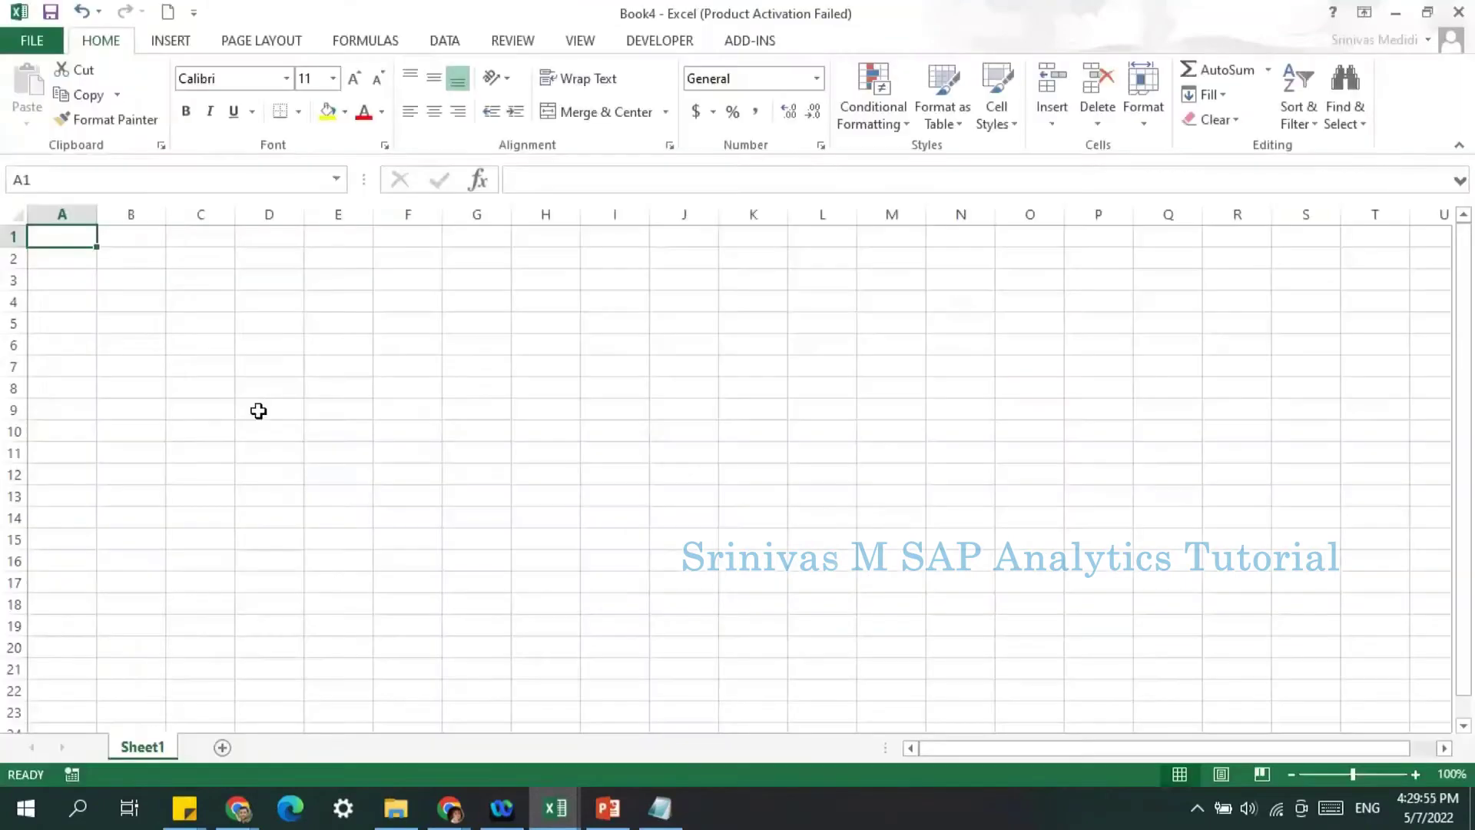
Copy the sales table in A1:F5, from DOC_NUM to Amount, from Sales data 1.csv into the new workbook at A1.
{"action": "key", "text": "alt+Tab"}
{"action": "left_click_drag", "start_coordinate": [65, 237], "coordinate": [414, 323]}
{"action": "key", "text": "ctrl+c"}
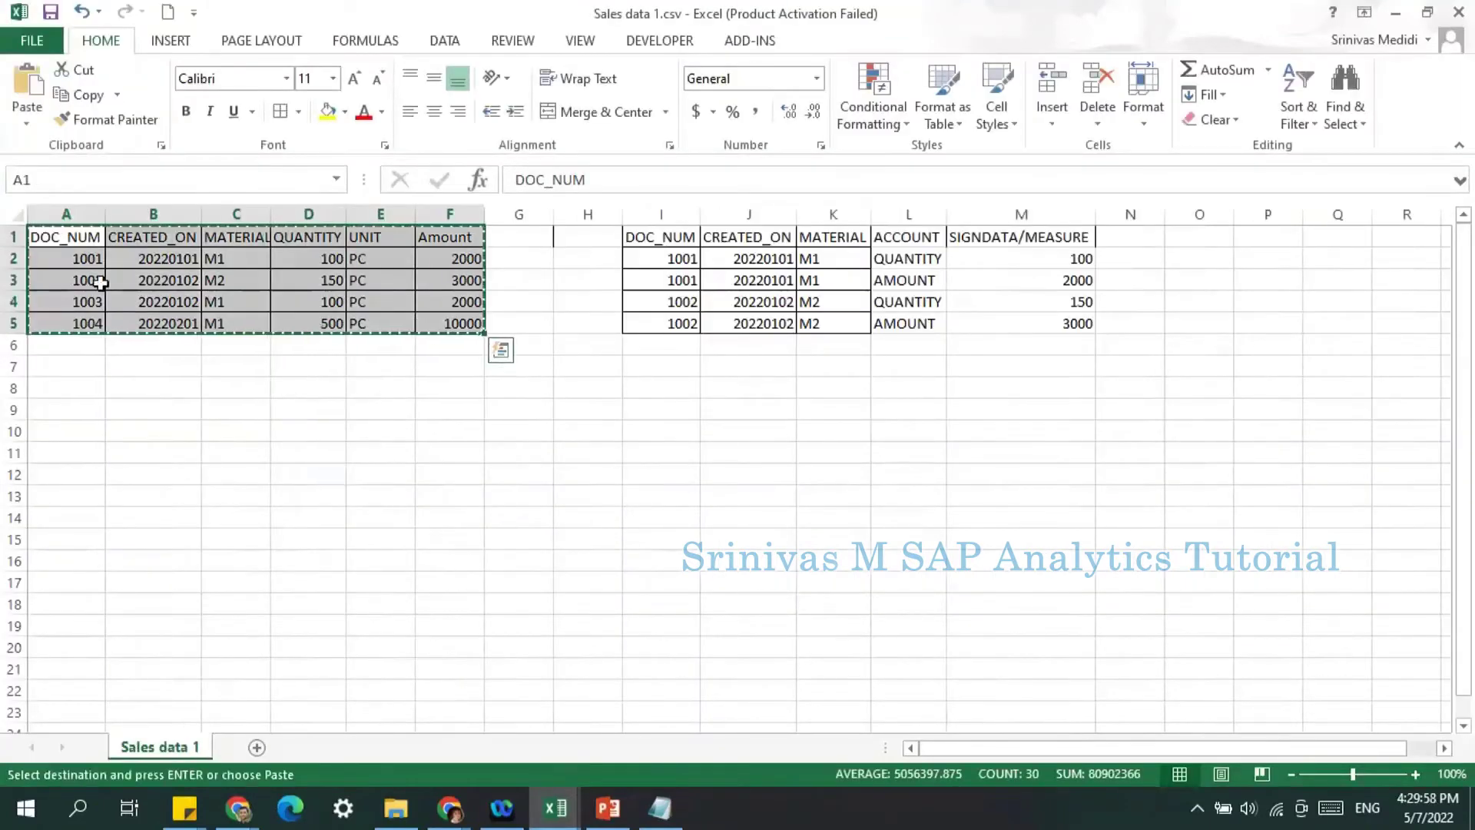
{"action": "key", "text": "alt+Tab"}
{"action": "key", "text": "ctrl+v"}
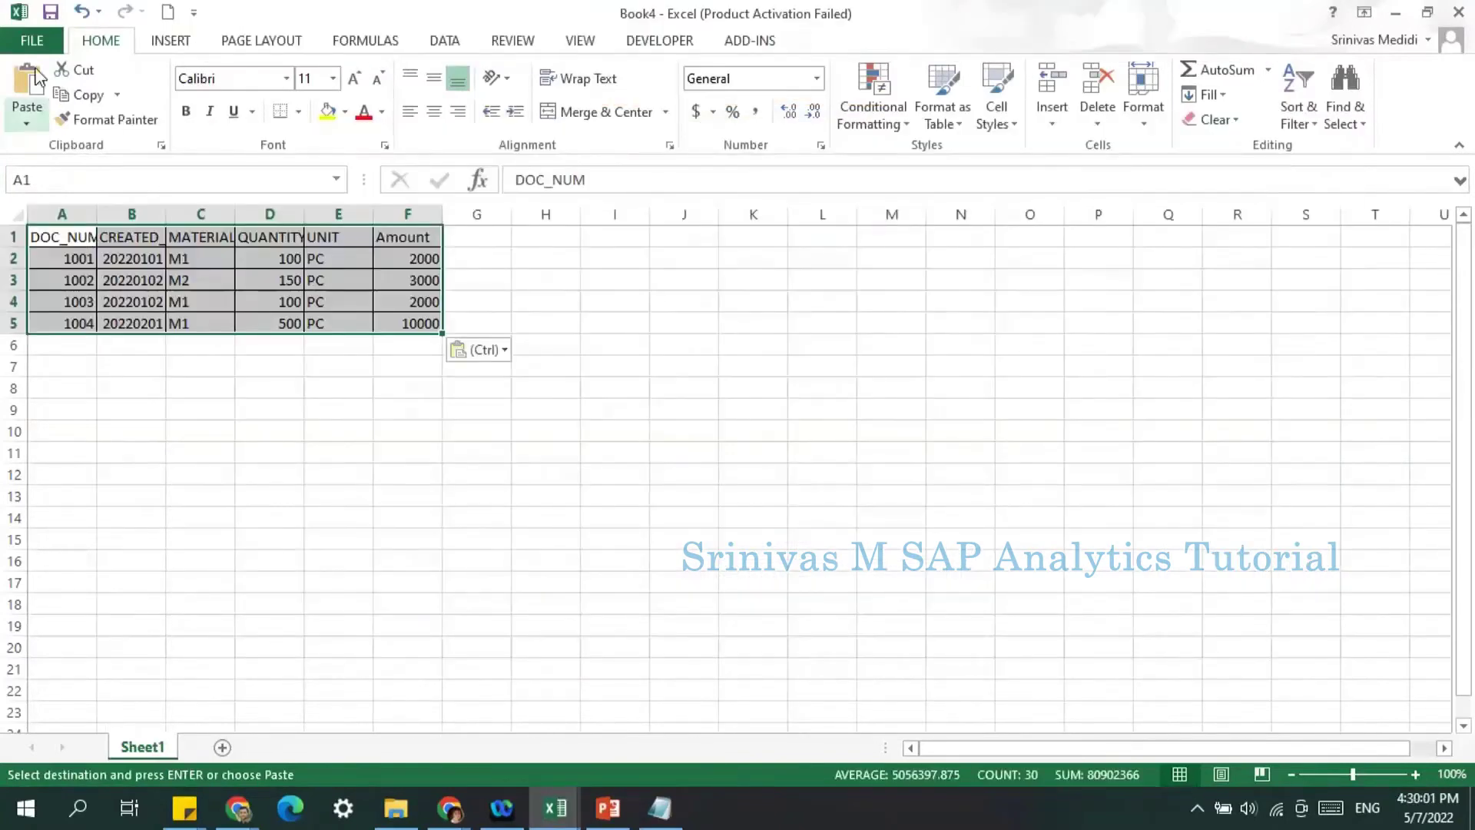
Save the new workbook as Sales data 3.csv in the SAC Teaching Notes folder, in CSV (Comma delimited) format.
{"action": "left_click", "coordinate": [31, 40]}
{"action": "left_click", "coordinate": [49, 265]}
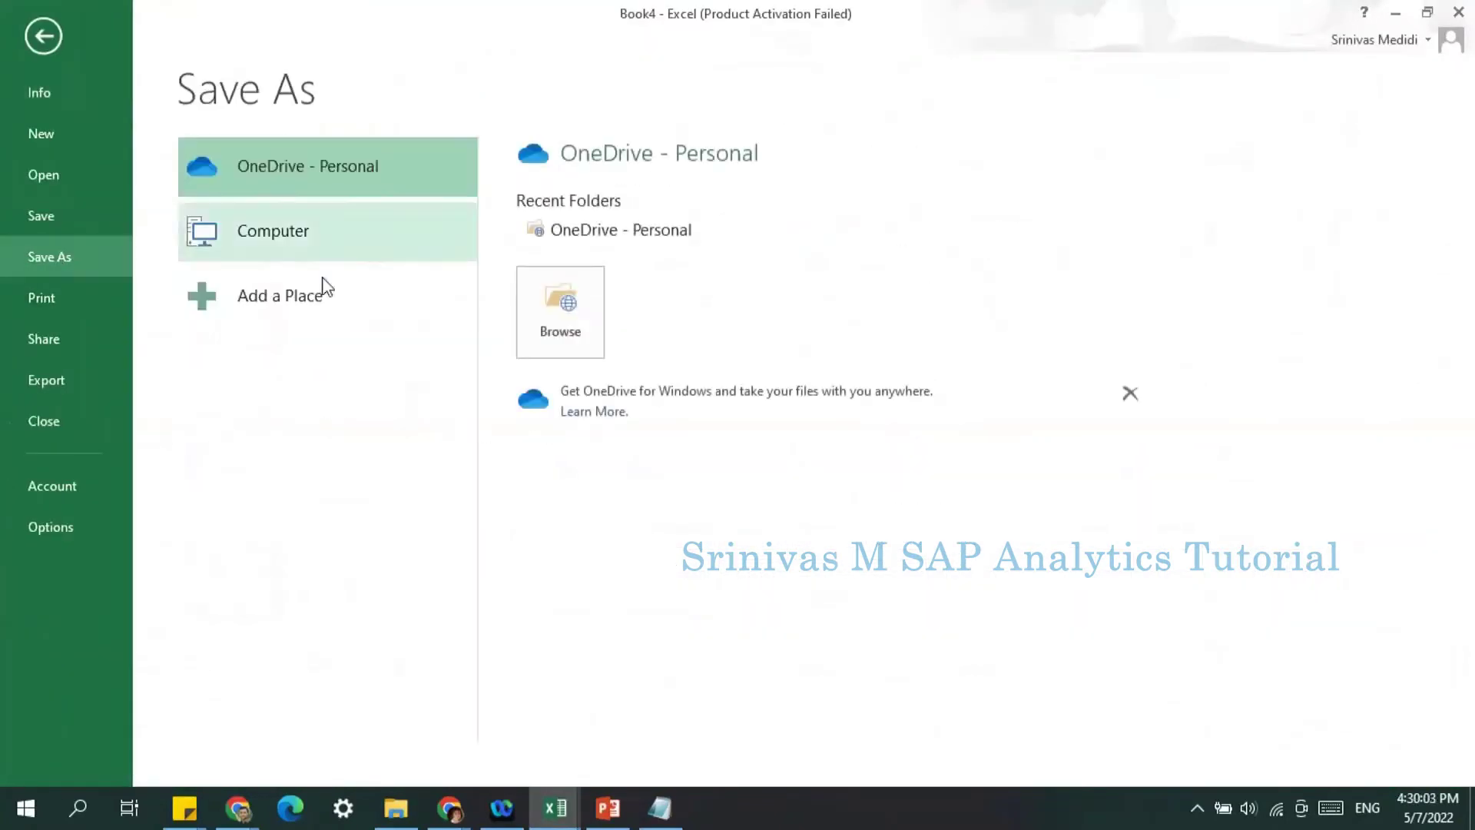
{"action": "left_click", "coordinate": [319, 234]}
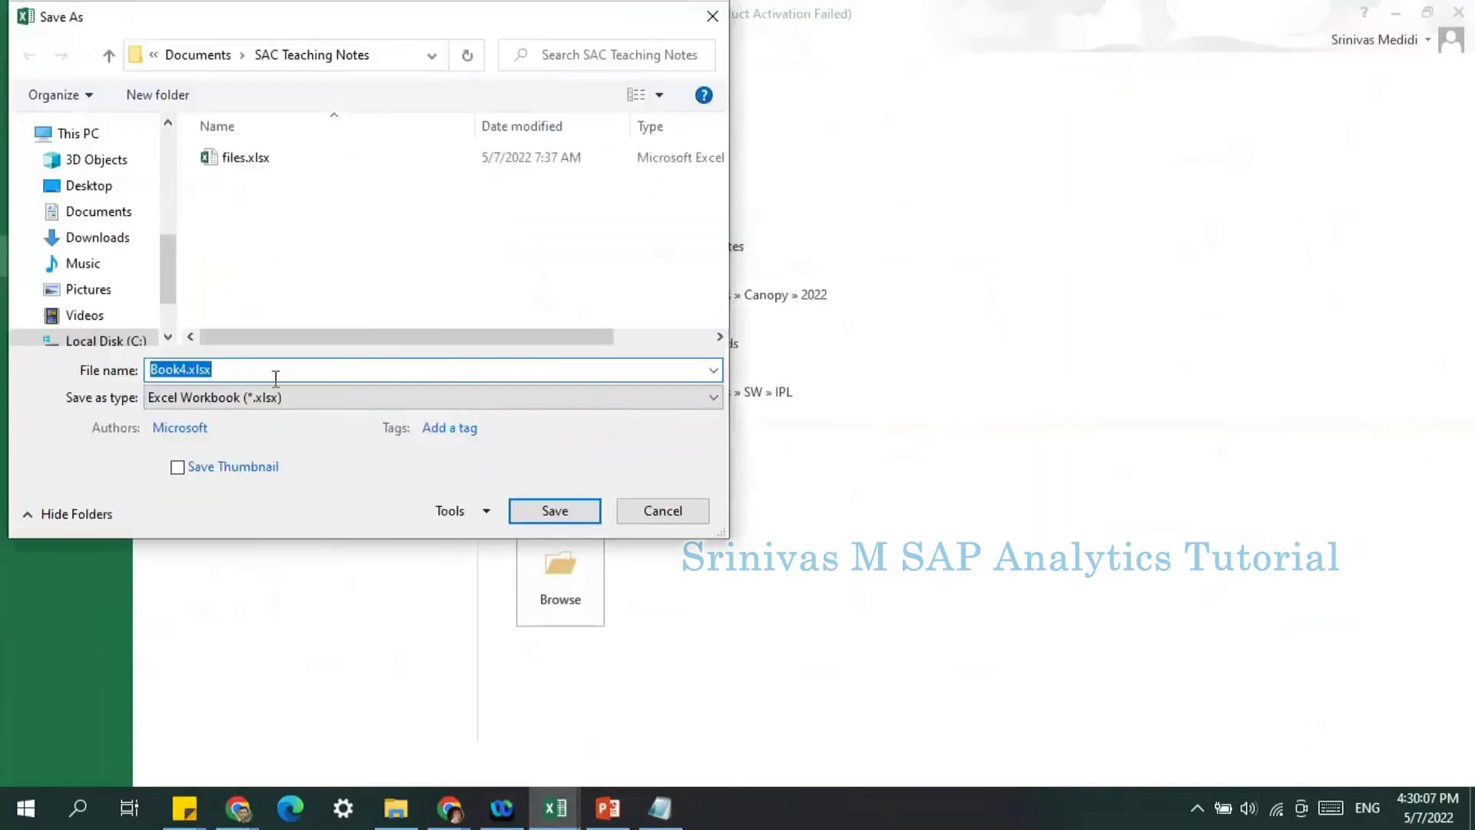
{"action": "left_click", "coordinate": [276, 397]}
{"action": "left_click", "coordinate": [242, 240]}
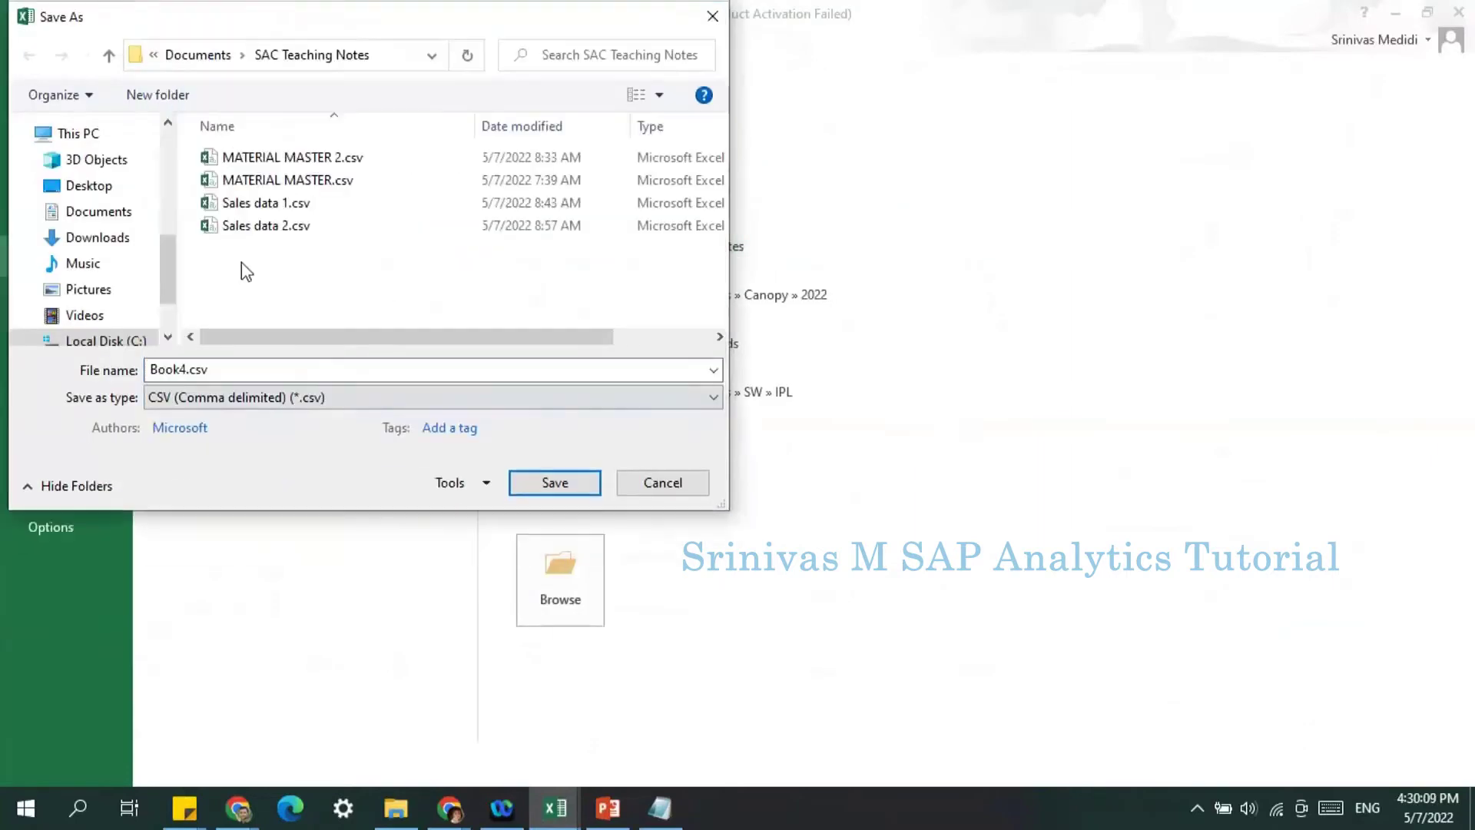
{"action": "left_click", "coordinate": [270, 227]}
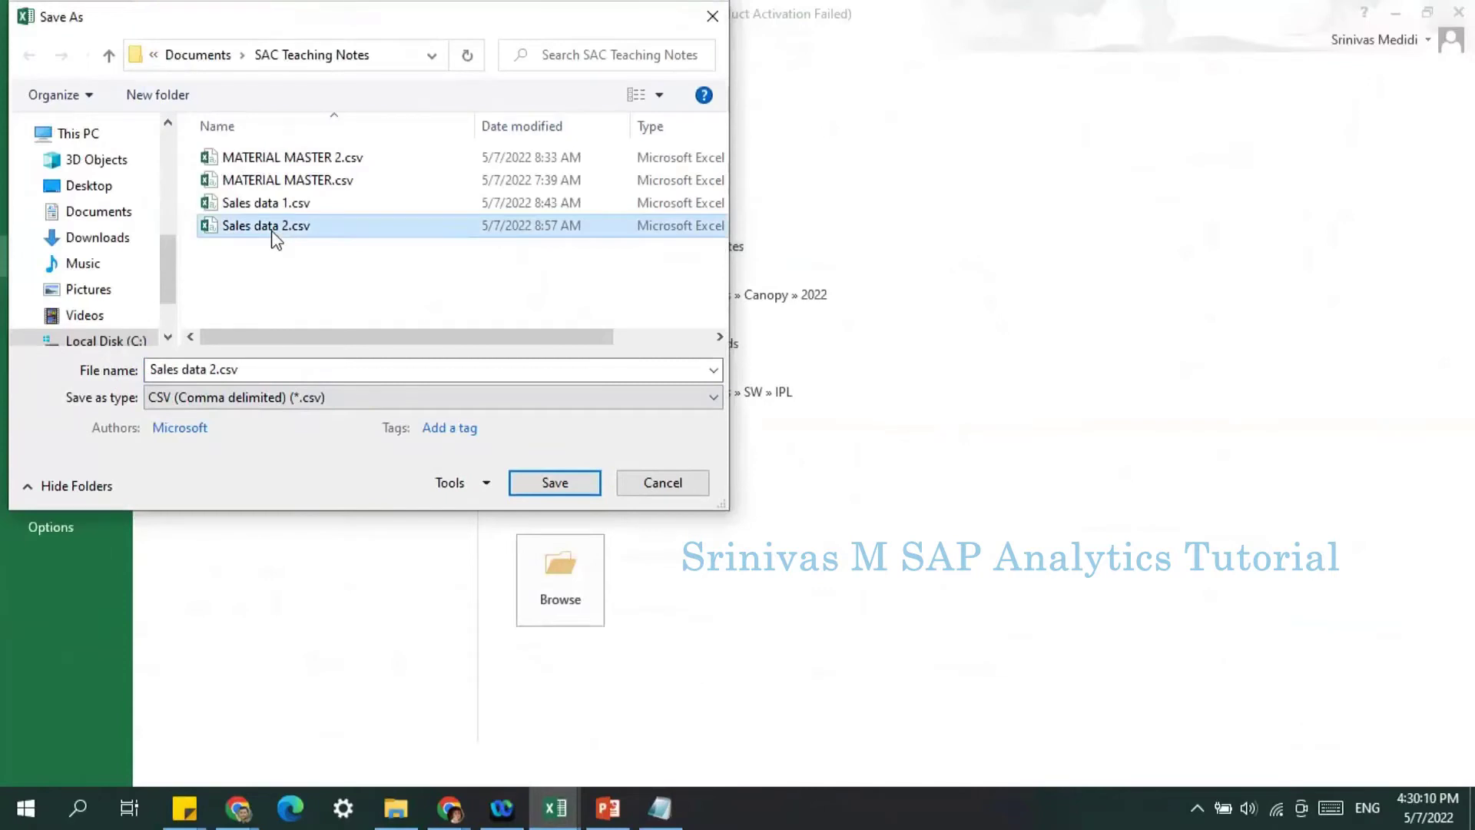
{"action": "left_click", "coordinate": [217, 369]}
{"action": "key", "text": "BackSpace"}
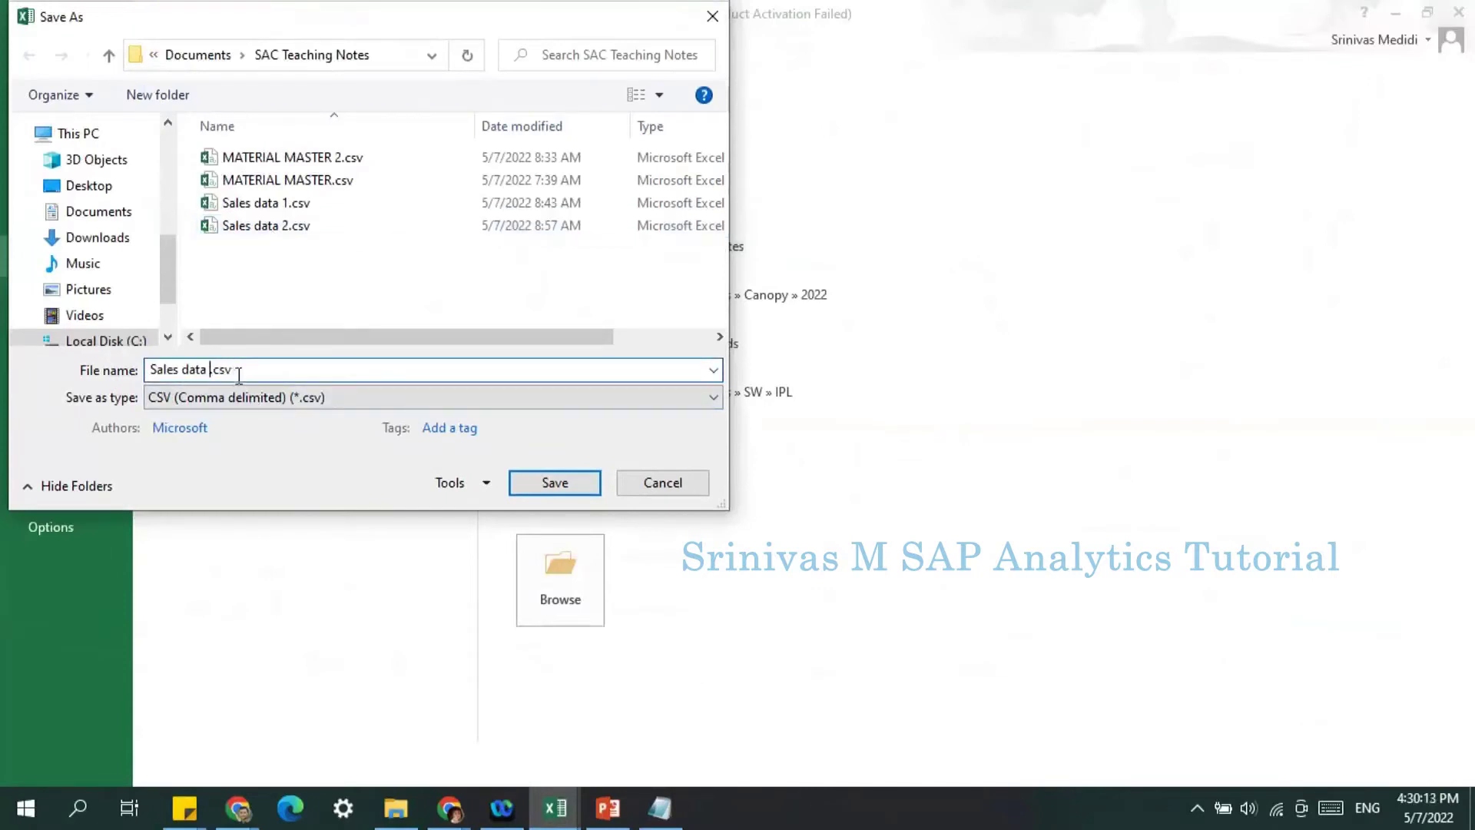
{"action": "left_click", "coordinate": [560, 488]}
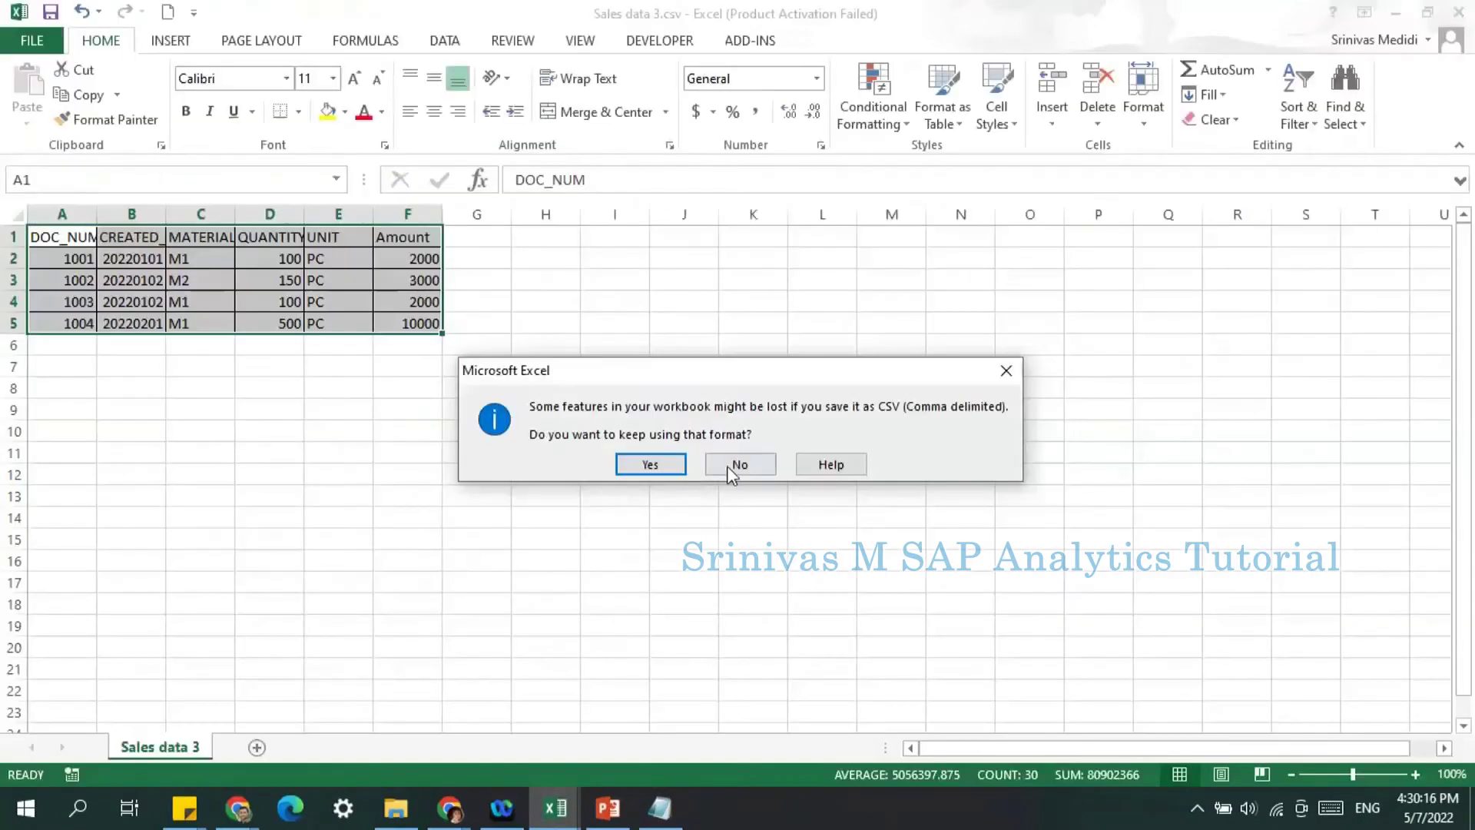
{"action": "left_click", "coordinate": [734, 464]}
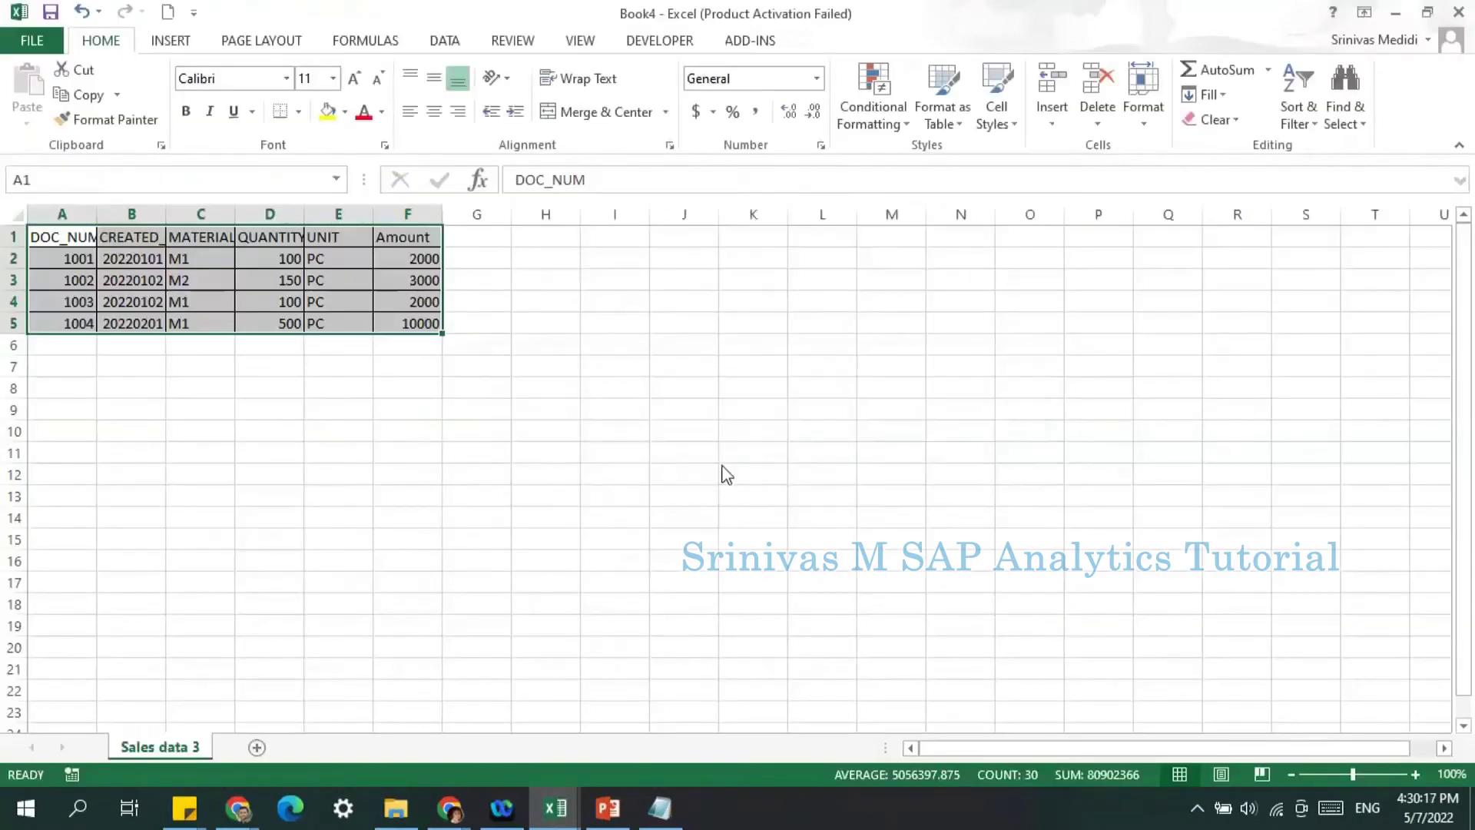
{"action": "left_click", "coordinate": [652, 484]}
{"action": "left_click", "coordinate": [470, 624]}
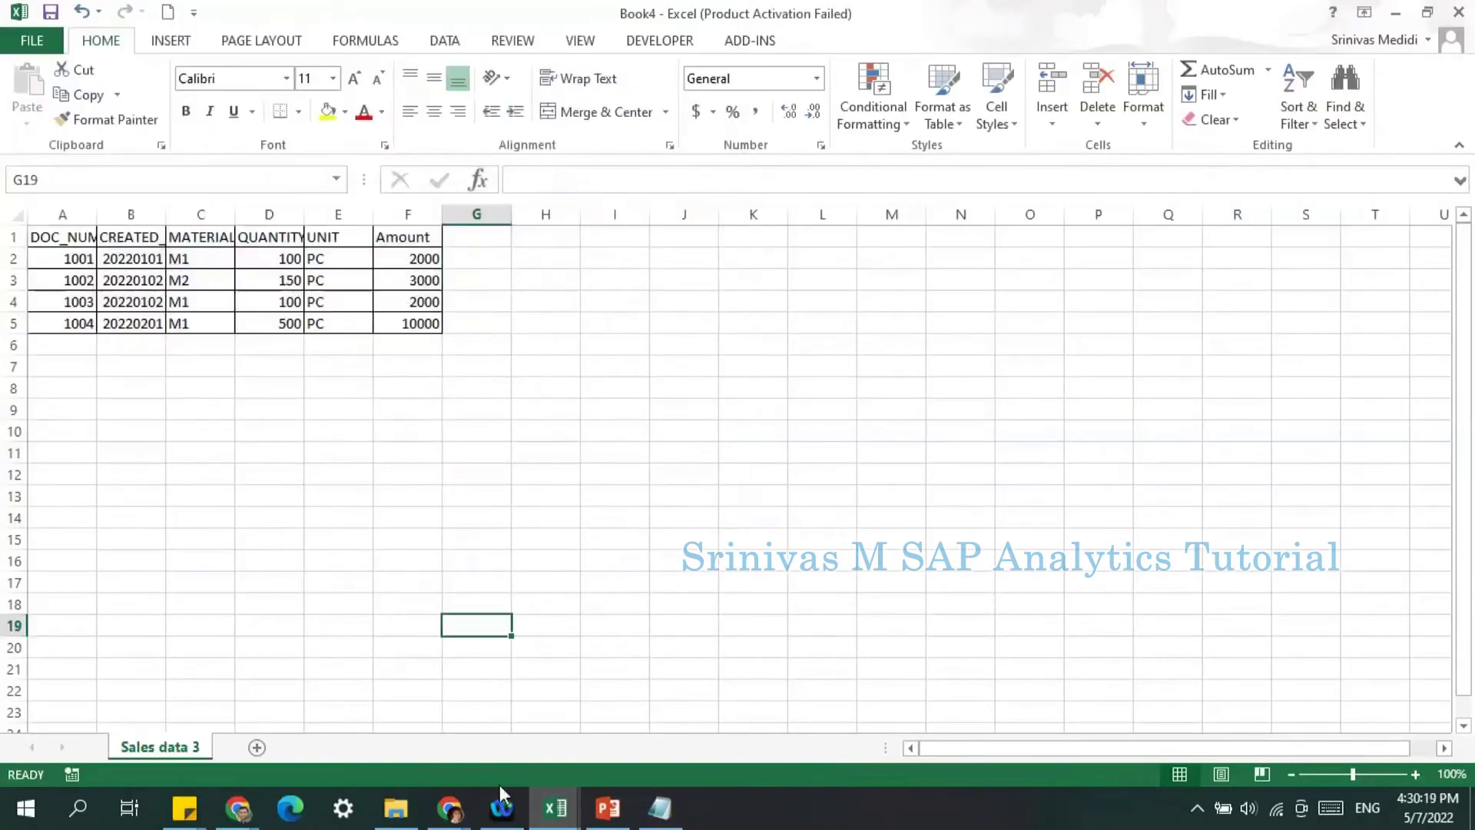
Switch back to SAP Analytics Cloud and change the Sales Data 4 model's workspace to Data Management.
{"action": "left_click", "coordinate": [244, 810]}
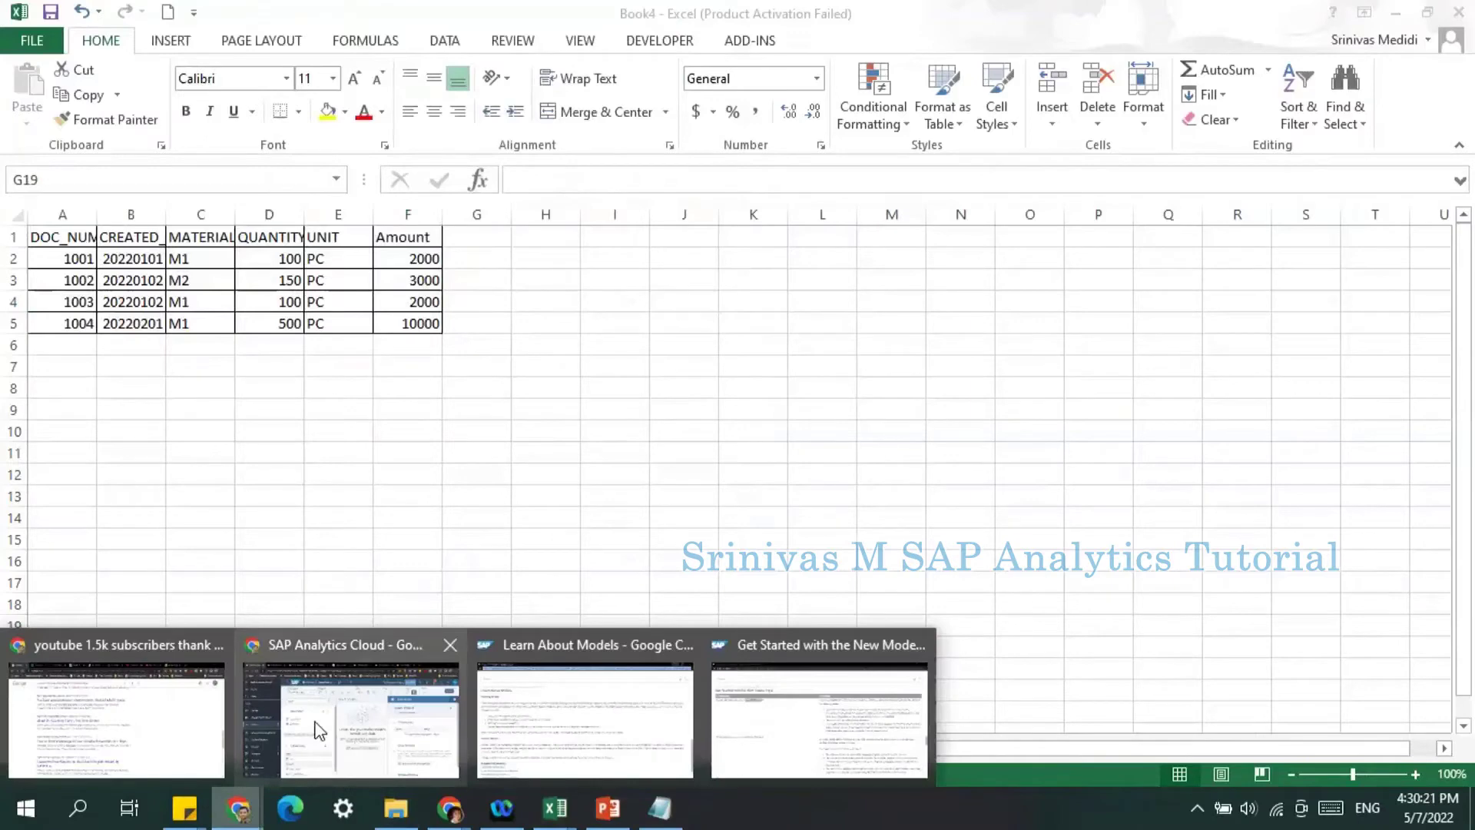
{"action": "left_click", "coordinate": [319, 730]}
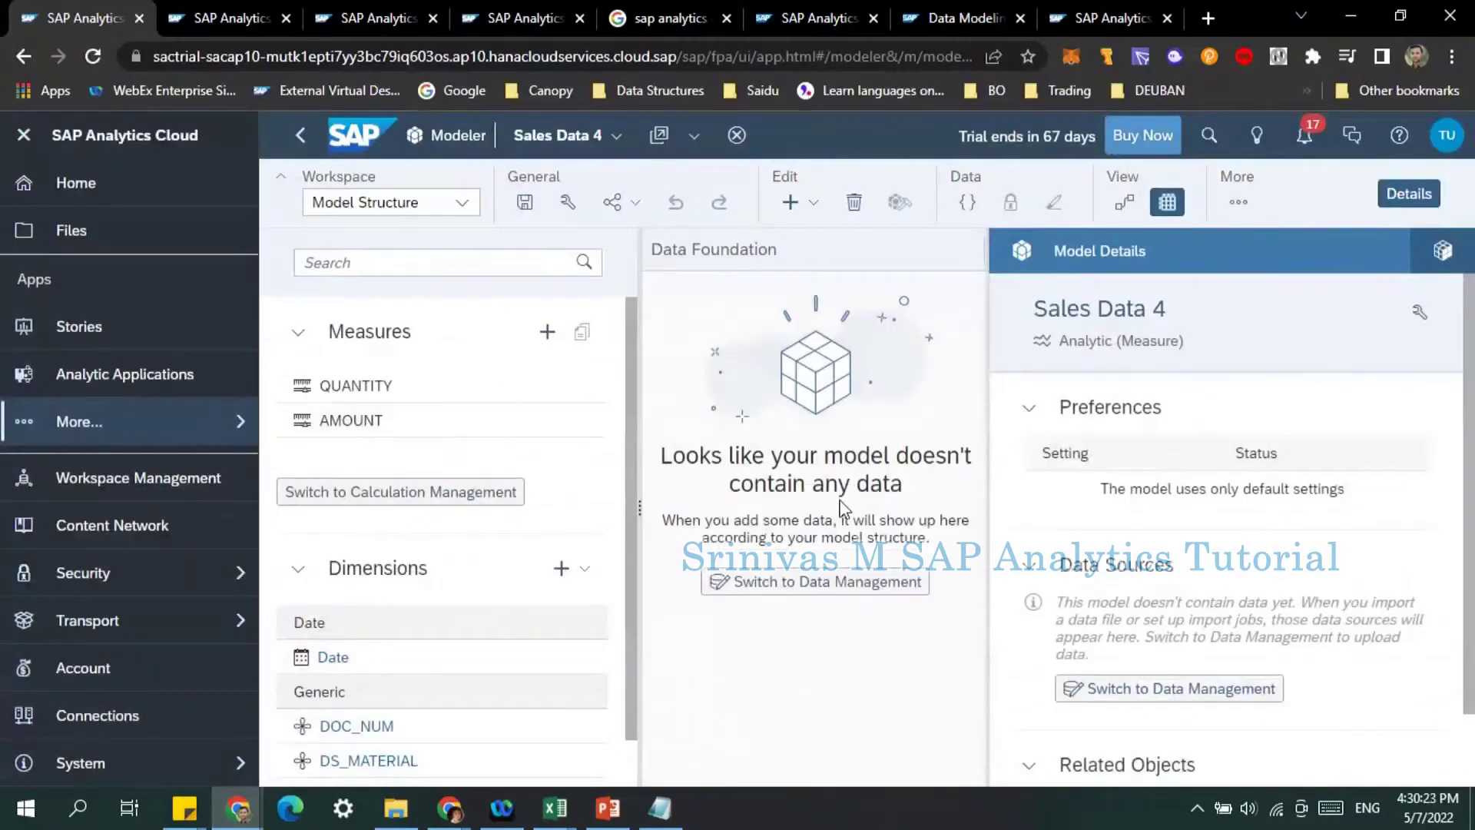
{"action": "left_click", "coordinate": [462, 203]}
{"action": "left_click", "coordinate": [405, 305]}
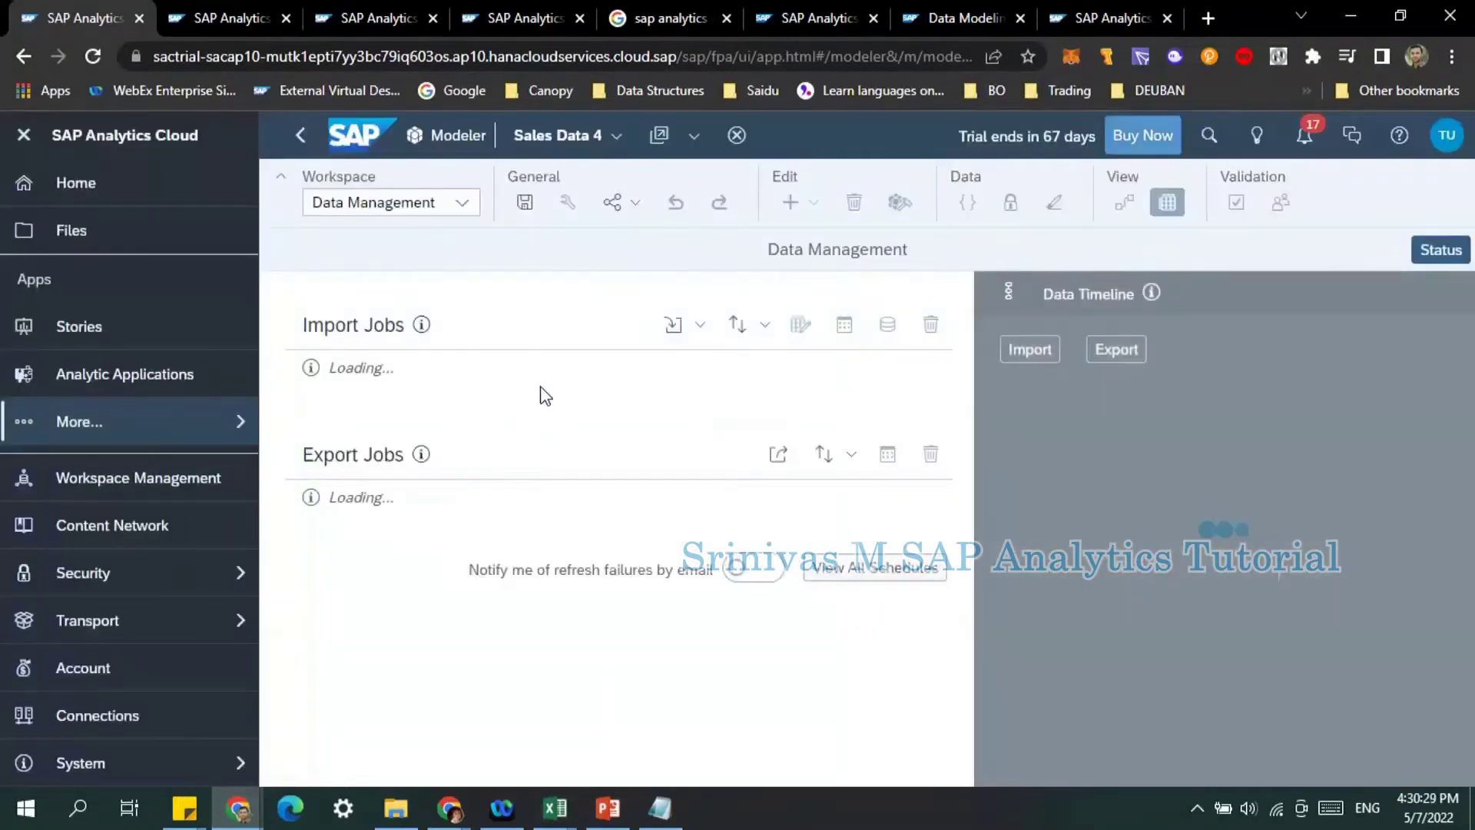
Import the file Sales data 3.csv into the model, using the first row as column headers and an auto-detected CSV delimiter.
{"action": "left_click", "coordinate": [673, 324]}
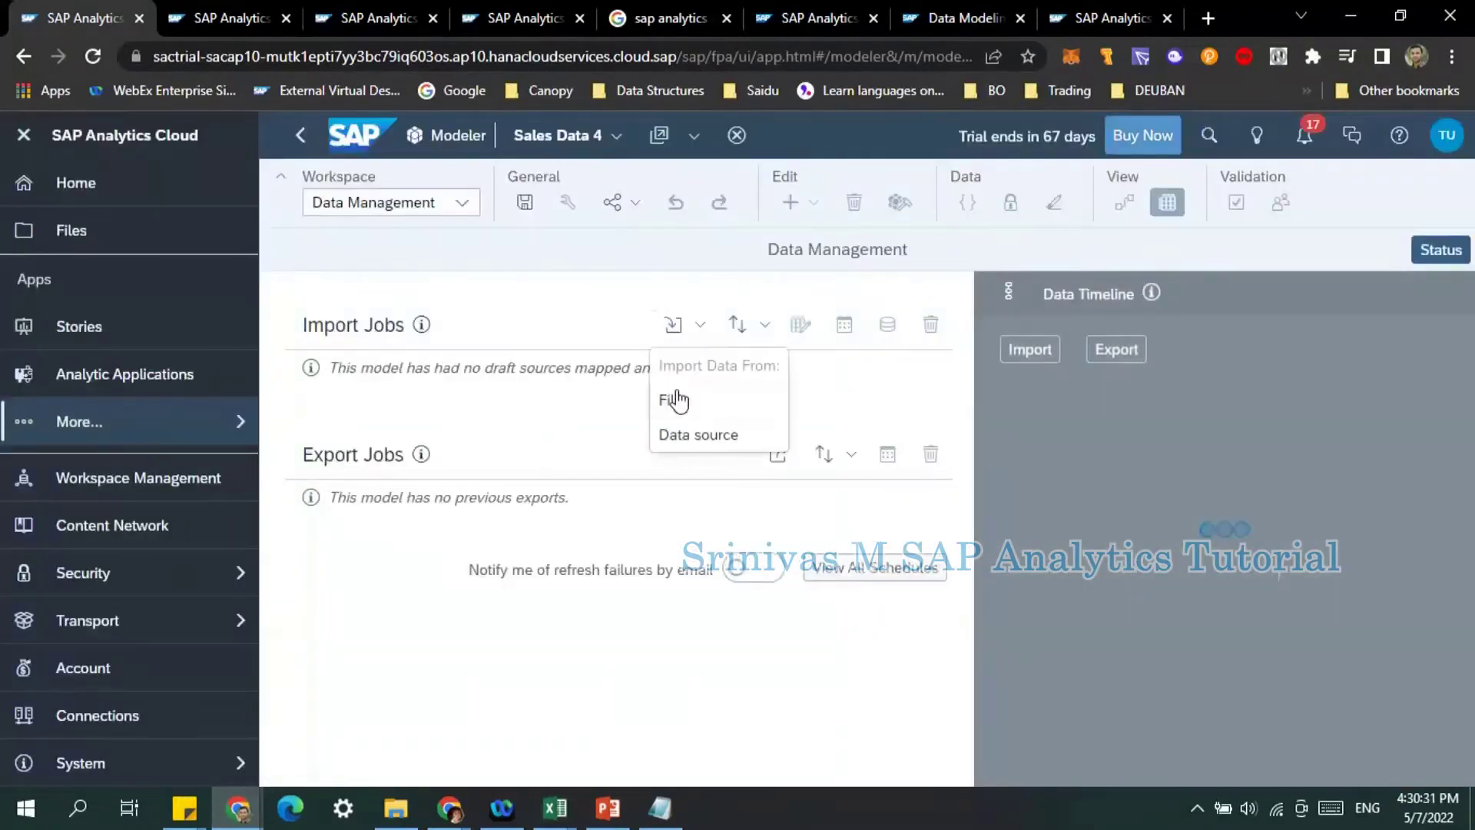
{"action": "left_click", "coordinate": [673, 401]}
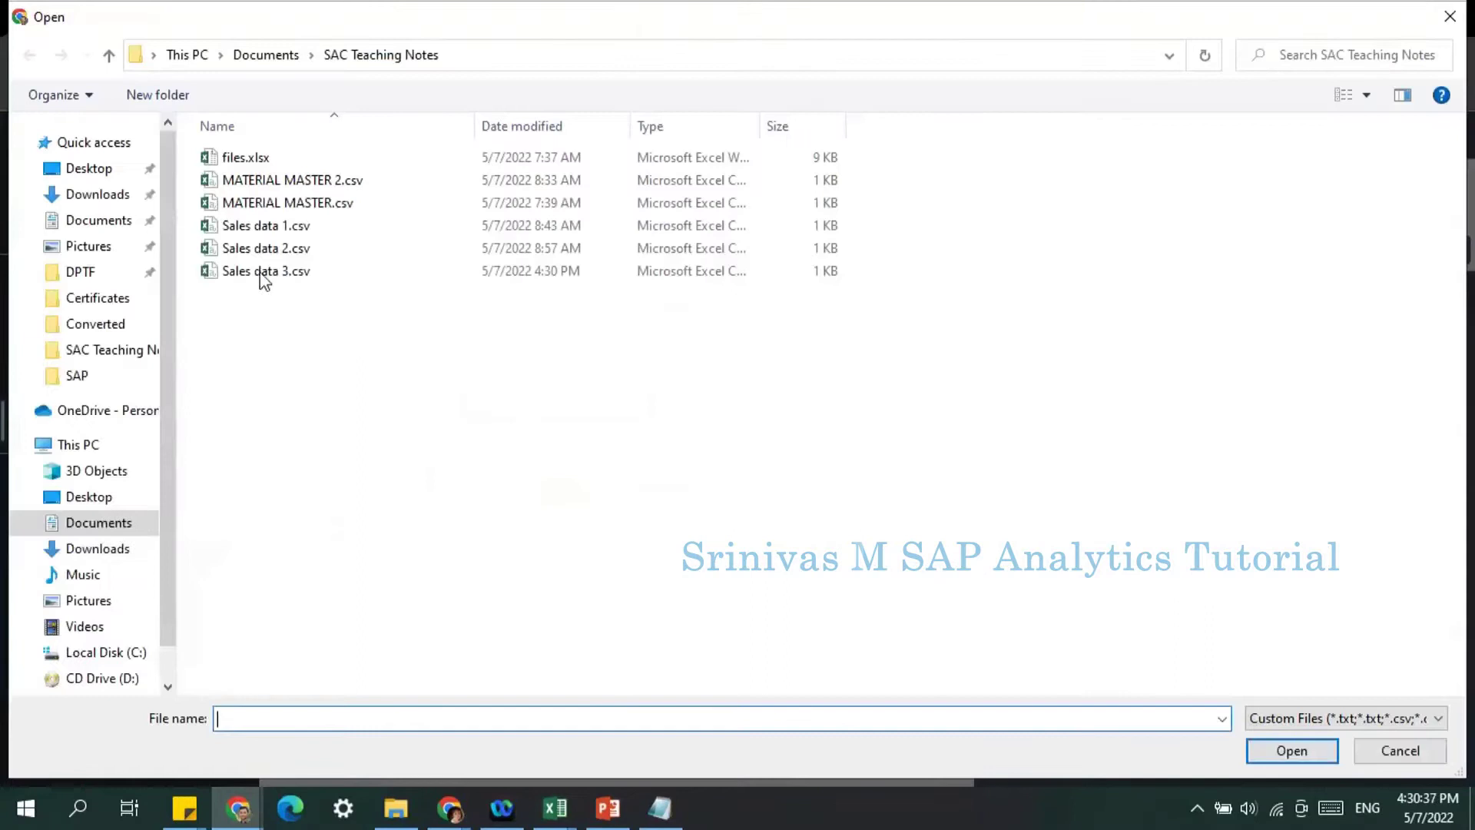
{"action": "left_click", "coordinate": [263, 272]}
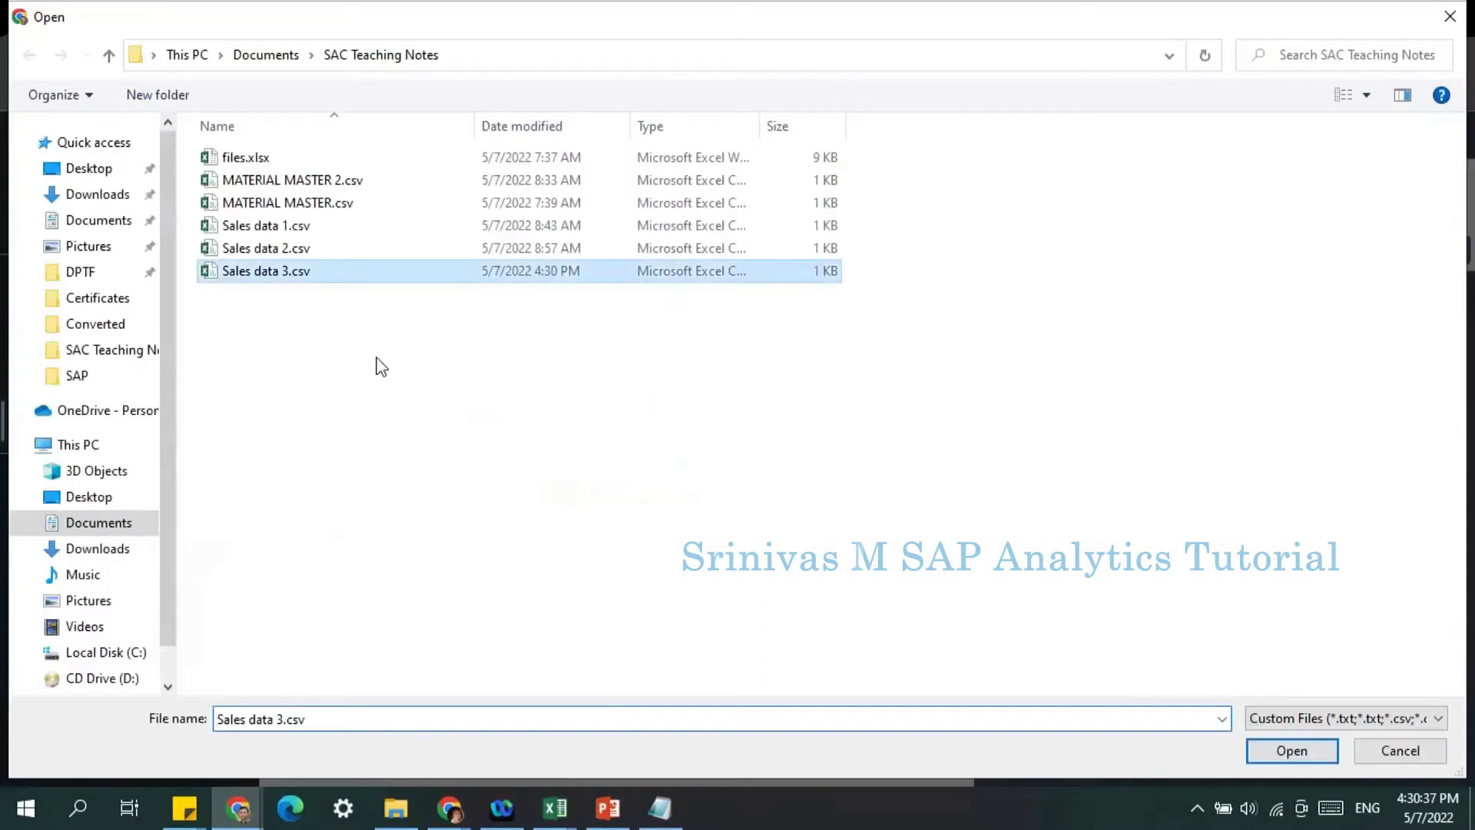
{"action": "left_click", "coordinate": [1264, 751]}
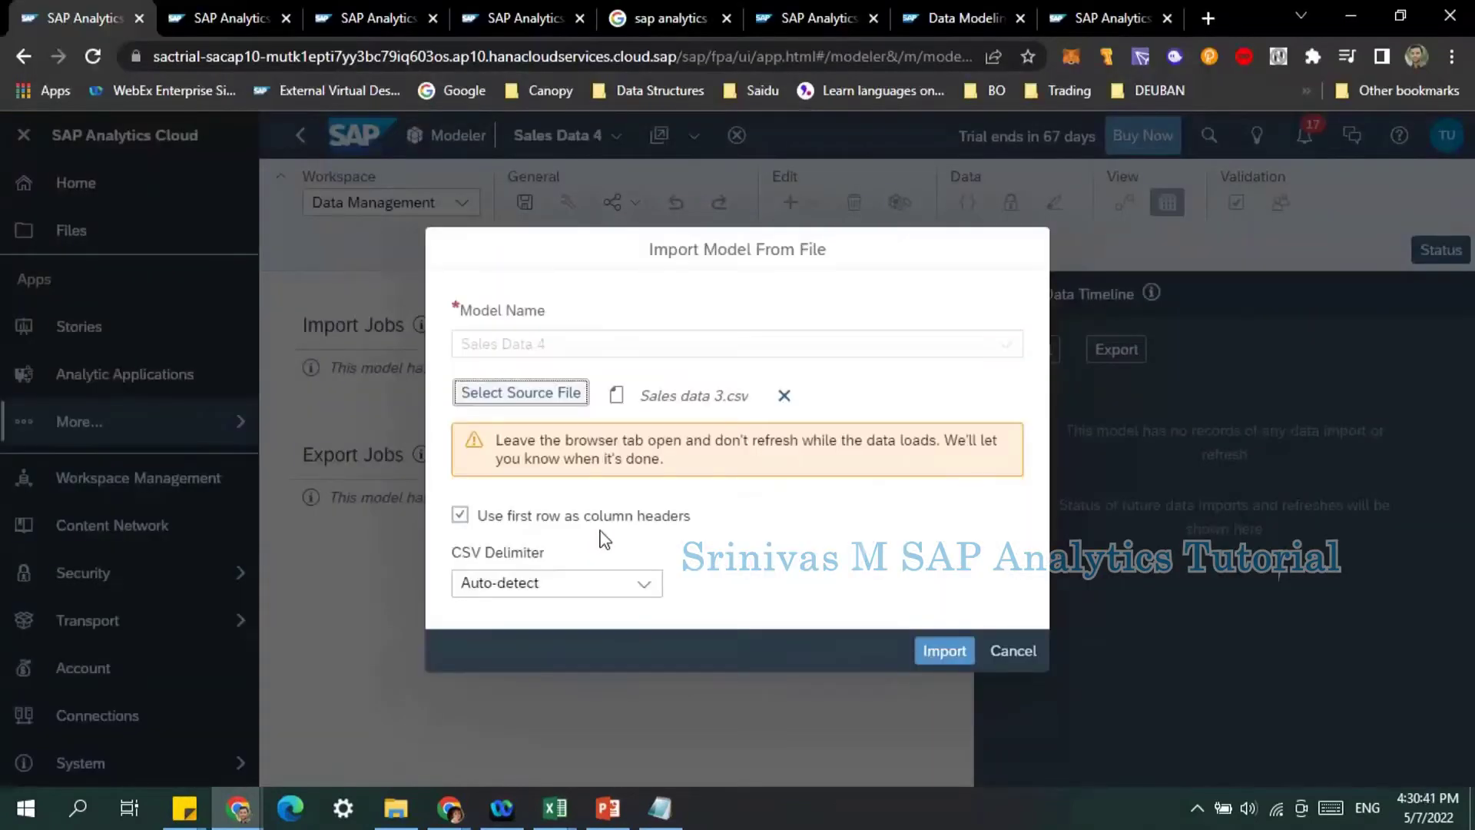
{"action": "left_click", "coordinate": [930, 650]}
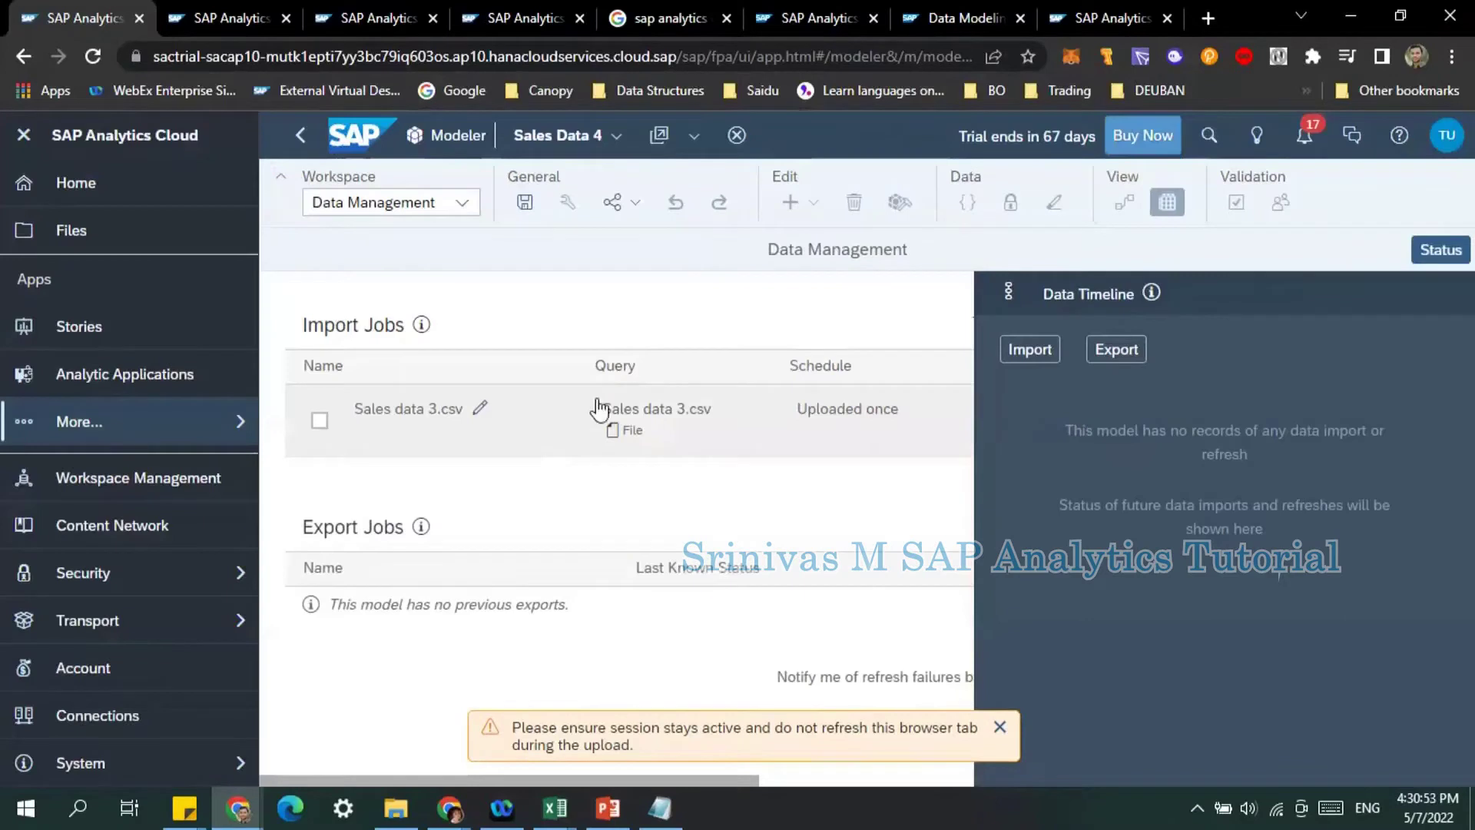
Select the Sales data 3.csv import job and hide the Data Timeline to show the job's full details.
{"action": "left_click", "coordinate": [409, 429]}
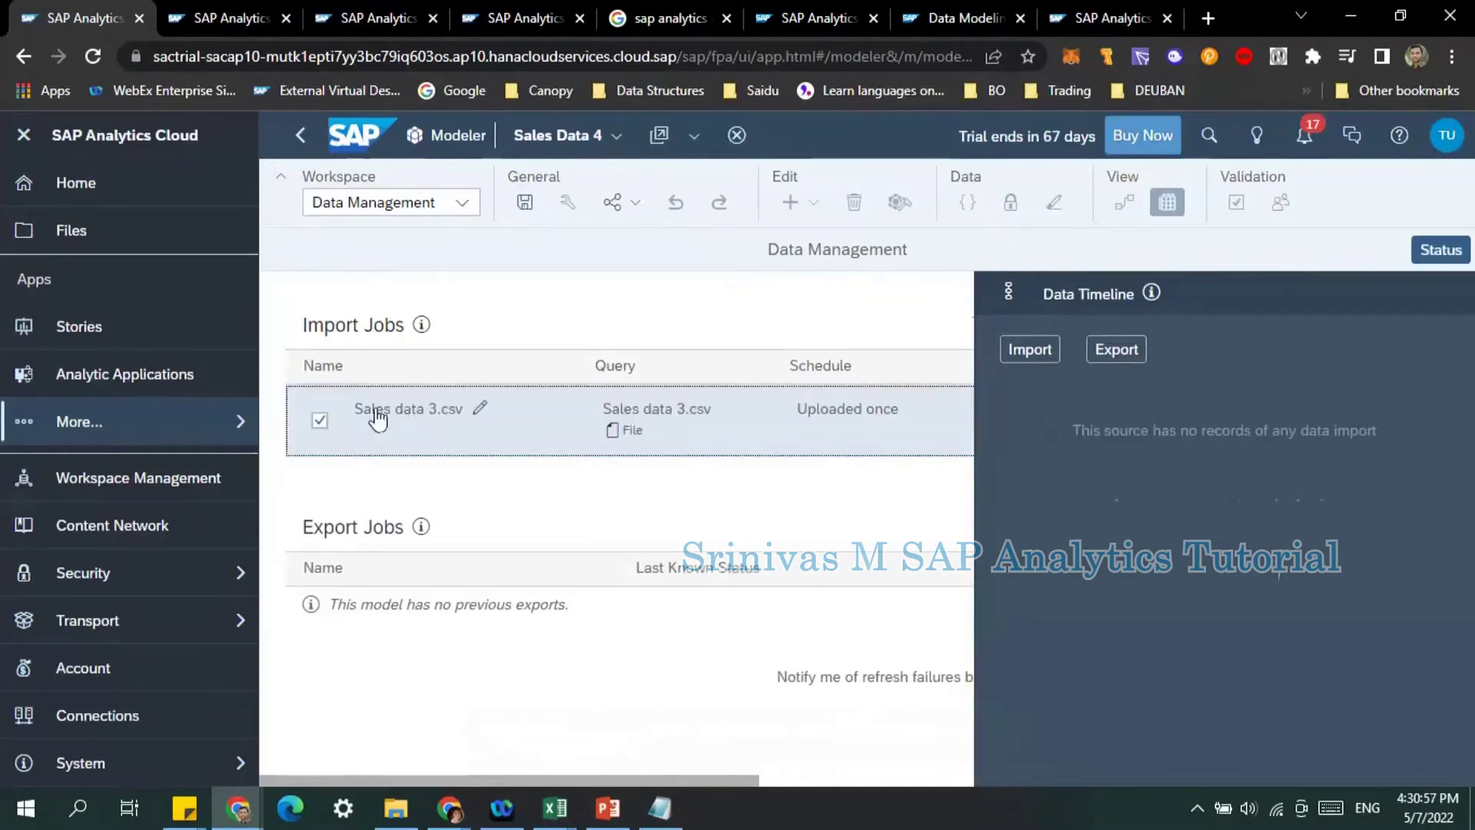
{"action": "left_click", "coordinate": [425, 419]}
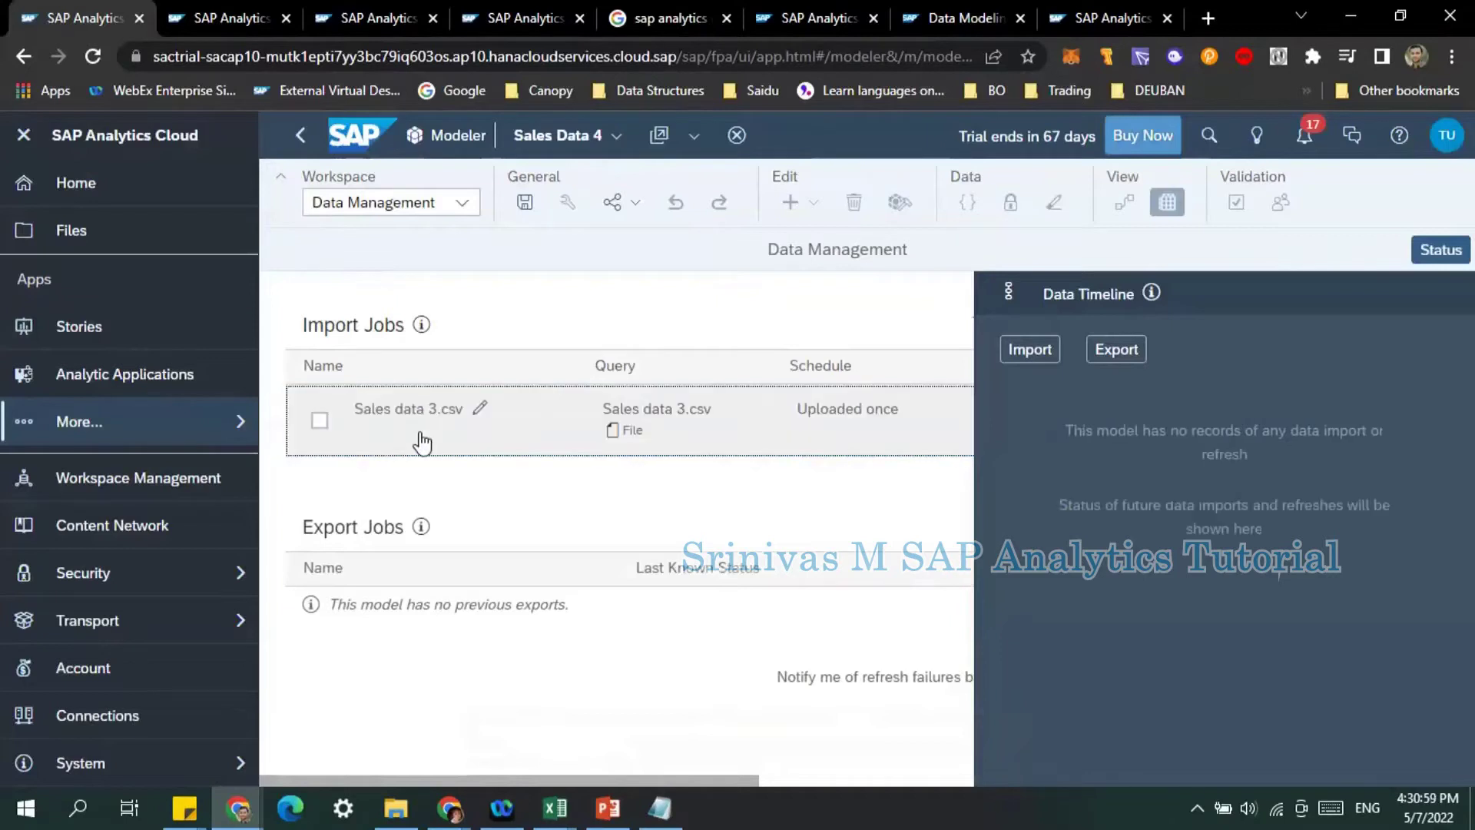
{"action": "left_click", "coordinate": [320, 420]}
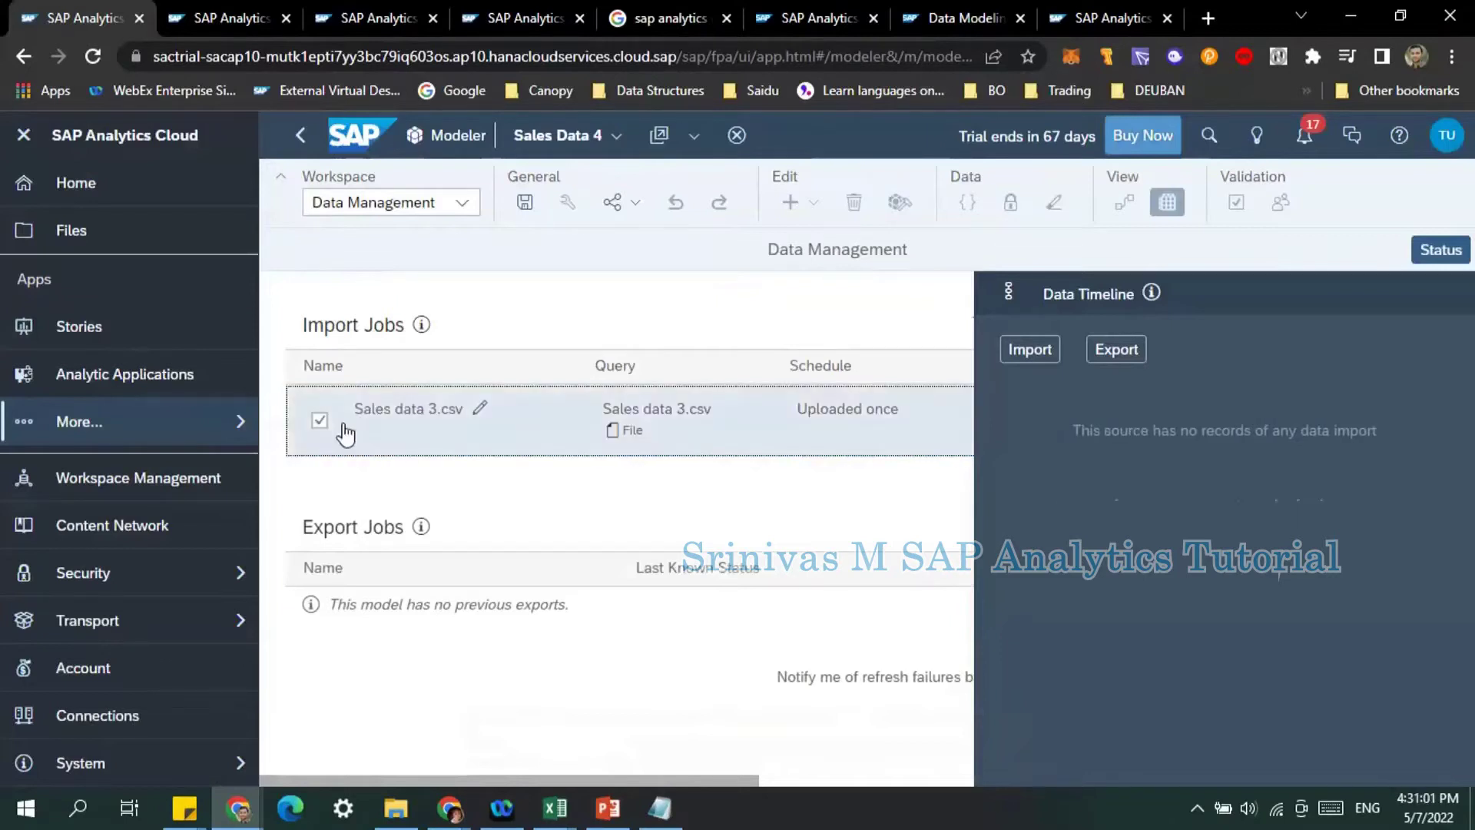
{"action": "left_click", "coordinate": [480, 408]}
{"action": "left_click", "coordinate": [382, 459]}
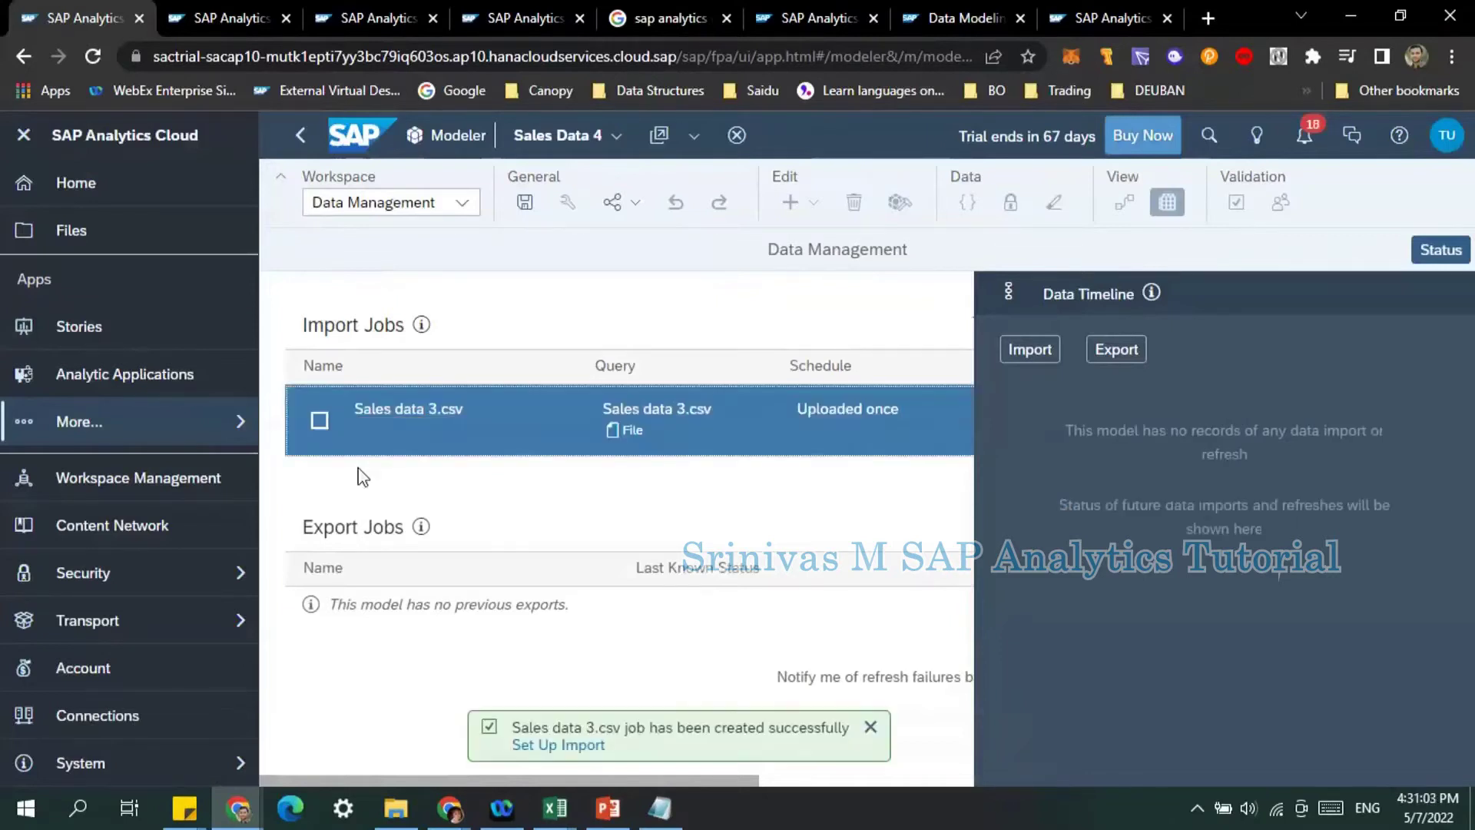
{"action": "left_click", "coordinate": [320, 420]}
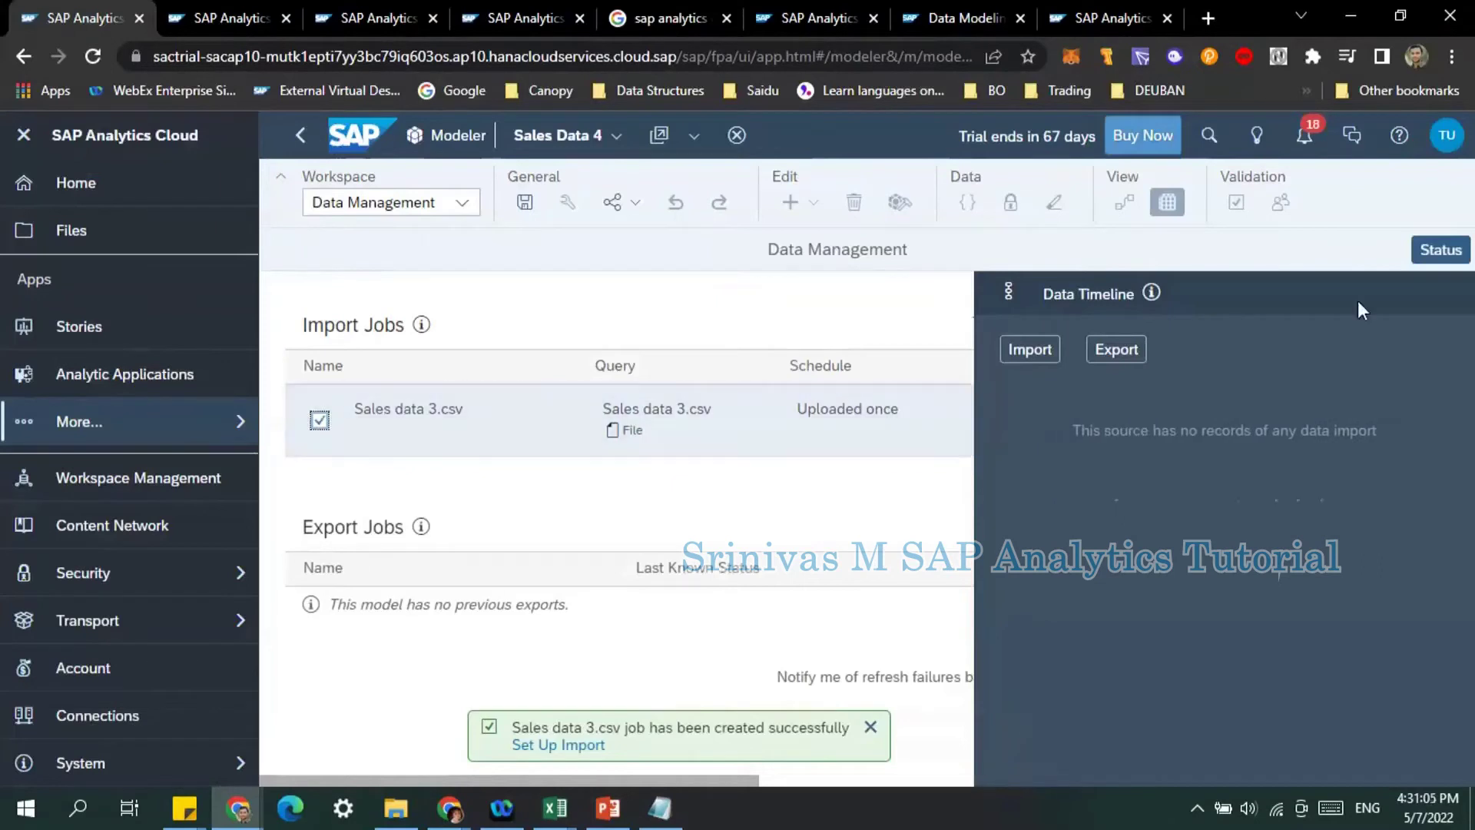
{"action": "left_click", "coordinate": [1439, 250]}
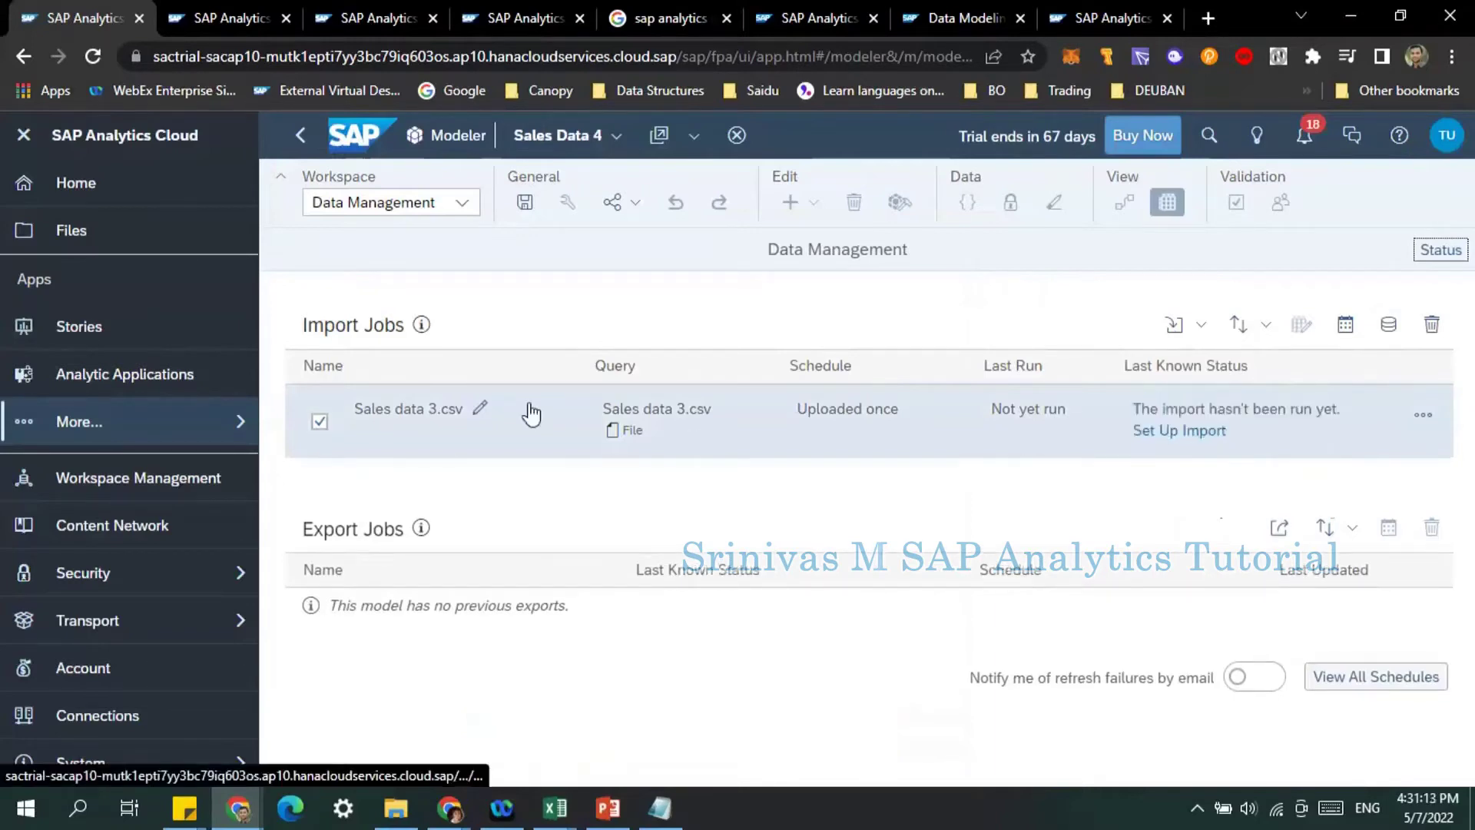
{"action": "left_click", "coordinate": [422, 415]}
{"action": "left_click", "coordinate": [373, 429]}
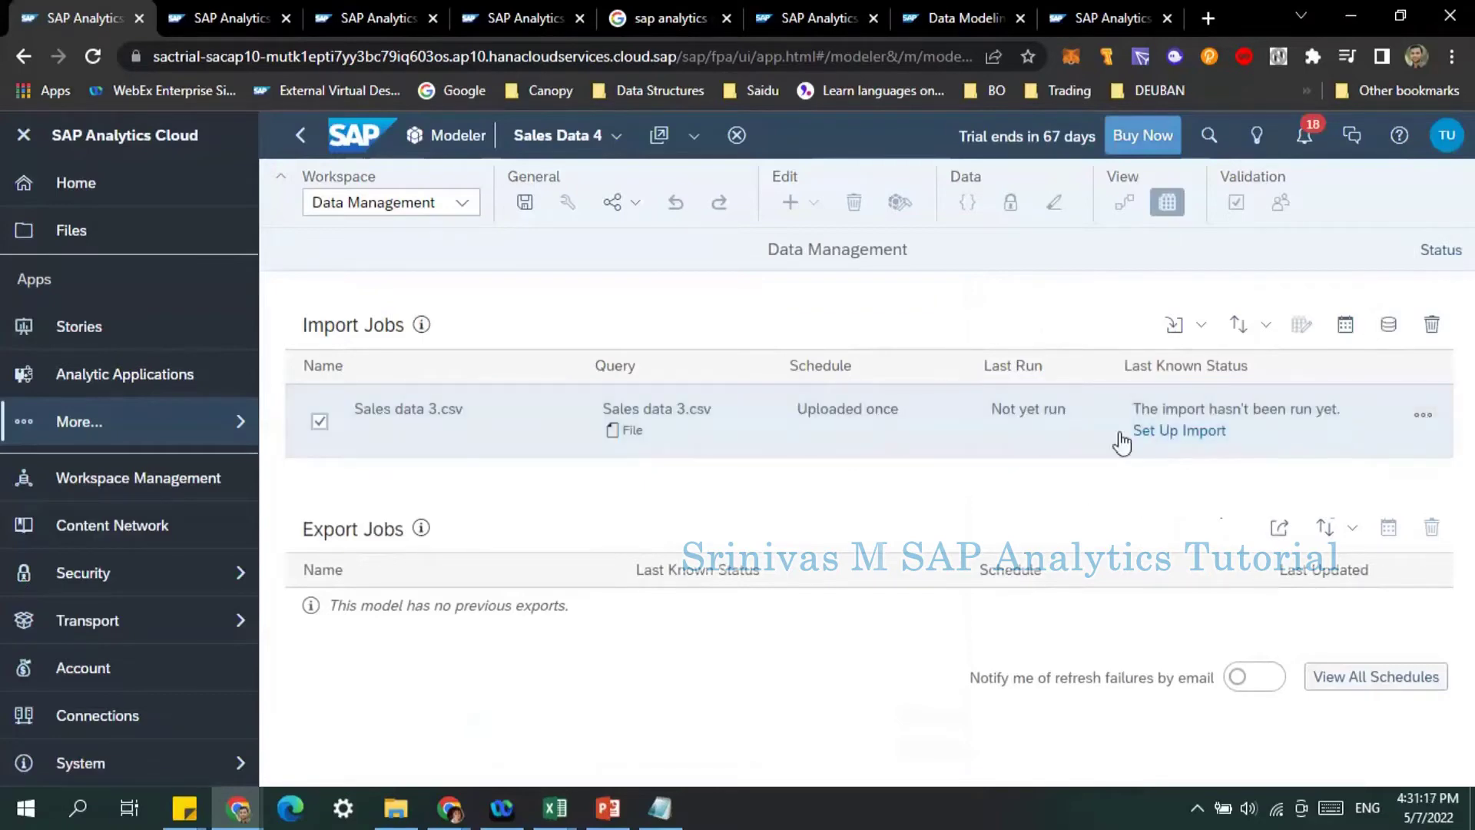
{"action": "mouse_move", "coordinate": [346, 422]}
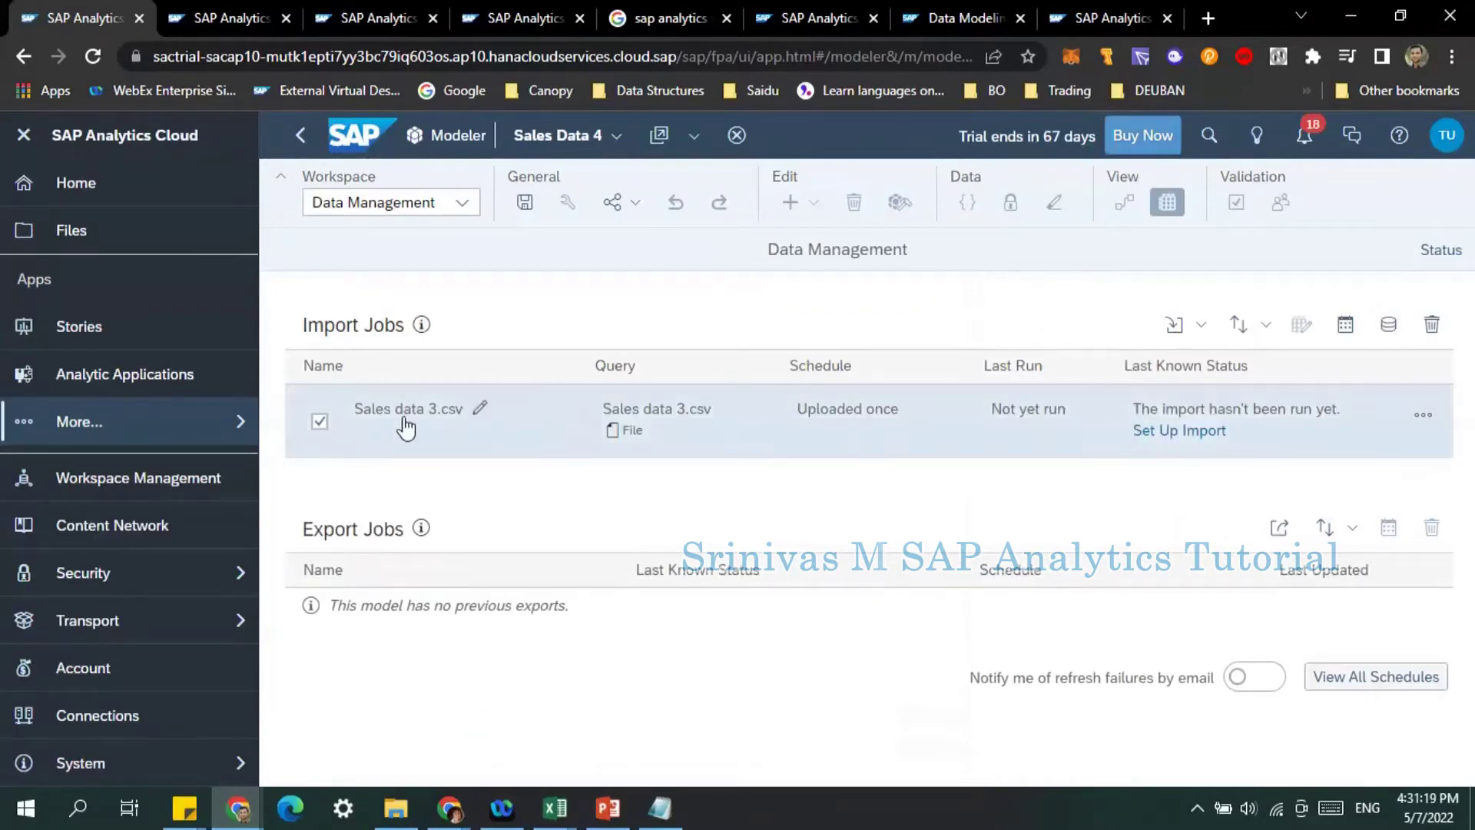
{"action": "left_click", "coordinate": [372, 457]}
{"action": "left_click", "coordinate": [386, 457]}
{"action": "left_click", "coordinate": [378, 430]}
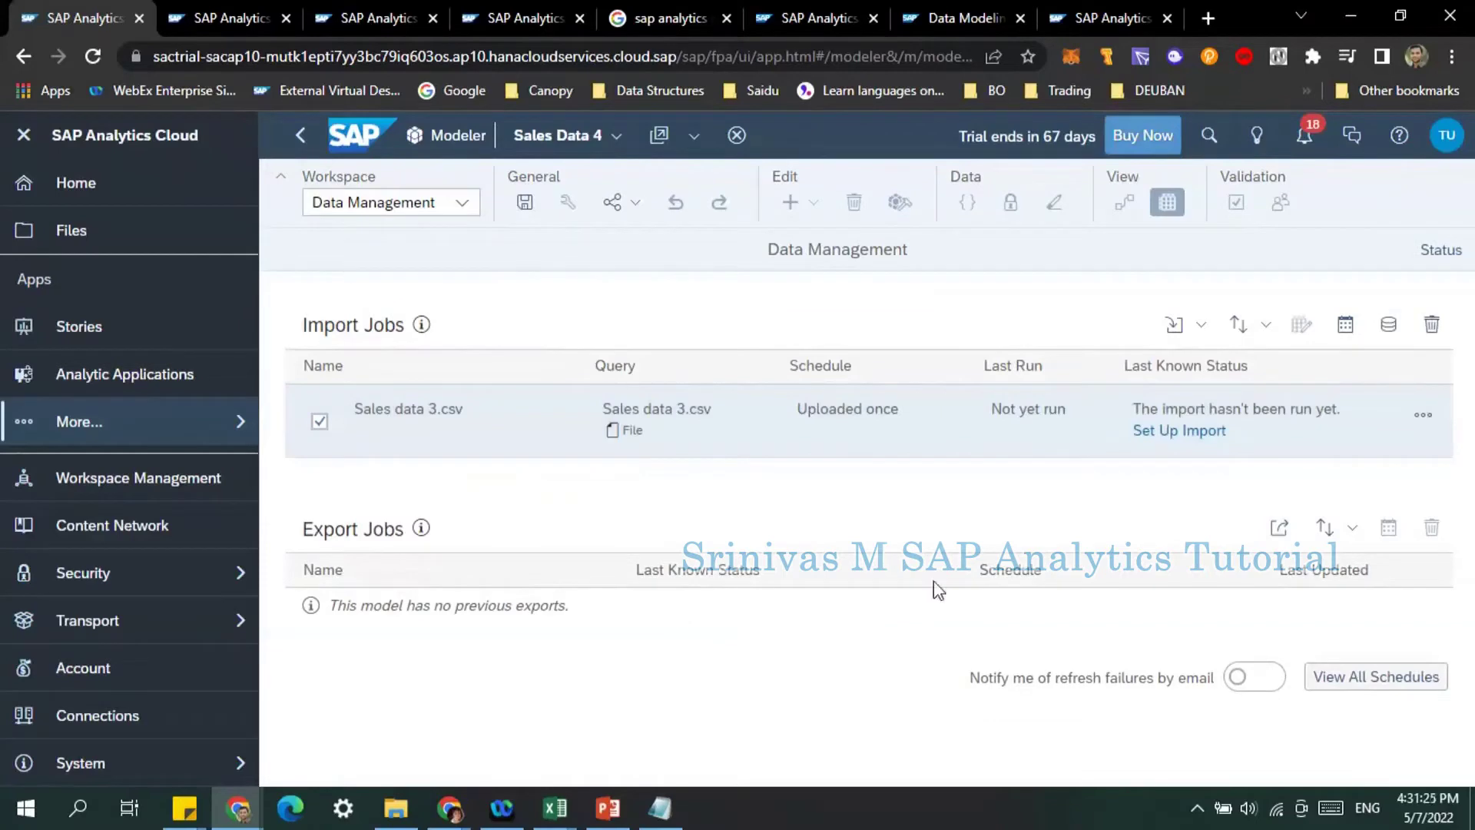
{"action": "left_click", "coordinate": [1346, 530]}
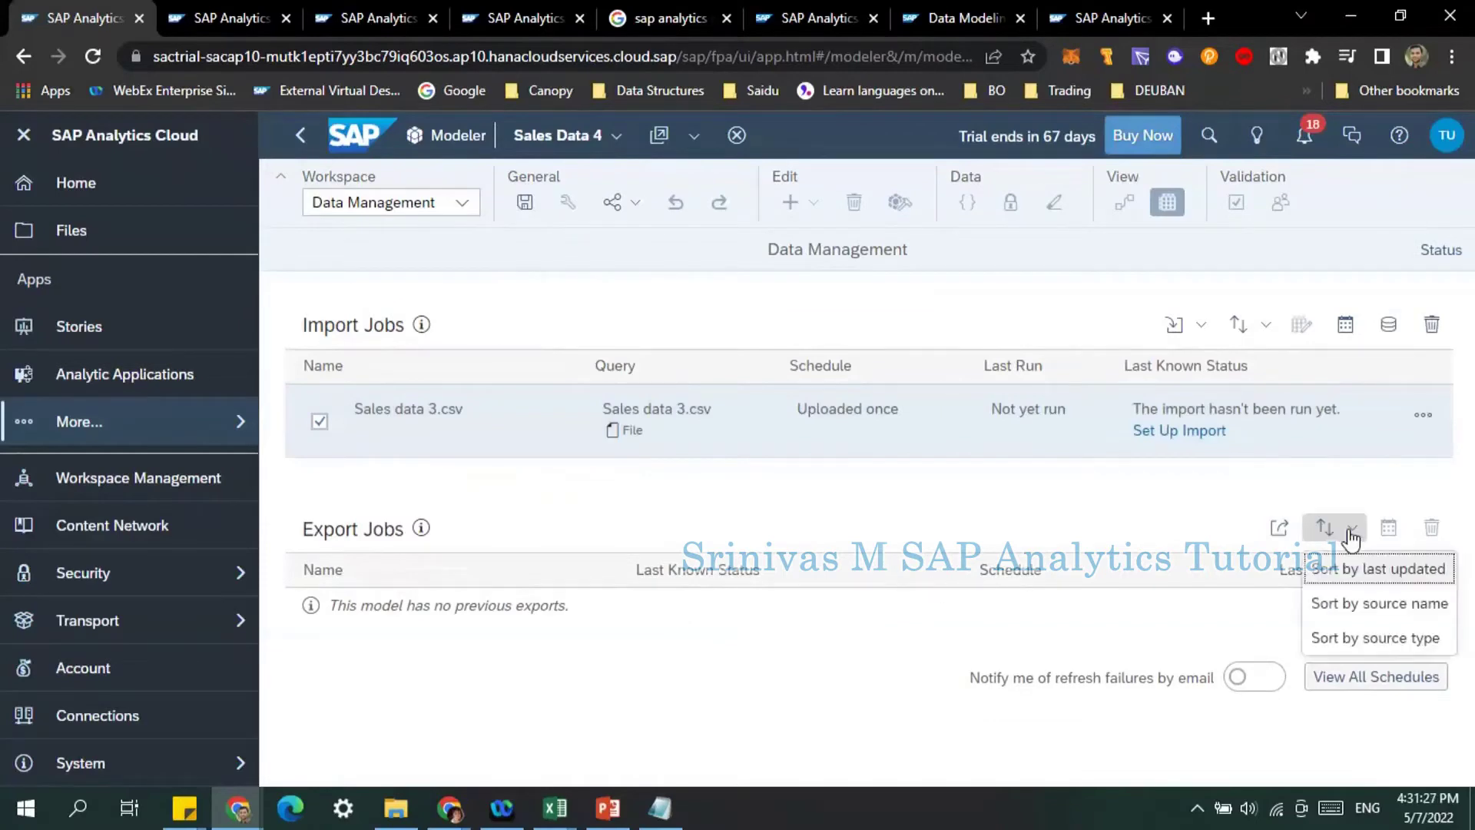
{"action": "left_click", "coordinate": [1037, 480]}
Open the import setup for Sales data 3.csv and select the DOC_NUM column.
{"action": "left_click", "coordinate": [1155, 434]}
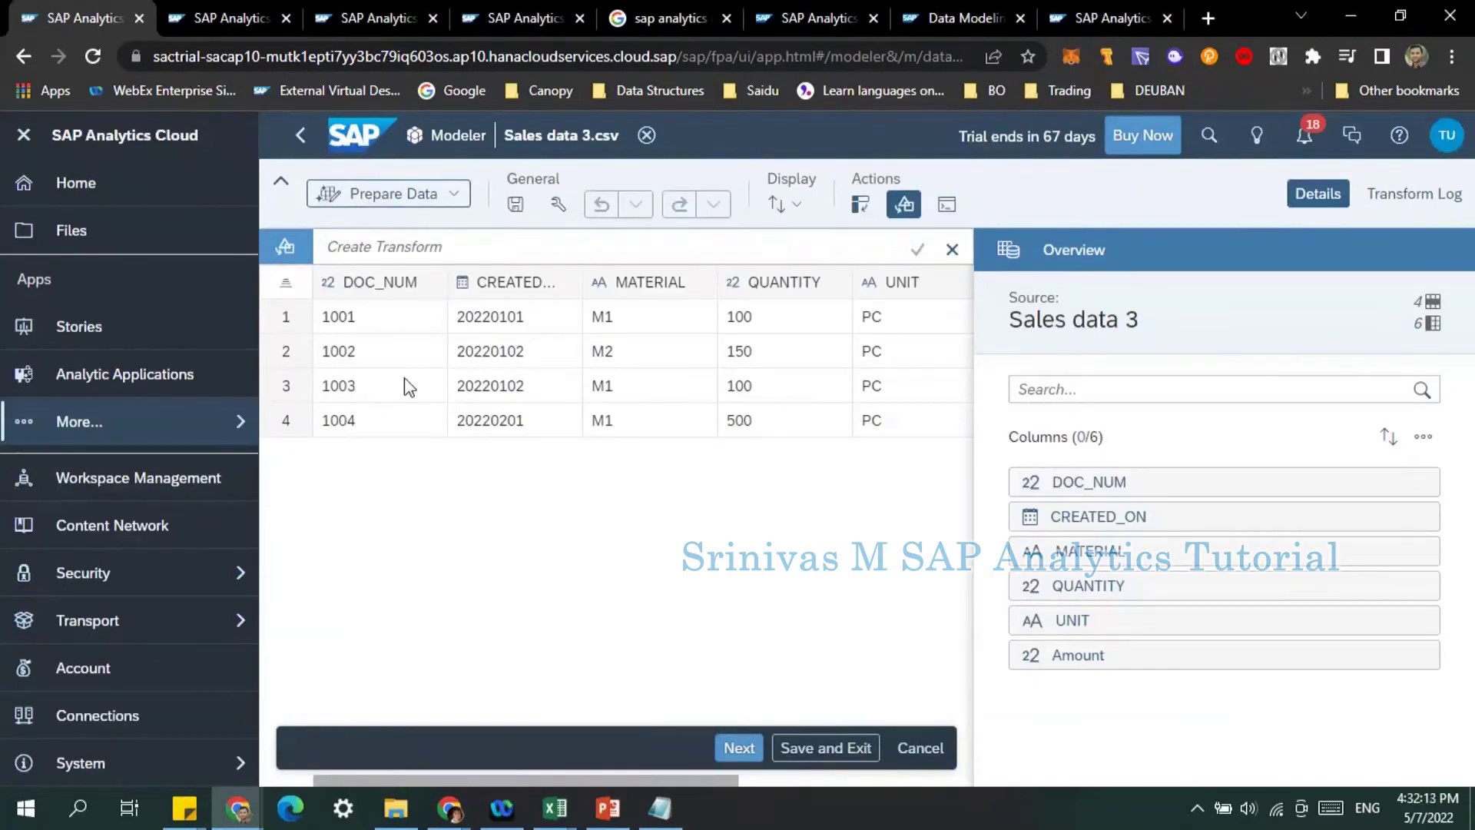
{"action": "left_click", "coordinate": [378, 284]}
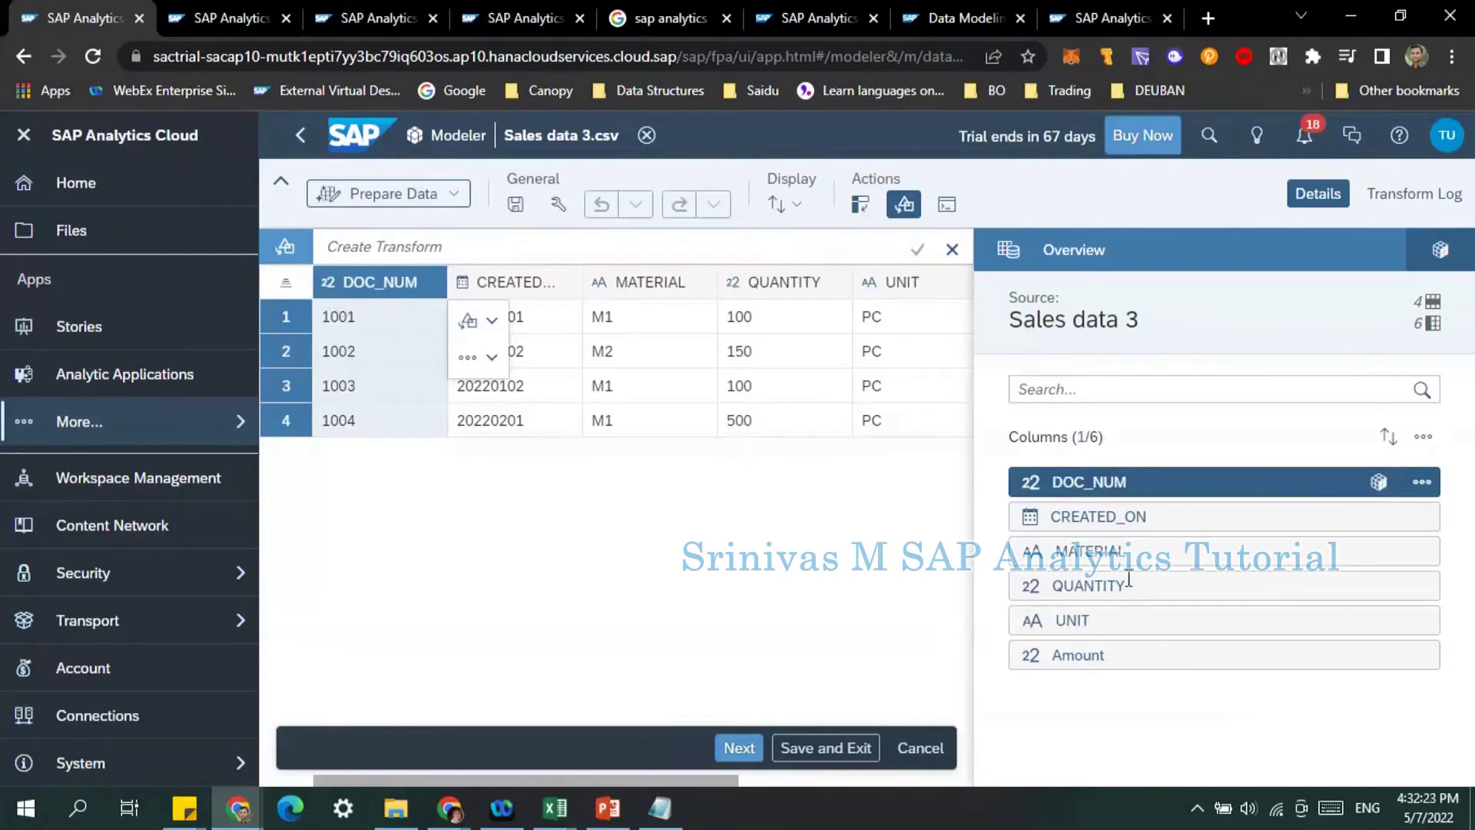
{"action": "left_click", "coordinate": [1420, 482]}
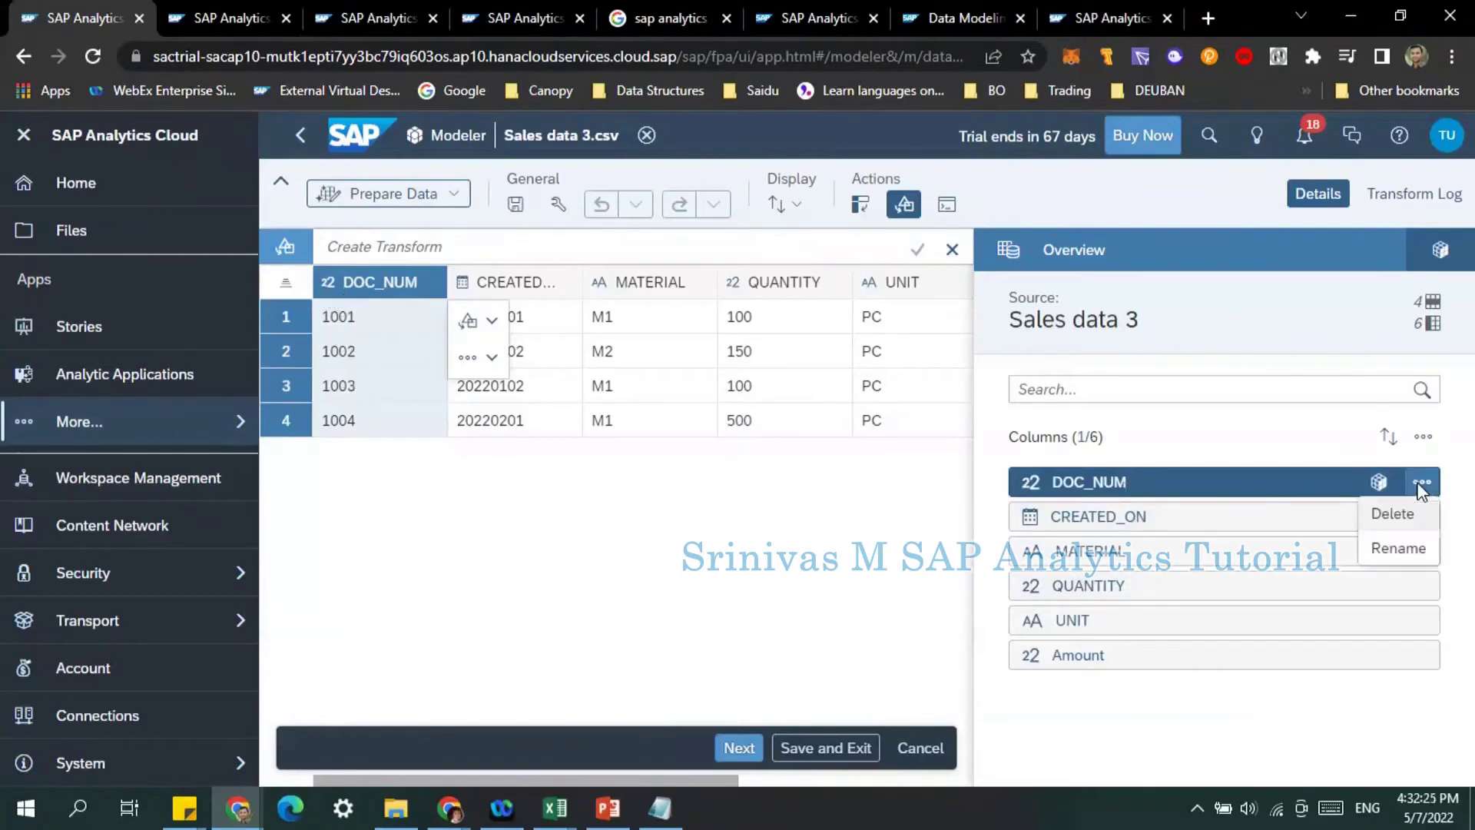
{"action": "left_click", "coordinate": [743, 455]}
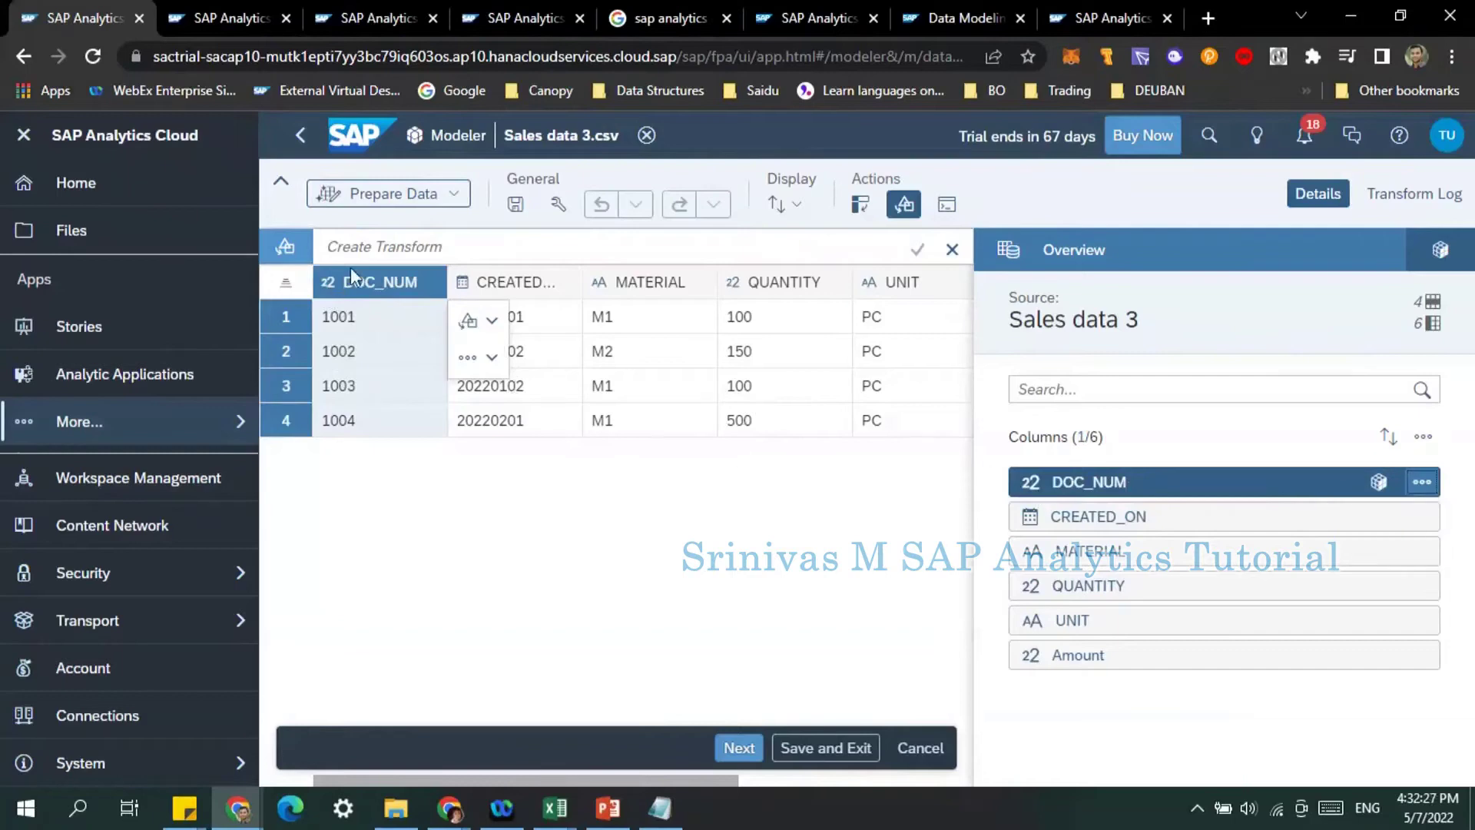
{"action": "left_click", "coordinate": [470, 356]}
{"action": "left_click", "coordinate": [477, 322]}
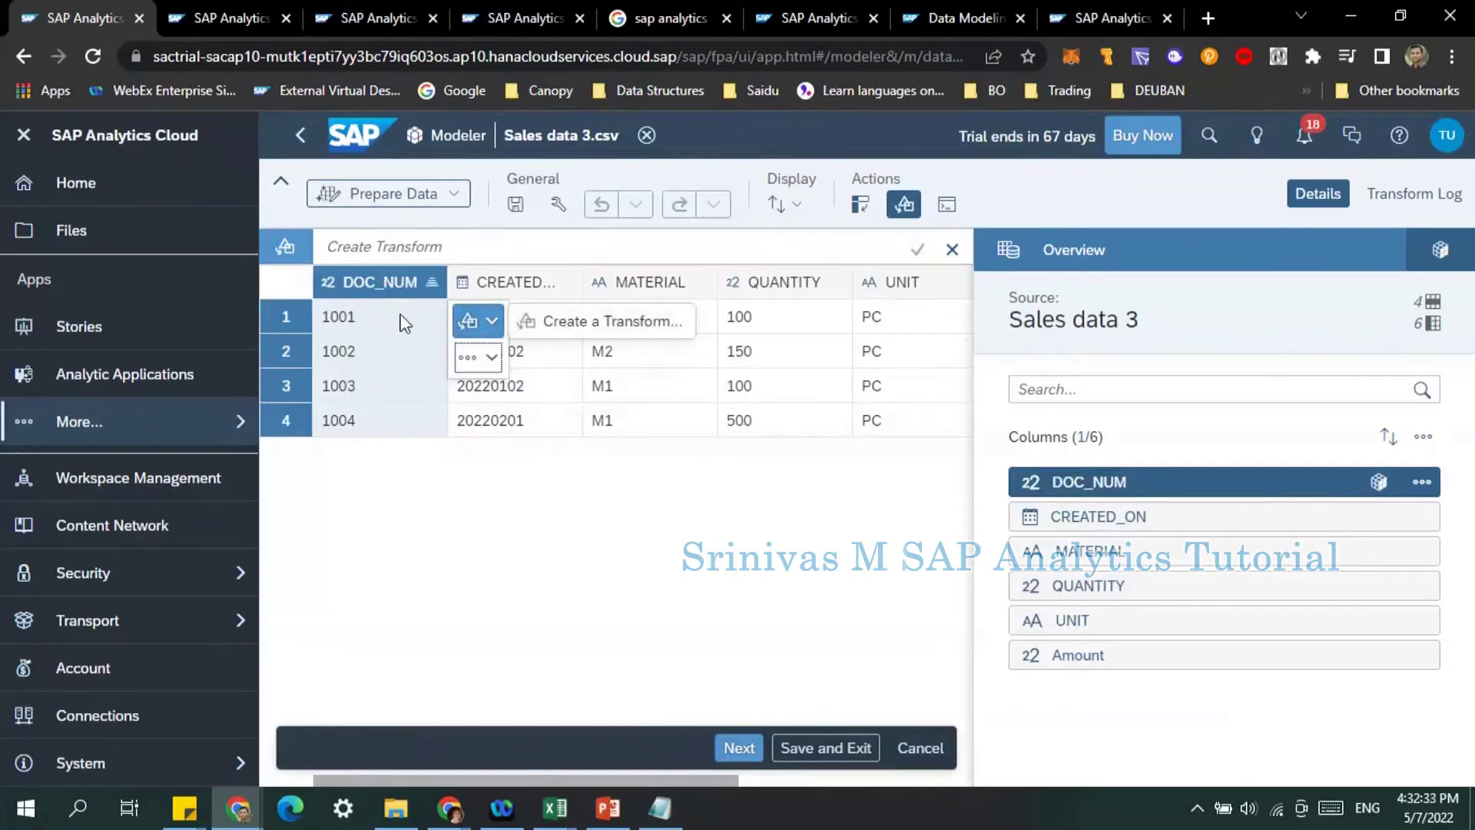
{"action": "left_click", "coordinate": [380, 317]}
{"action": "left_click", "coordinate": [391, 293]}
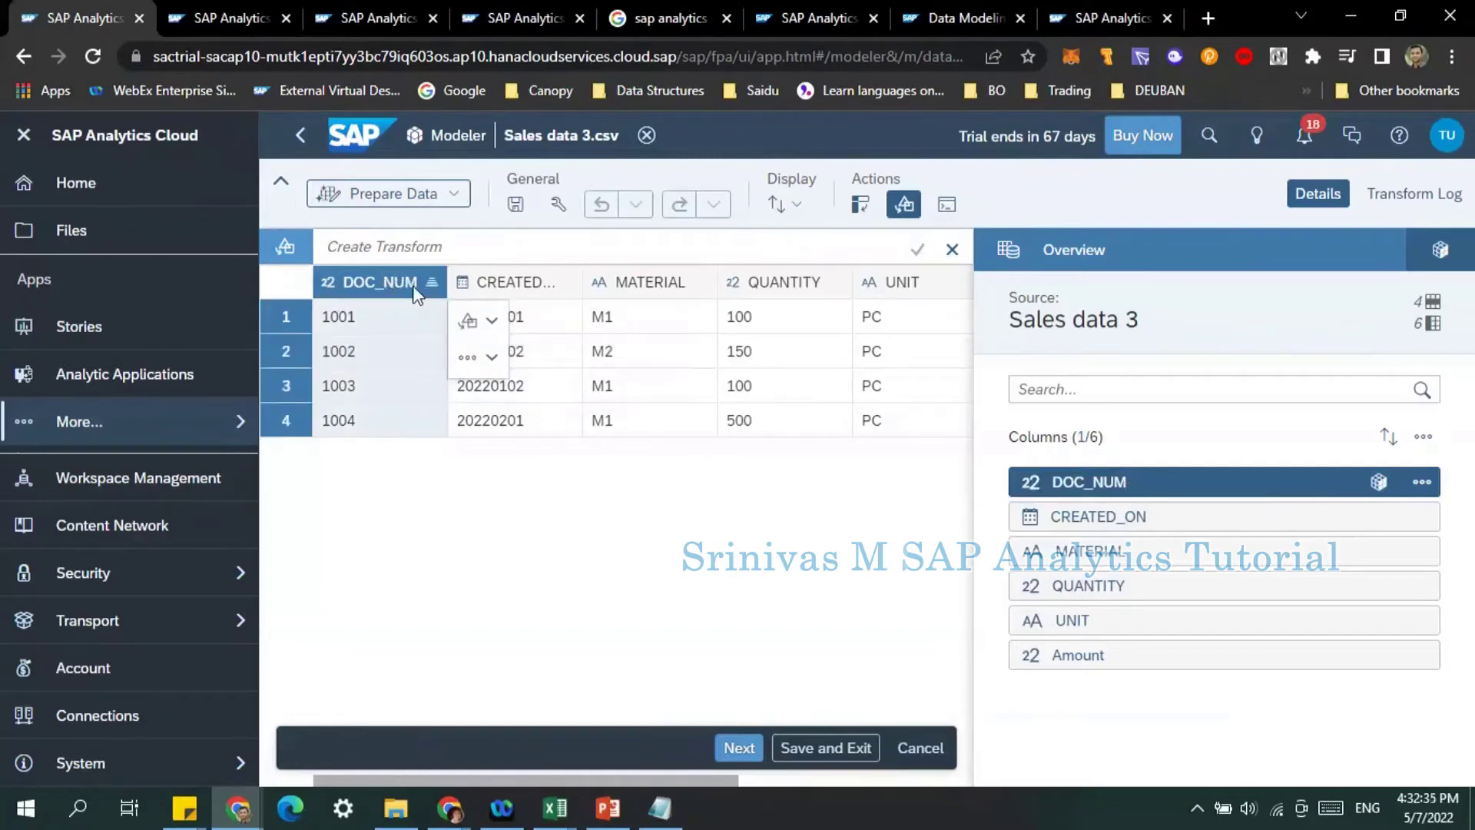
{"action": "right_click", "coordinate": [415, 296]}
{"action": "key", "text": "Escape"}
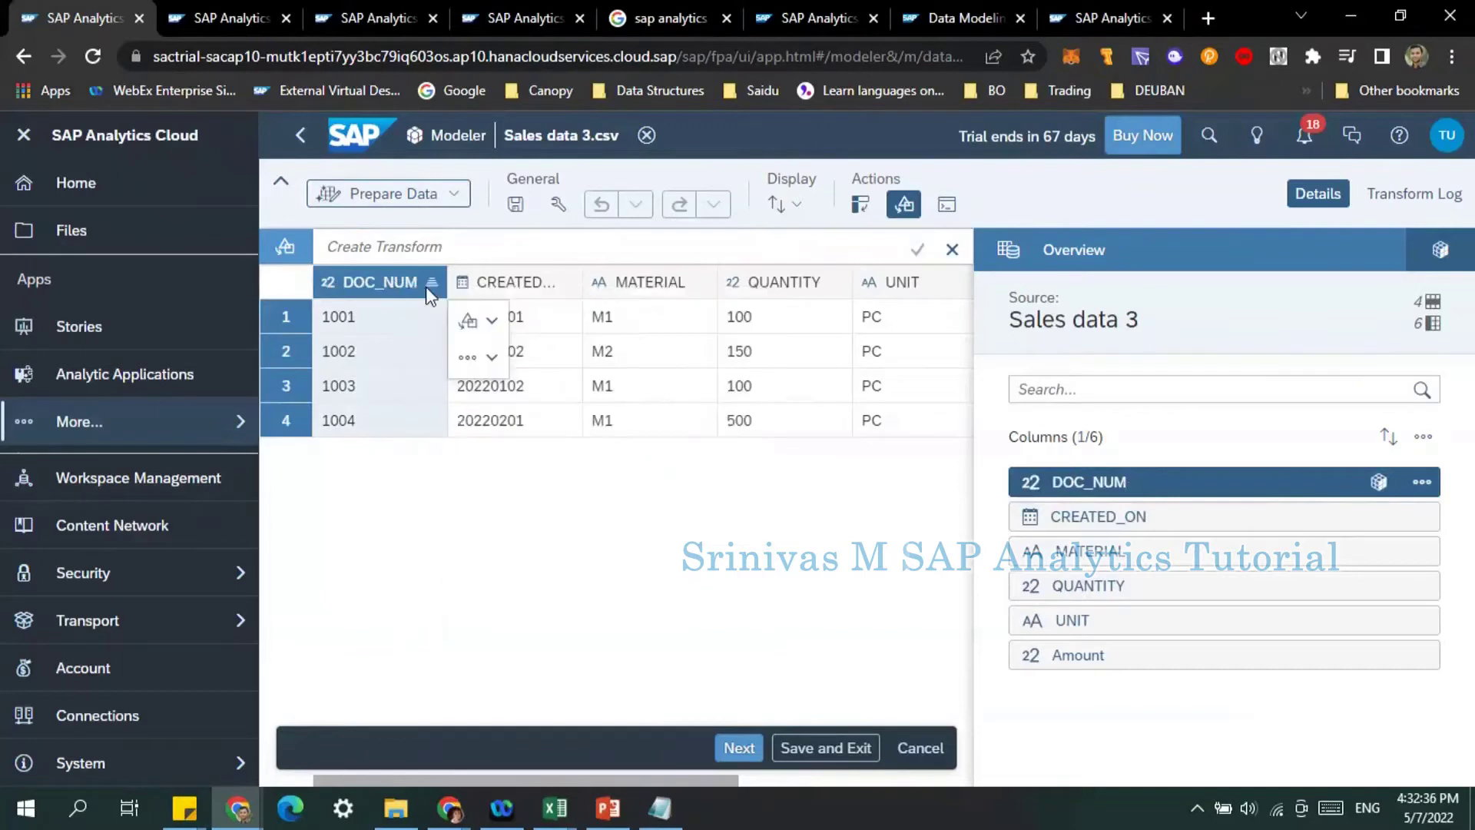
{"action": "left_click", "coordinate": [500, 326]}
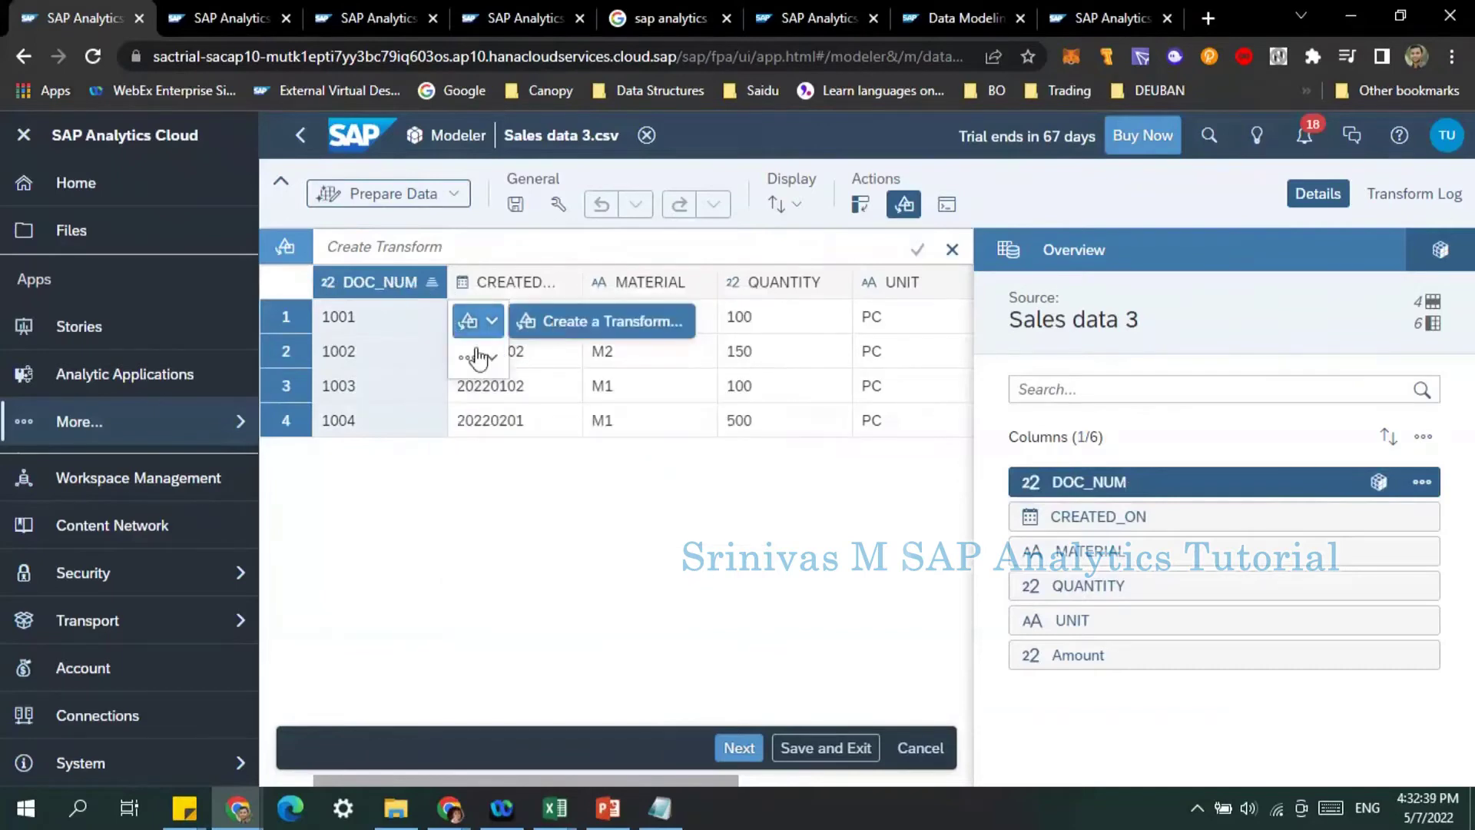
{"action": "left_click", "coordinate": [430, 511]}
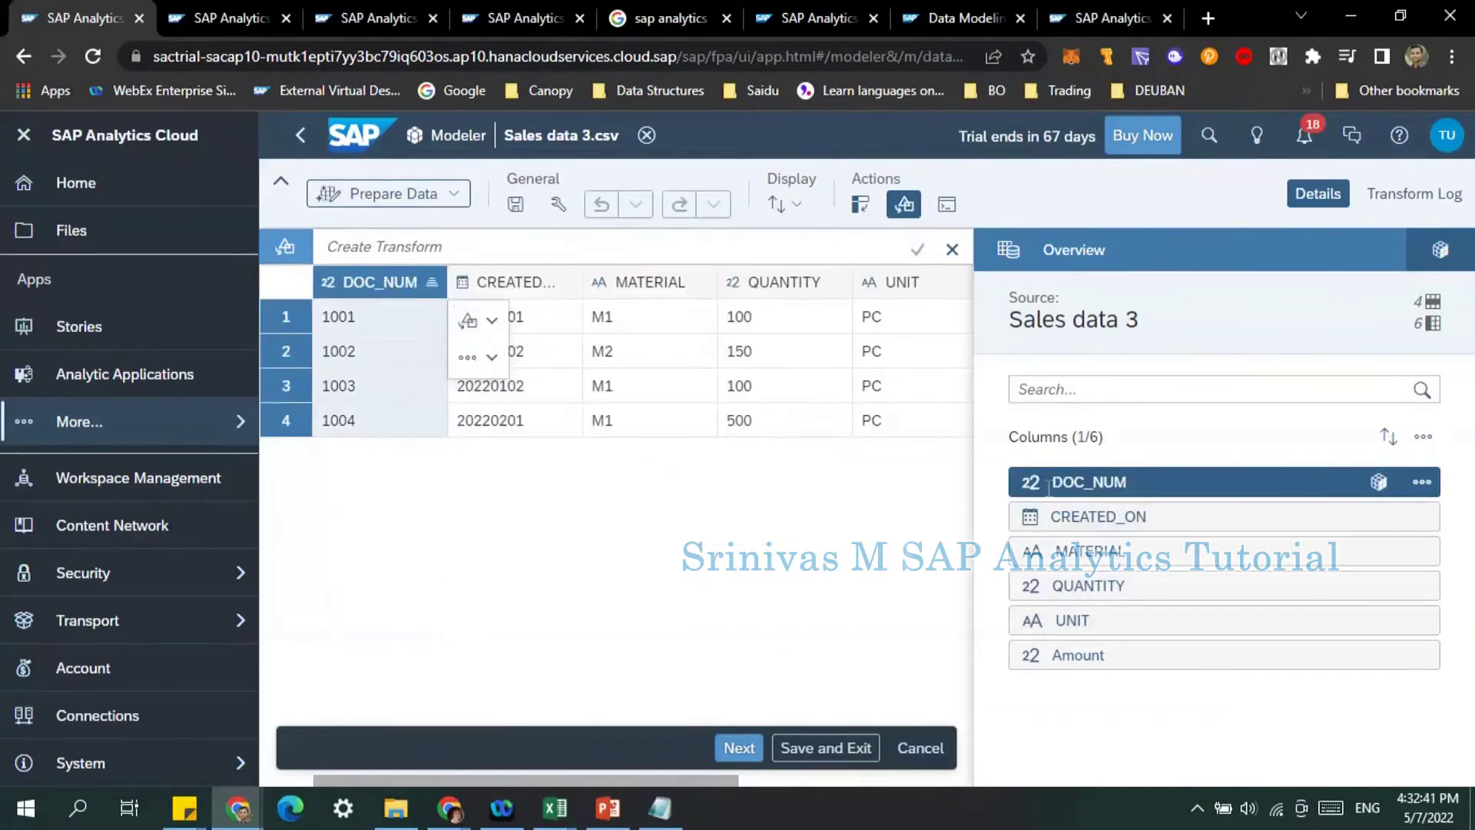
Open the DOC_NUM column's details and change its data type to String.
{"action": "left_click", "coordinate": [1379, 482]}
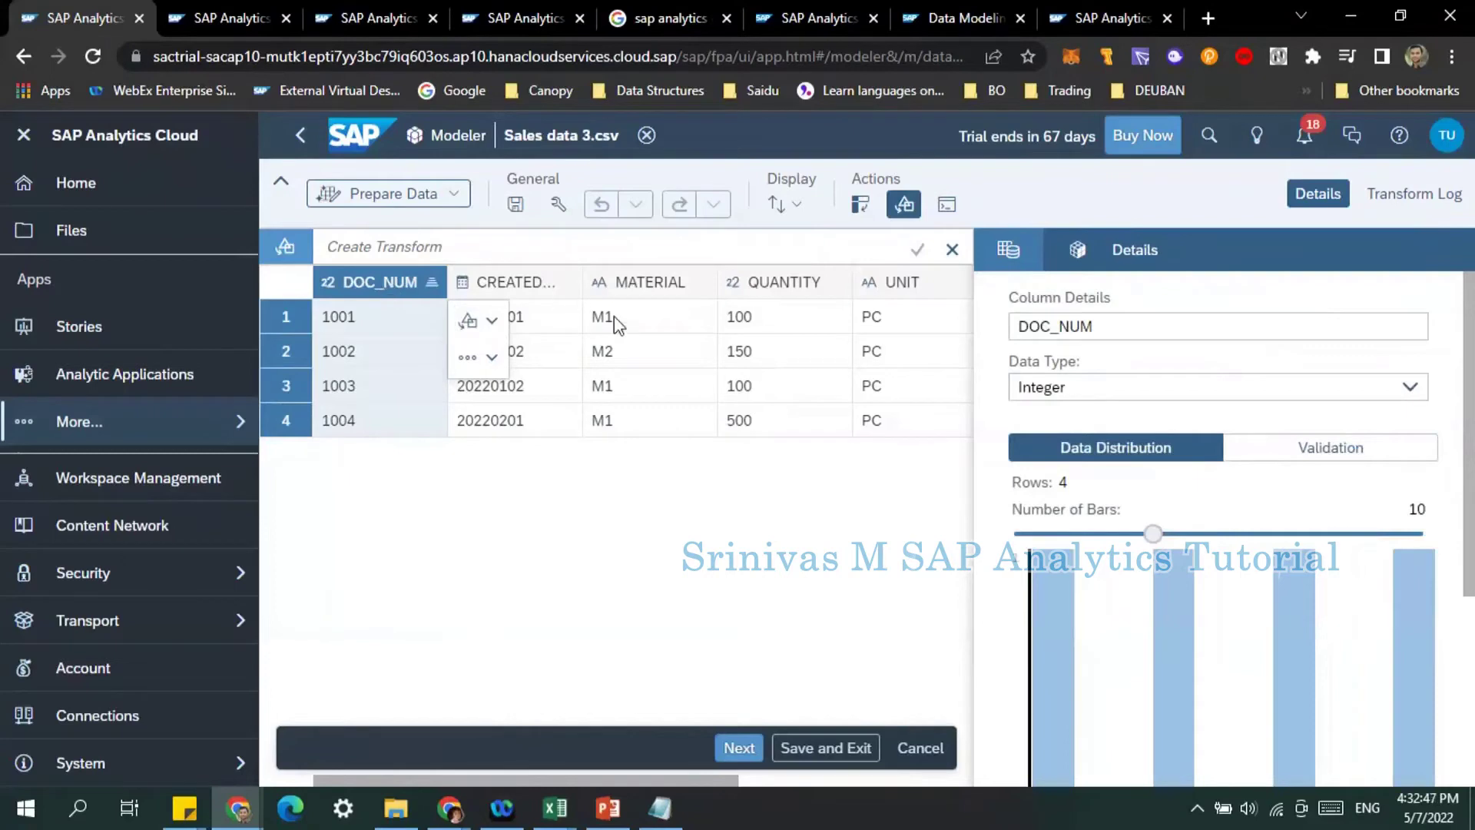
{"action": "left_click", "coordinate": [1008, 250]}
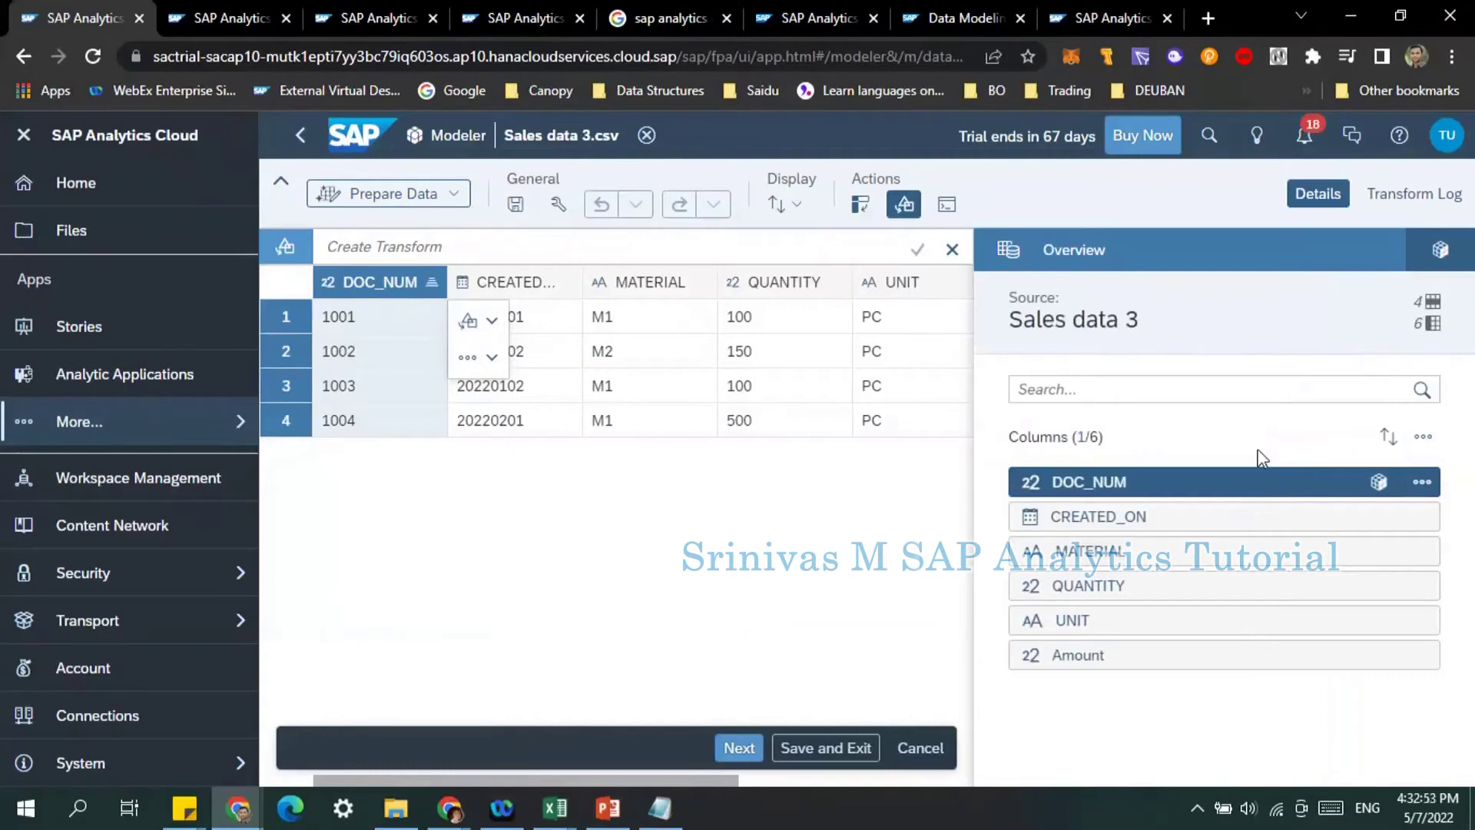
{"action": "left_click", "coordinate": [1439, 253]}
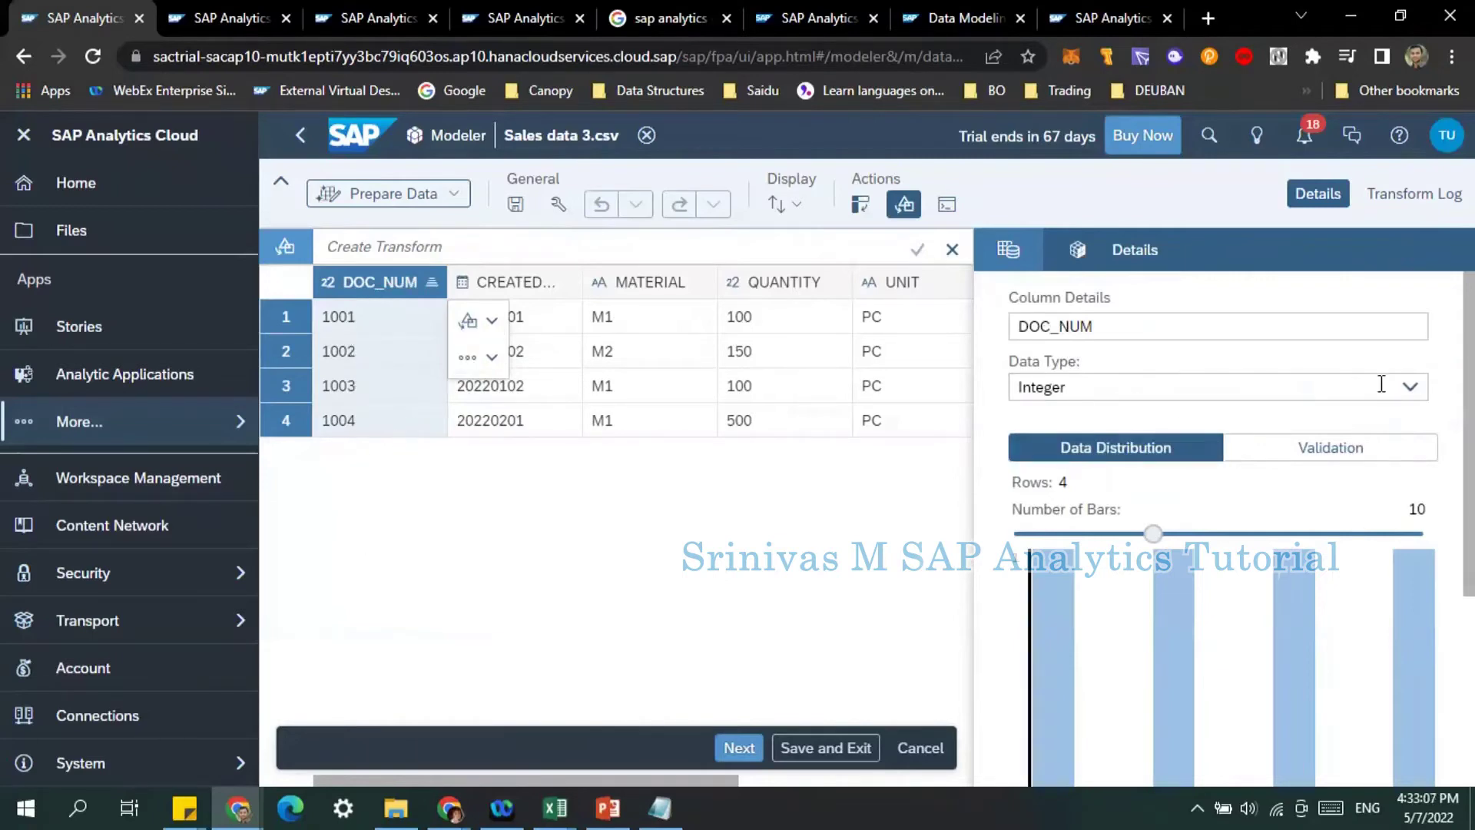
{"action": "left_click", "coordinate": [1410, 387]}
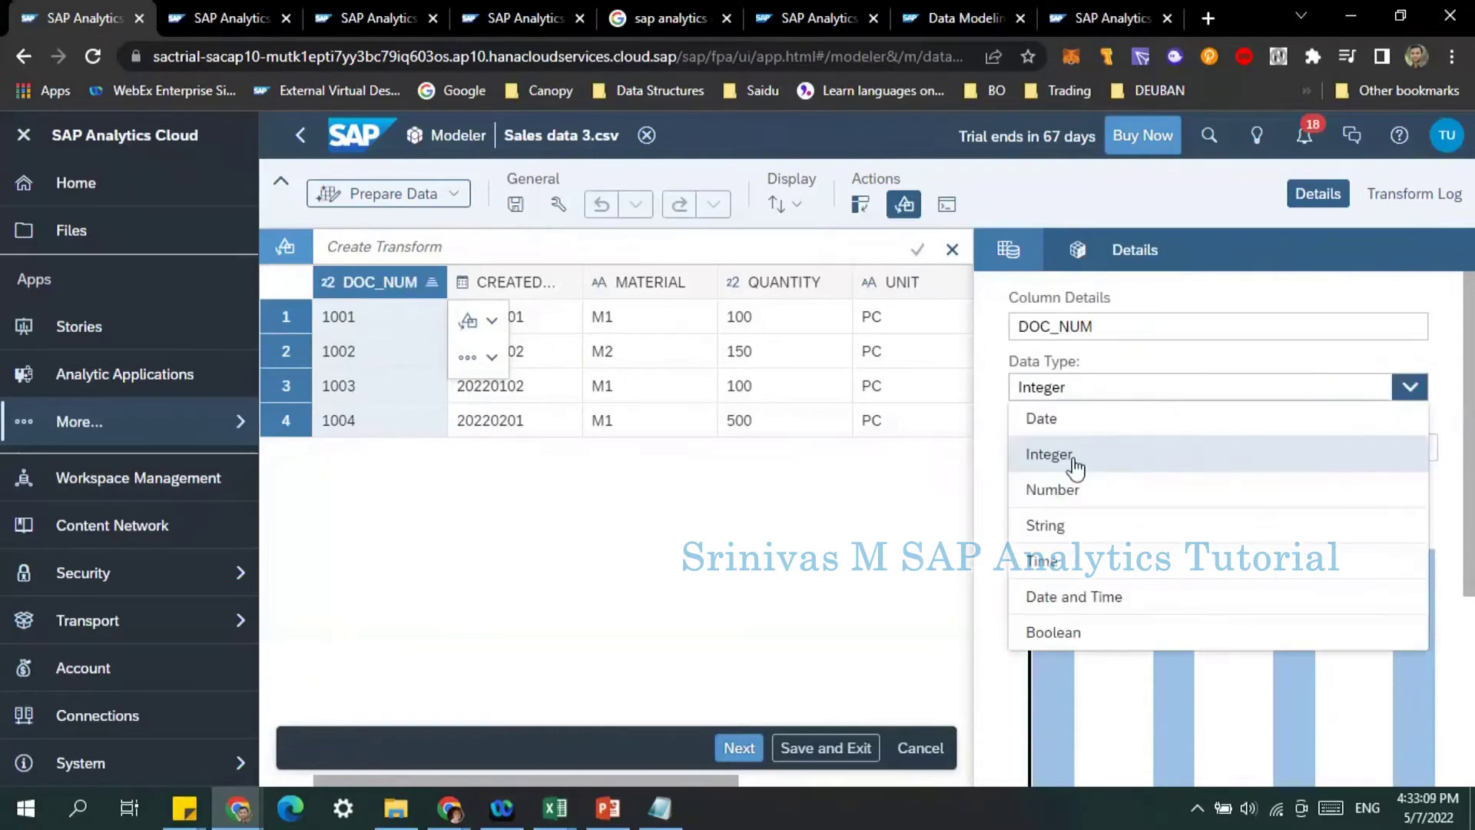
{"action": "left_click", "coordinate": [1068, 528]}
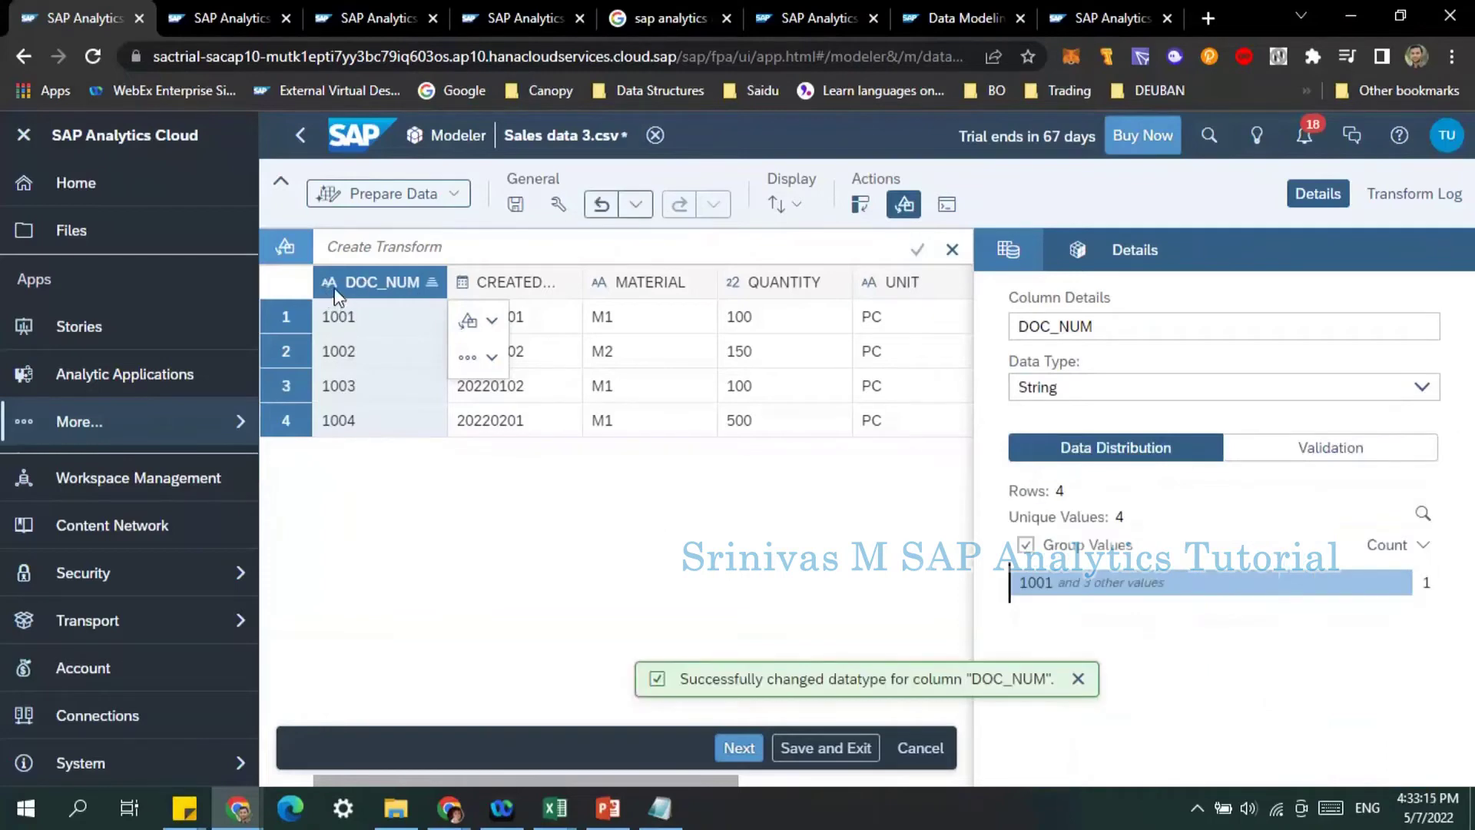
Check the CREATED_ON and MATERIAL column details and set QUANTITY's data type to Number with the 1,587,370.50 conversion format.
{"action": "left_click", "coordinate": [501, 289]}
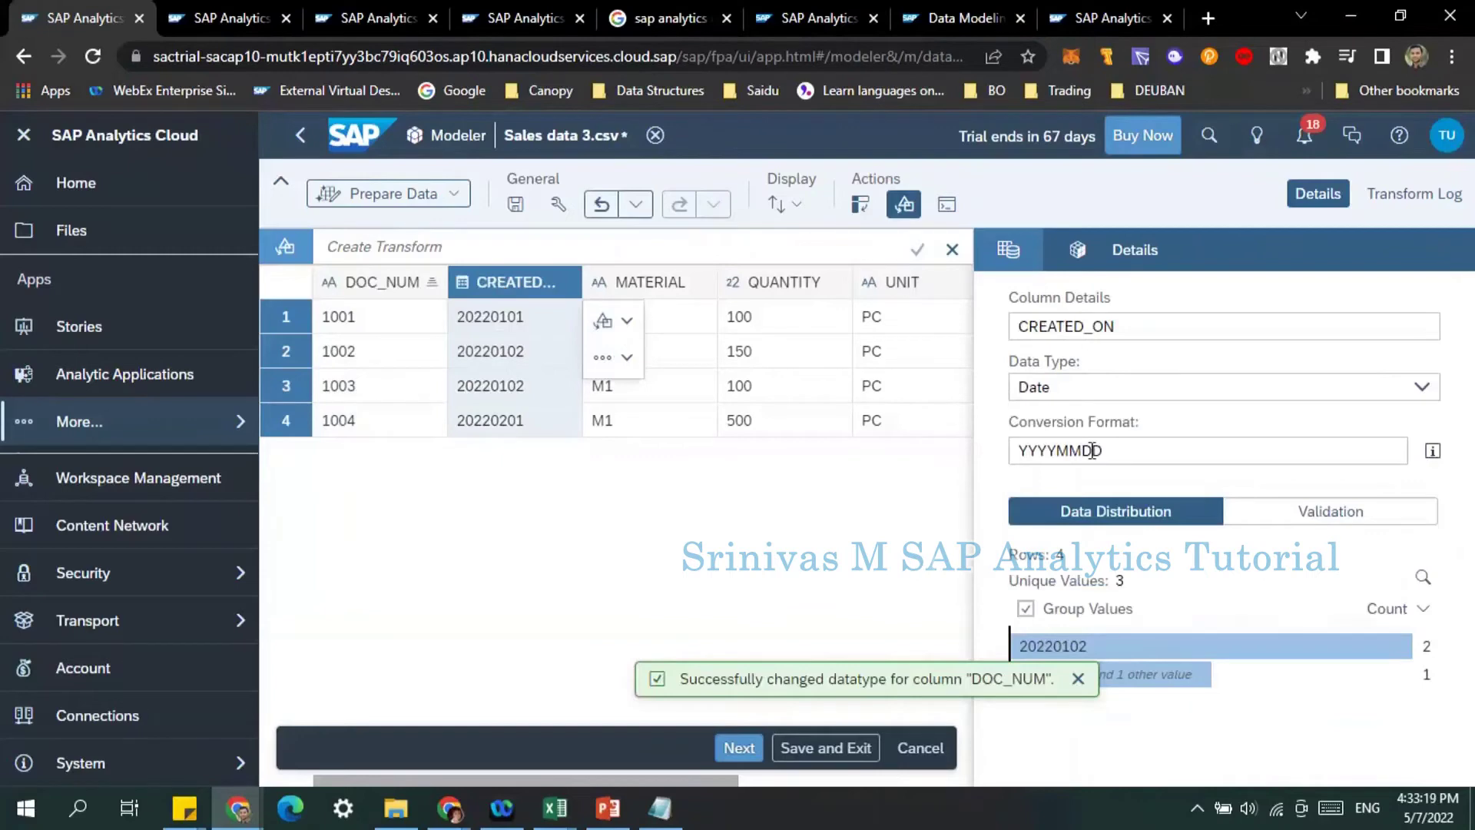
{"action": "left_click", "coordinate": [648, 286]}
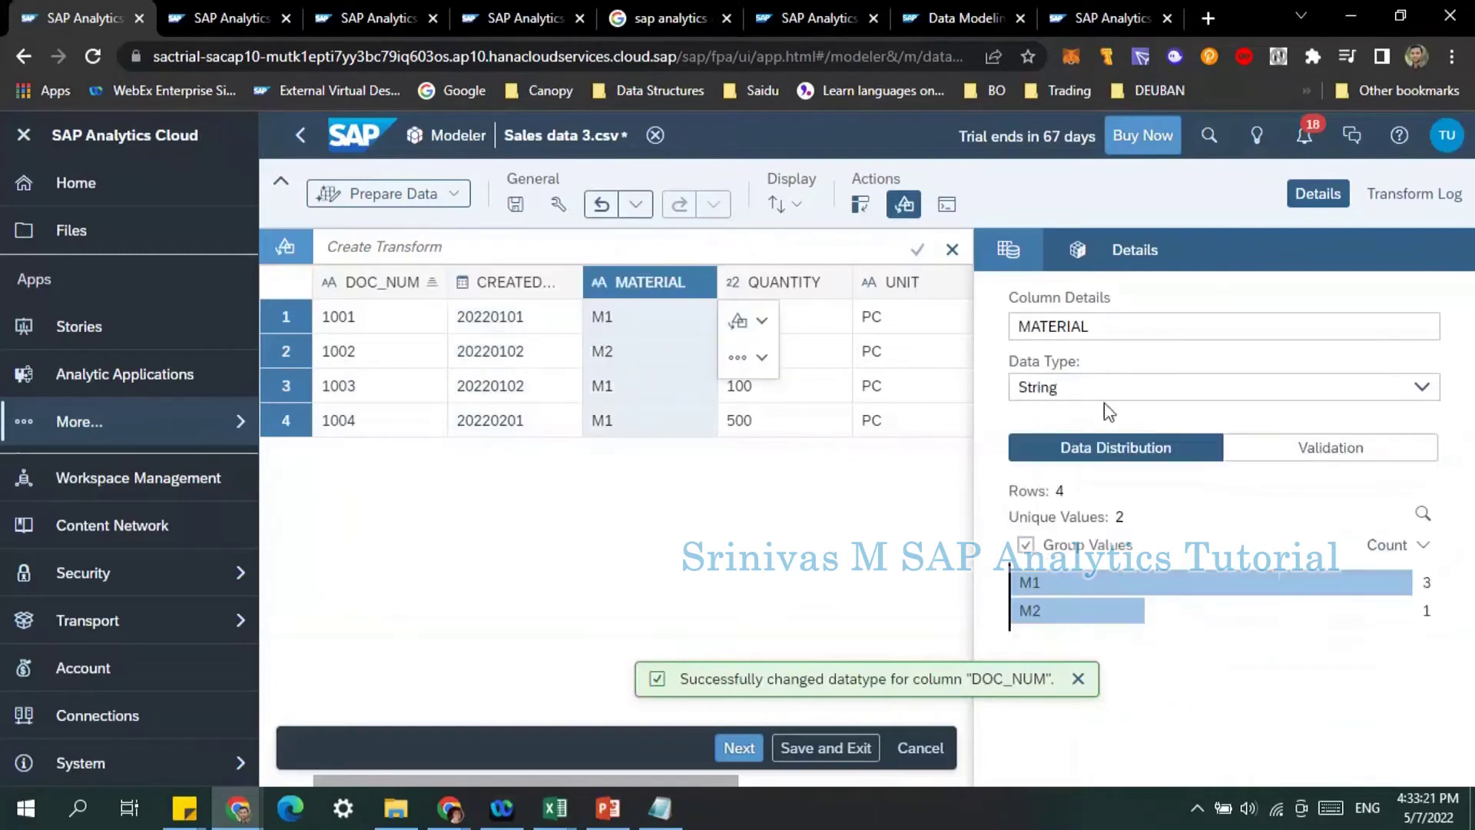
{"action": "left_click", "coordinate": [771, 286]}
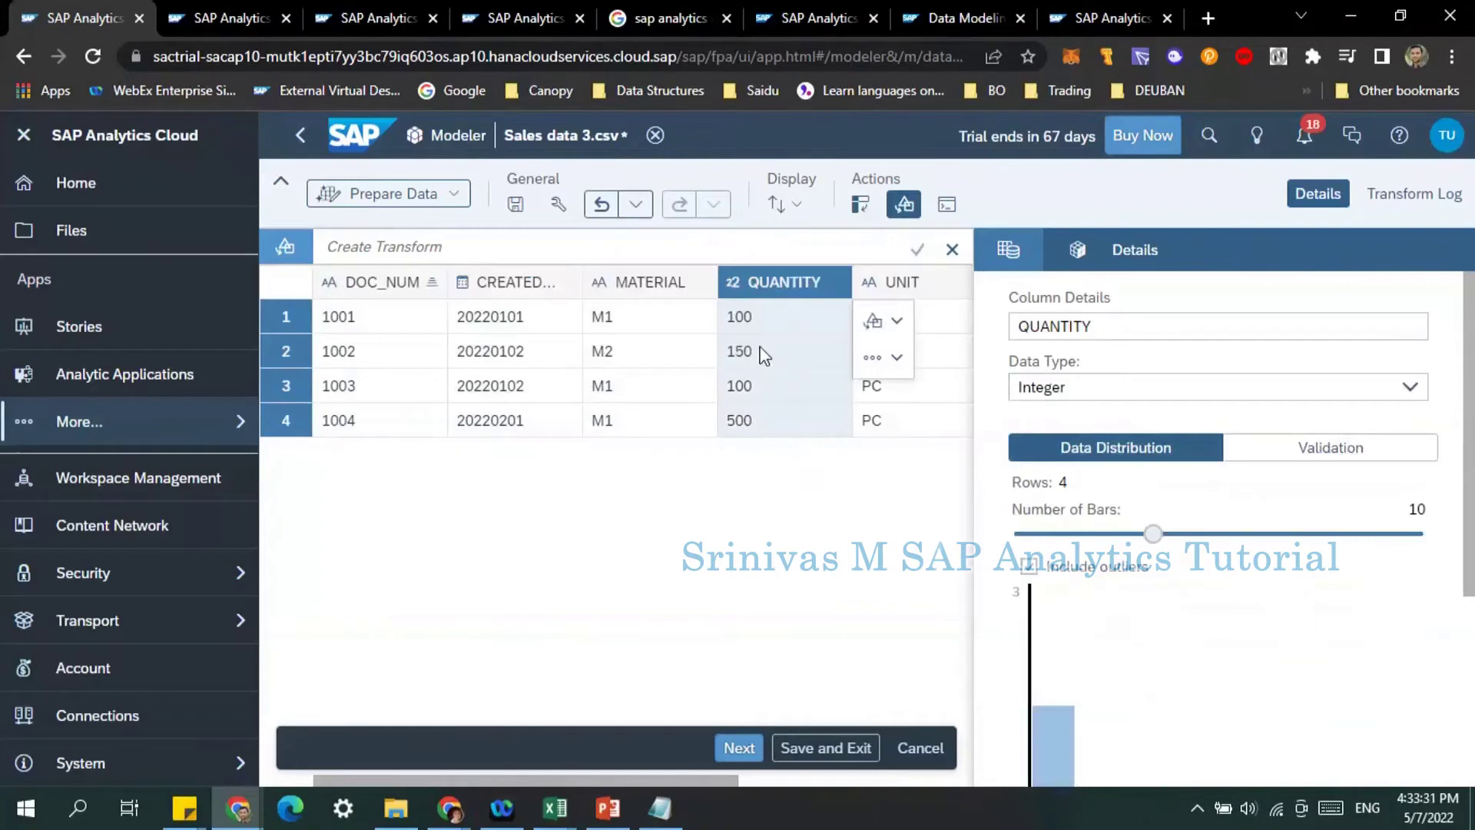
{"action": "left_click", "coordinate": [1410, 387]}
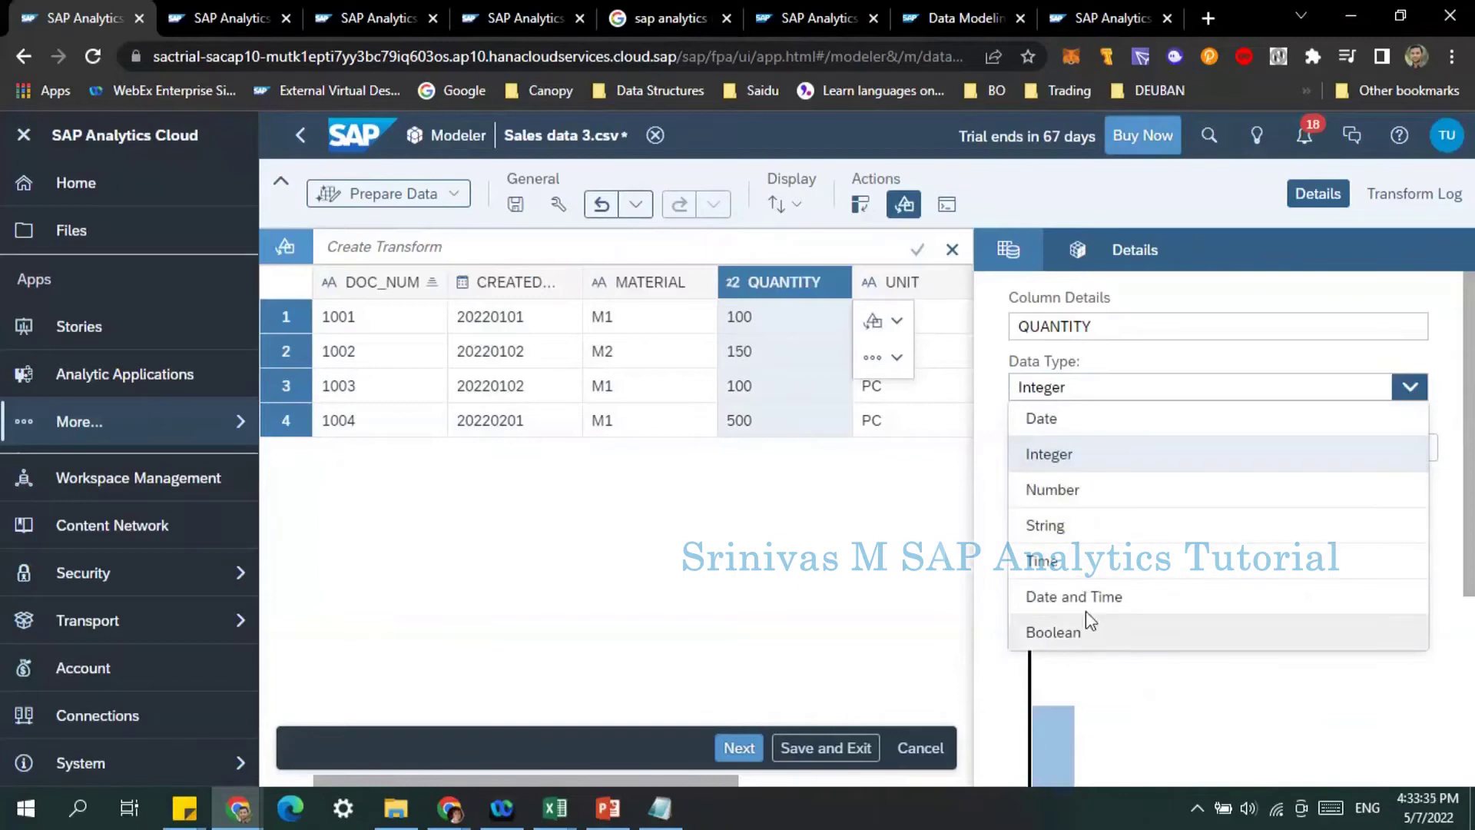
{"action": "left_click", "coordinate": [1104, 493]}
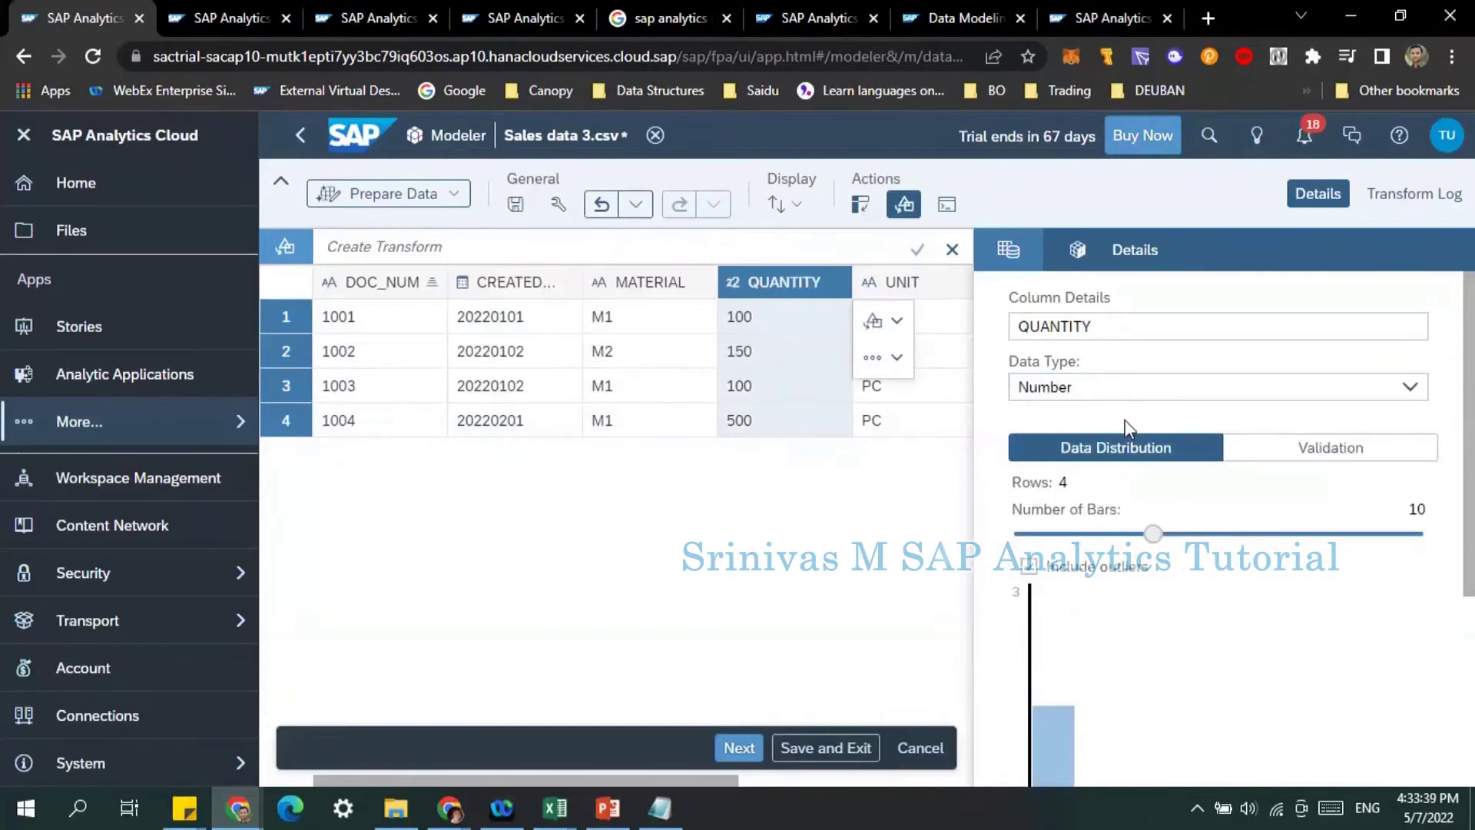
{"action": "scroll", "coordinate": [1136, 511], "scroll_direction": "down", "scroll_amount": 4}
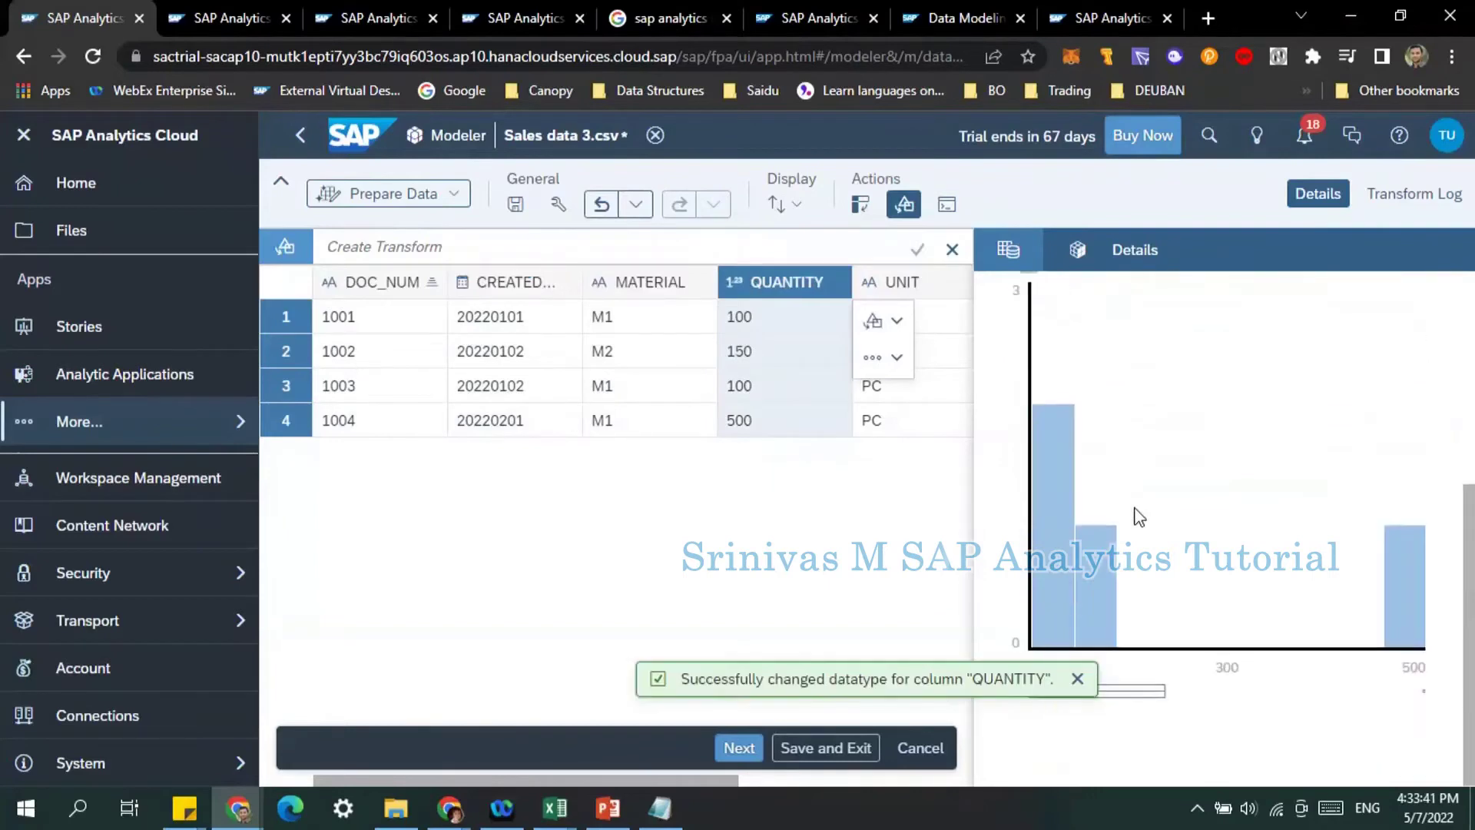
{"action": "scroll", "coordinate": [1139, 516], "scroll_direction": "up", "scroll_amount": 4}
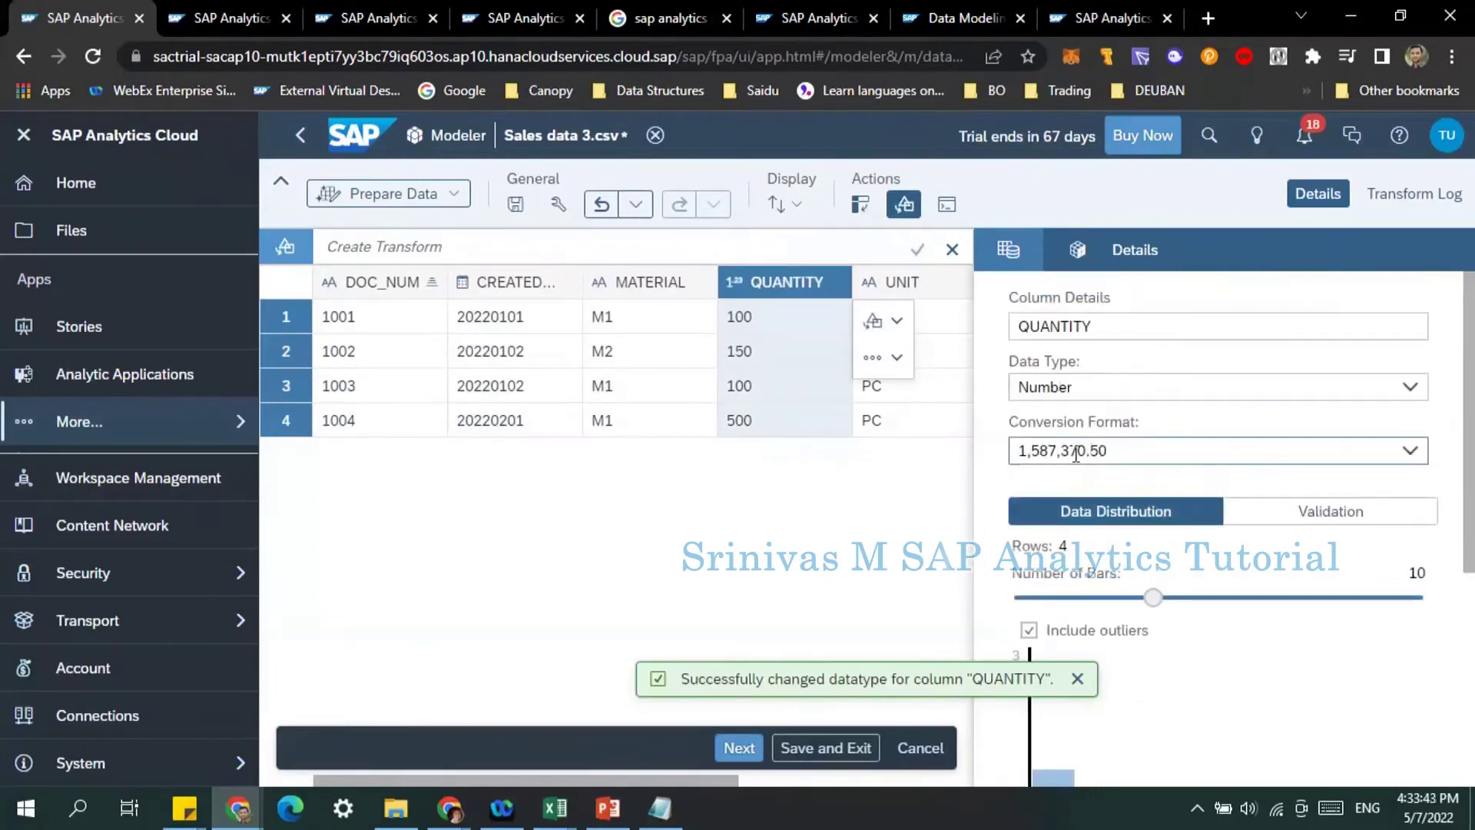
{"action": "left_click", "coordinate": [1410, 459]}
{"action": "left_click", "coordinate": [1241, 454]}
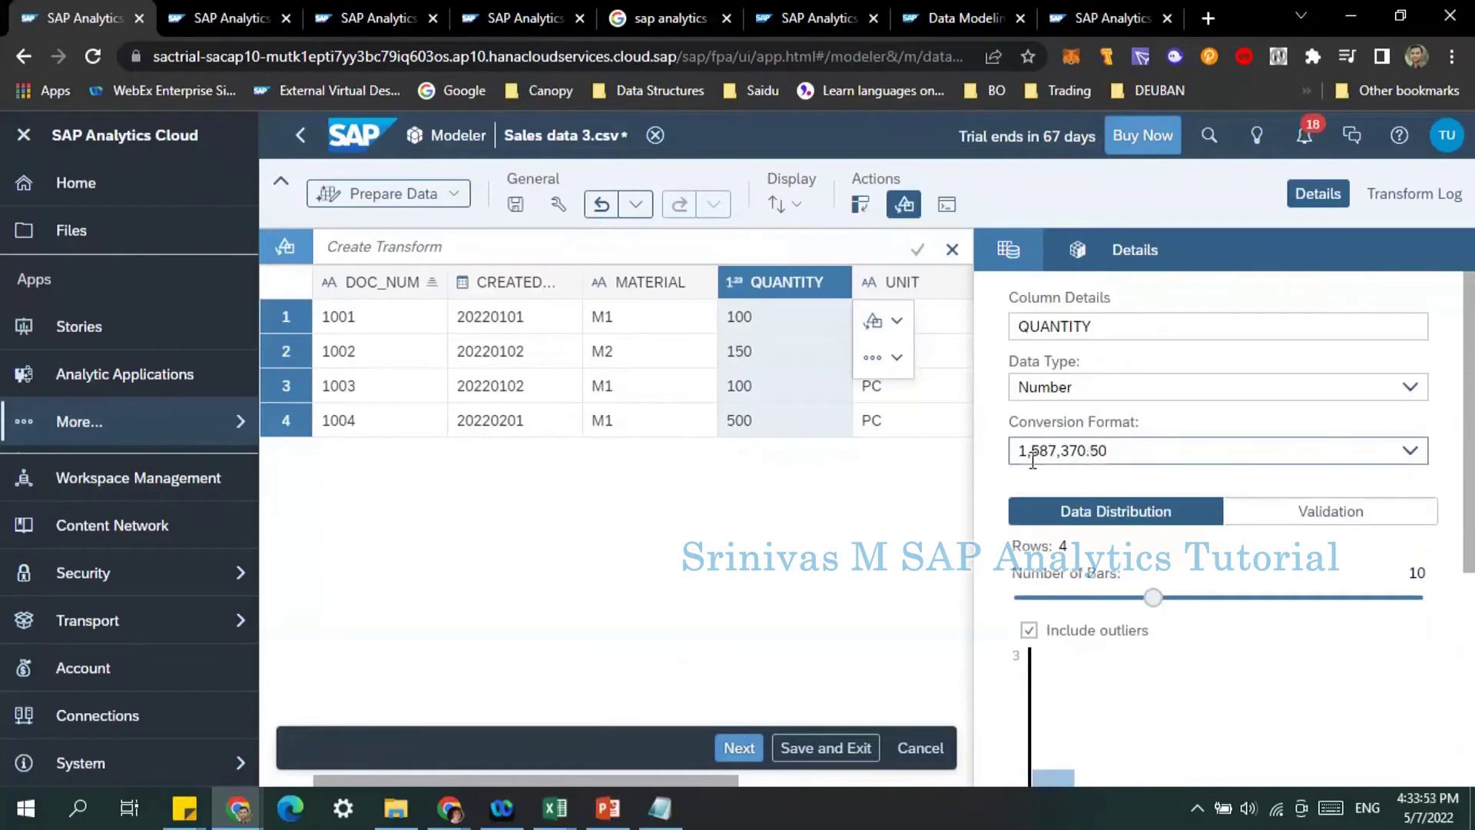
Check the UNIT column's details, proceed to target mapping and map CREATED_ON to the Date dimension.
{"action": "left_click", "coordinate": [895, 282]}
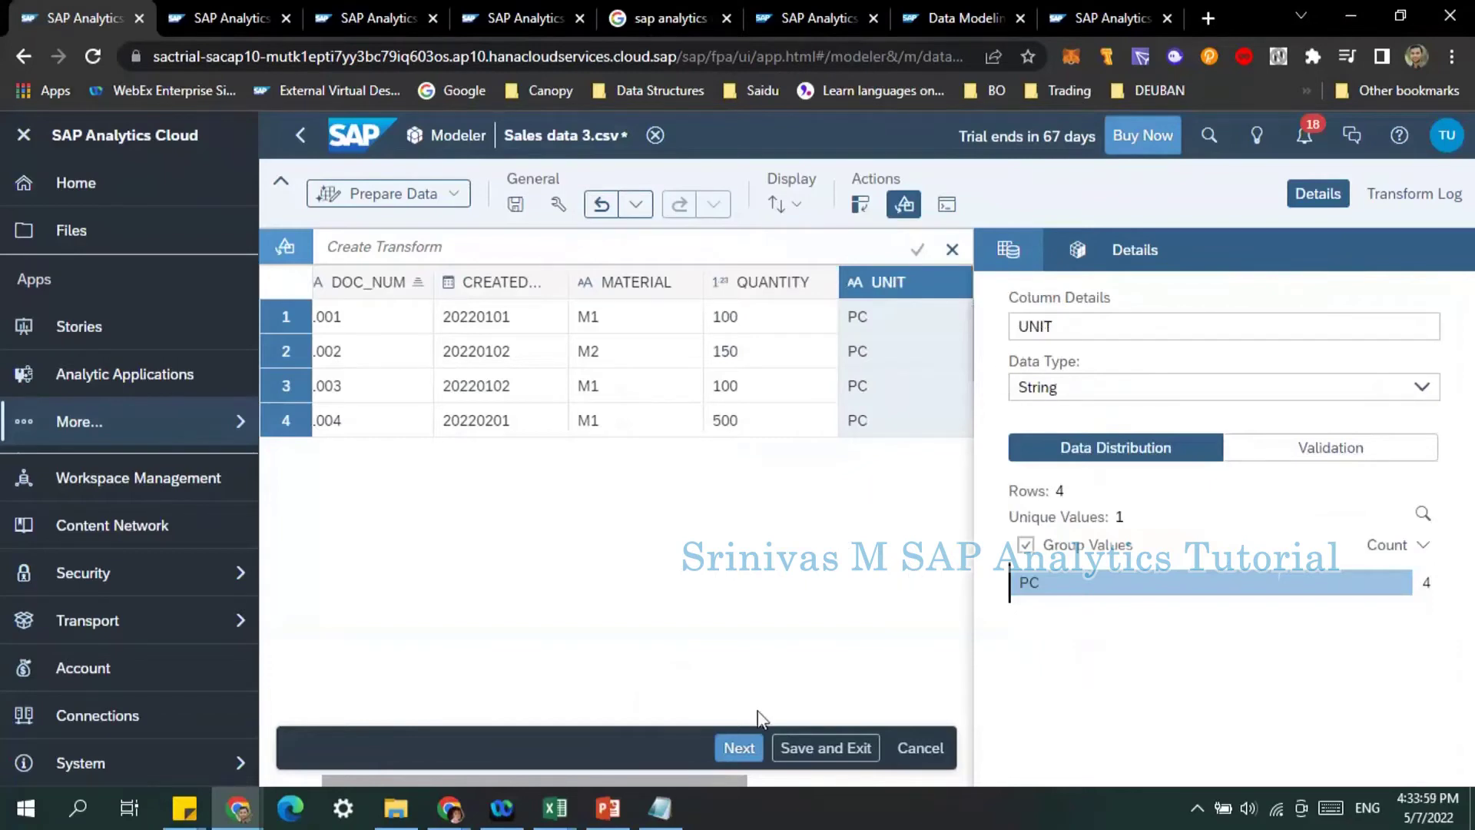
{"action": "left_click", "coordinate": [739, 747]}
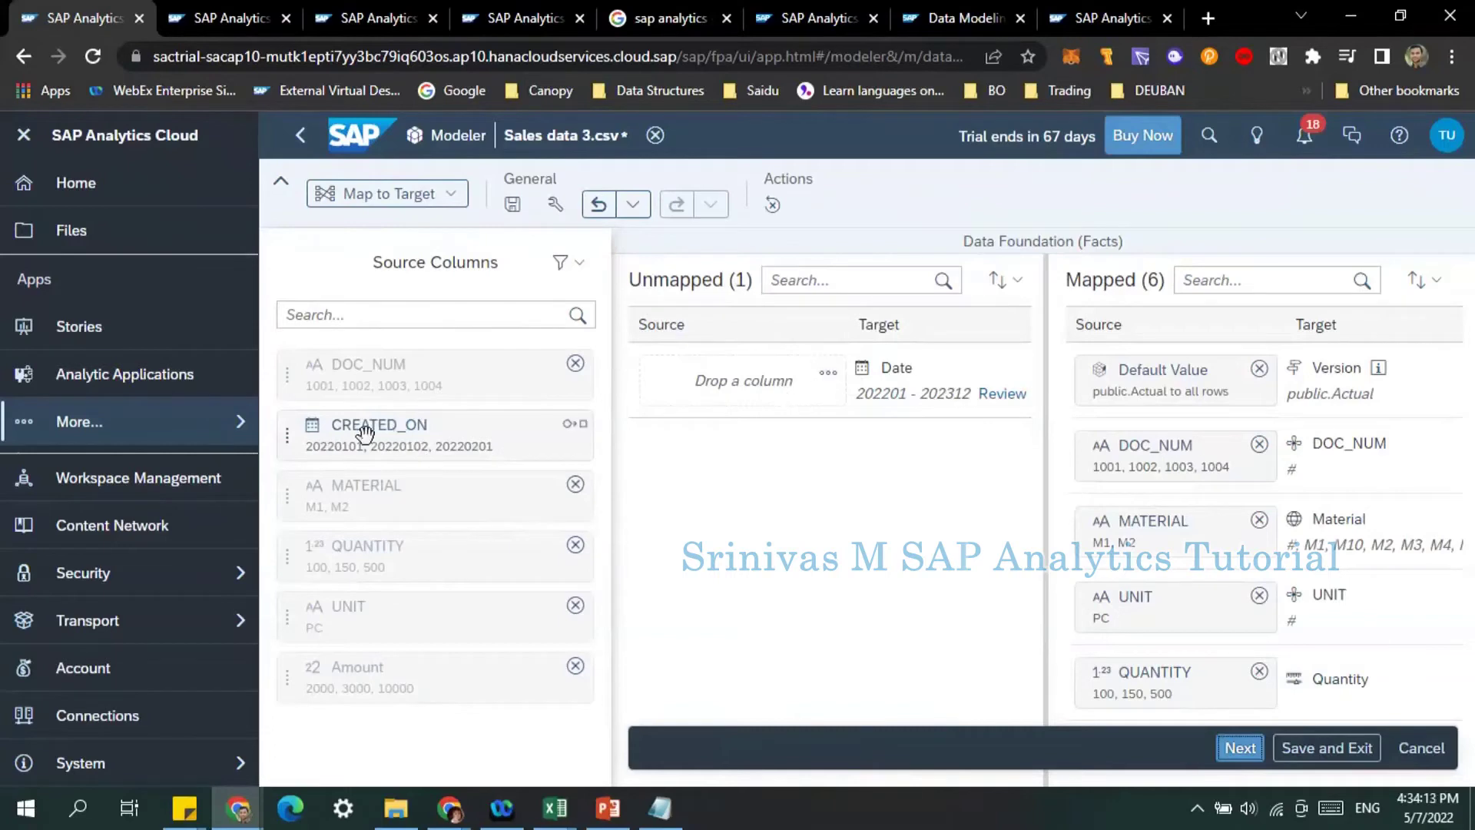
{"action": "mouse_move", "coordinate": [418, 424]}
{"action": "left_mouse_down"}
{"action": "mouse_move", "coordinate": [705, 395]}
{"action": "mouse_move", "coordinate": [429, 429]}
{"action": "left_mouse_up"}
{"action": "left_click_drag", "start_coordinate": [407, 435], "coordinate": [699, 384]}
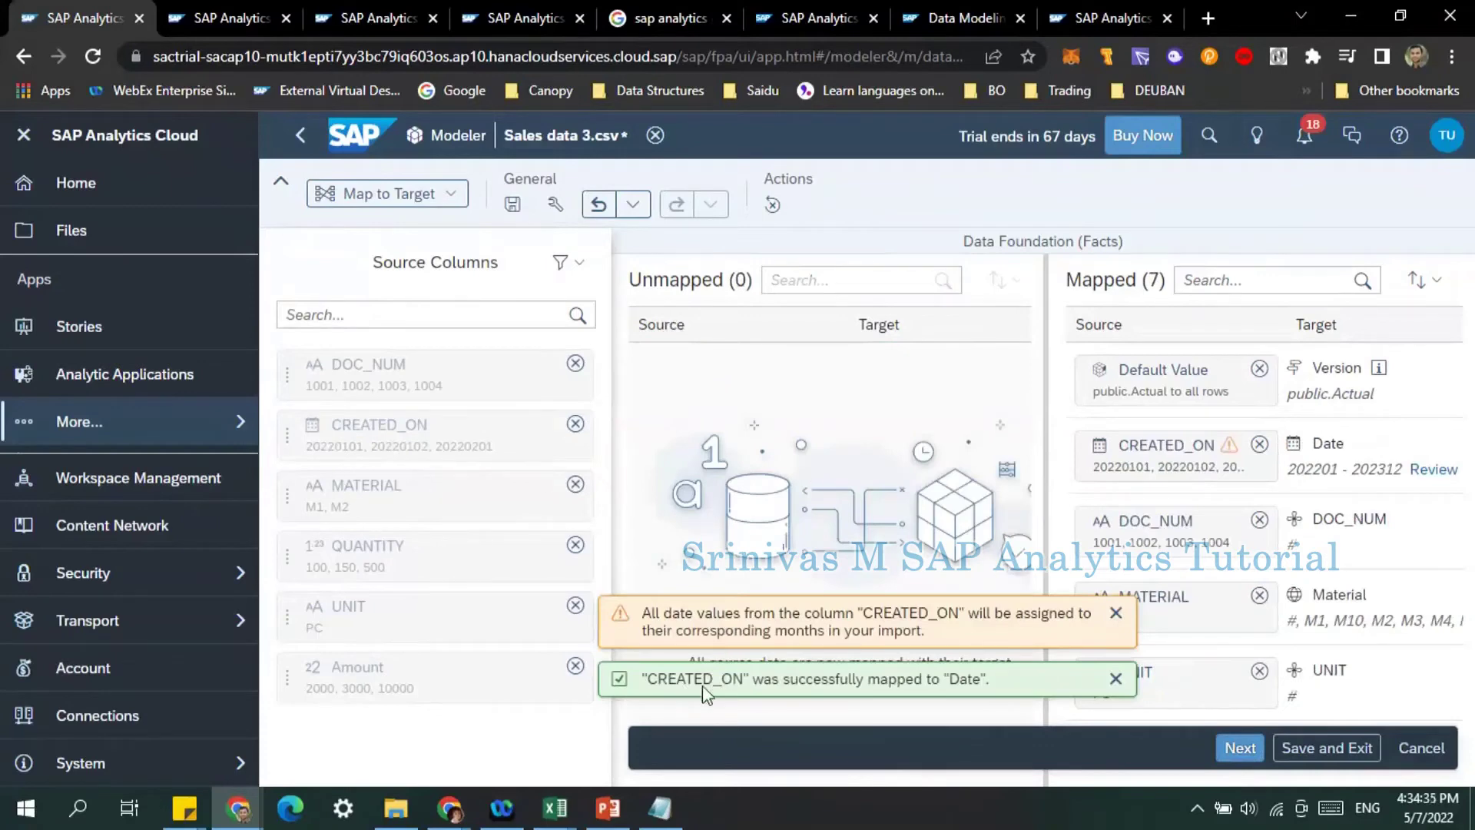
{"action": "left_click", "coordinate": [1116, 612]}
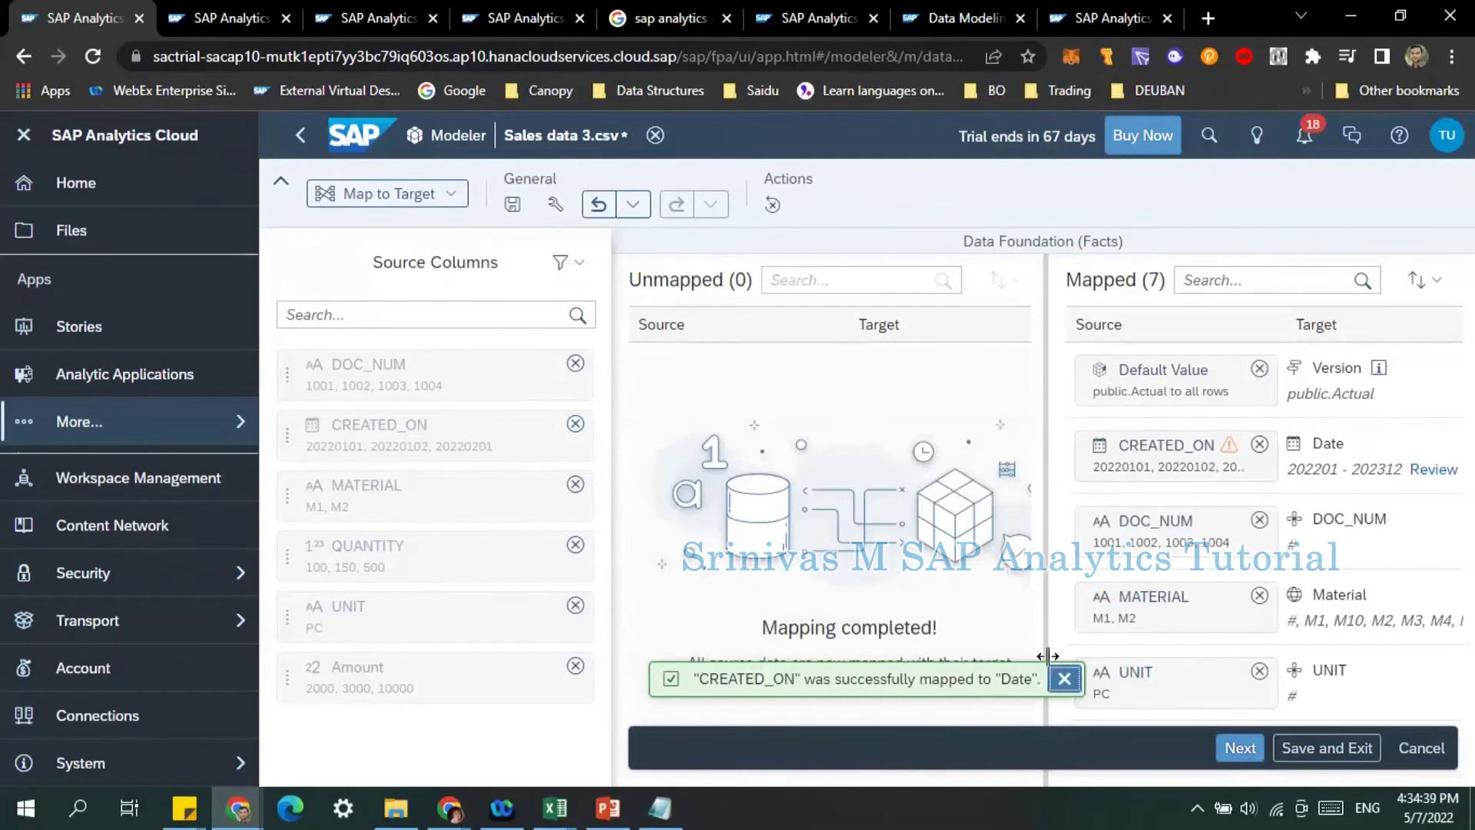
{"action": "left_click", "coordinate": [1064, 678]}
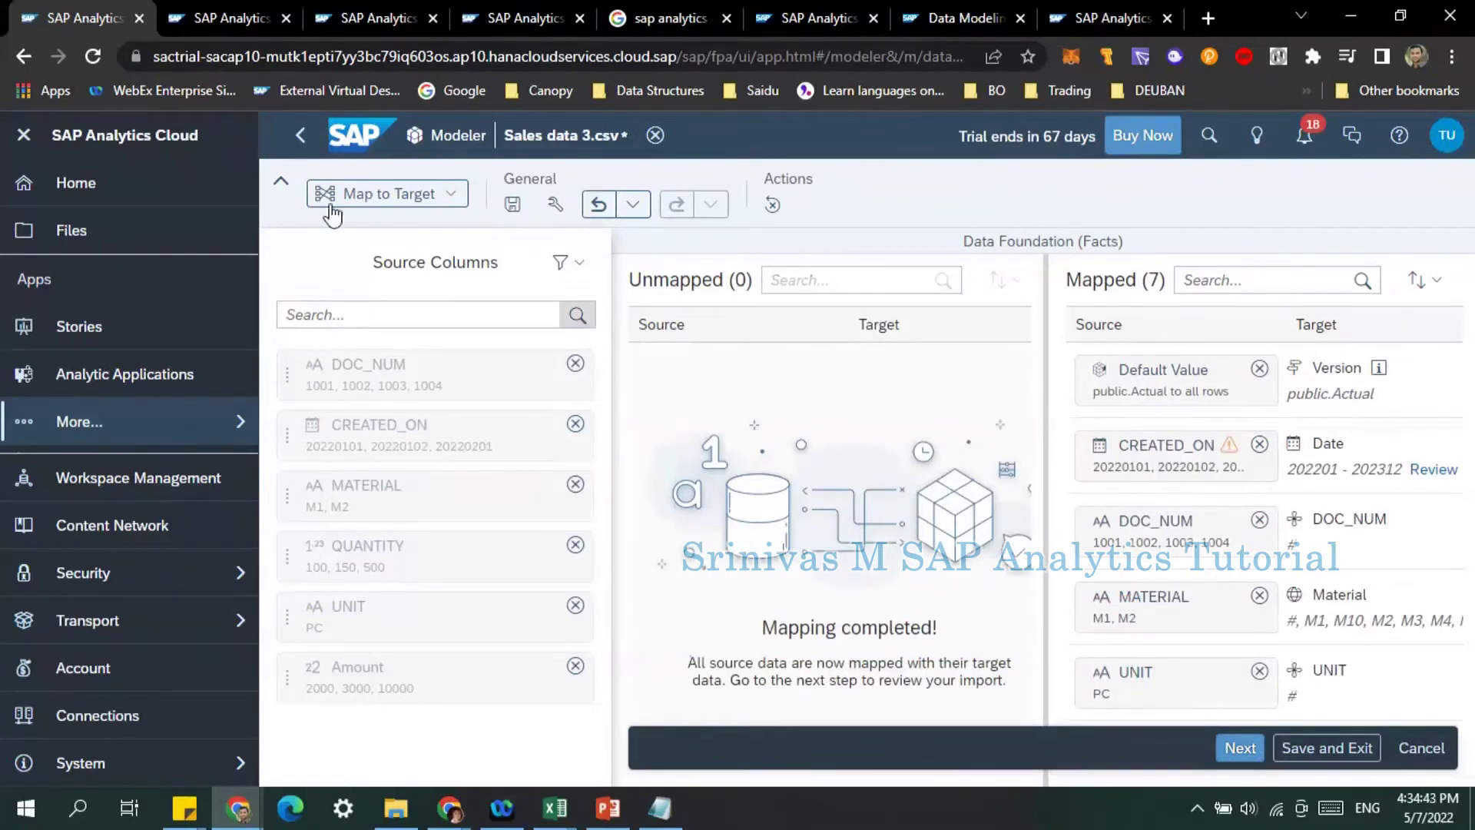
Proceed through the dimension property mapping to the import review, and save and exit the import setup.
{"action": "left_click", "coordinate": [360, 201]}
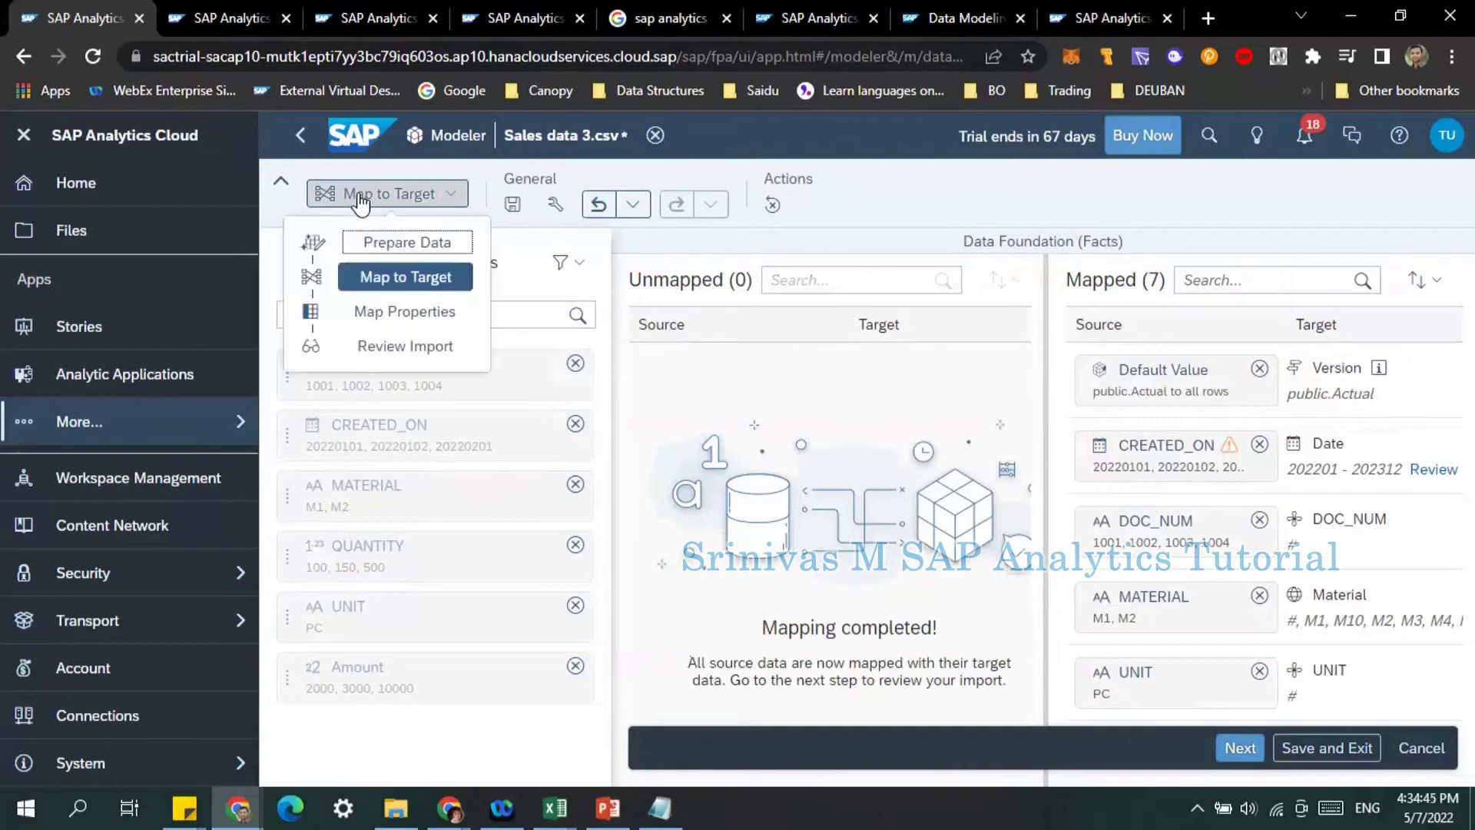
{"action": "left_click", "coordinate": [820, 403]}
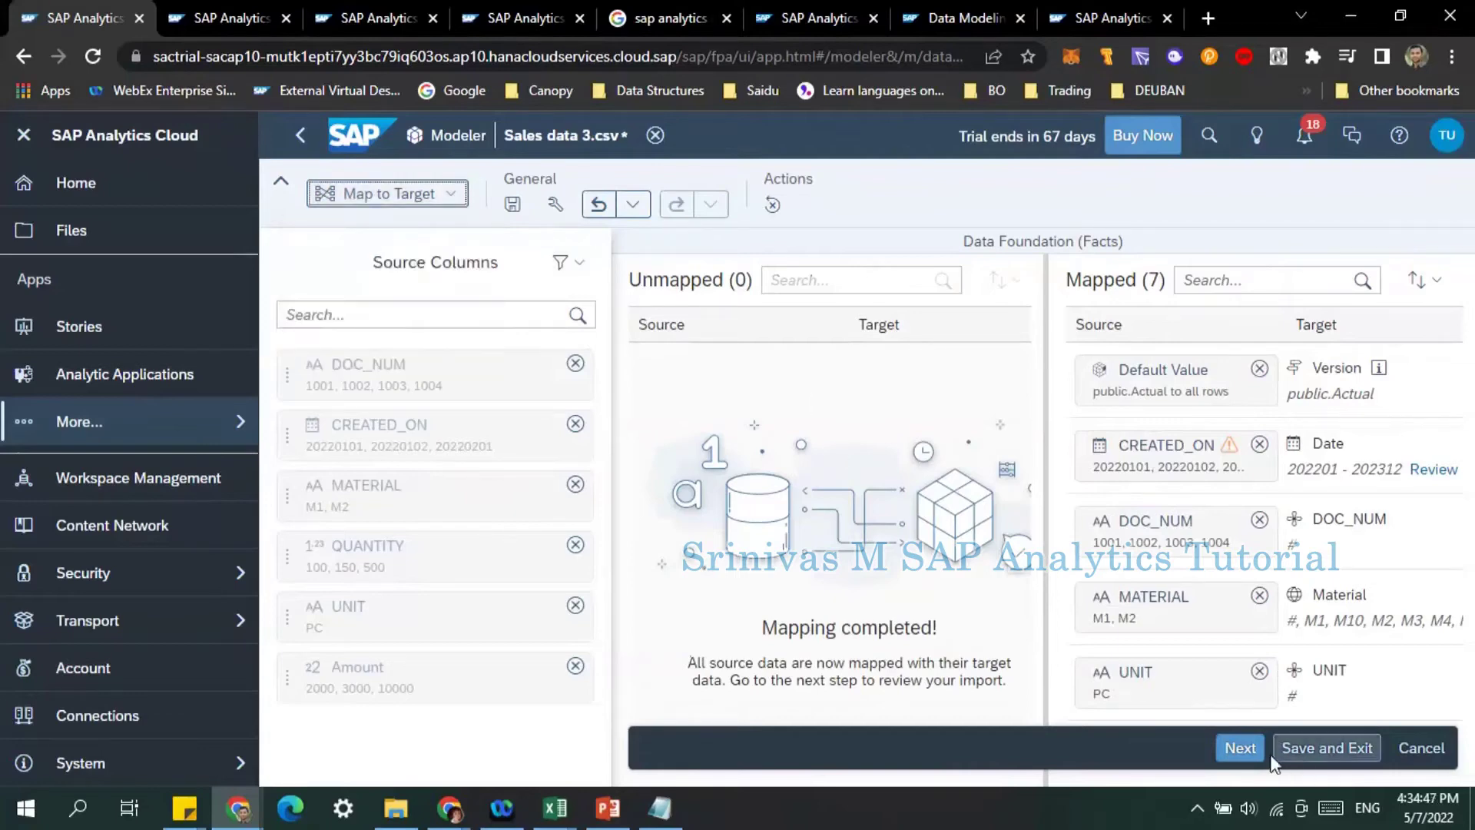
{"action": "left_click", "coordinate": [1240, 748]}
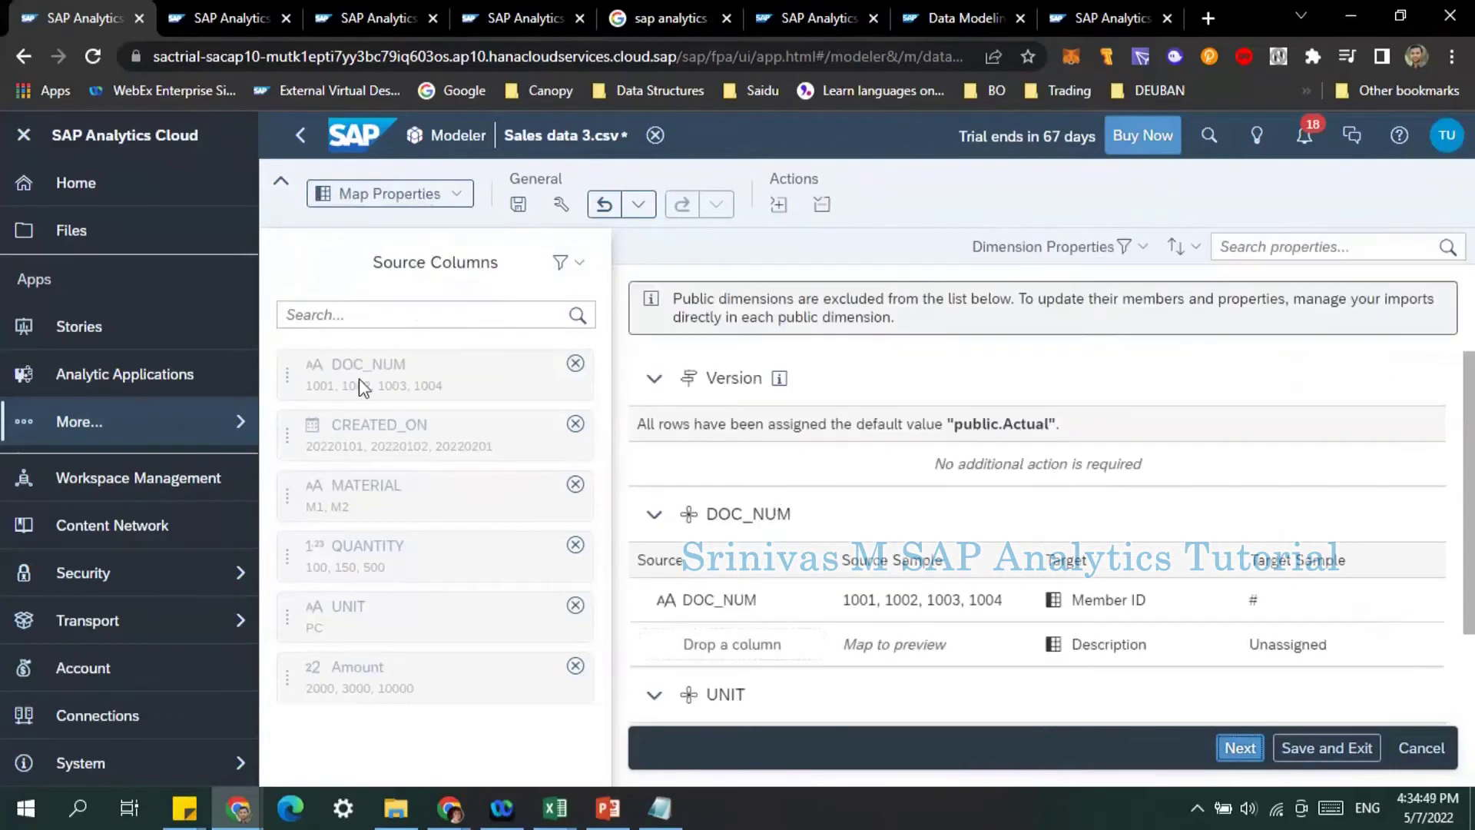
{"action": "scroll", "coordinate": [874, 509], "scroll_direction": "down", "scroll_amount": 2}
{"action": "scroll", "coordinate": [874, 510], "scroll_direction": "up", "scroll_amount": 2}
{"action": "scroll", "coordinate": [803, 464], "scroll_direction": "down", "scroll_amount": 2}
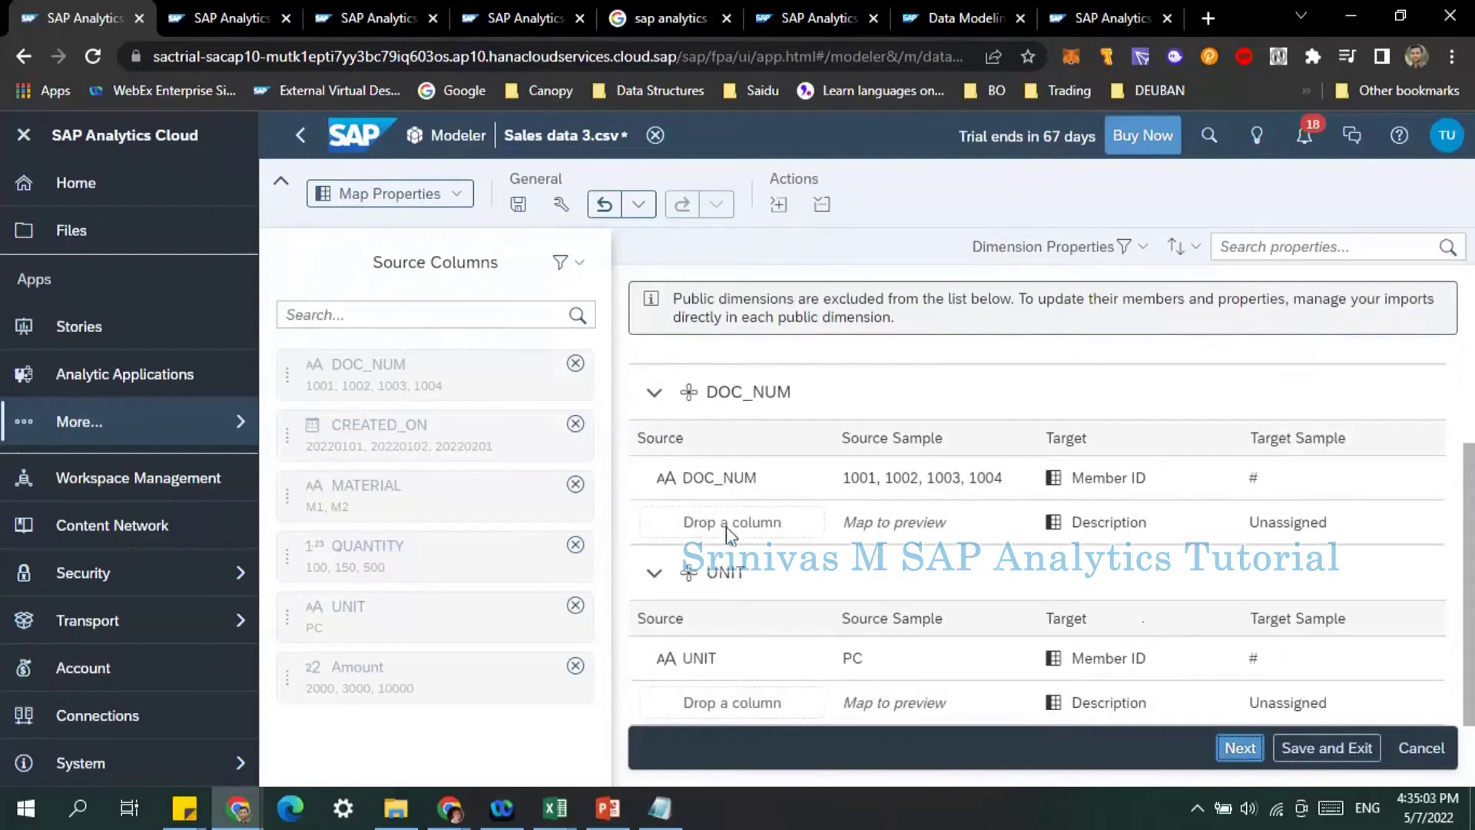
{"action": "left_click", "coordinate": [1240, 749]}
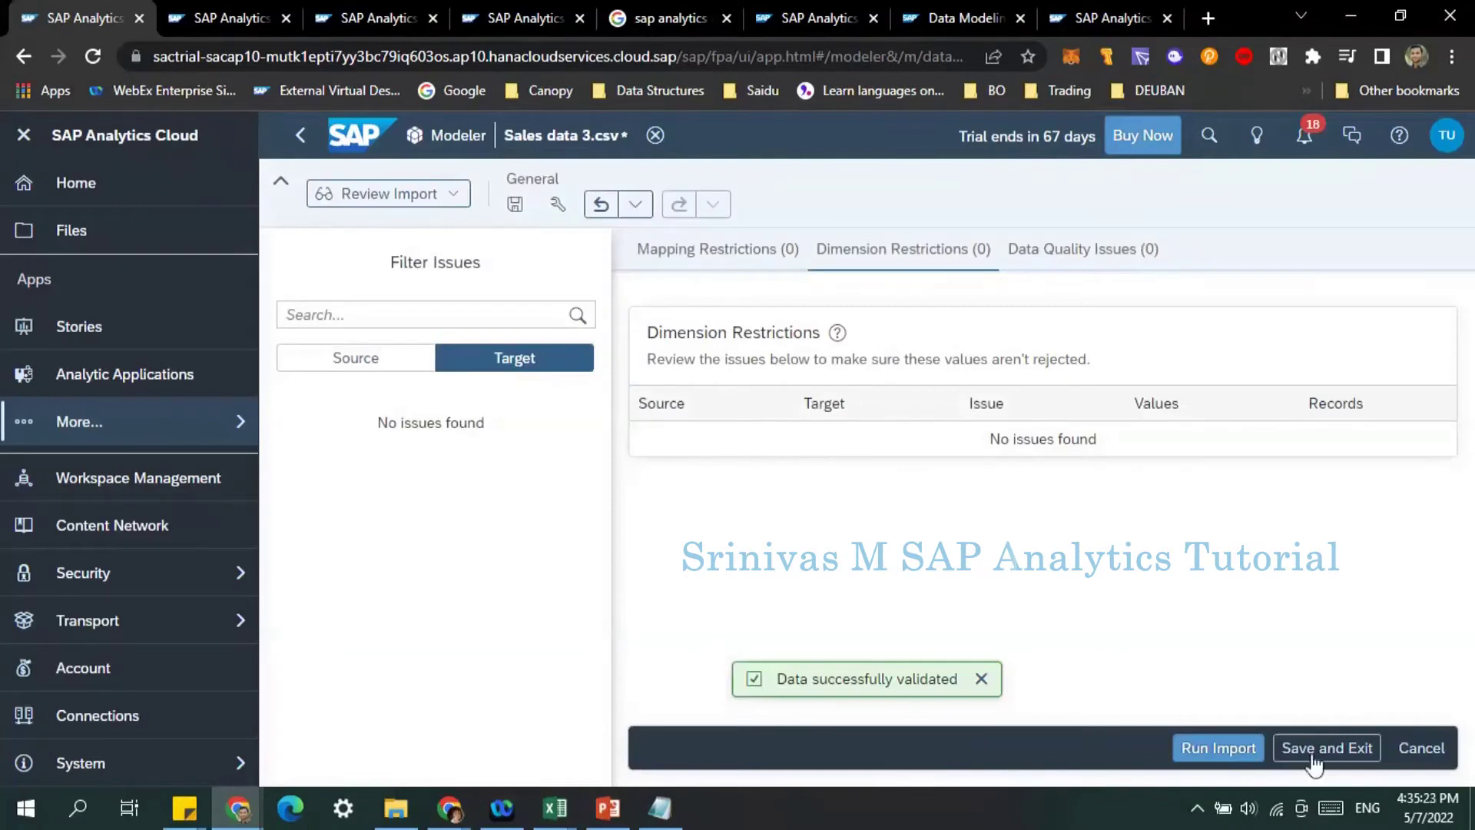
{"action": "left_click", "coordinate": [1313, 751]}
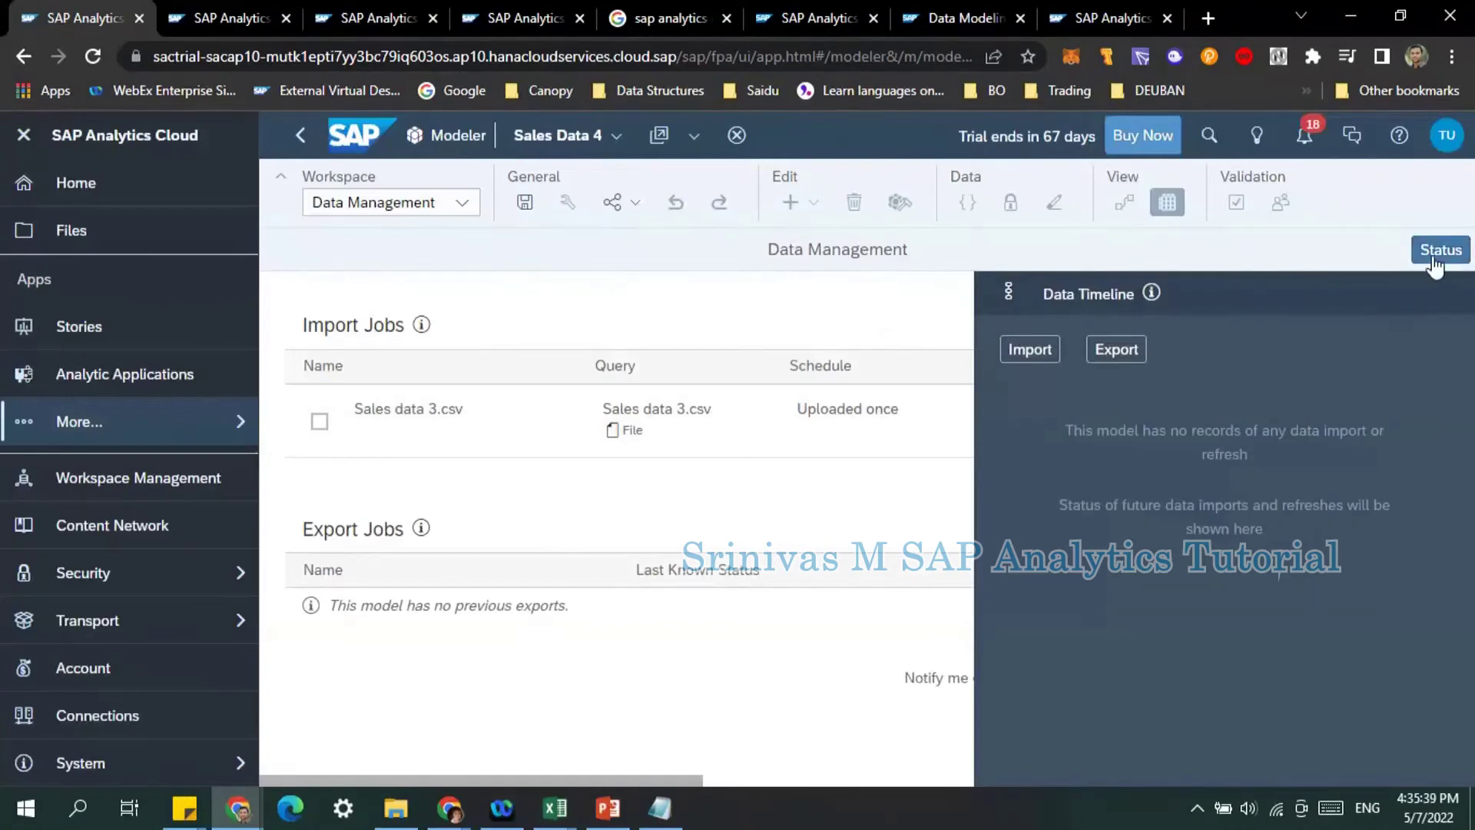
Hide the data timeline, switch the Sales Data 4 model to its structure workspace and examine the measures, dimensions and data foundation.
{"action": "left_click", "coordinate": [1440, 249]}
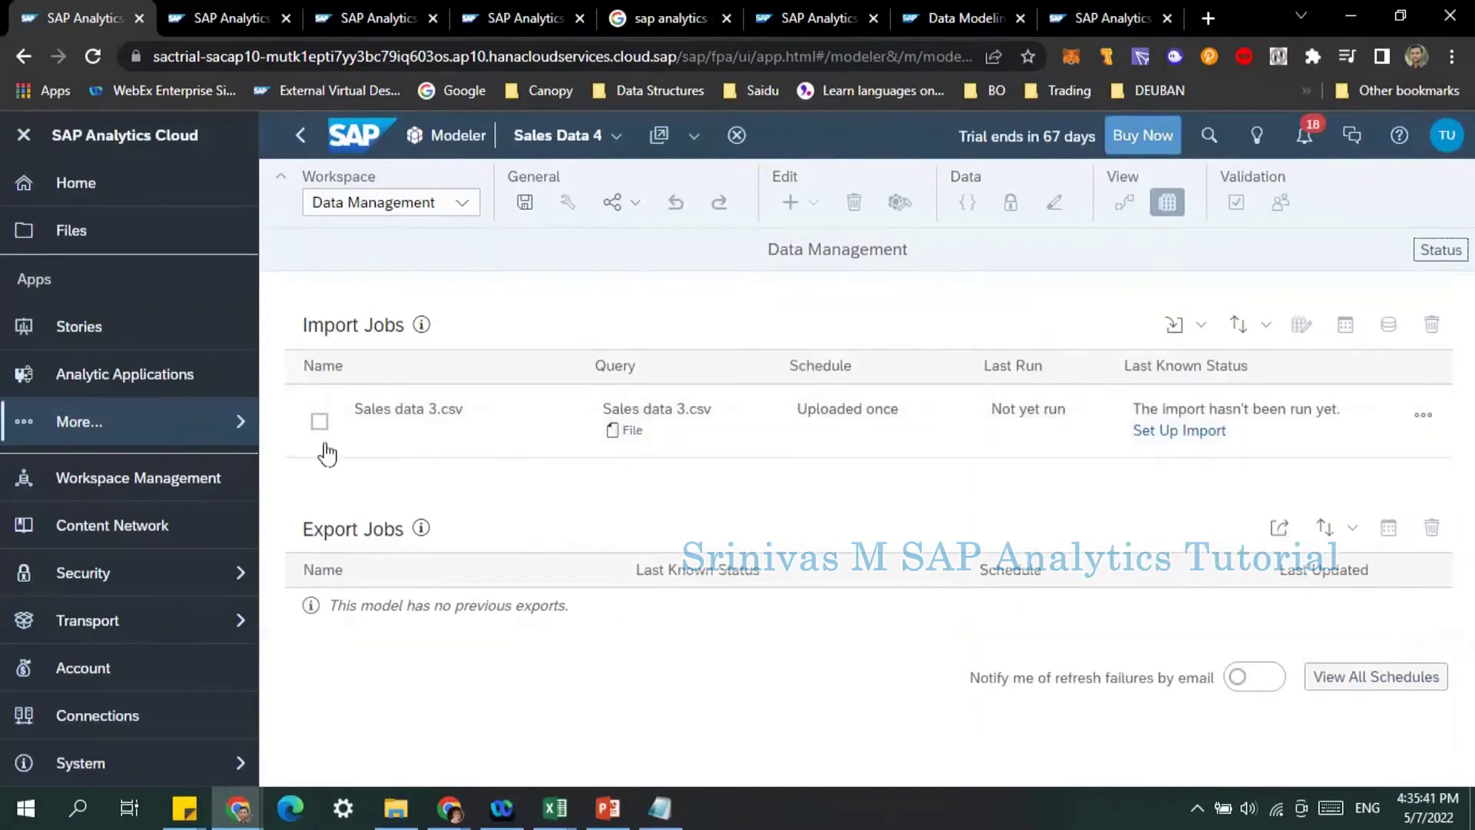
{"action": "left_click", "coordinate": [399, 208]}
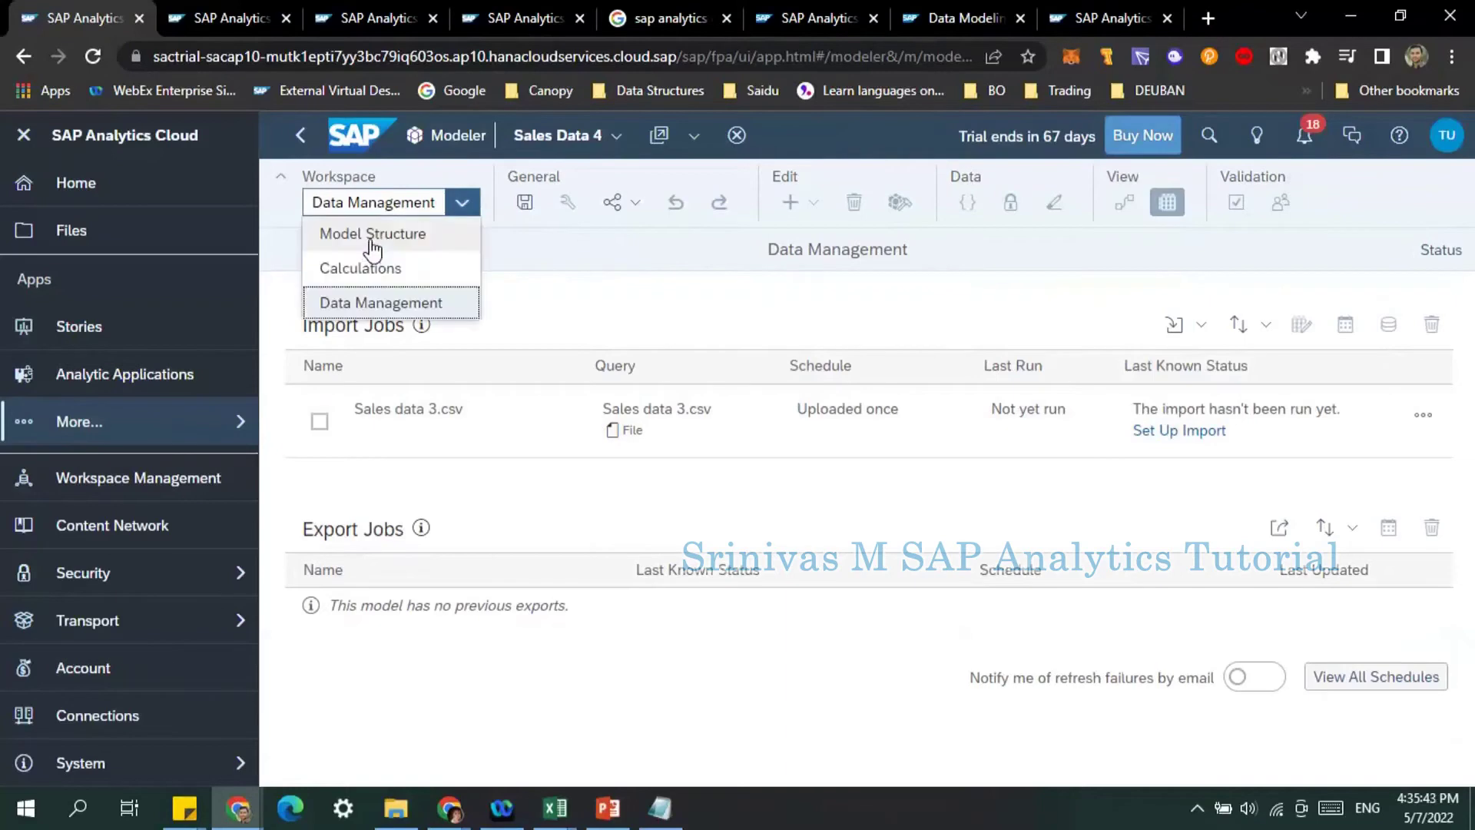
{"action": "left_click", "coordinate": [371, 235]}
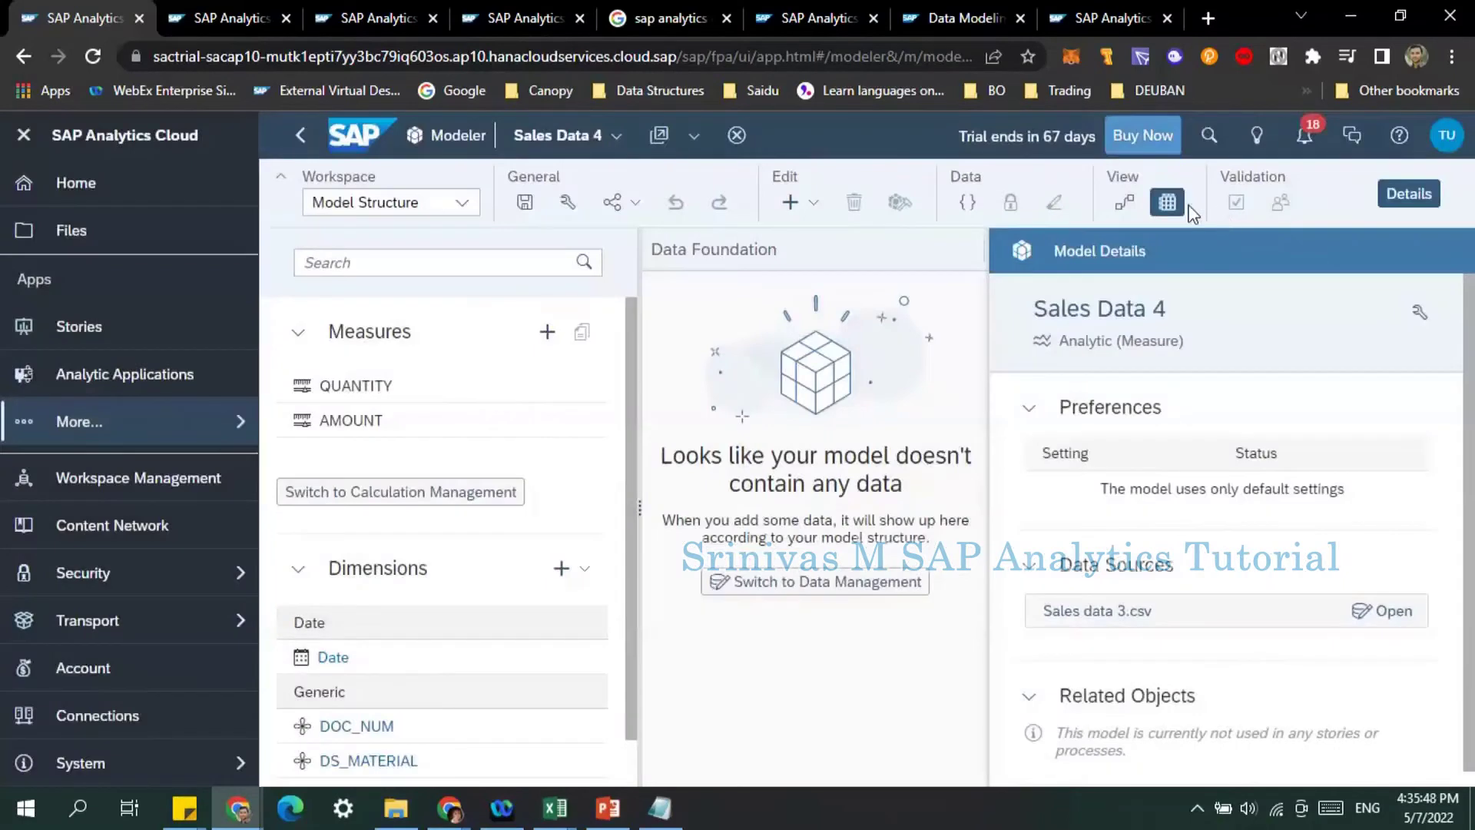
{"action": "left_click", "coordinate": [1174, 204]}
{"action": "left_click", "coordinate": [1167, 203]}
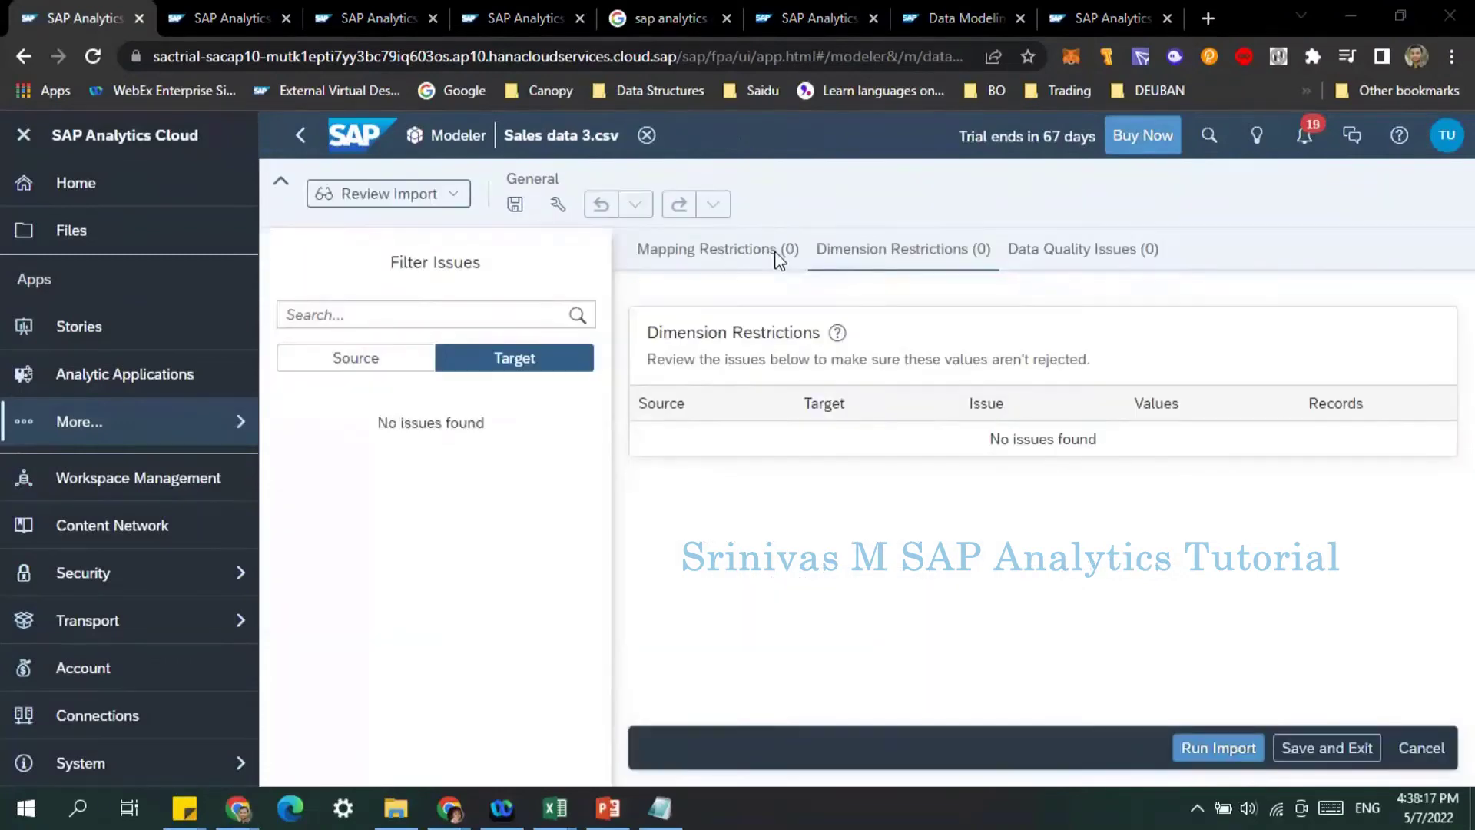
Run the reviewed Sales data 3.csv import with the Update import method, finish it and hide the data timeline.
{"action": "left_click", "coordinate": [592, 496]}
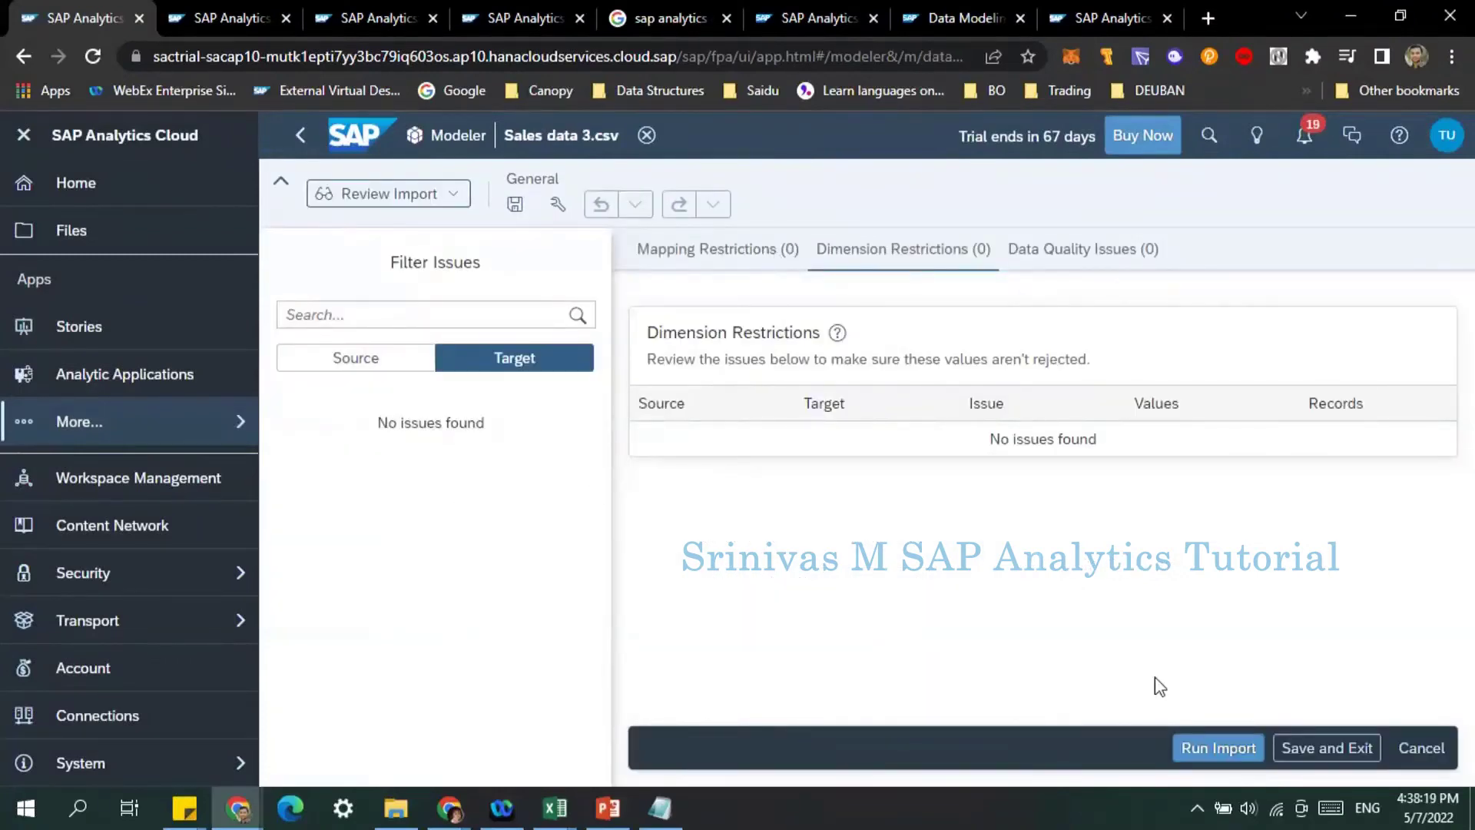
{"action": "left_click", "coordinate": [1216, 749]}
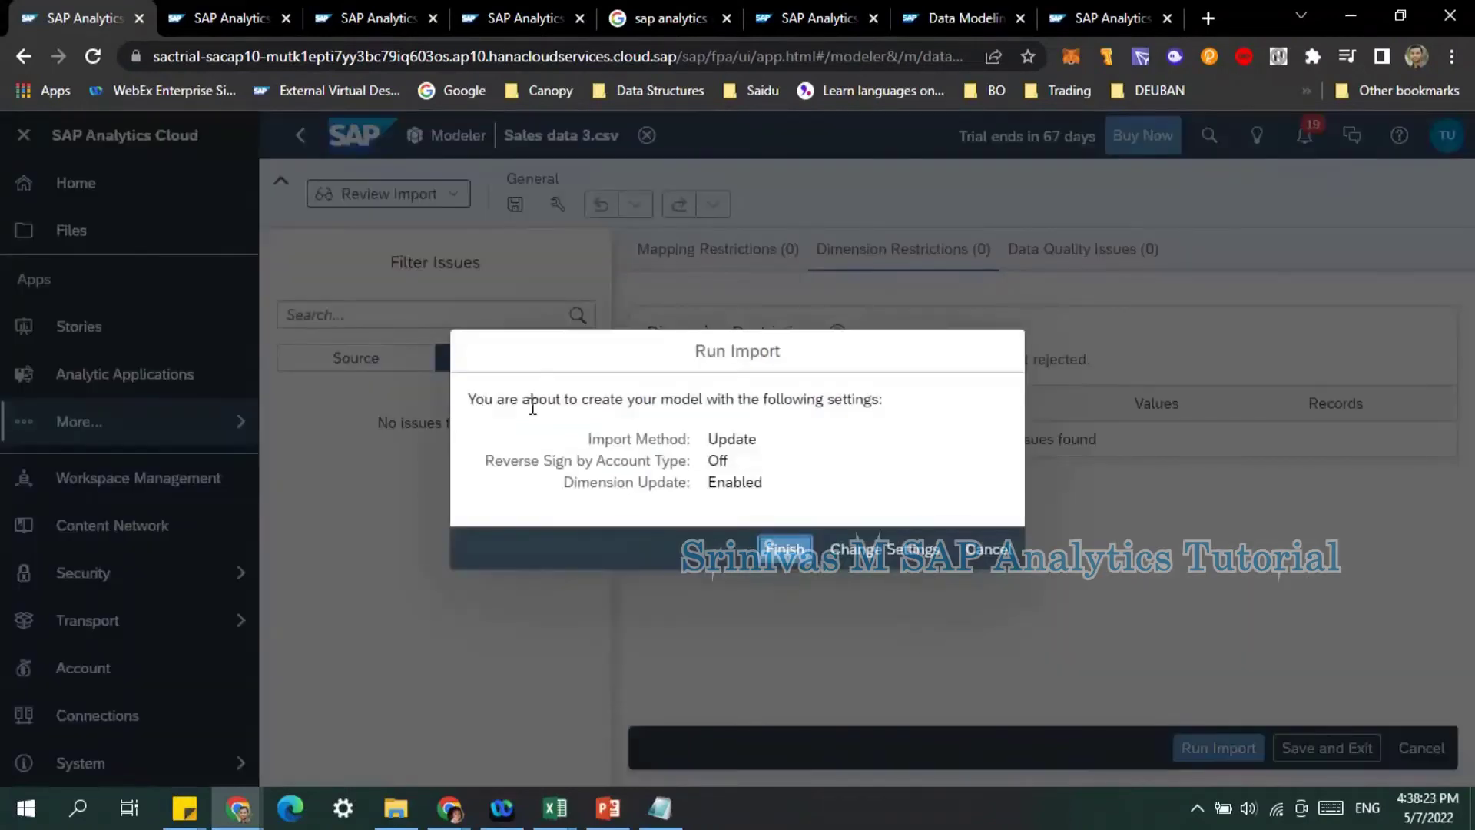
{"action": "left_click_drag", "start_coordinate": [584, 405], "coordinate": [812, 474]}
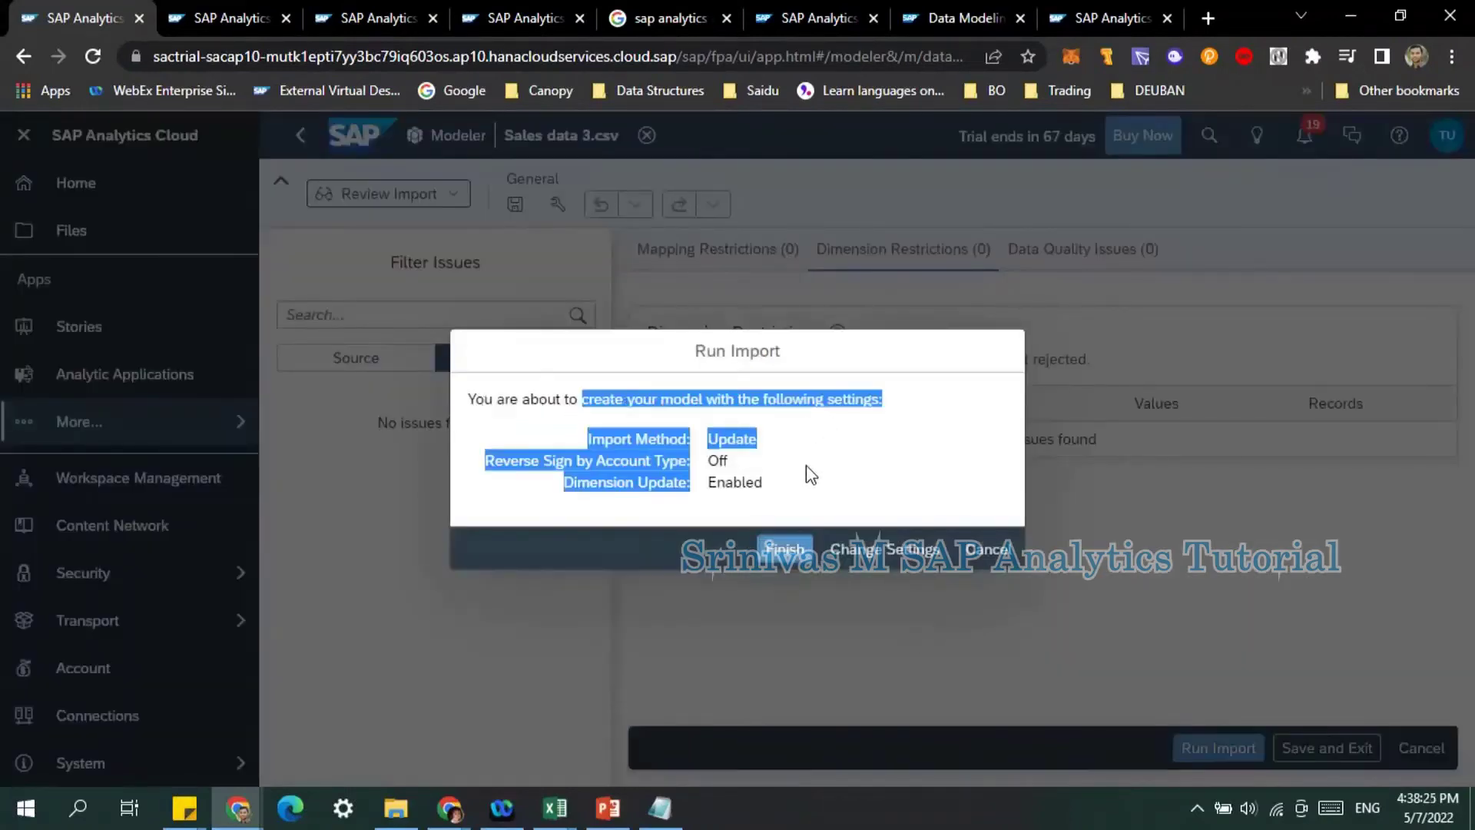
{"action": "left_click", "coordinate": [812, 475]}
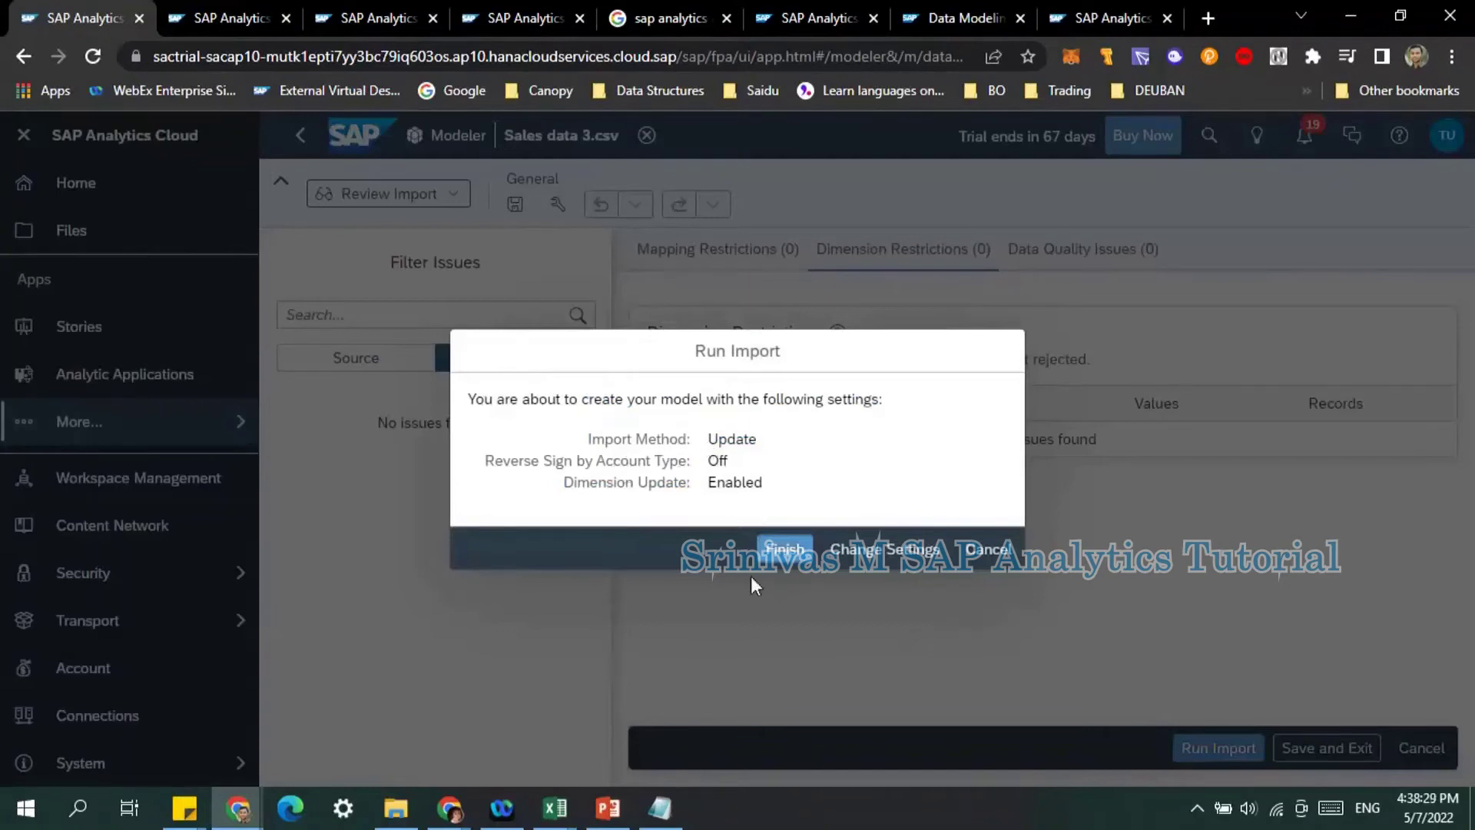
{"action": "left_click", "coordinate": [780, 552]}
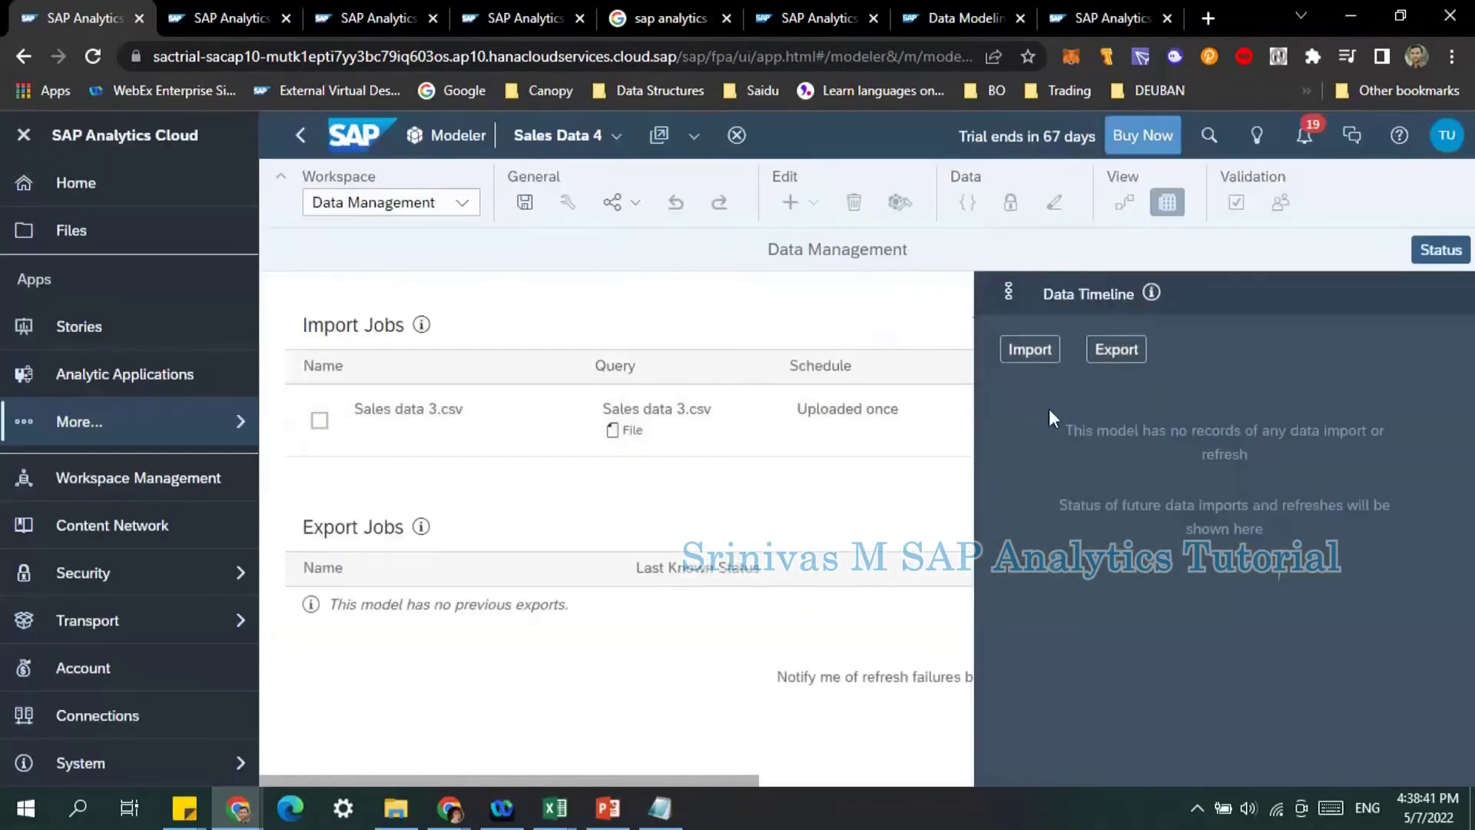
{"action": "left_click", "coordinate": [1428, 250]}
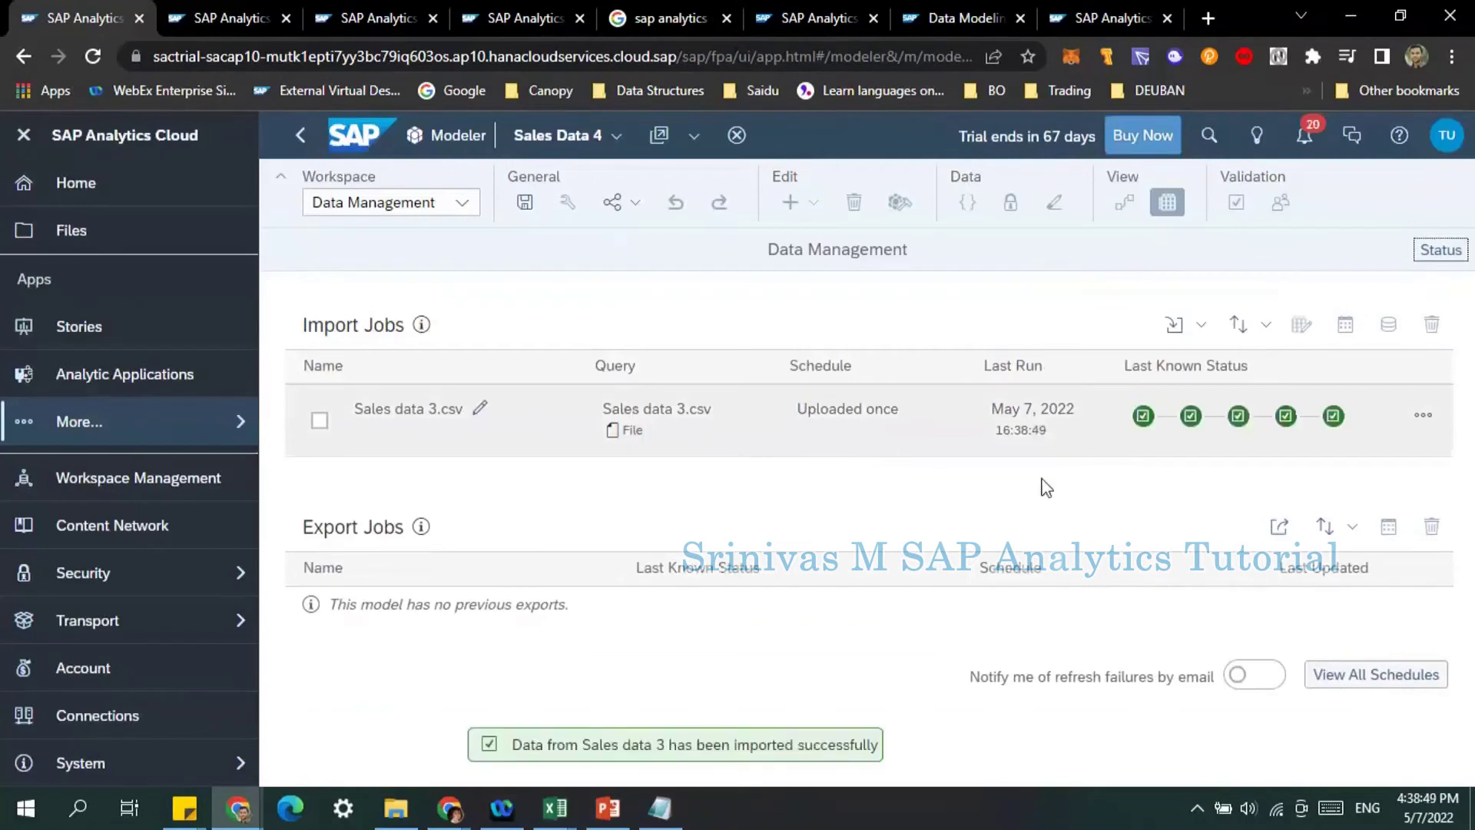
Return to the model structure and examine the imported fact rows across all columns, including UNIT and Quantity.
{"action": "left_click", "coordinate": [394, 203]}
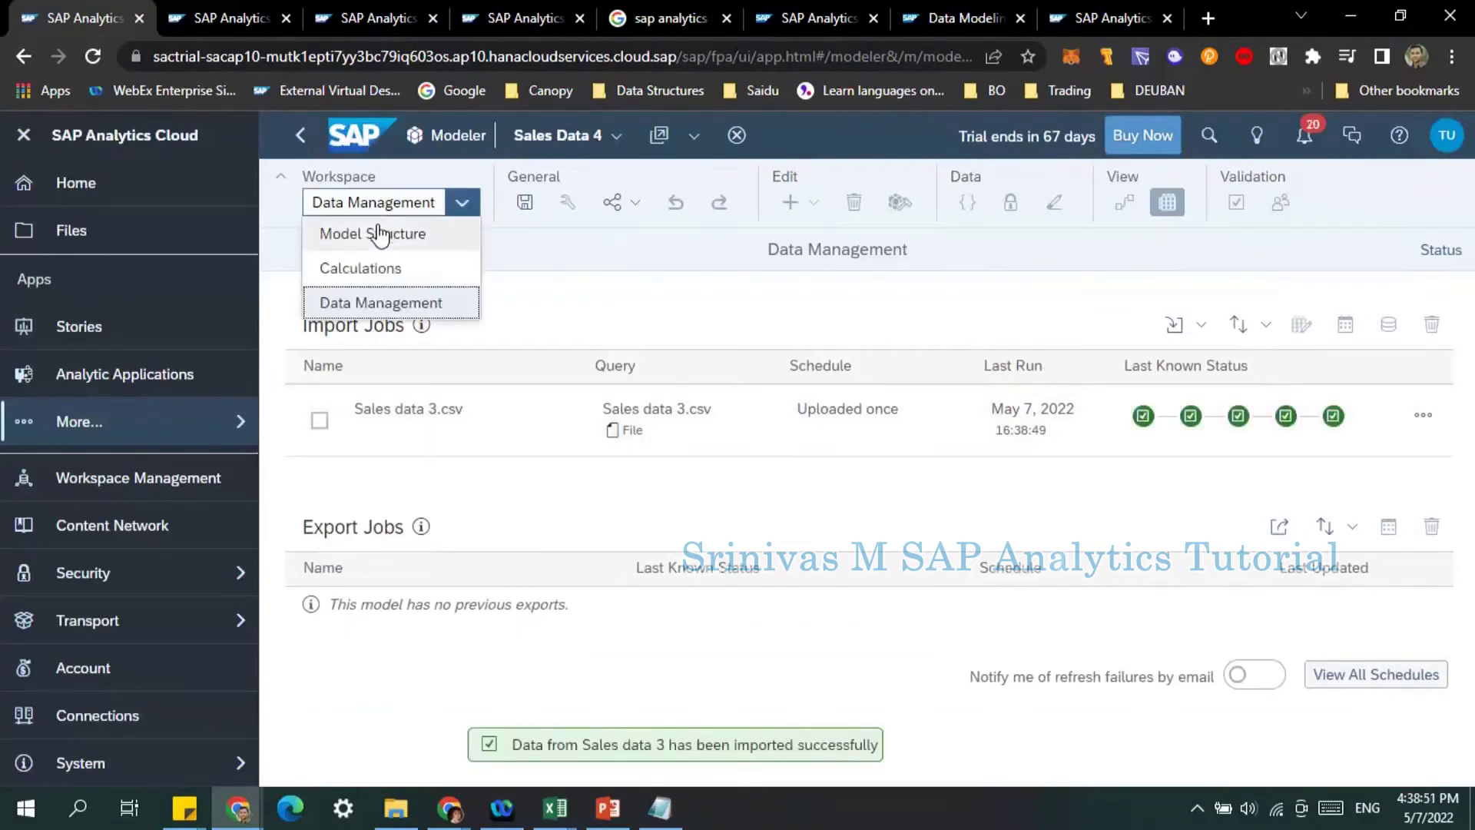
{"action": "left_click", "coordinate": [382, 231]}
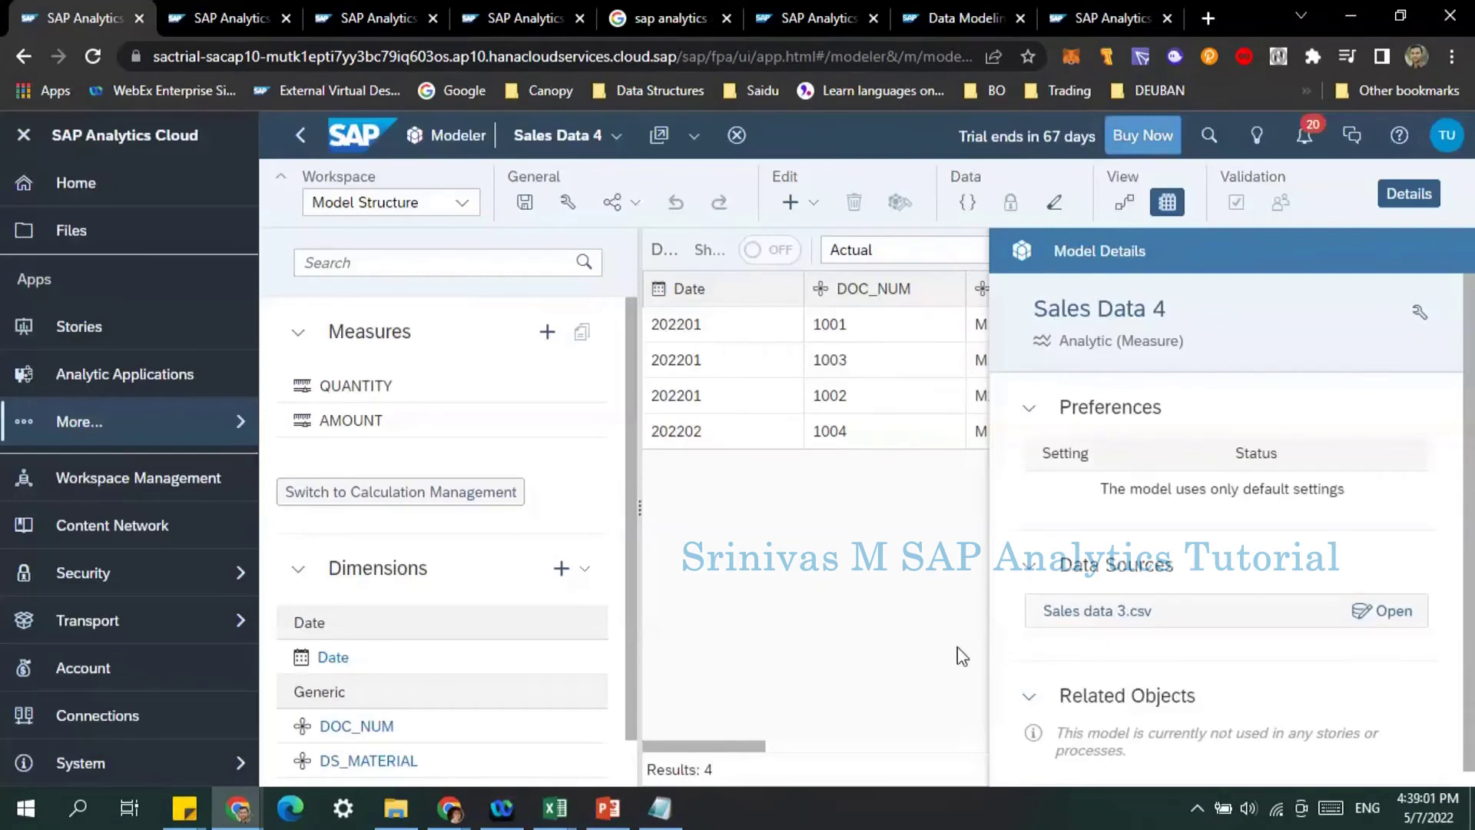
{"action": "scroll", "coordinate": [749, 745], "scroll_direction": "right", "scroll_amount": 3}
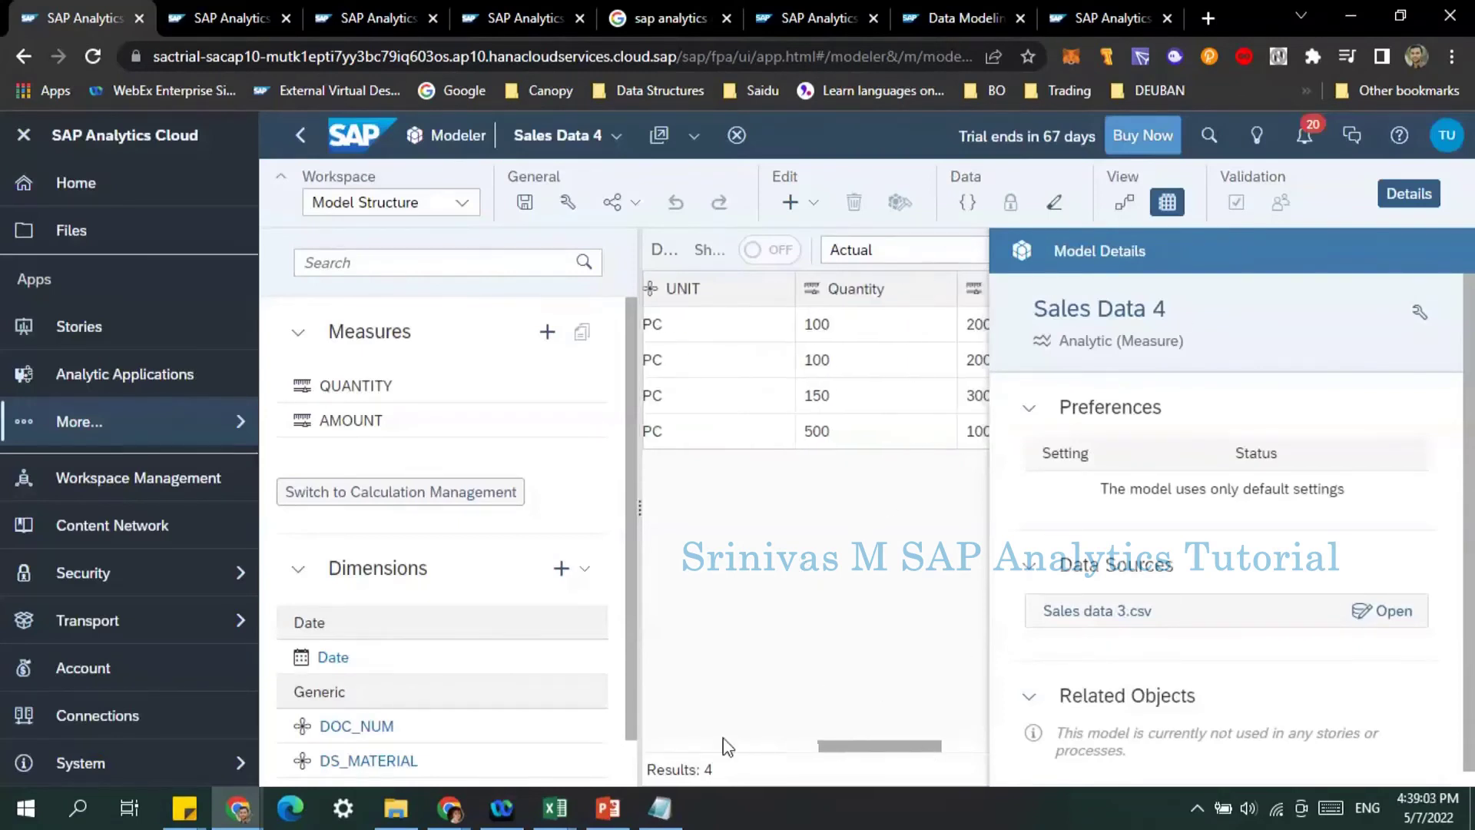
{"action": "scroll", "coordinate": [775, 530], "scroll_direction": "left", "scroll_amount": 3}
Return to data management and create another file import job for Sales Data 4 using Sales data 3.csv as the source.
{"action": "left_click", "coordinate": [463, 203]}
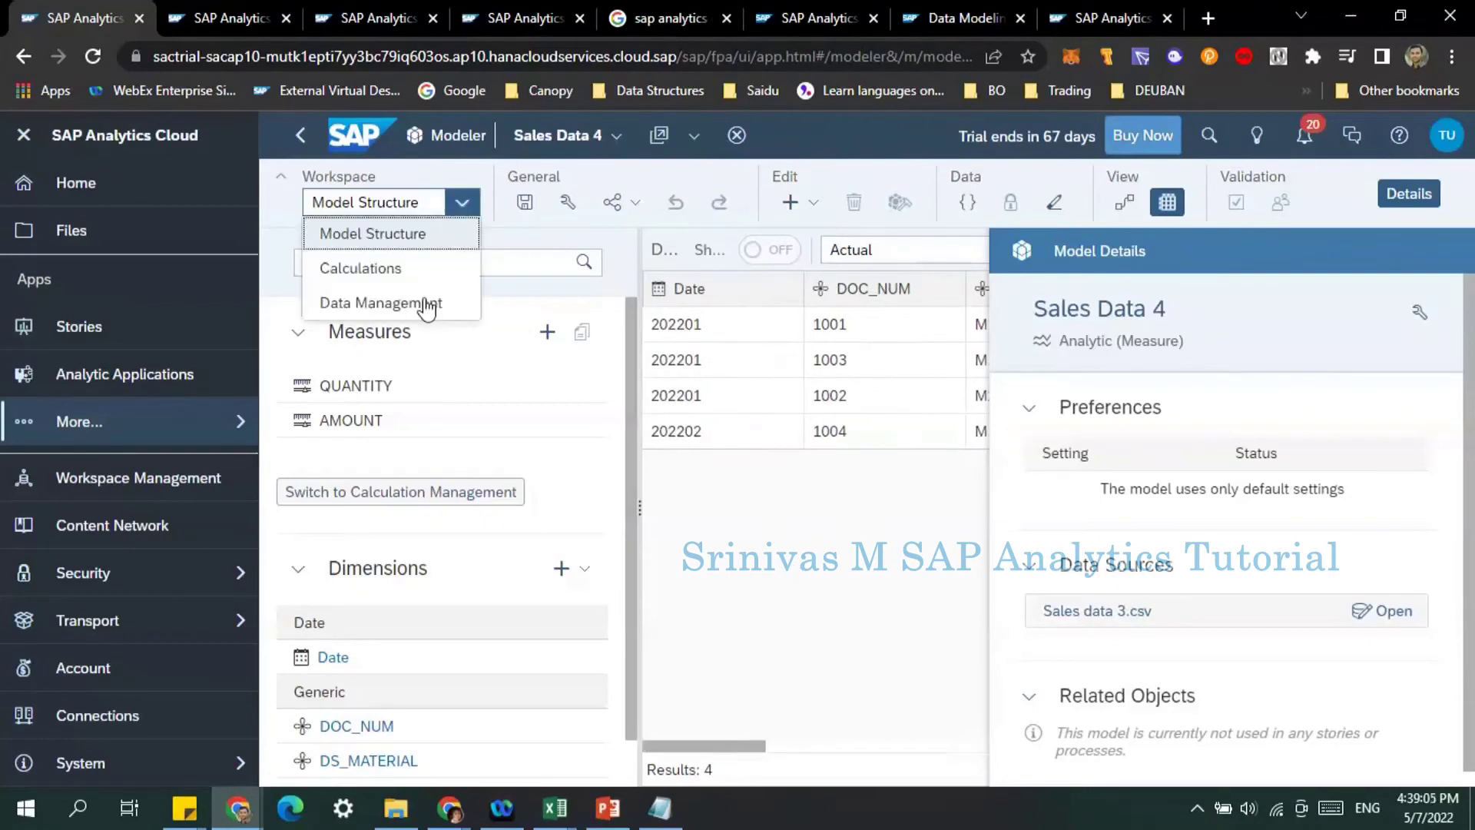
{"action": "left_click", "coordinate": [418, 303]}
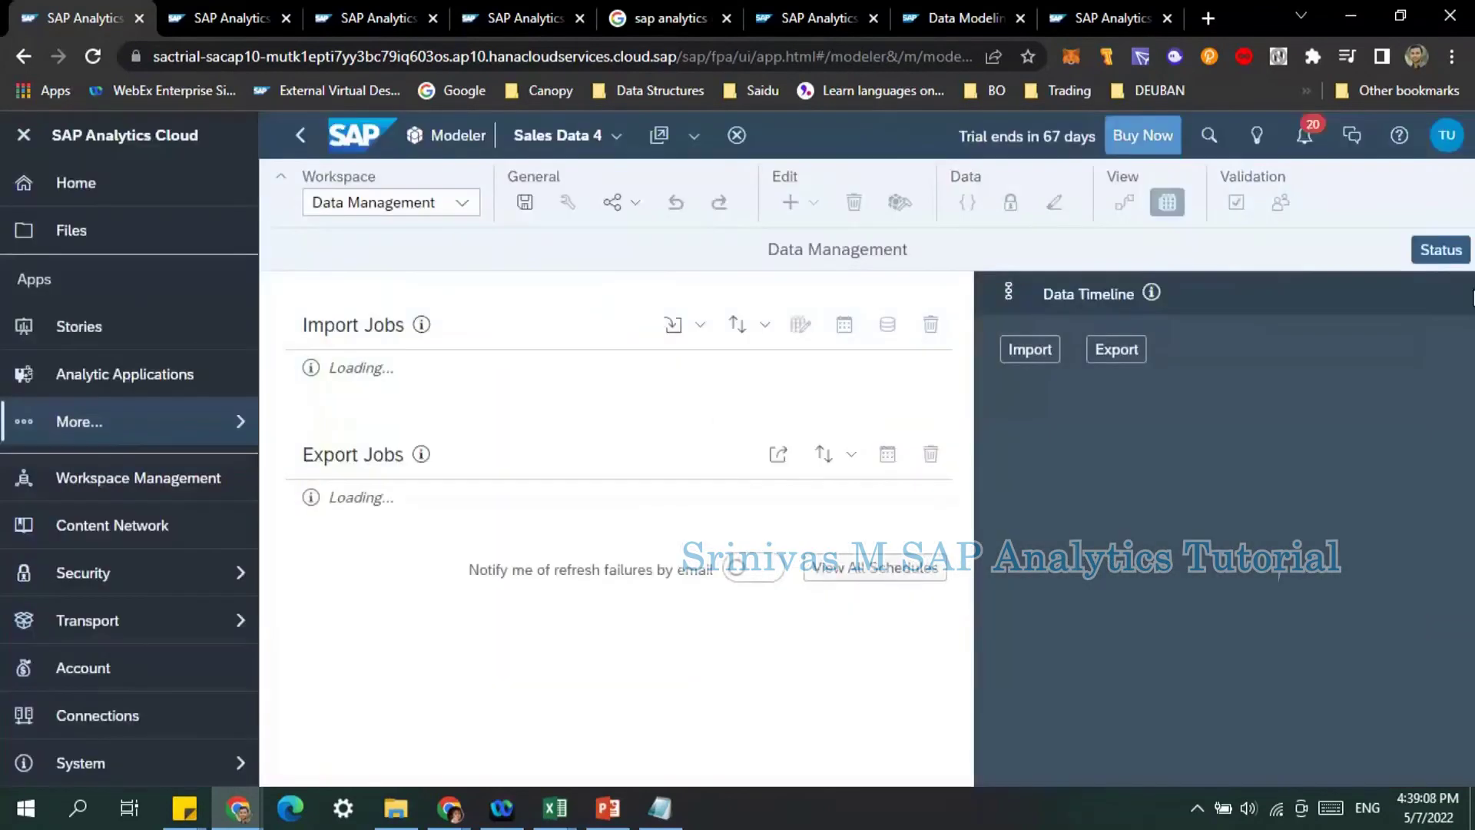
{"action": "left_click", "coordinate": [1439, 252]}
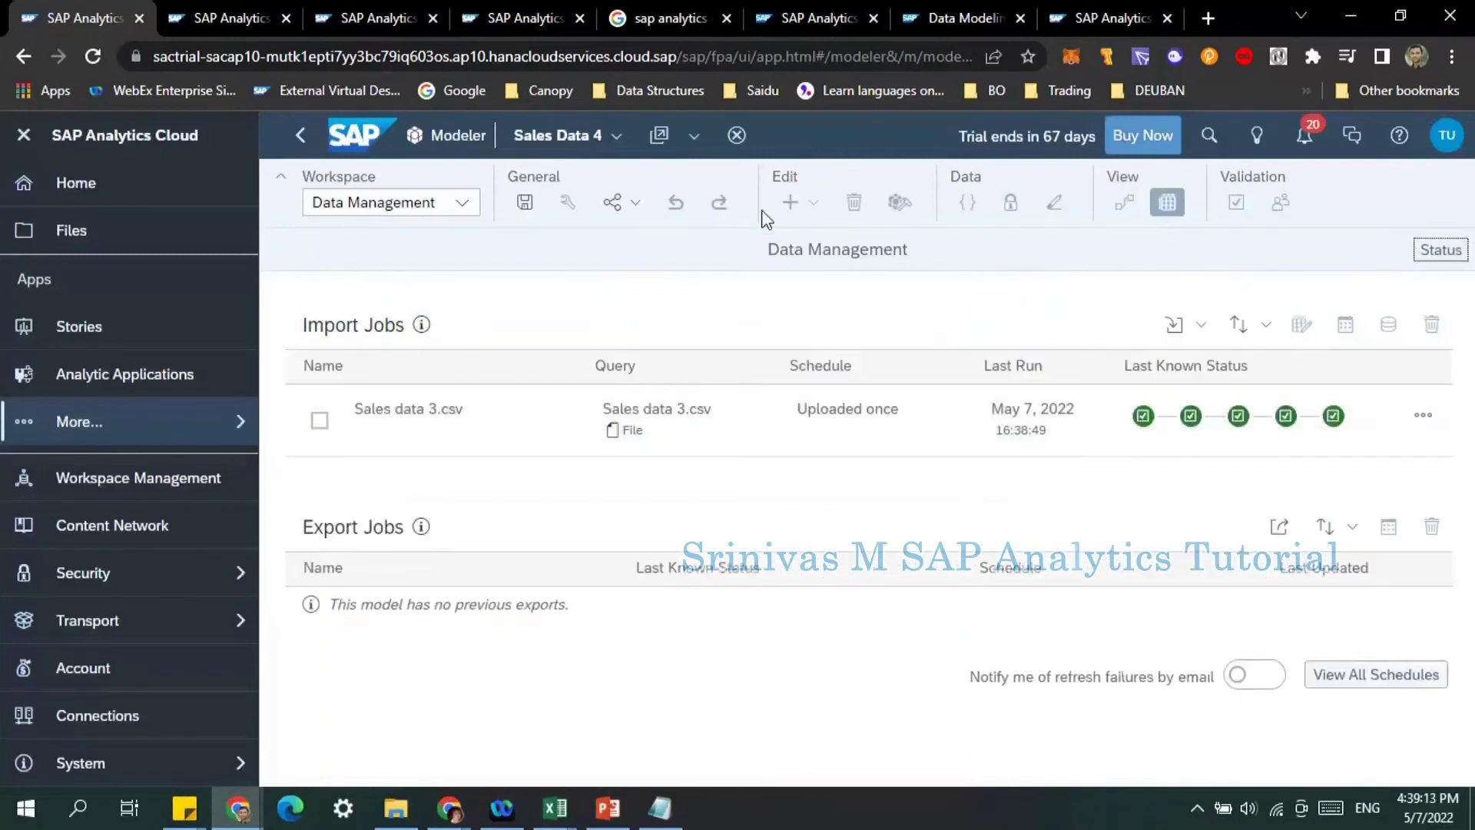
{"action": "left_click", "coordinate": [1188, 339]}
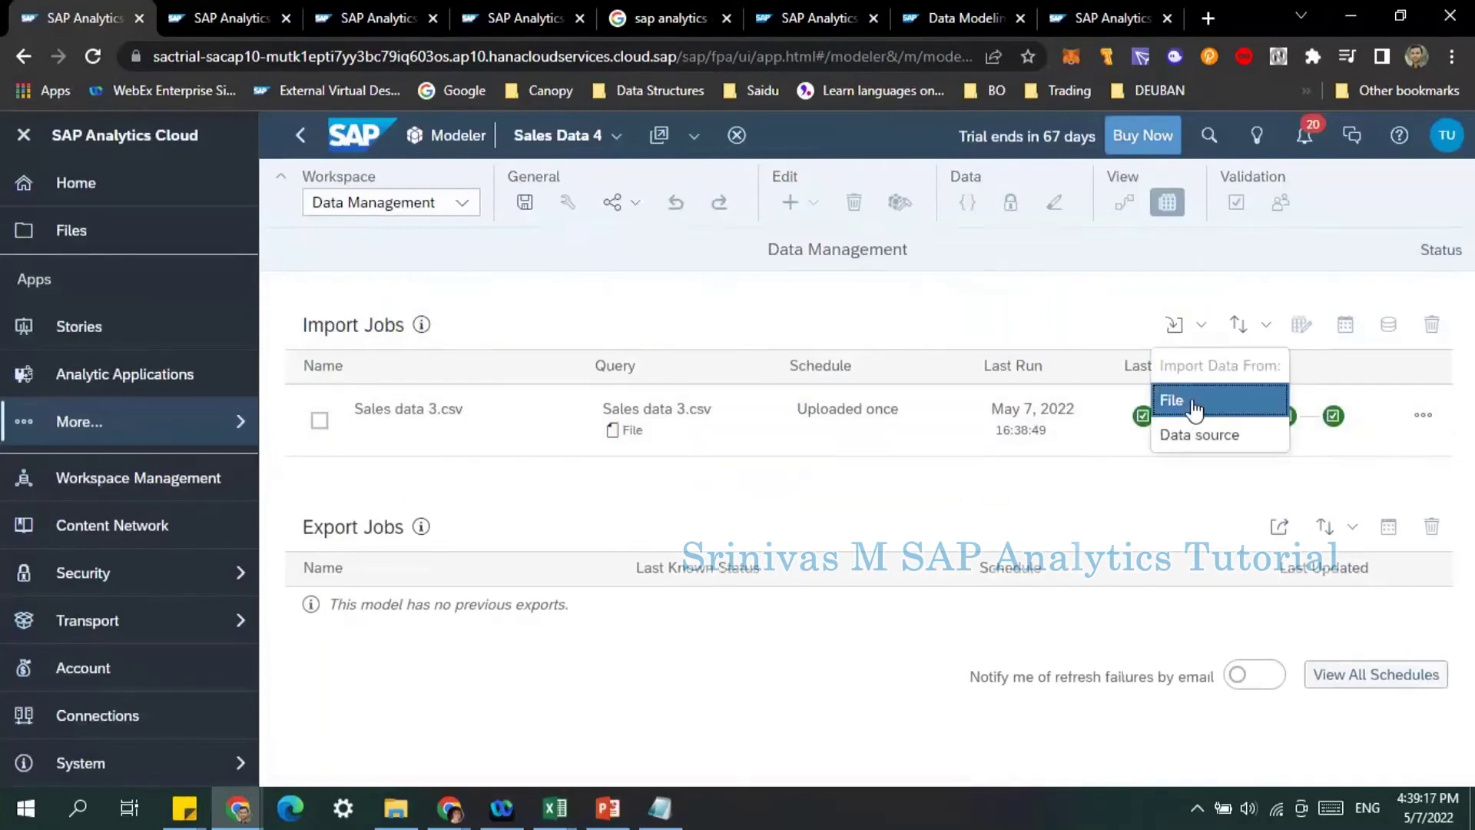
{"action": "left_click", "coordinate": [1193, 403]}
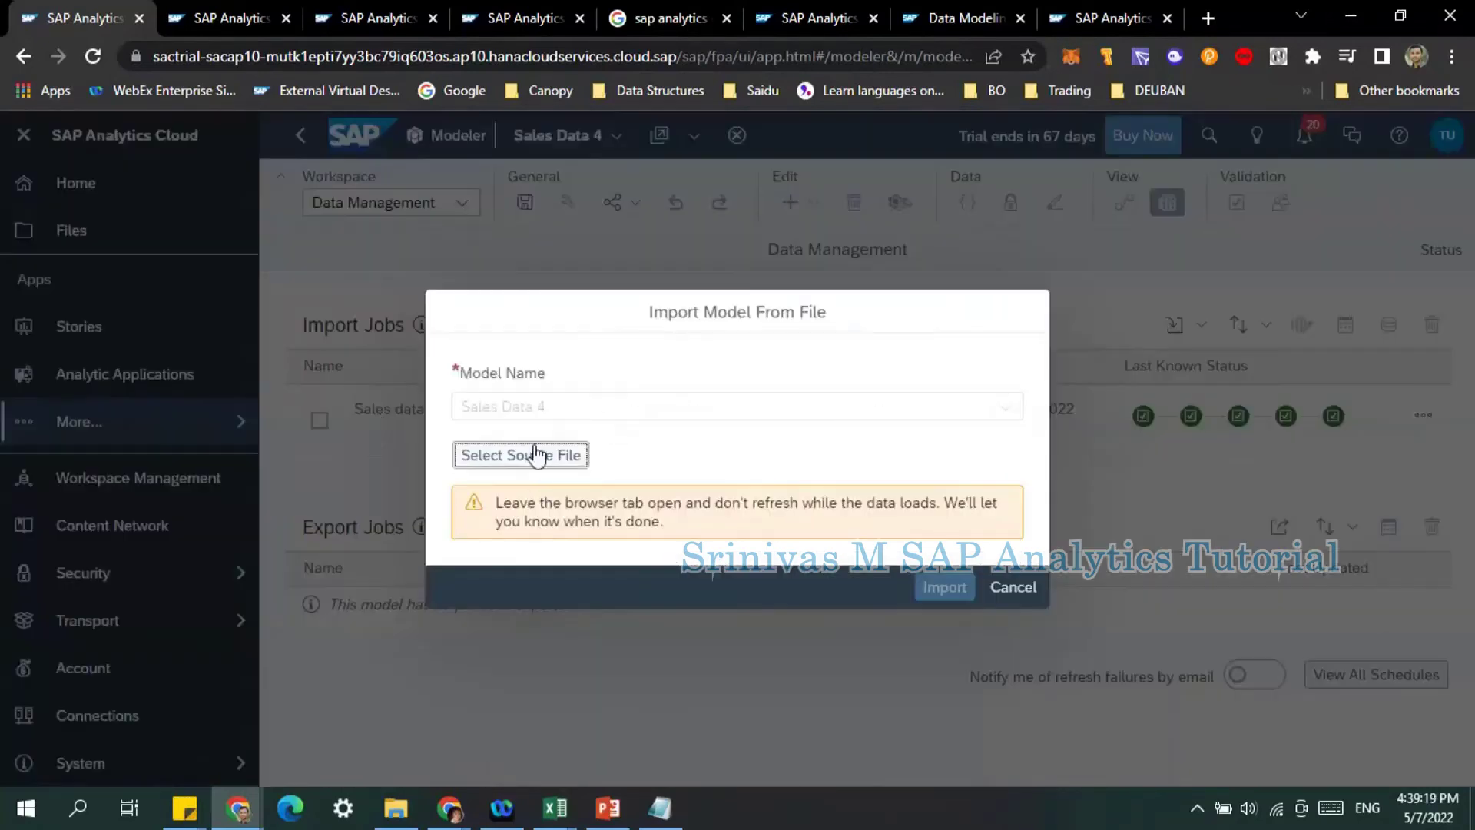
{"action": "left_click", "coordinate": [521, 455]}
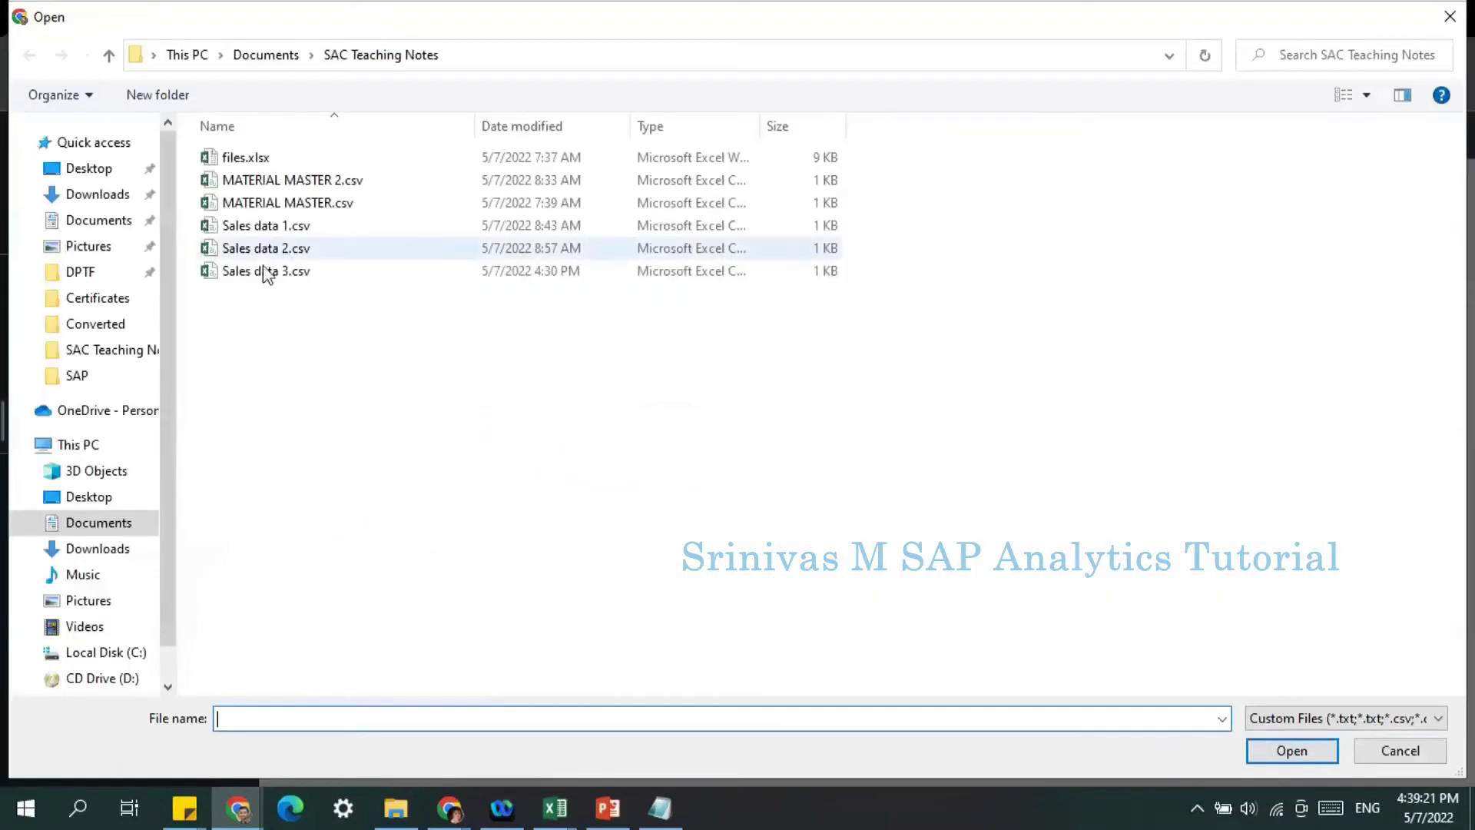
{"action": "left_click", "coordinate": [266, 270]}
{"action": "left_click", "coordinate": [1277, 749]}
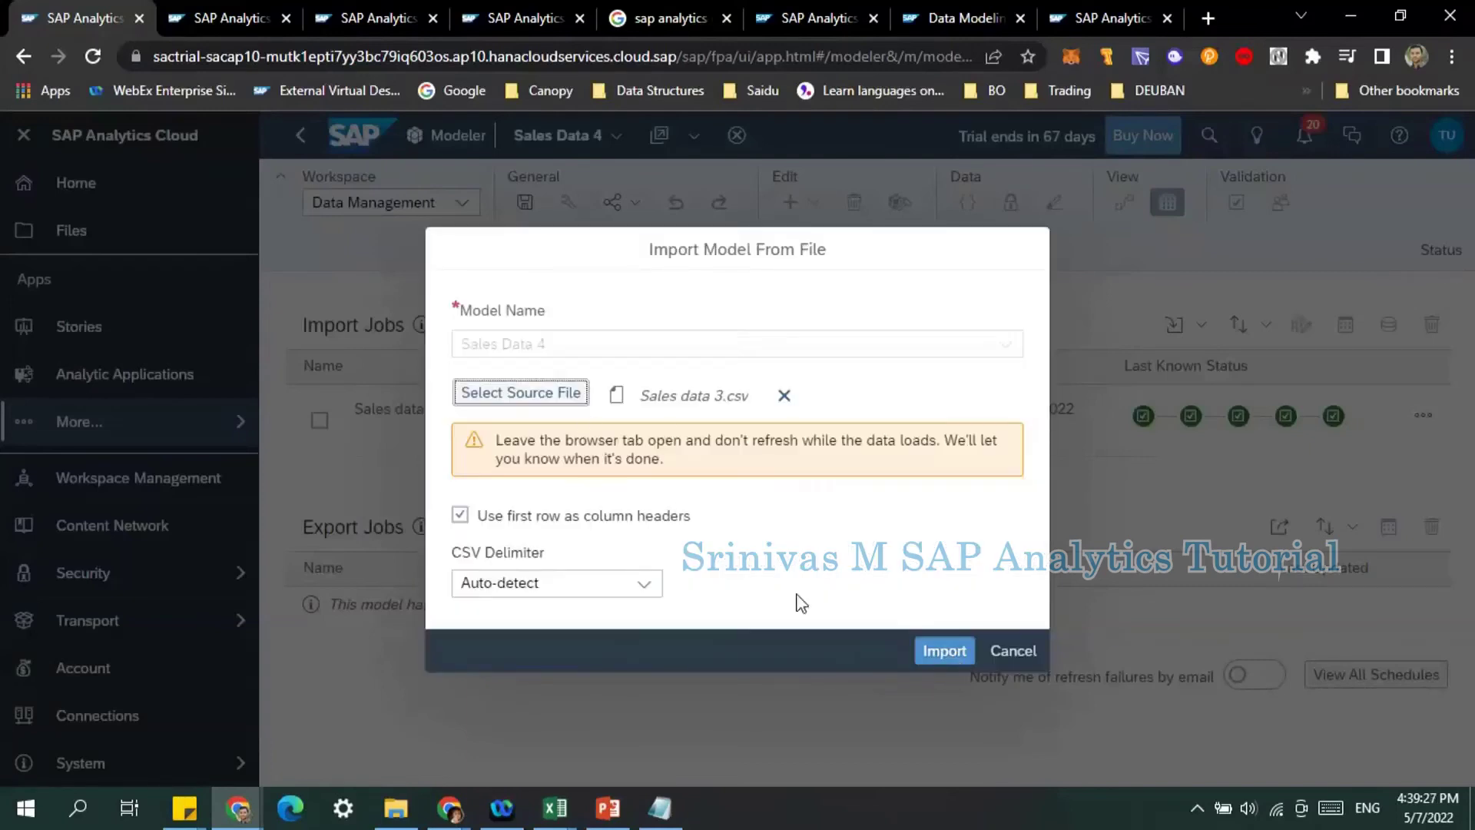
{"action": "left_click", "coordinate": [935, 652]}
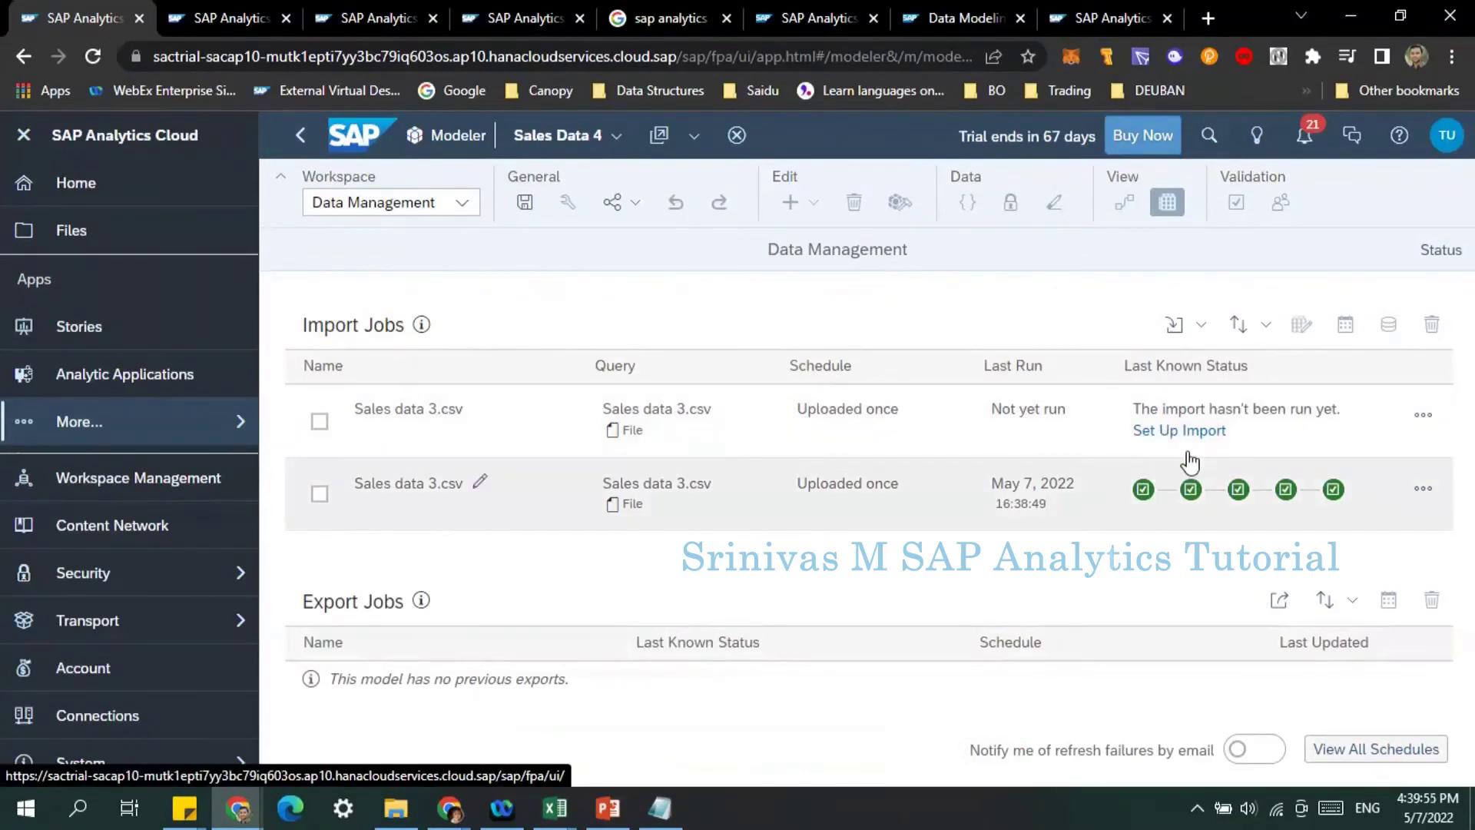
Set up the not-yet-run Sales data 3.csv import and change the DOC_NUM column's data type to String.
{"action": "left_click", "coordinate": [1156, 436]}
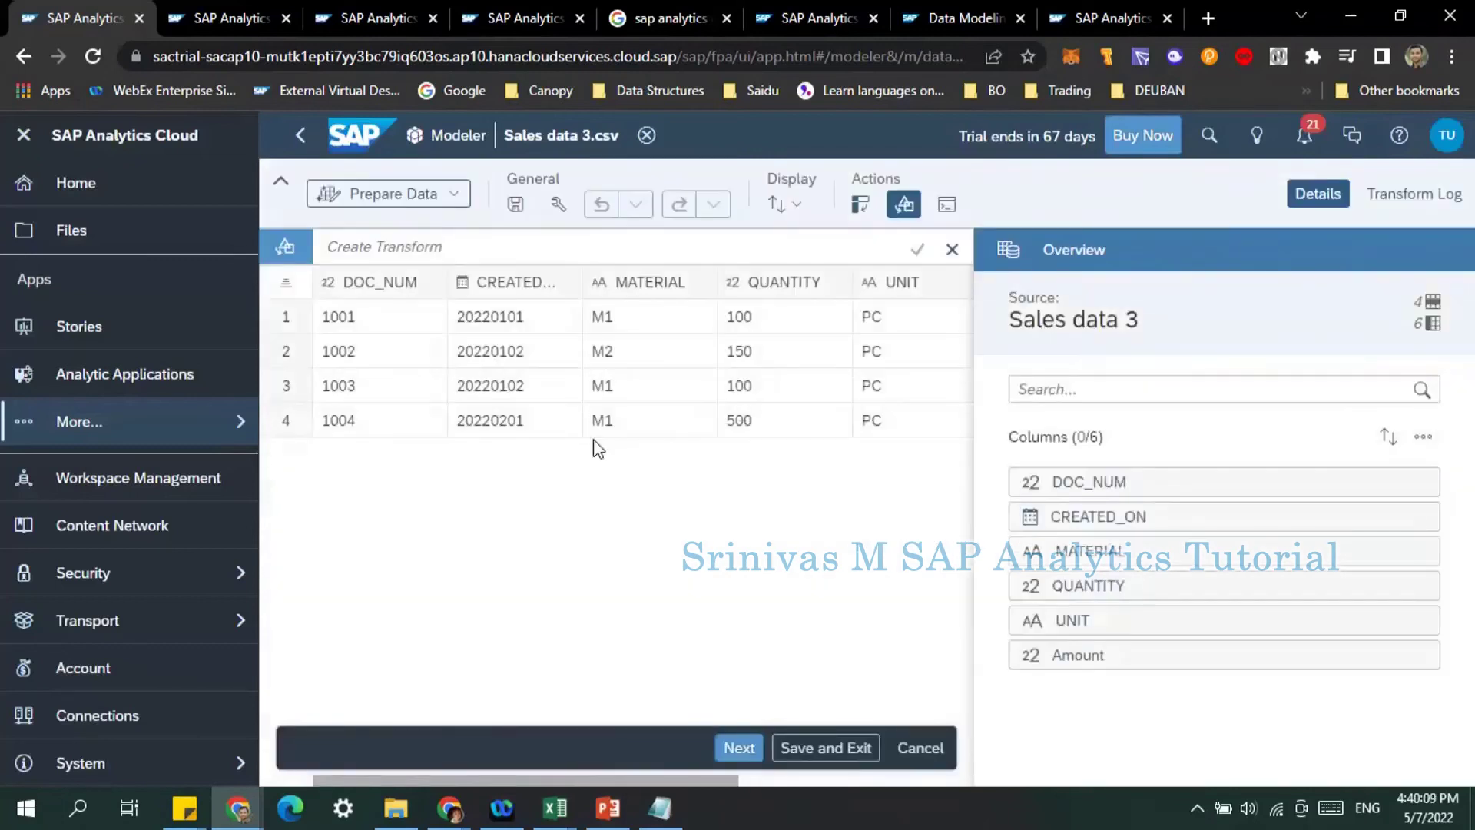
{"action": "left_click", "coordinate": [360, 291]}
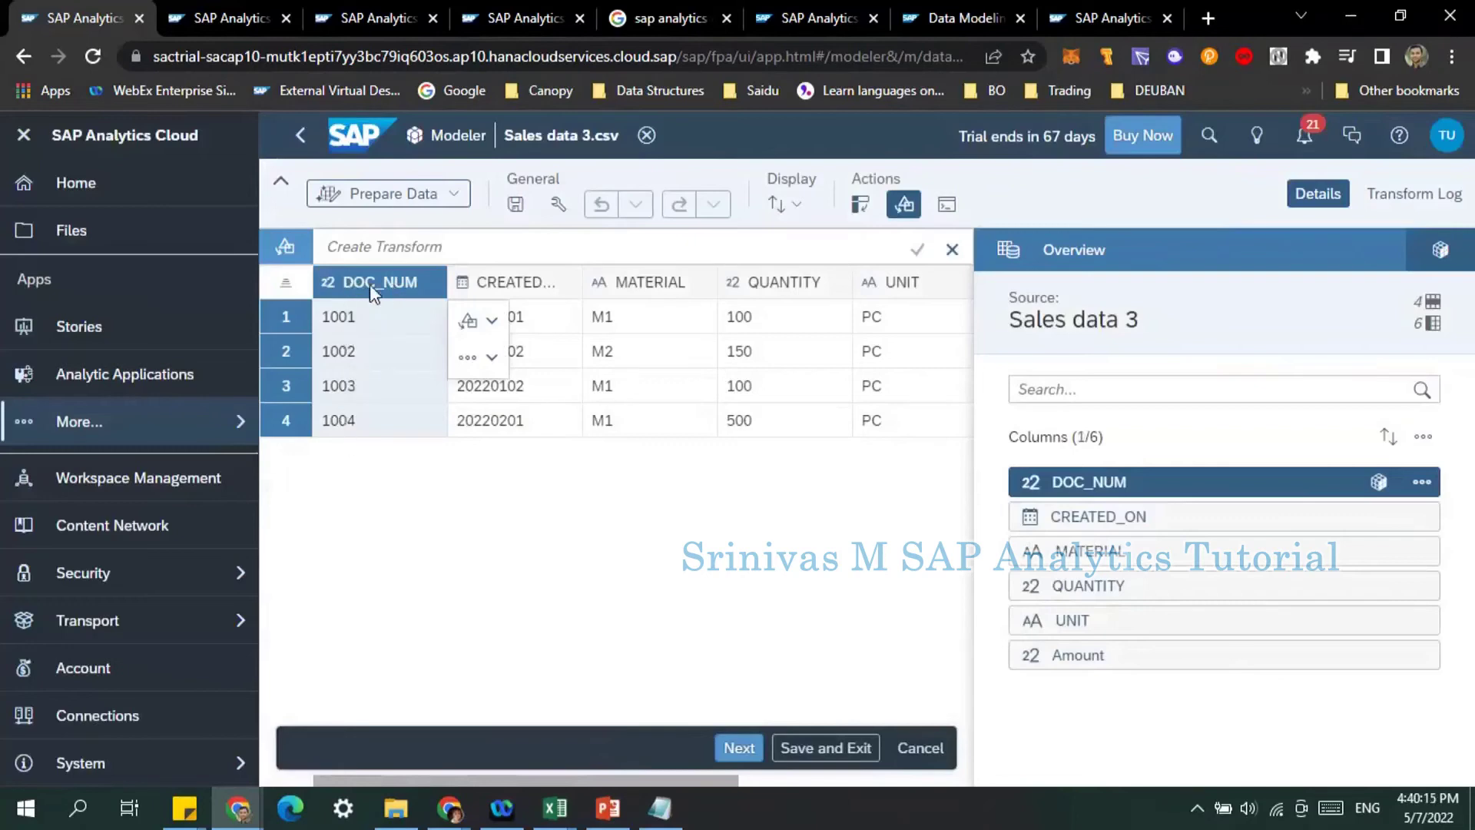
{"action": "left_click", "coordinate": [1417, 195]}
{"action": "left_click", "coordinate": [1441, 249]}
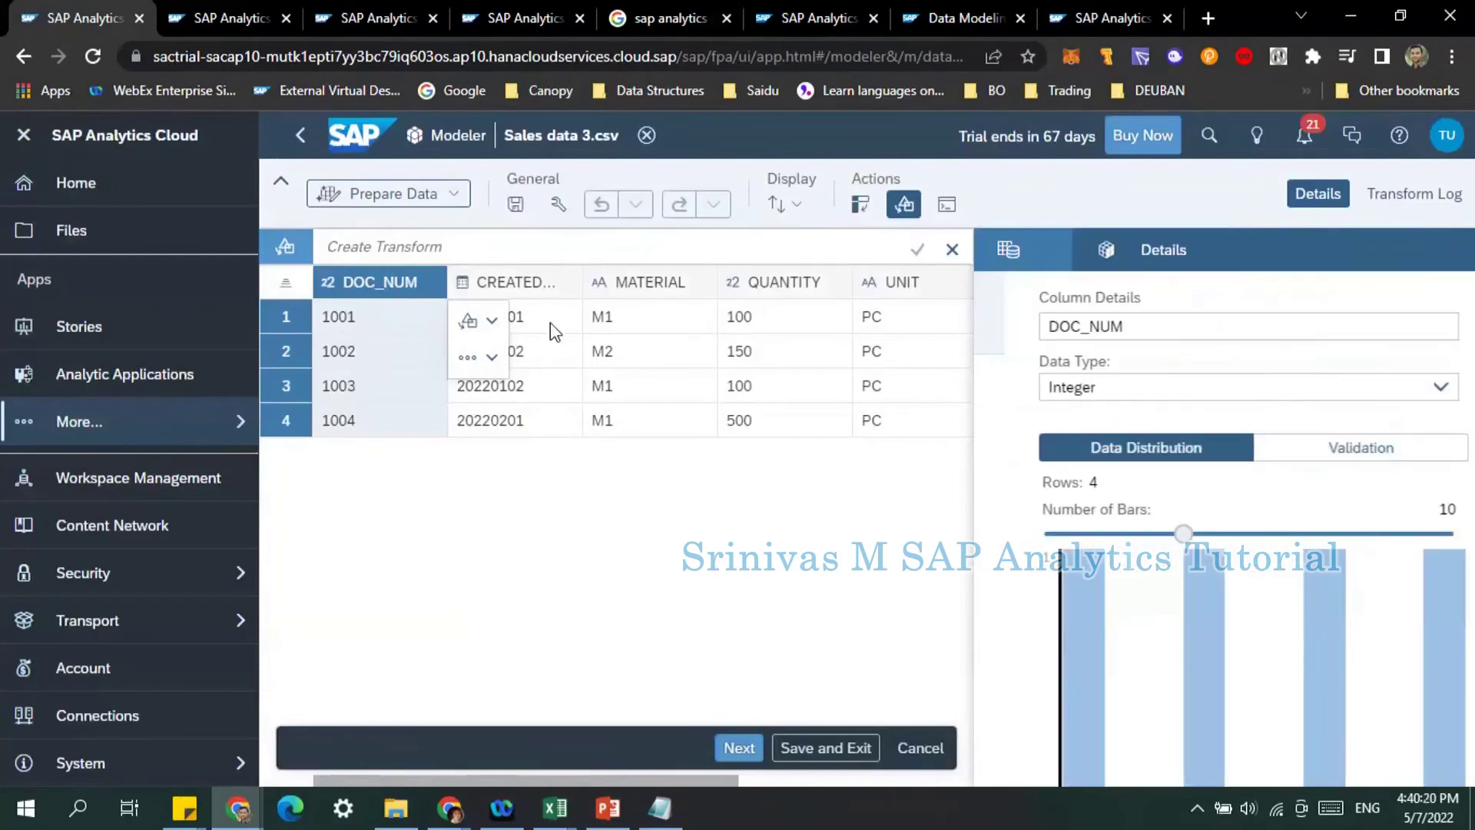
{"action": "left_click", "coordinate": [1409, 387]}
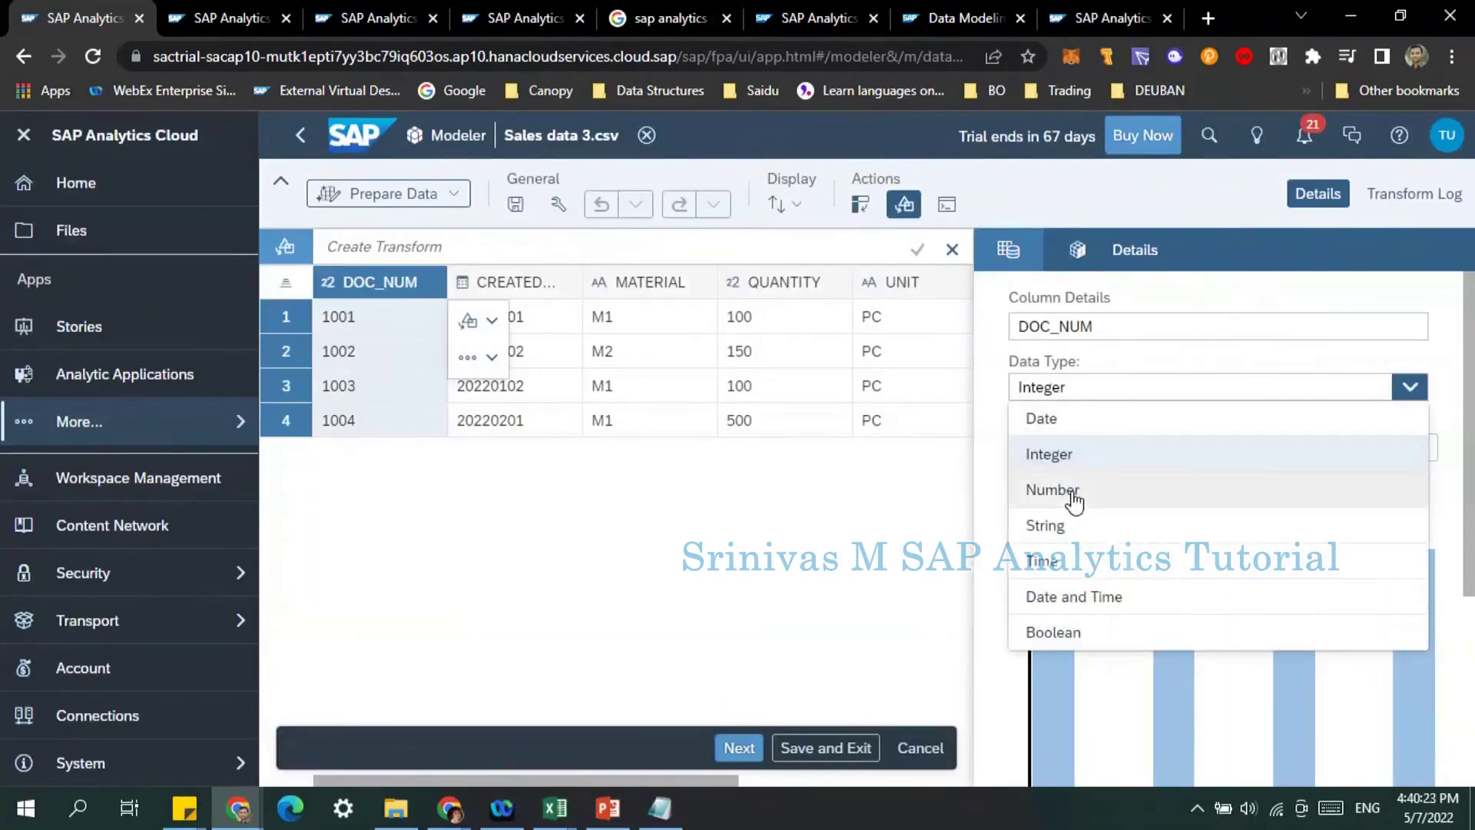
{"action": "left_click", "coordinate": [1054, 527]}
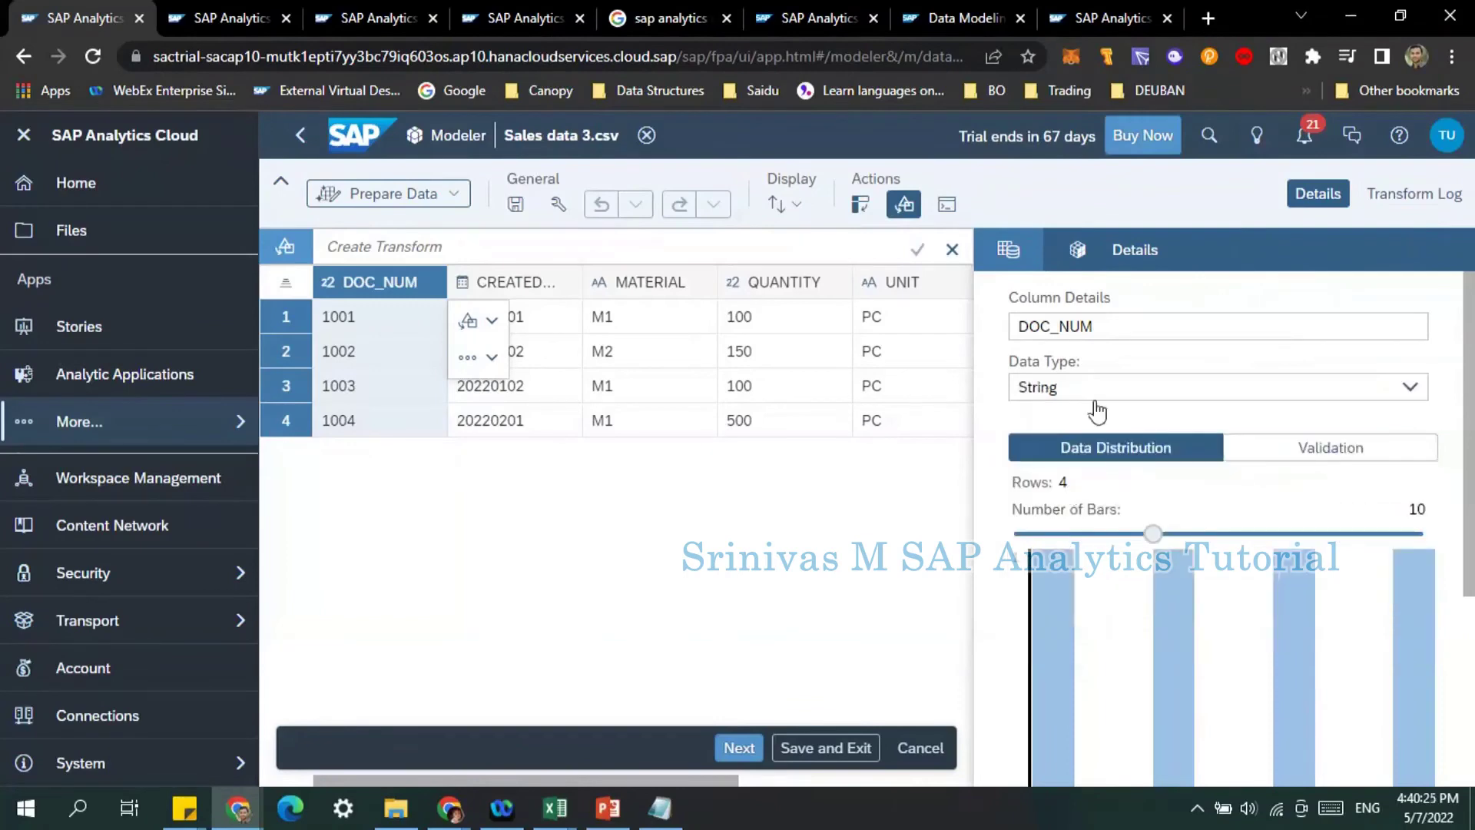
Check the CREATED_ON and MATERIAL column details and change the QUANTITY column's data type to Number.
{"action": "left_click", "coordinate": [529, 284]}
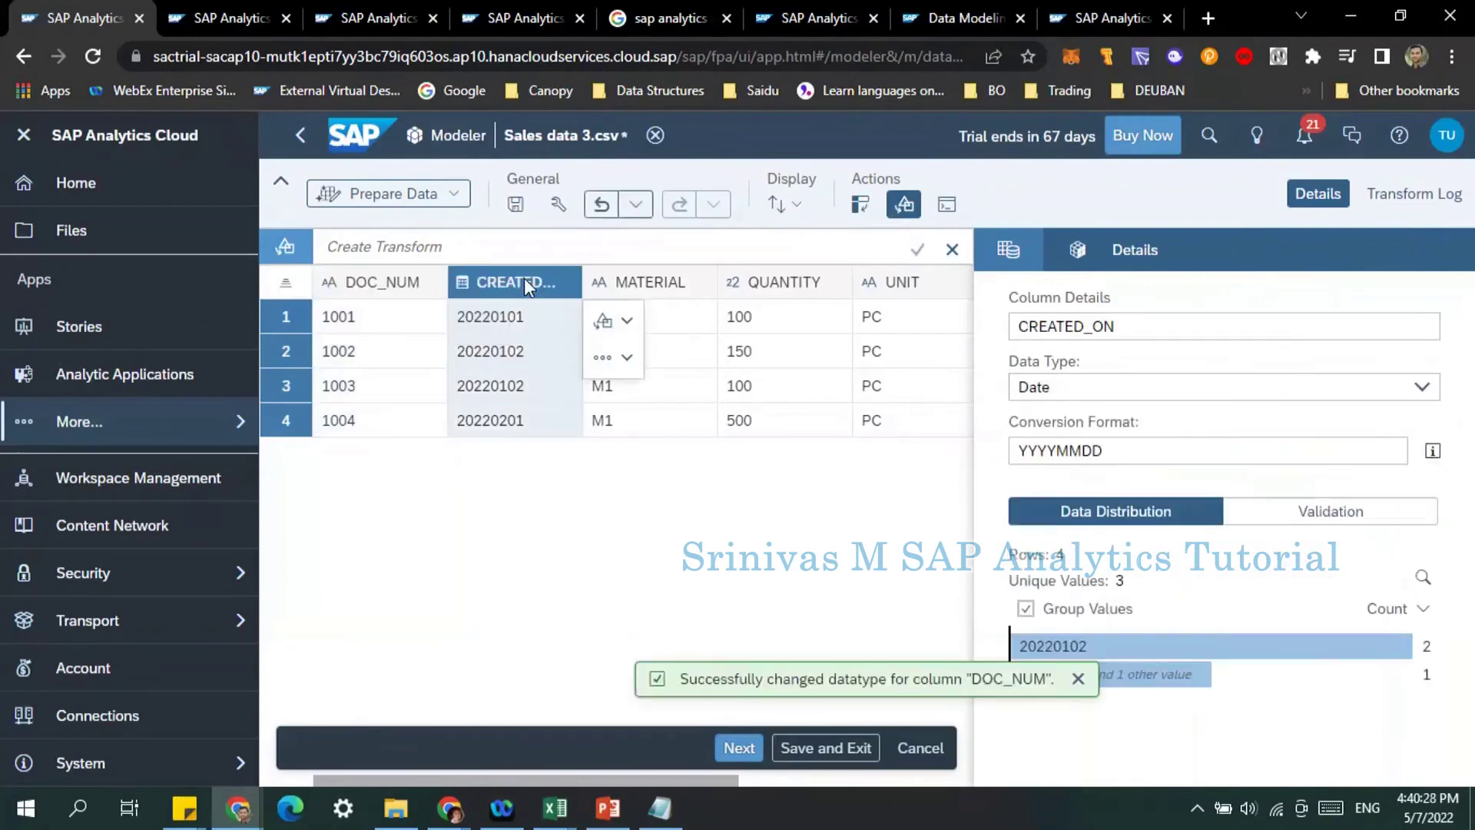
{"action": "left_click", "coordinate": [649, 283]}
{"action": "left_click", "coordinate": [784, 286]}
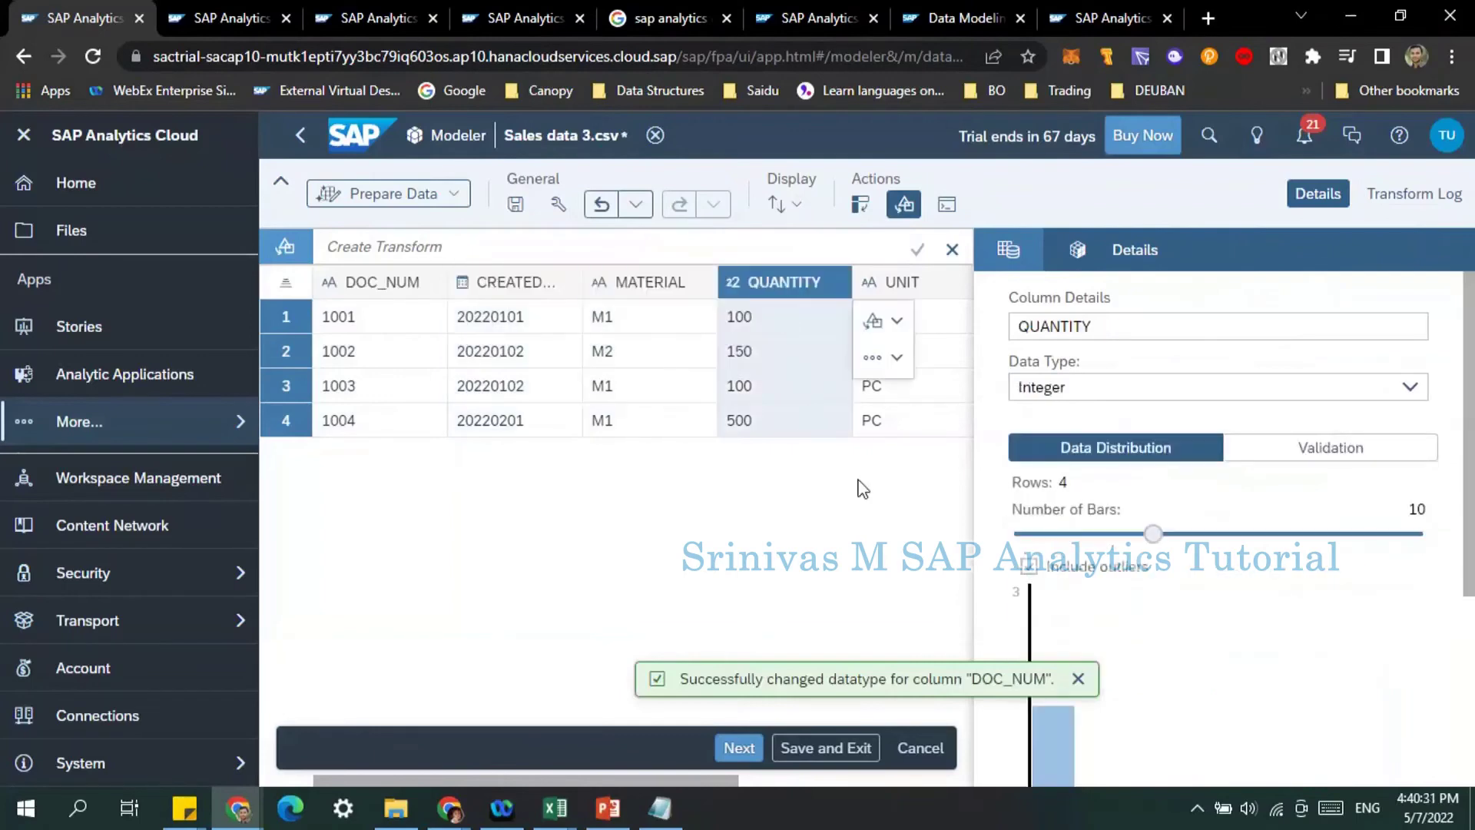
{"action": "left_click", "coordinate": [1409, 386]}
{"action": "left_click", "coordinate": [1099, 495]}
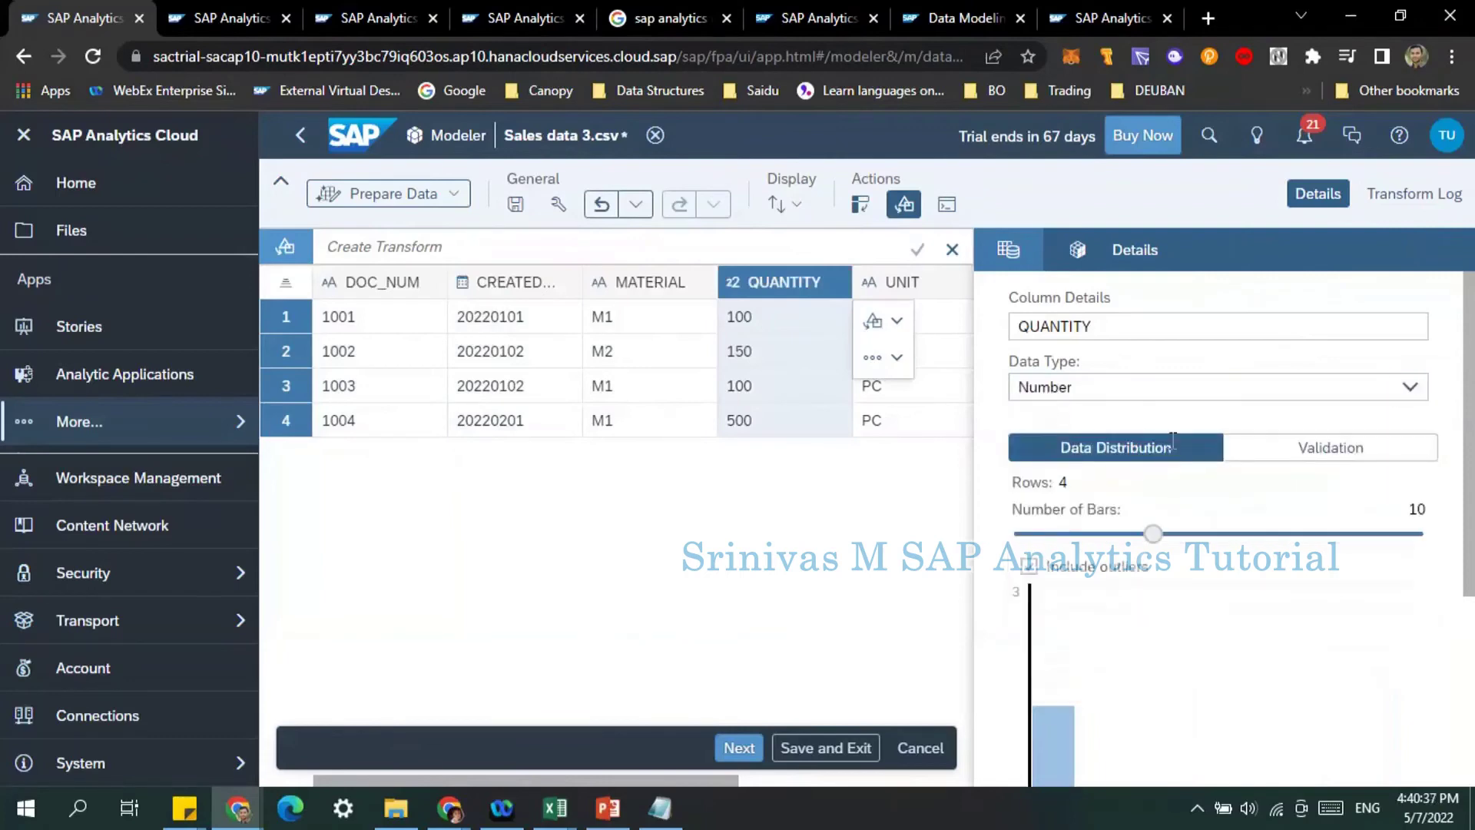
Check the UNIT column's details and change the Amount column's data type to Number.
{"action": "left_click", "coordinate": [900, 286]}
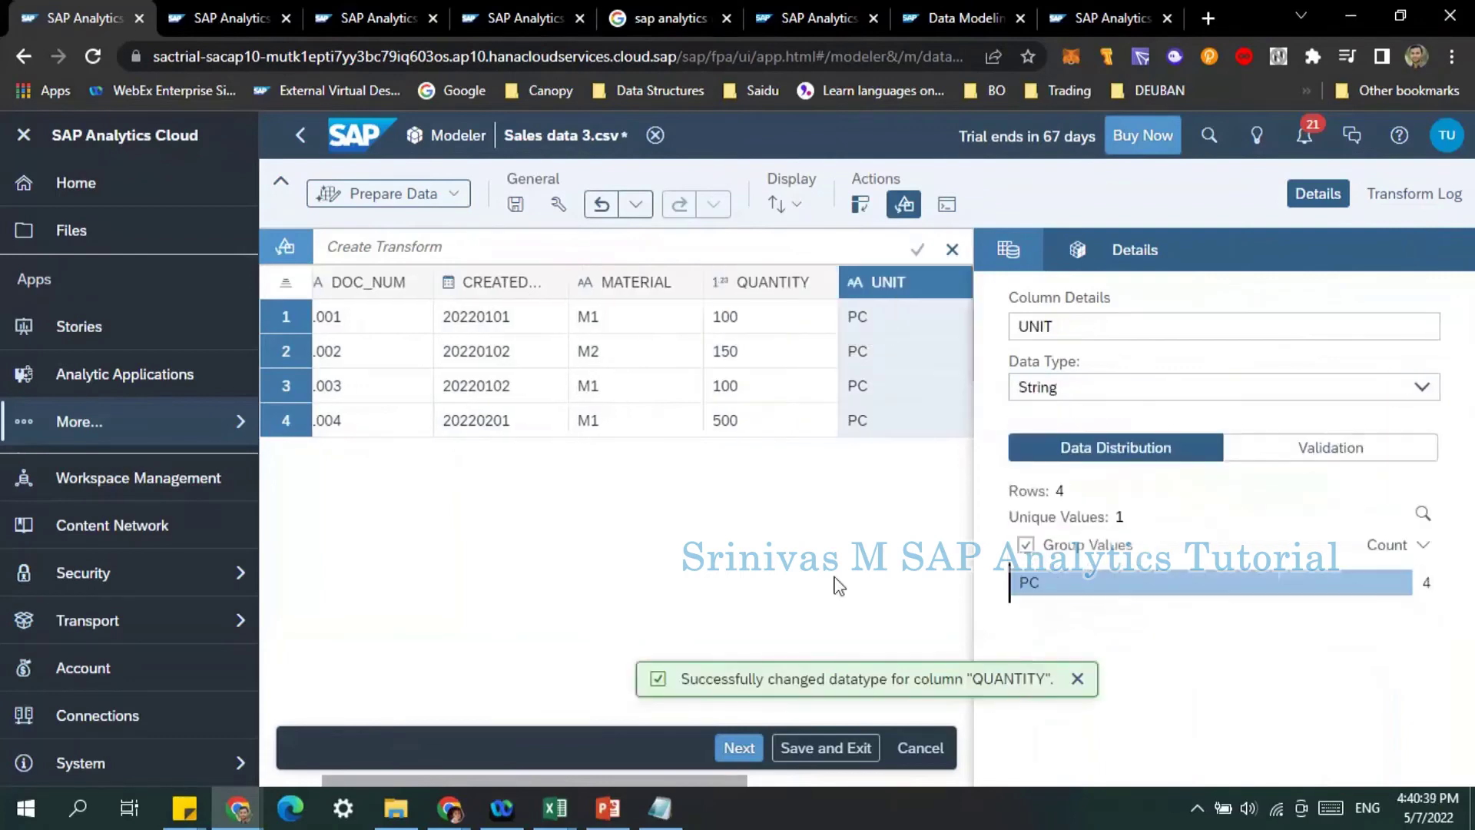
{"action": "left_click", "coordinate": [1306, 195]}
{"action": "left_click_drag", "start_coordinate": [551, 779], "coordinate": [771, 788]}
{"action": "left_click", "coordinate": [715, 289]}
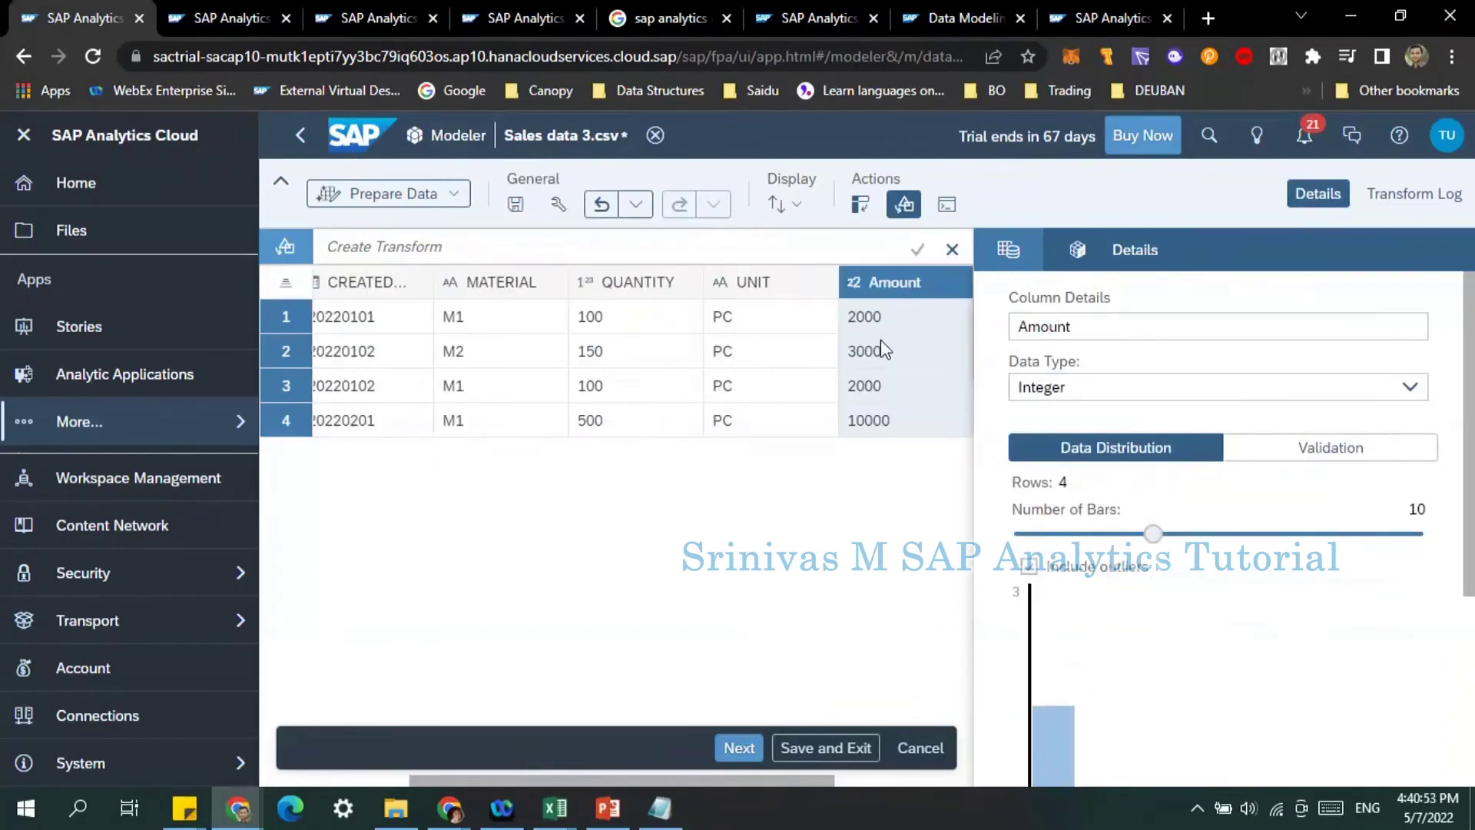
{"action": "left_click", "coordinate": [1408, 386]}
{"action": "left_click", "coordinate": [1070, 499]}
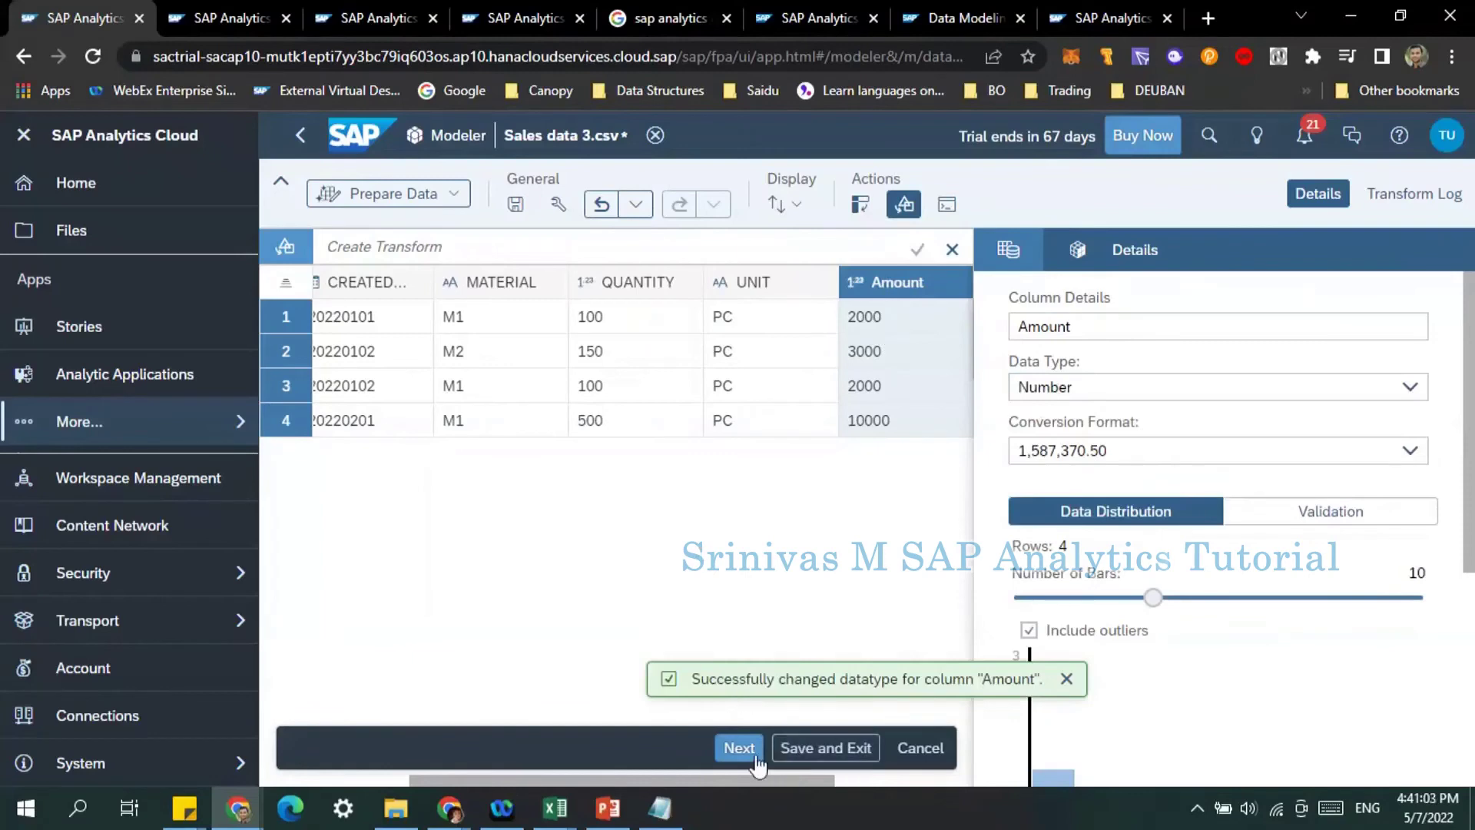
Proceed from data preparation to target mapping and review the mapped source columns down to Amount.
{"action": "left_click", "coordinate": [448, 196]}
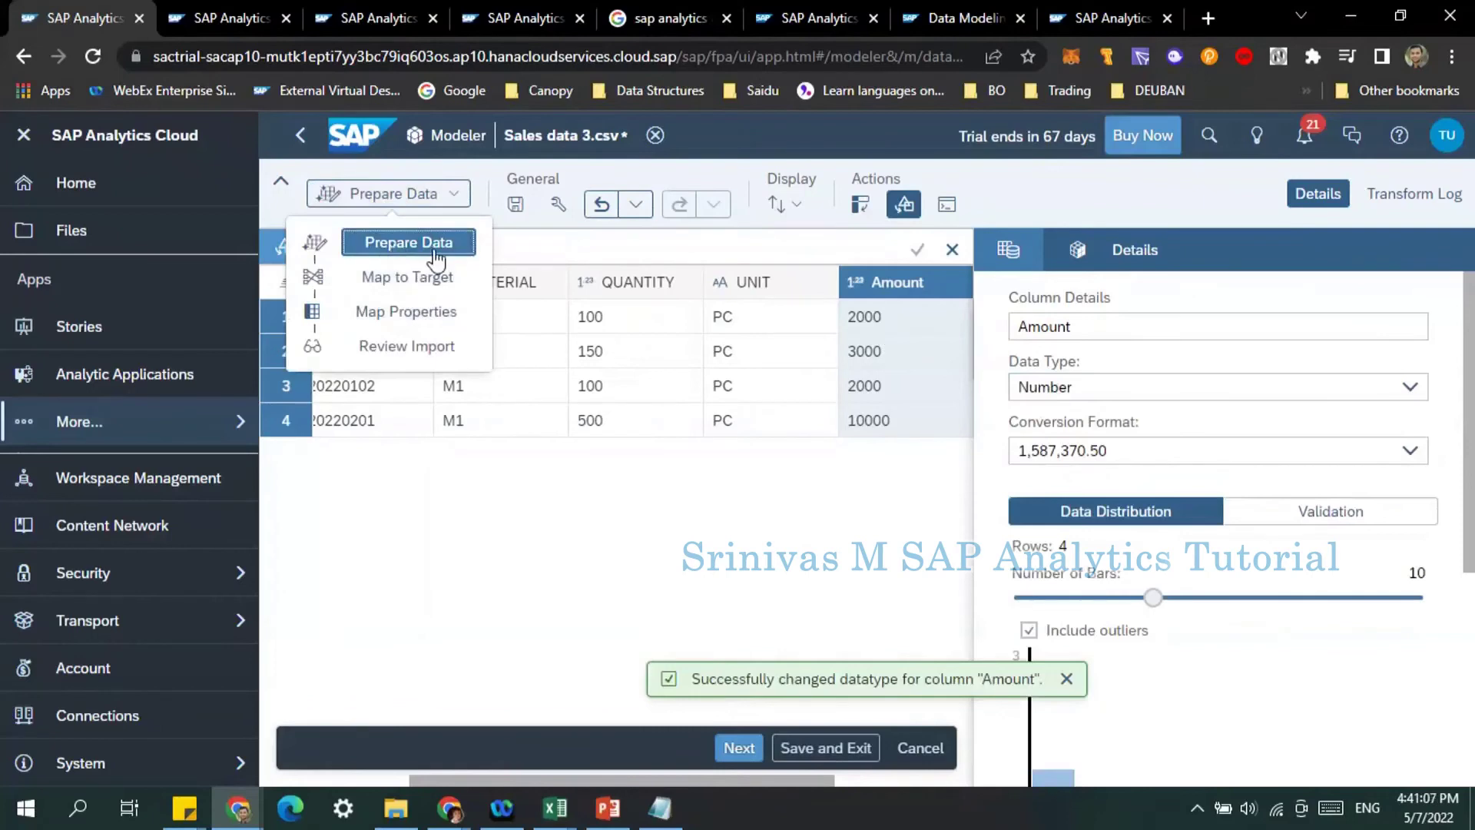
{"action": "left_click", "coordinate": [389, 281]}
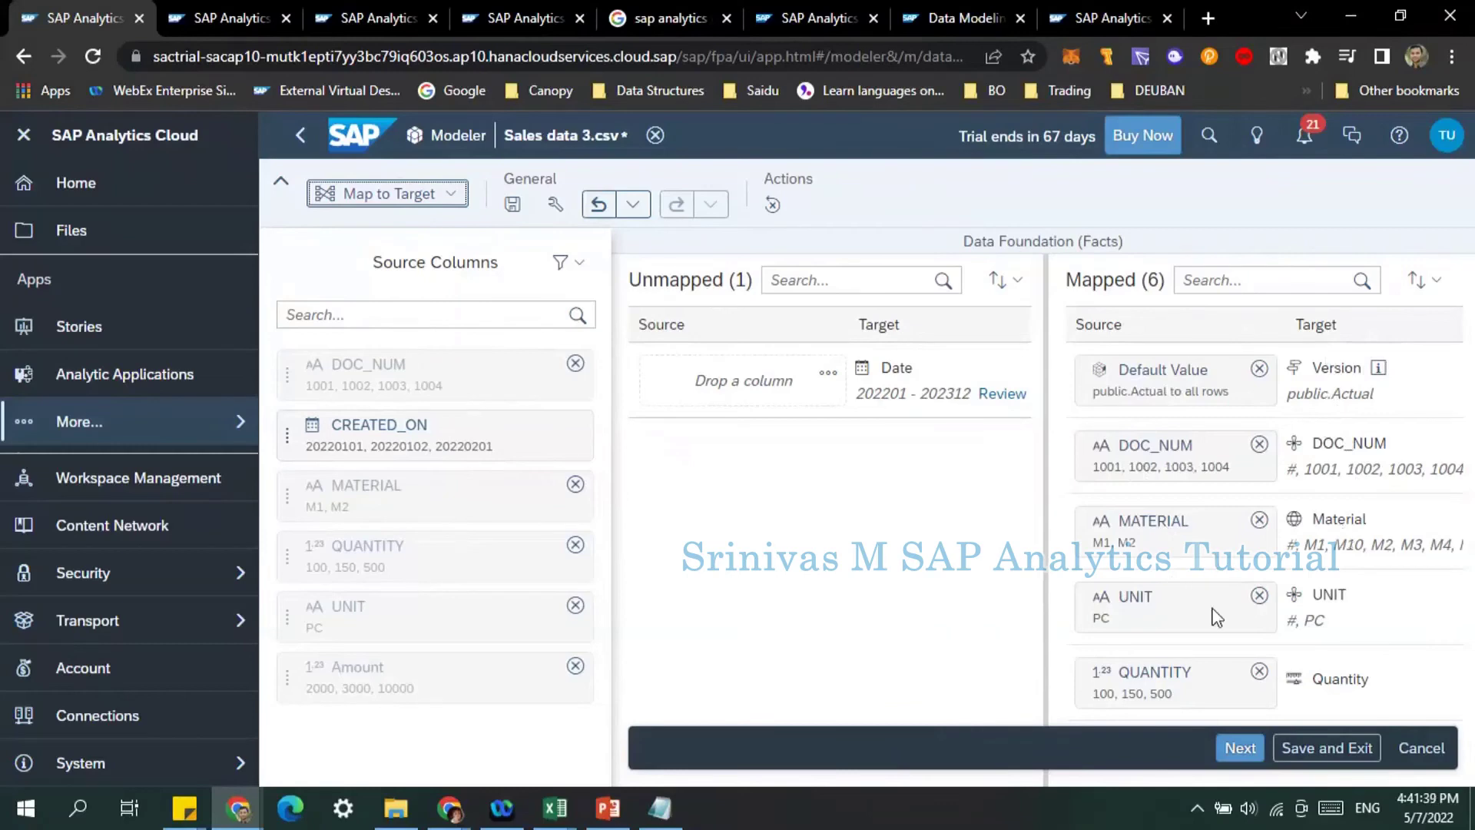
{"action": "scroll", "coordinate": [1216, 617], "scroll_direction": "down", "scroll_amount": 1}
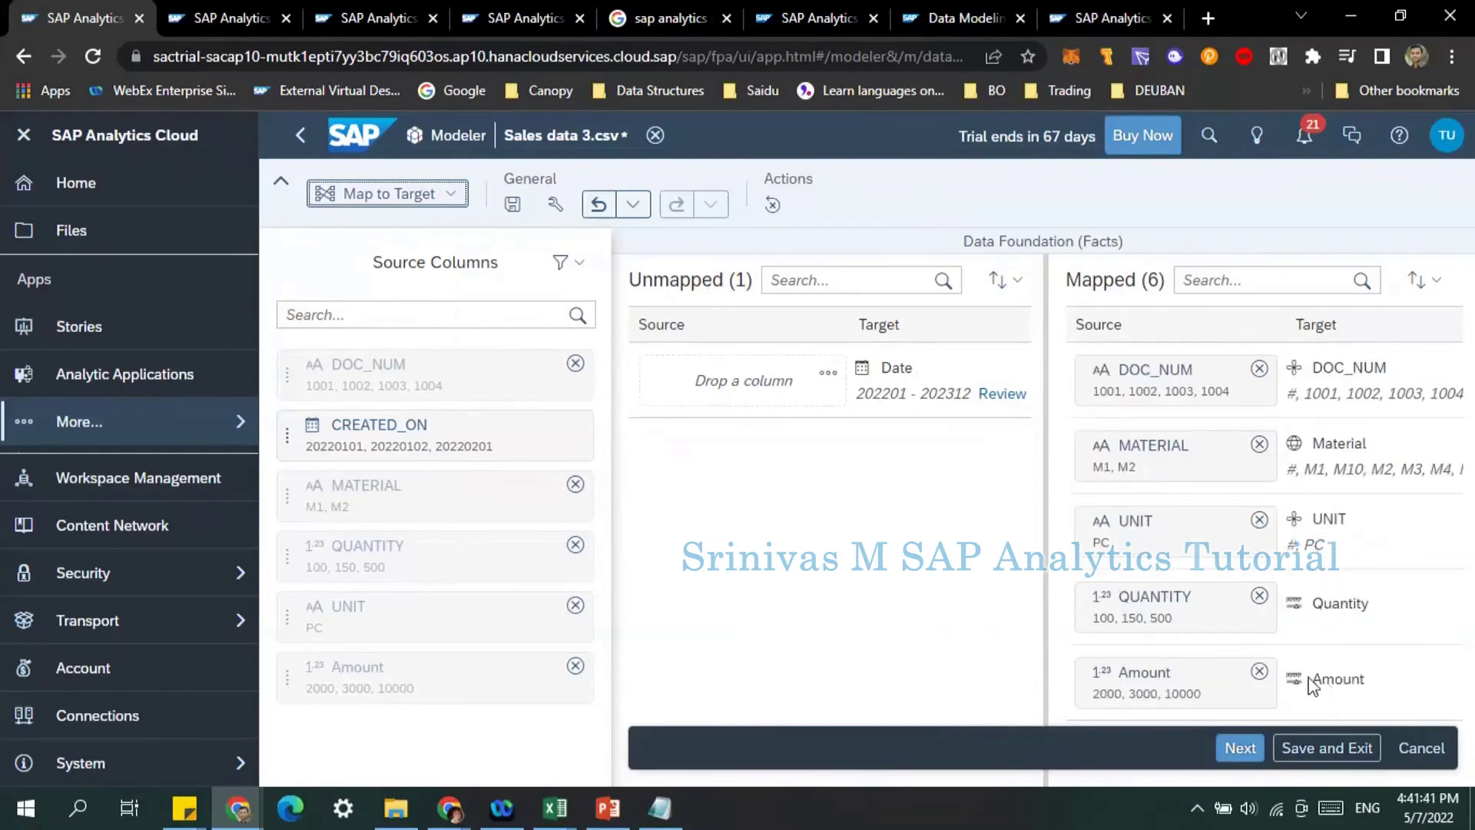
Map the CREATED_ON source column to the unmapped Date target dimension.
{"action": "scroll", "coordinate": [1260, 522], "scroll_direction": "up", "scroll_amount": 1}
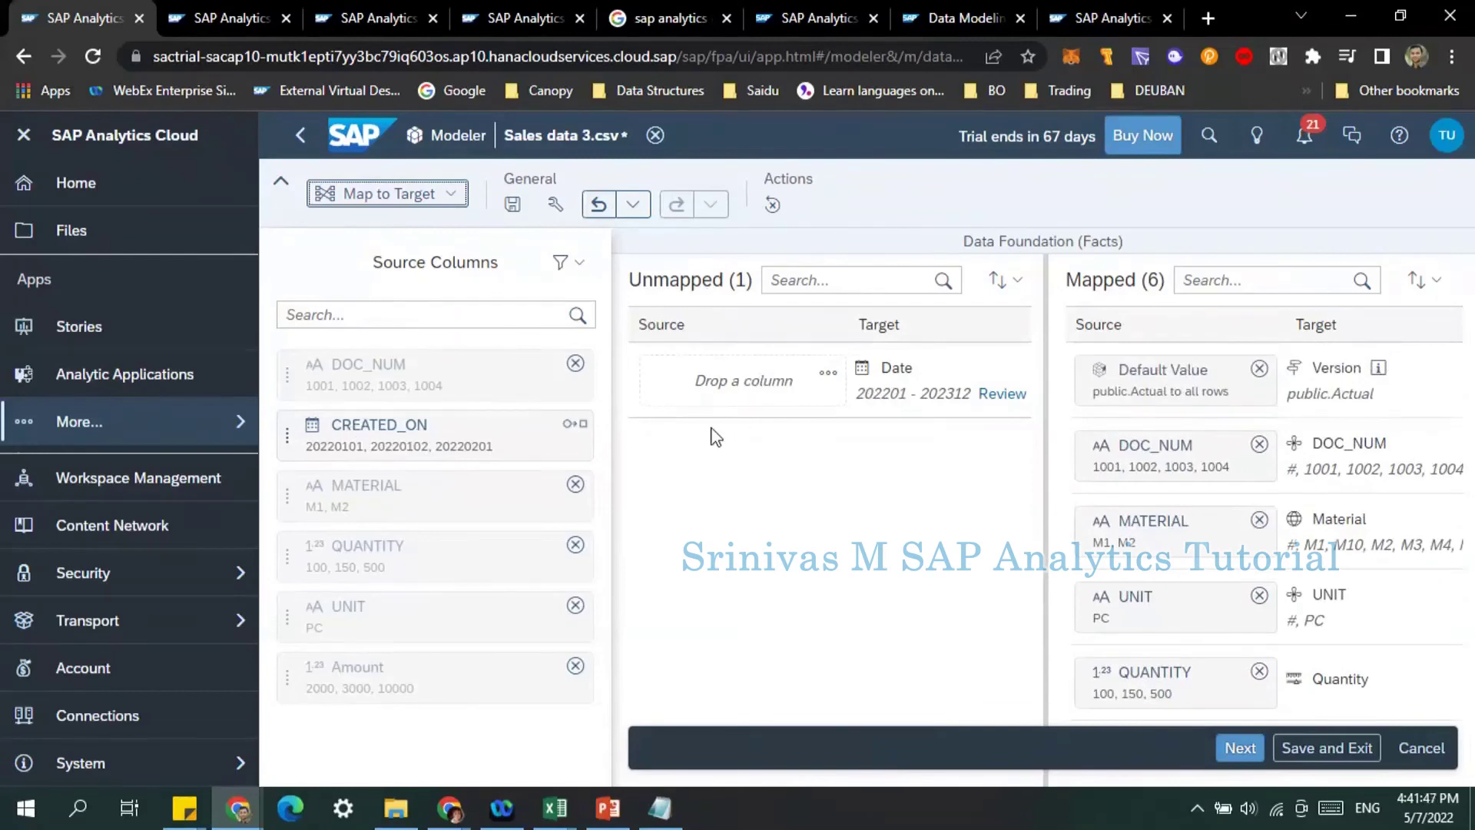
{"action": "mouse_move", "coordinate": [394, 434]}
{"action": "left_click", "coordinate": [384, 432]}
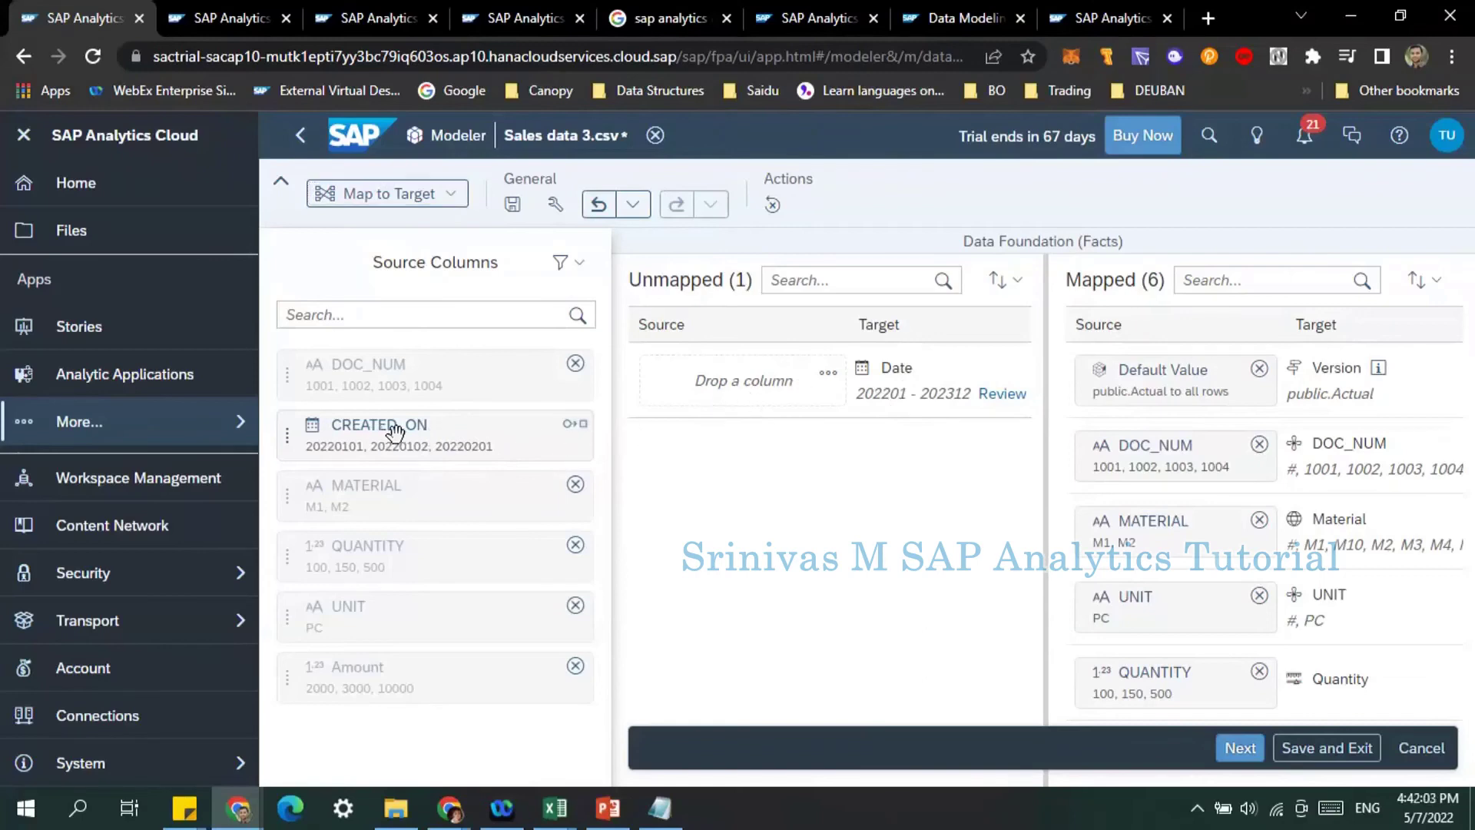
{"action": "left_click_drag", "start_coordinate": [395, 431], "coordinate": [708, 416]}
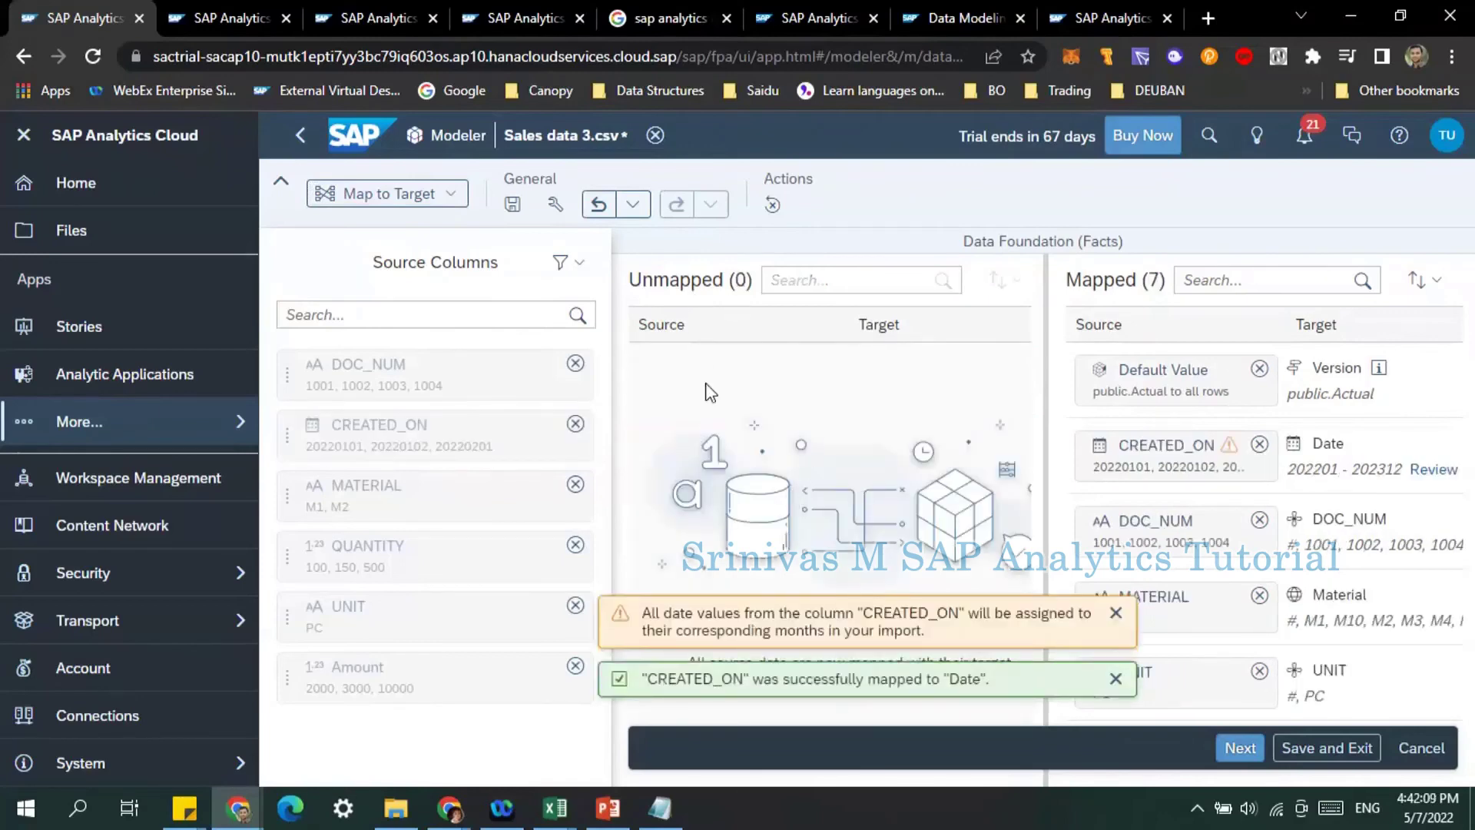
Proceed to property mapping and review the DOC_NUM and UNIT dimension property mappings.
{"action": "left_click", "coordinate": [453, 197]}
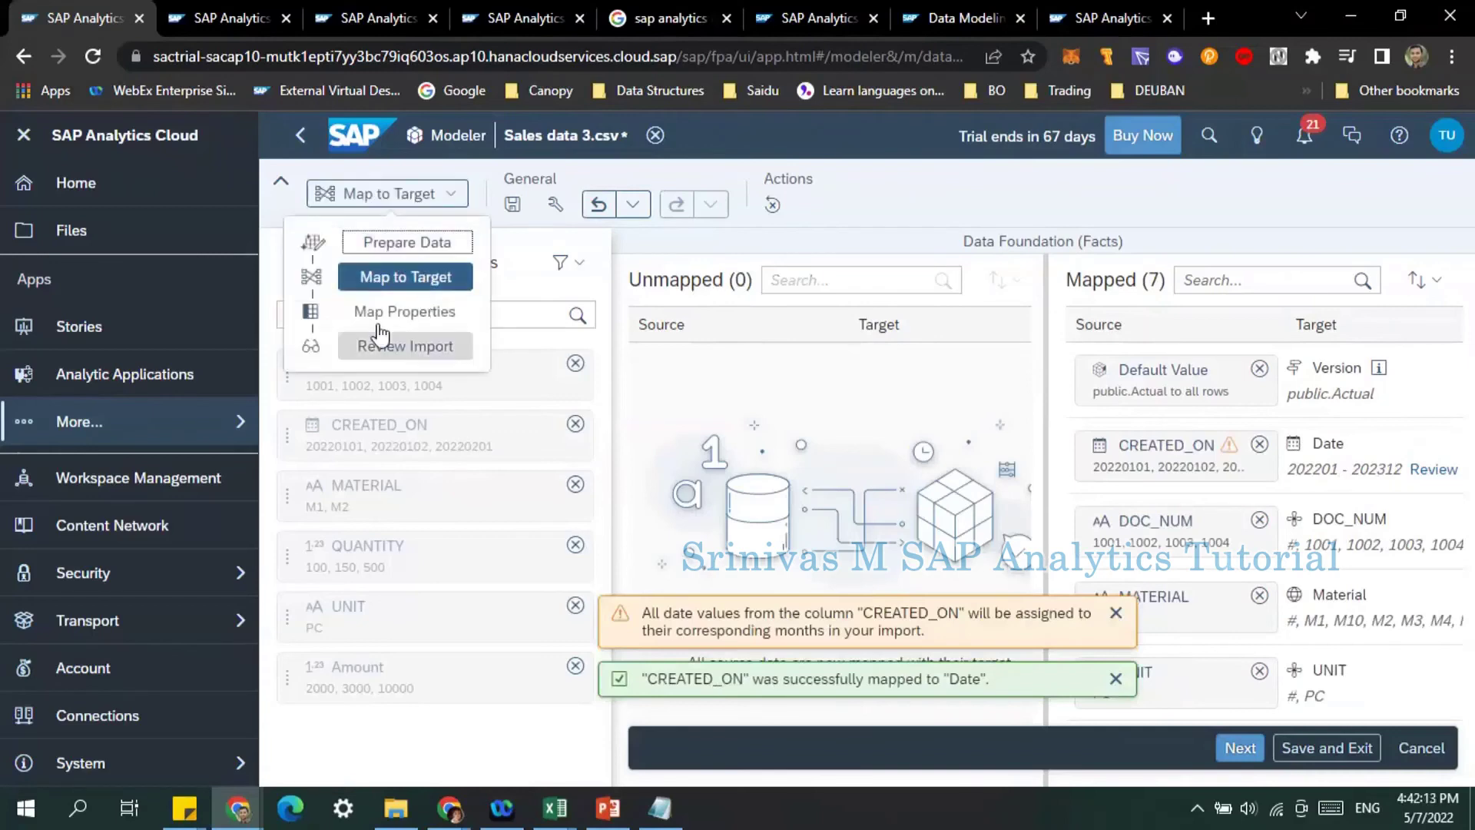
{"action": "left_click", "coordinate": [385, 321]}
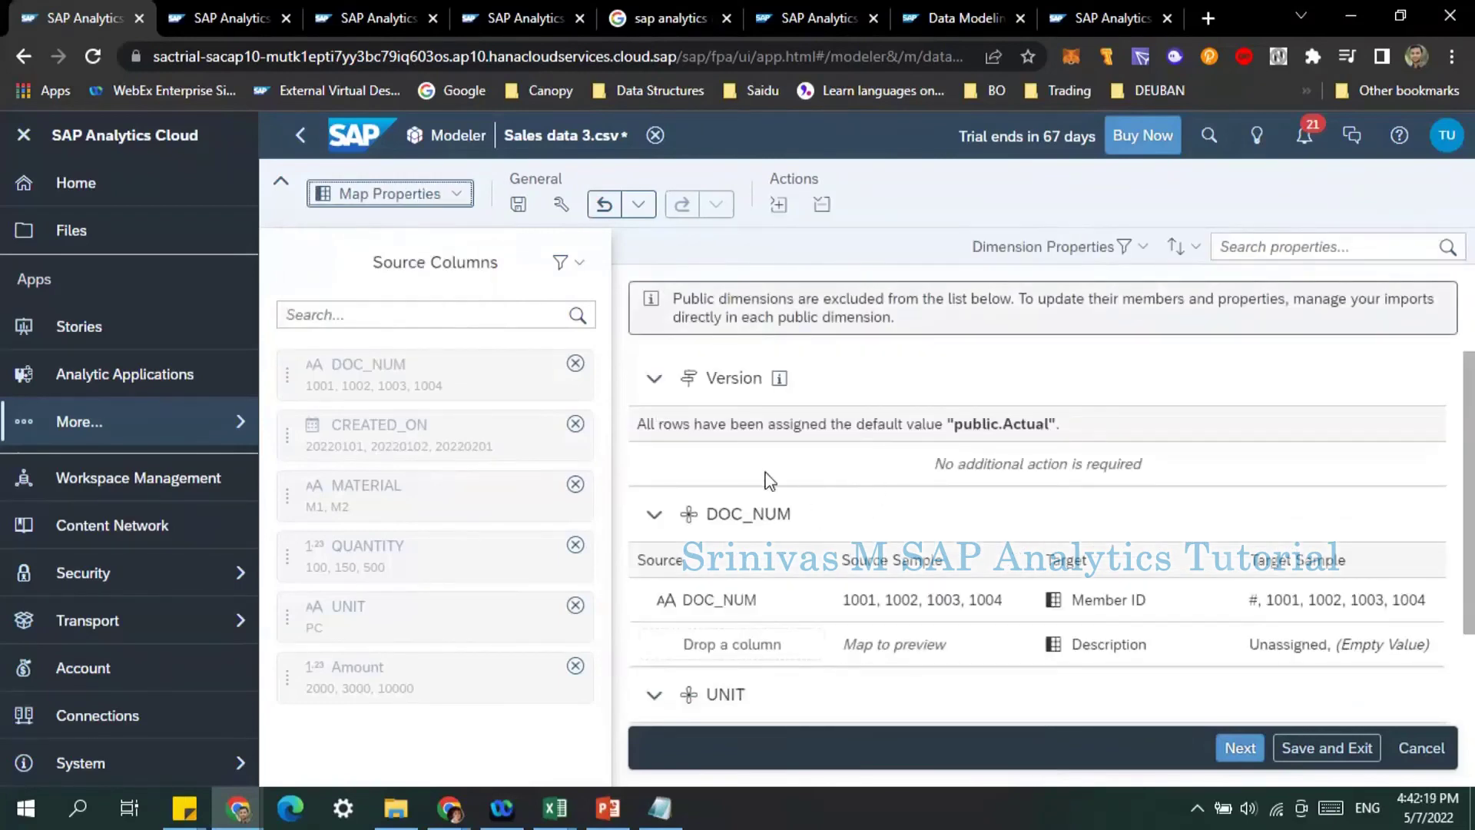
{"action": "scroll", "coordinate": [776, 491], "scroll_direction": "down", "scroll_amount": 3}
{"action": "scroll", "coordinate": [797, 507], "scroll_direction": "up", "scroll_amount": 3}
{"action": "scroll", "coordinate": [795, 531], "scroll_direction": "down", "scroll_amount": 1}
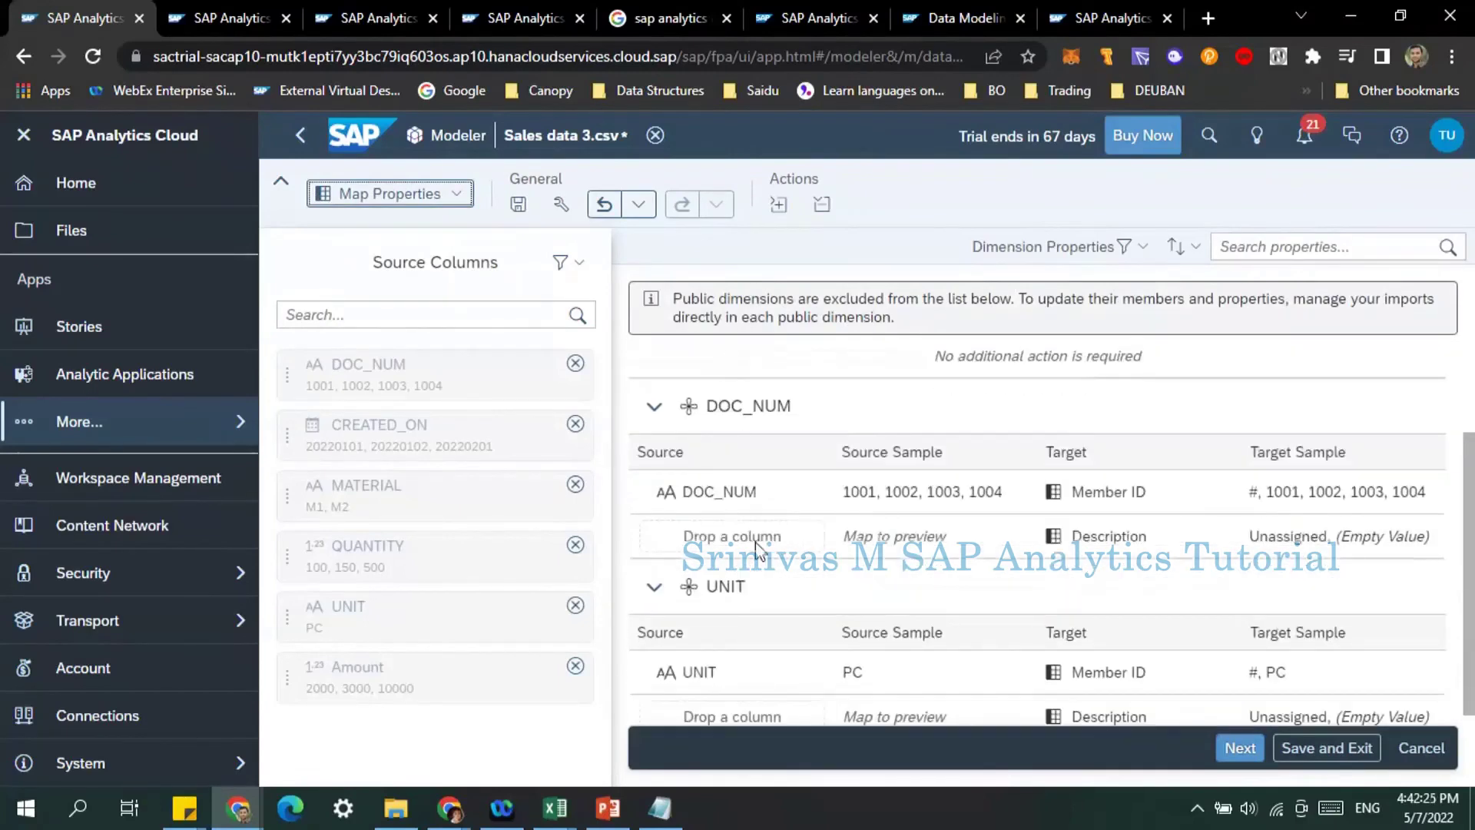
{"action": "scroll", "coordinate": [754, 542], "scroll_direction": "down", "scroll_amount": 1}
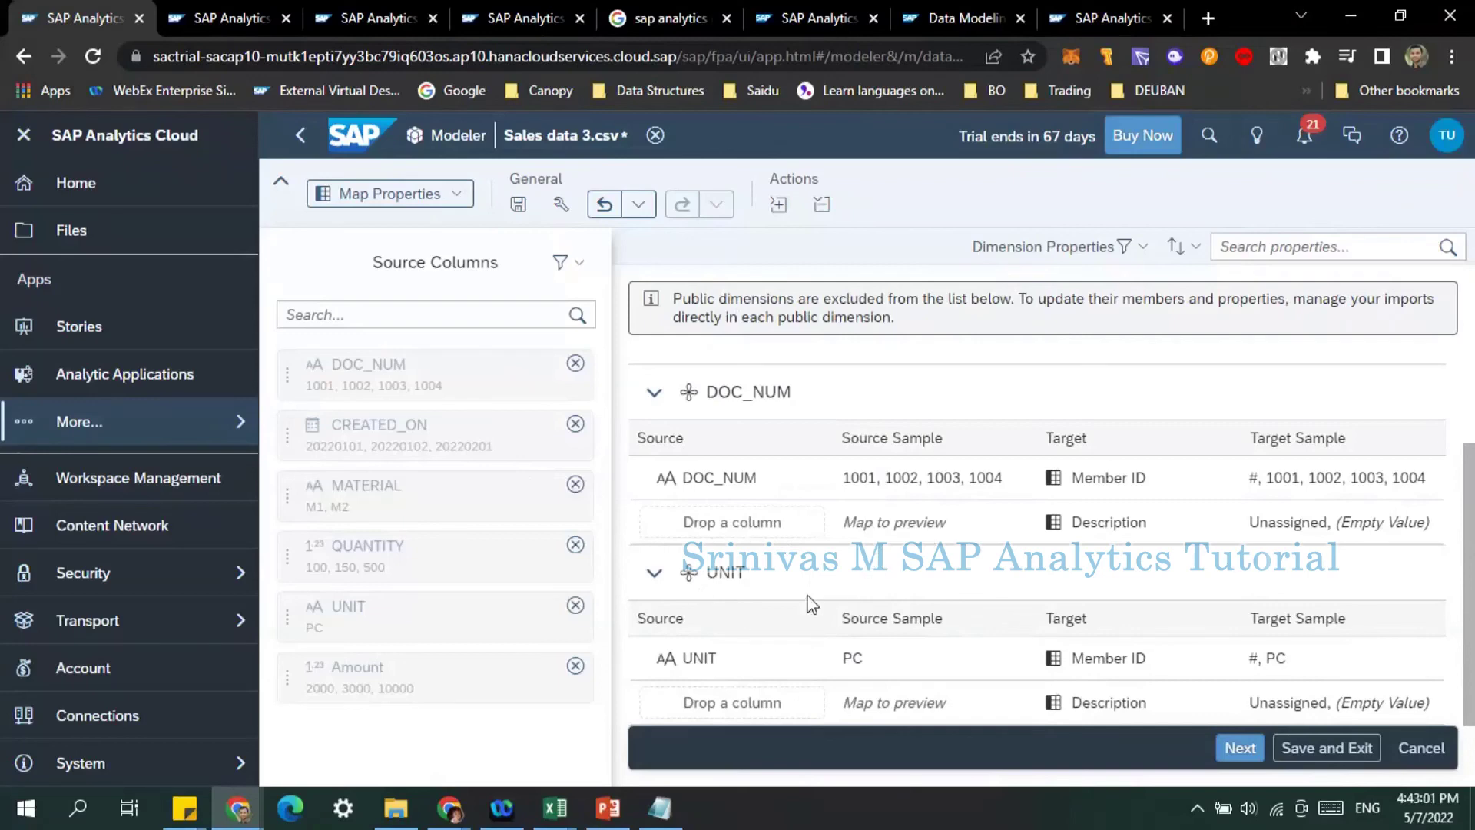
Validate the mapped data in the import review, check the dimension restrictions, and exit the import setup without saving.
{"action": "left_click", "coordinate": [465, 204]}
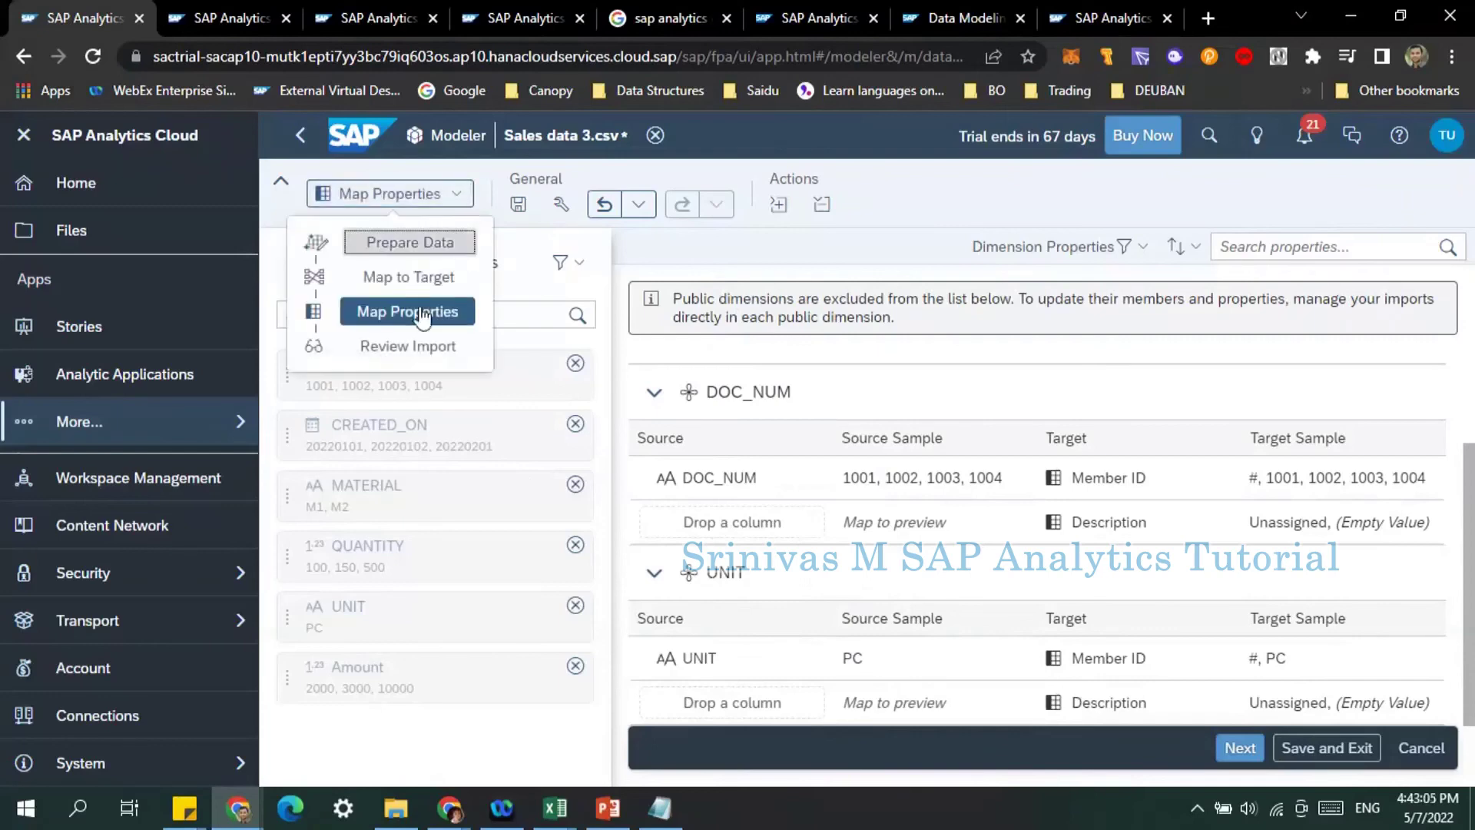
{"action": "left_click", "coordinate": [388, 354]}
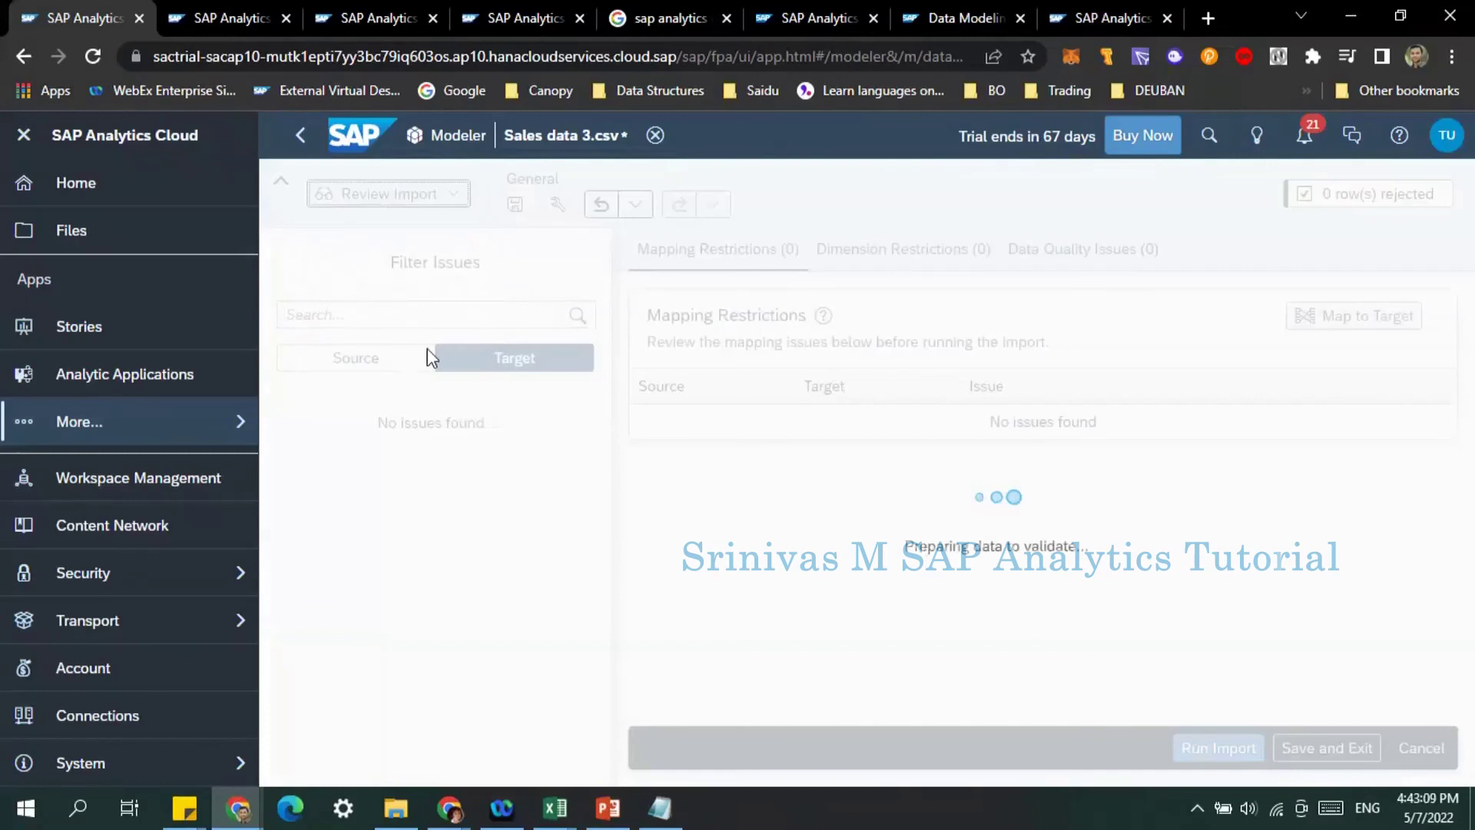
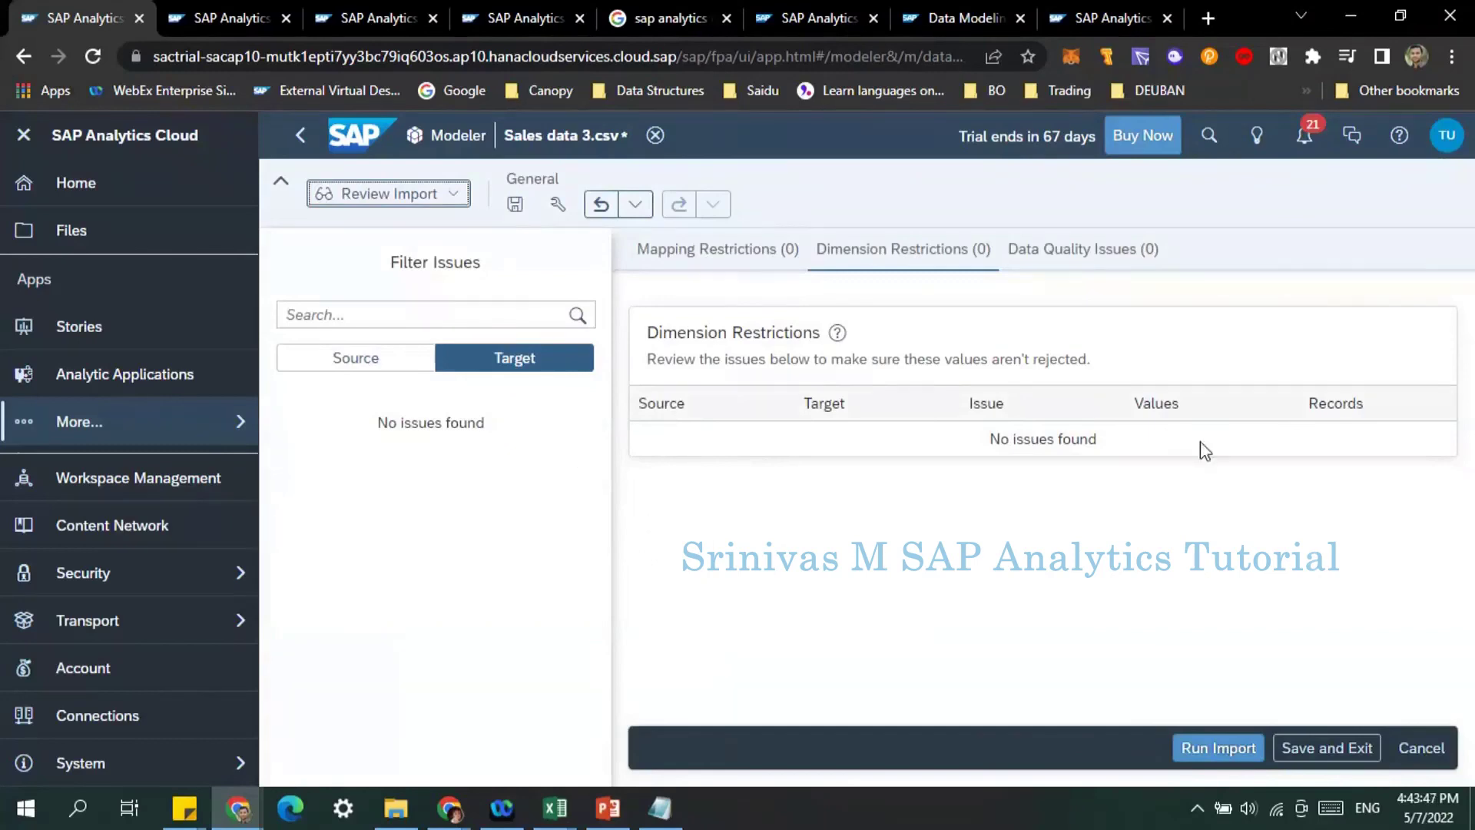
{"action": "left_click", "coordinate": [1421, 747]}
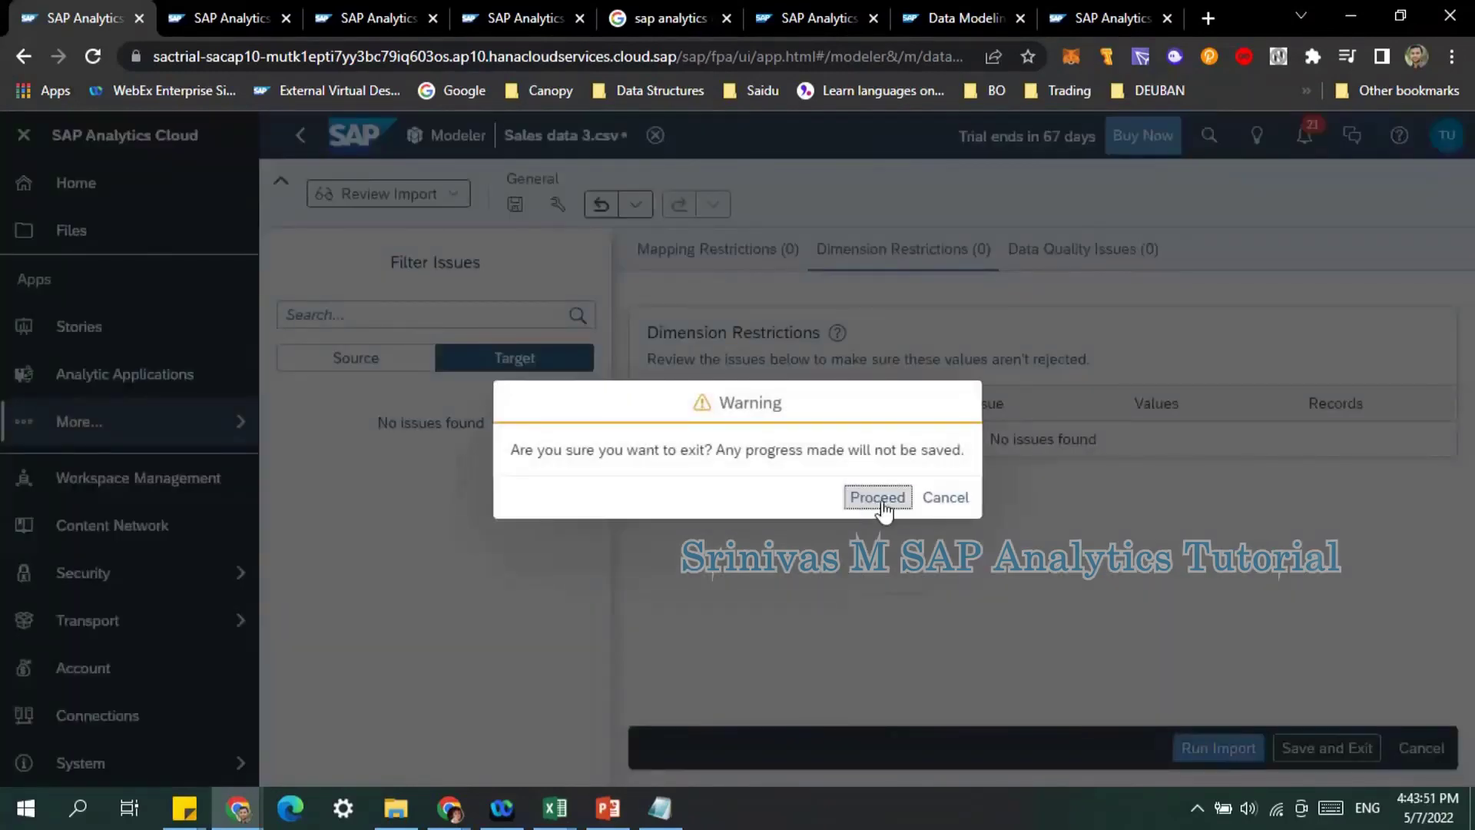
{"action": "left_click", "coordinate": [880, 500]}
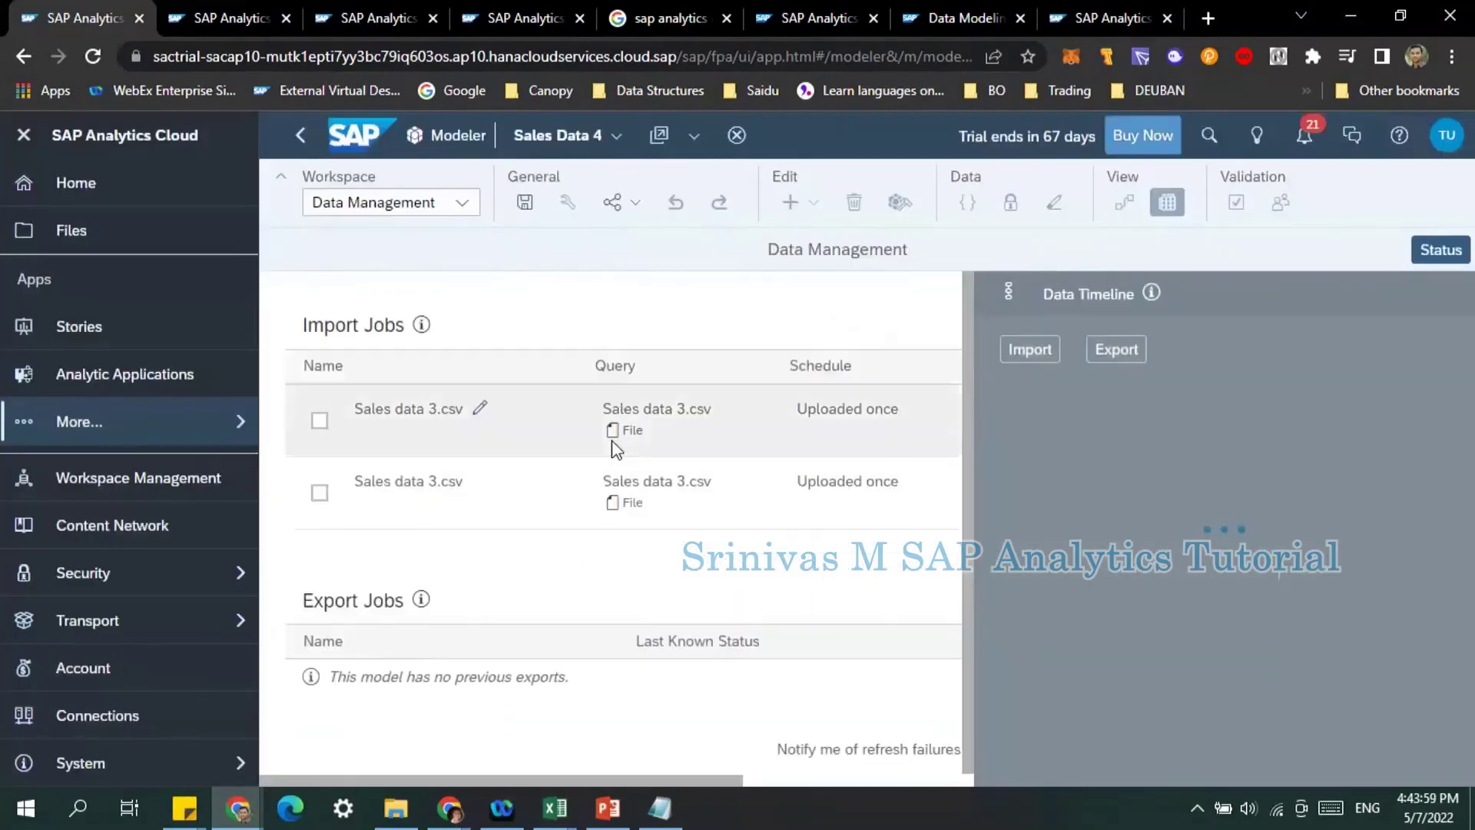
Hide the data timeline and delete the not-yet-run Sales data 3.csv import job.
{"action": "left_click", "coordinate": [1430, 252]}
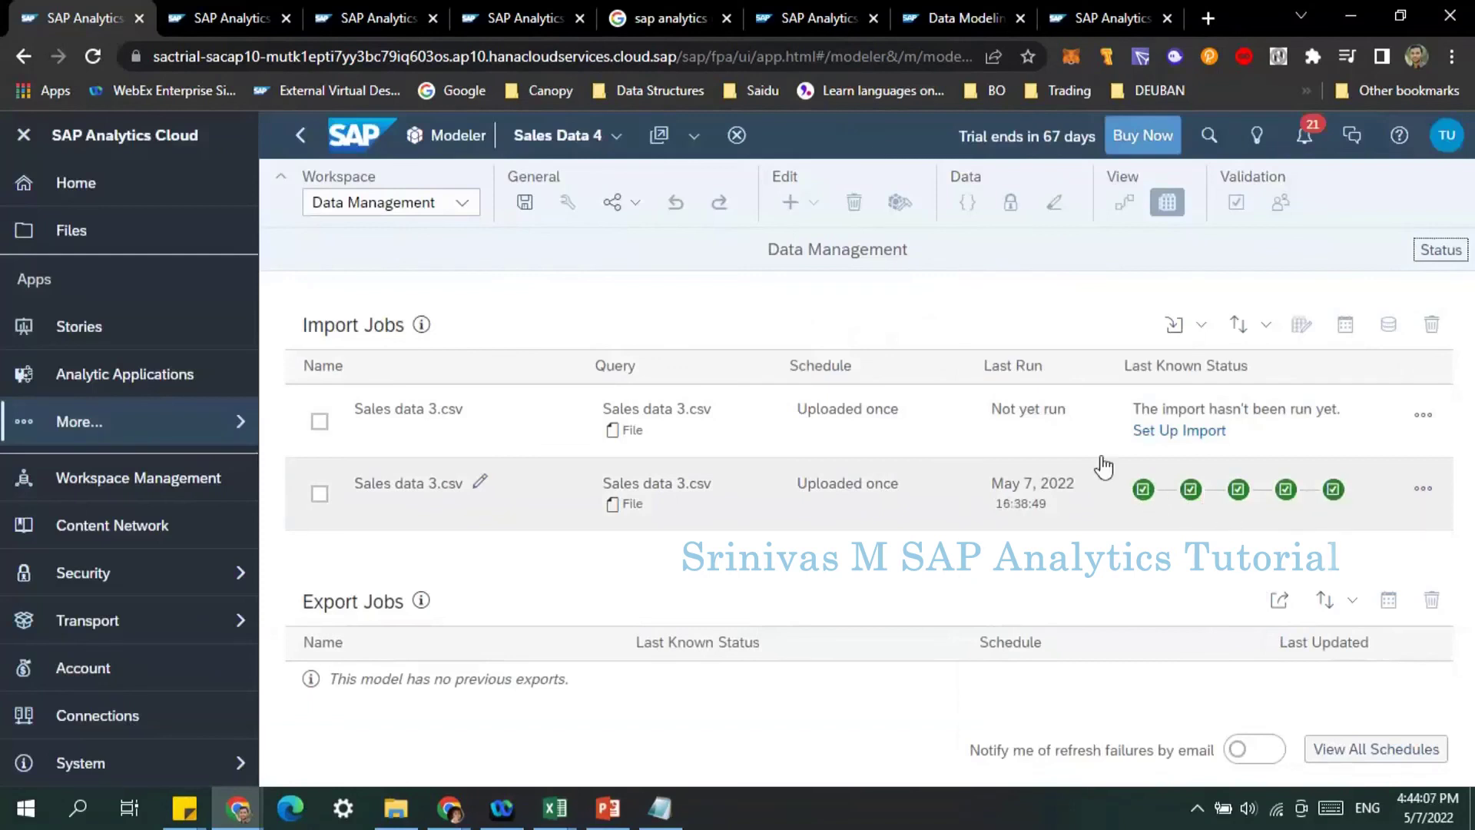
{"action": "left_click", "coordinate": [1423, 414]}
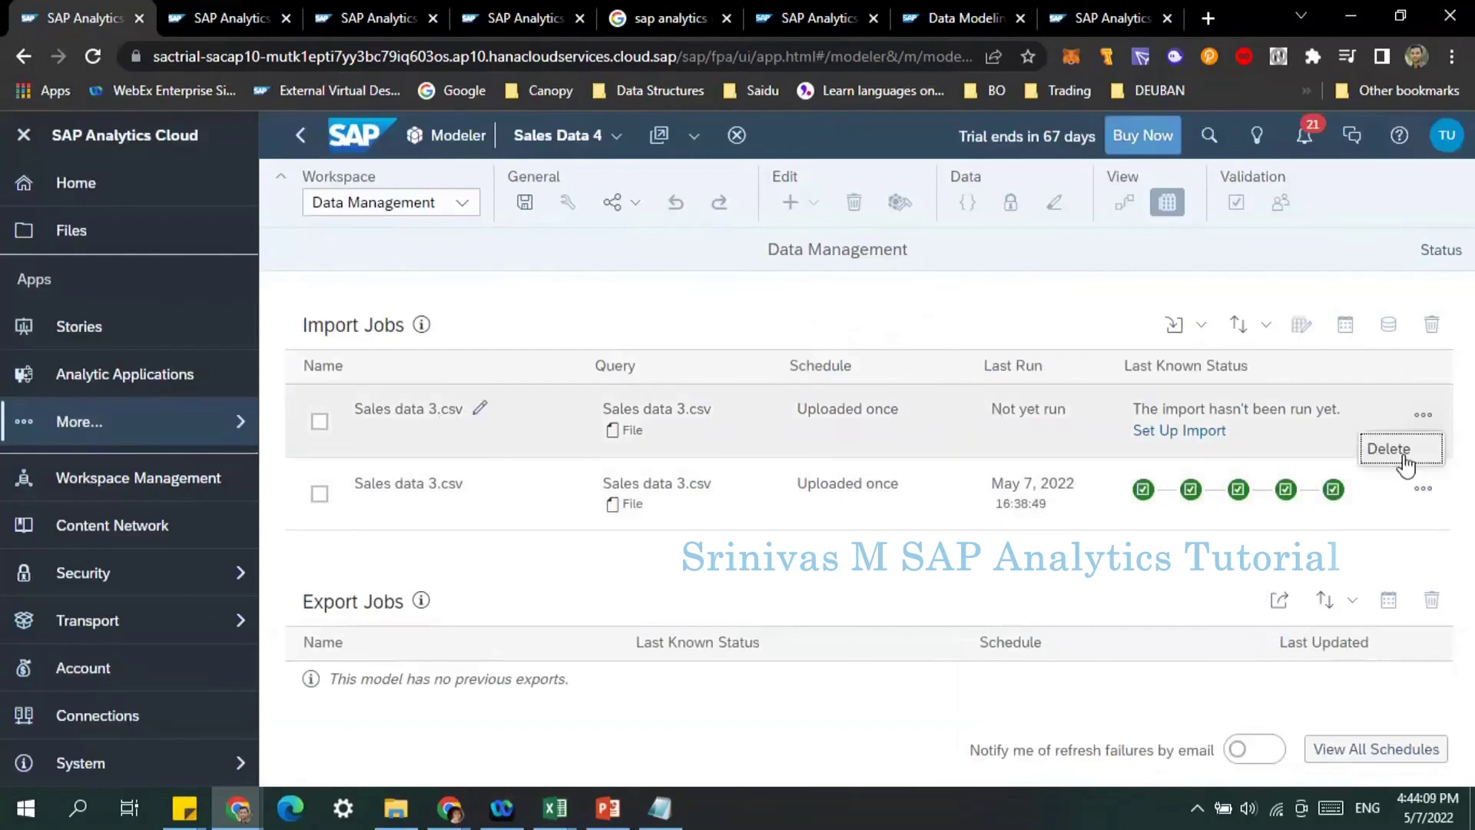
{"action": "left_click", "coordinate": [1392, 452]}
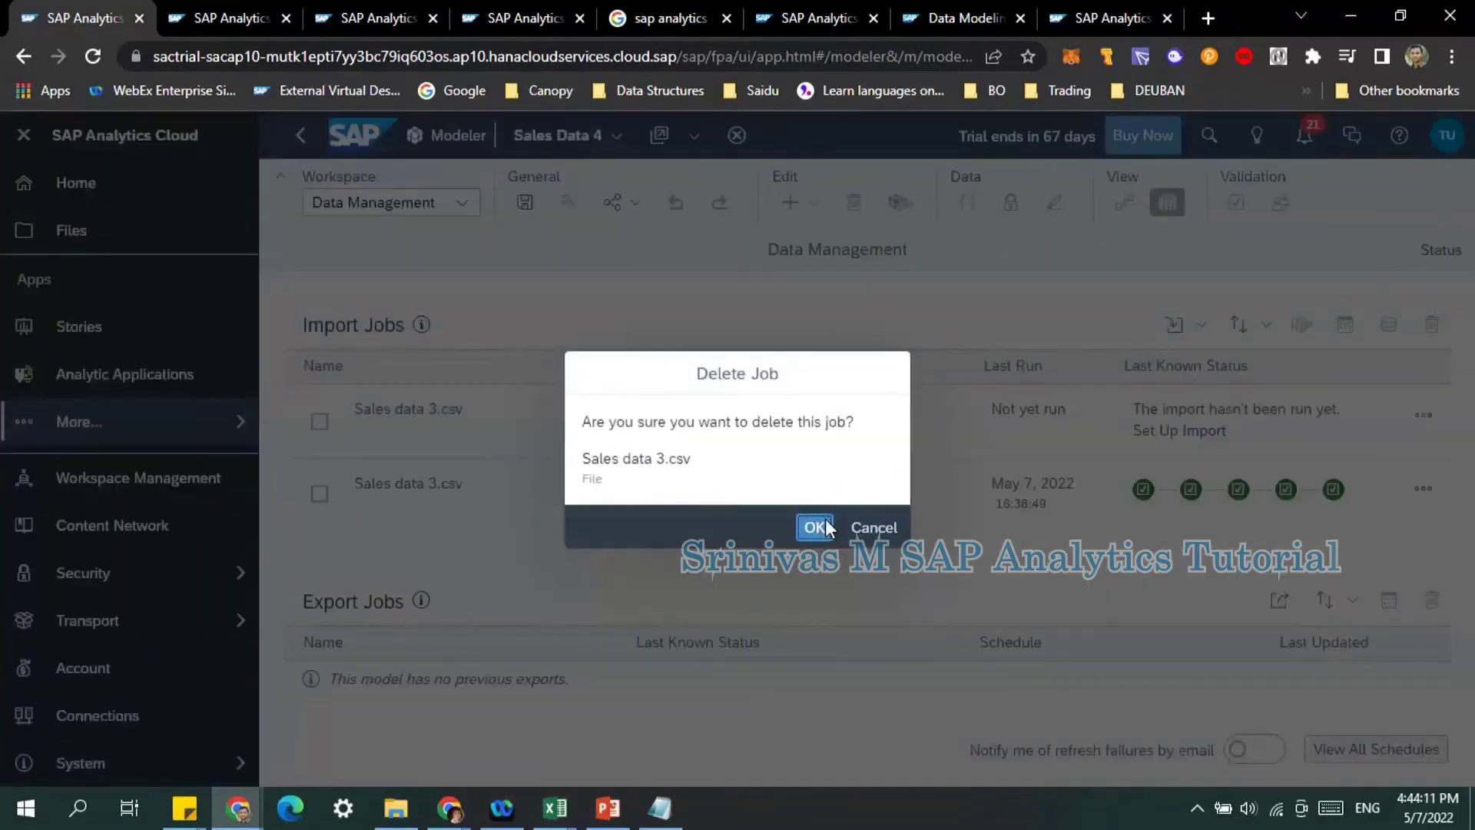
{"action": "left_click", "coordinate": [814, 526]}
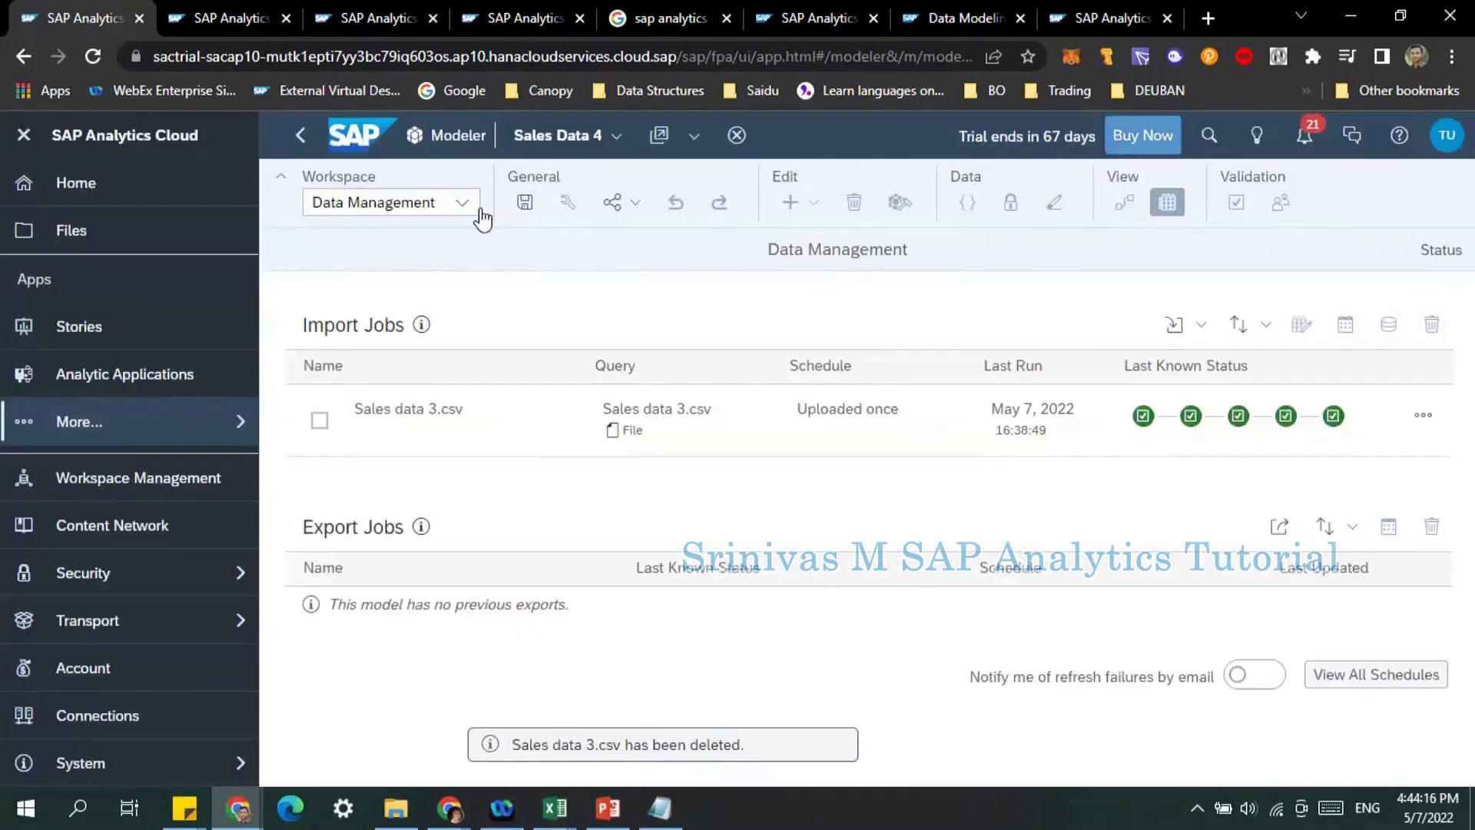
Return to the Model Structure workspace, hide the model details, and review the fact data columns from Date through Amount.
{"action": "left_click", "coordinate": [461, 204]}
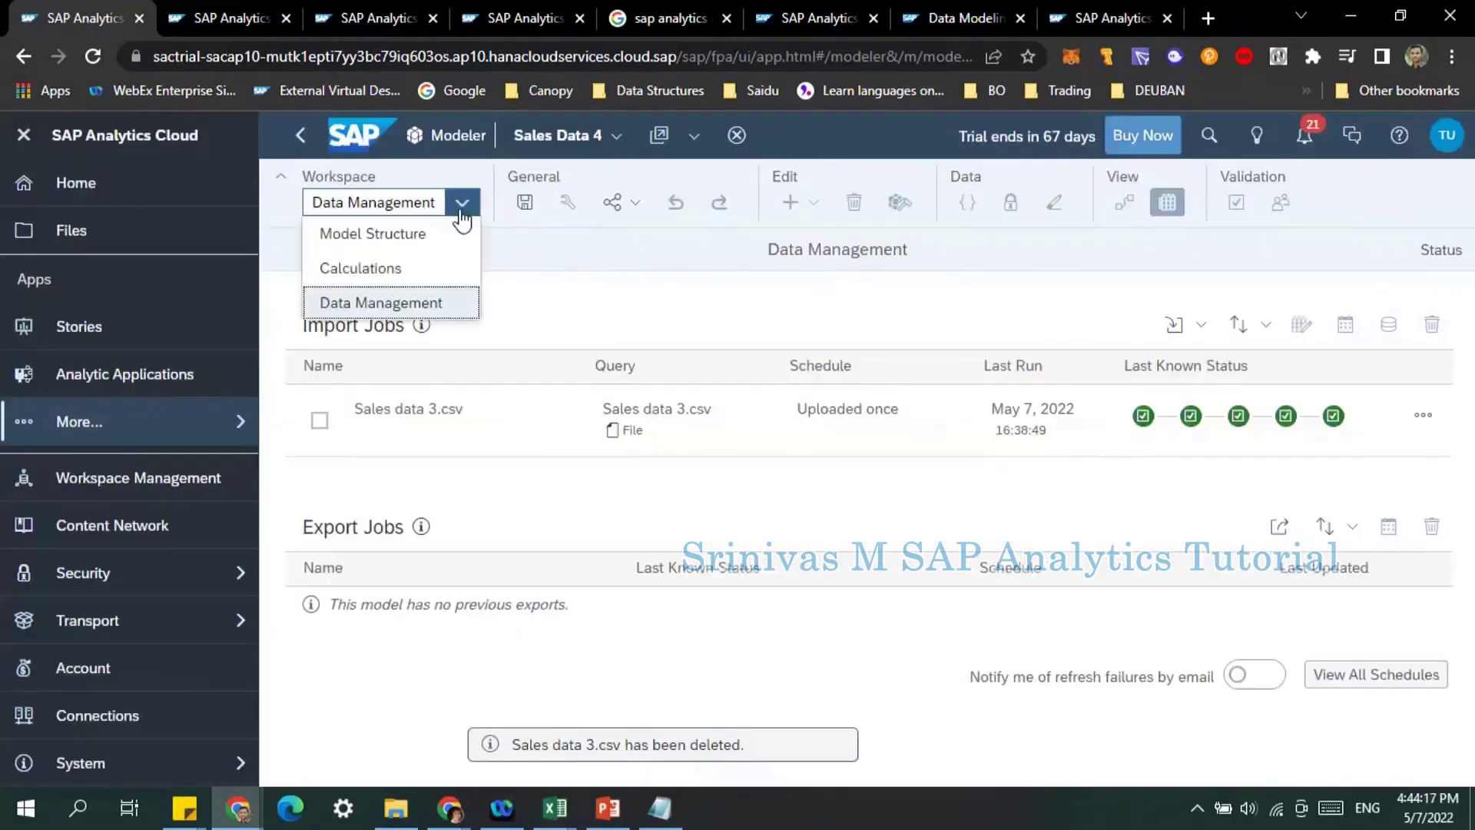
{"action": "left_click", "coordinate": [413, 234]}
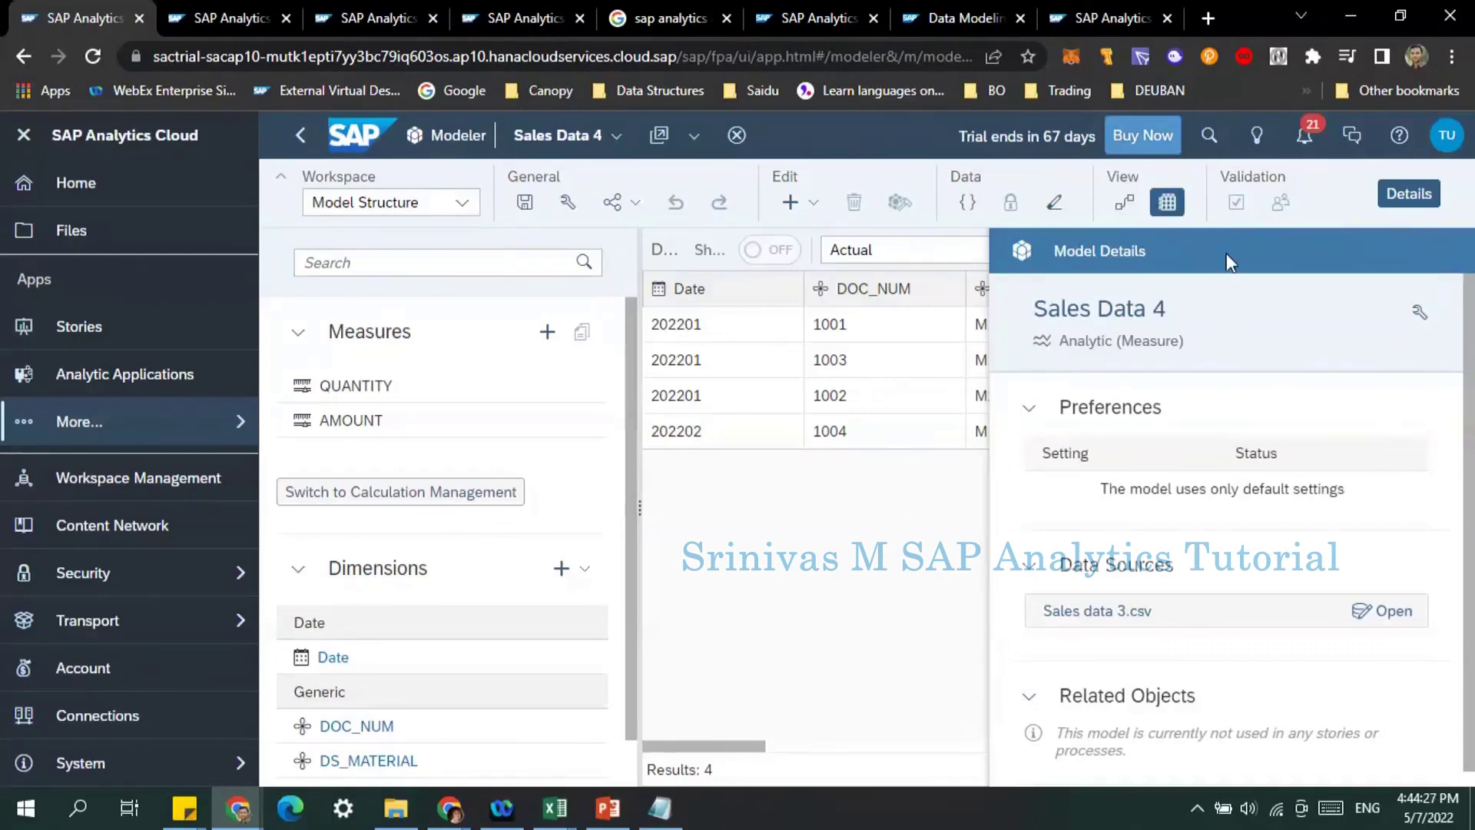
{"action": "left_click", "coordinate": [1400, 192]}
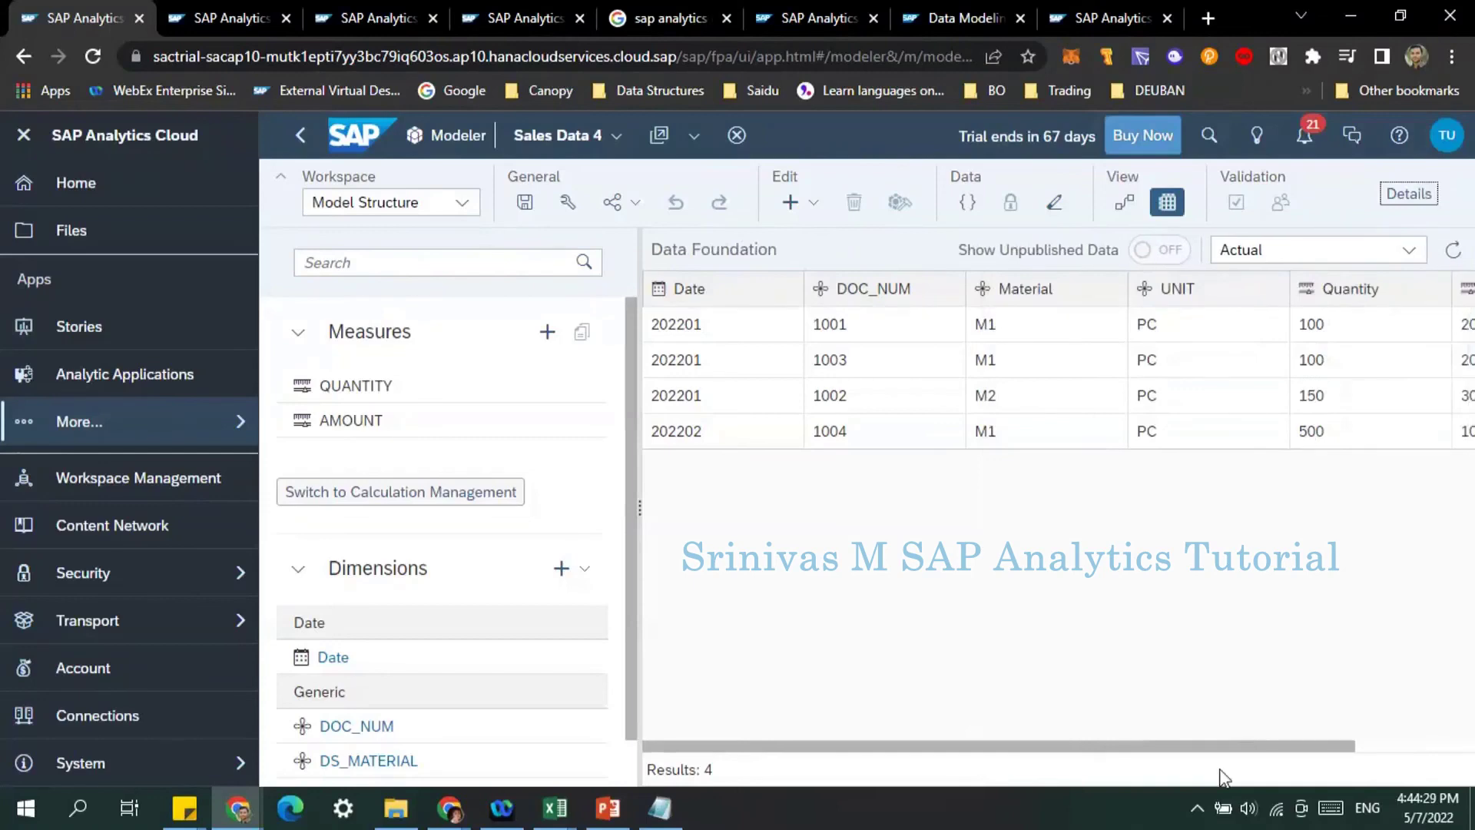
{"action": "left_click_drag", "start_coordinate": [1227, 757], "coordinate": [931, 753]}
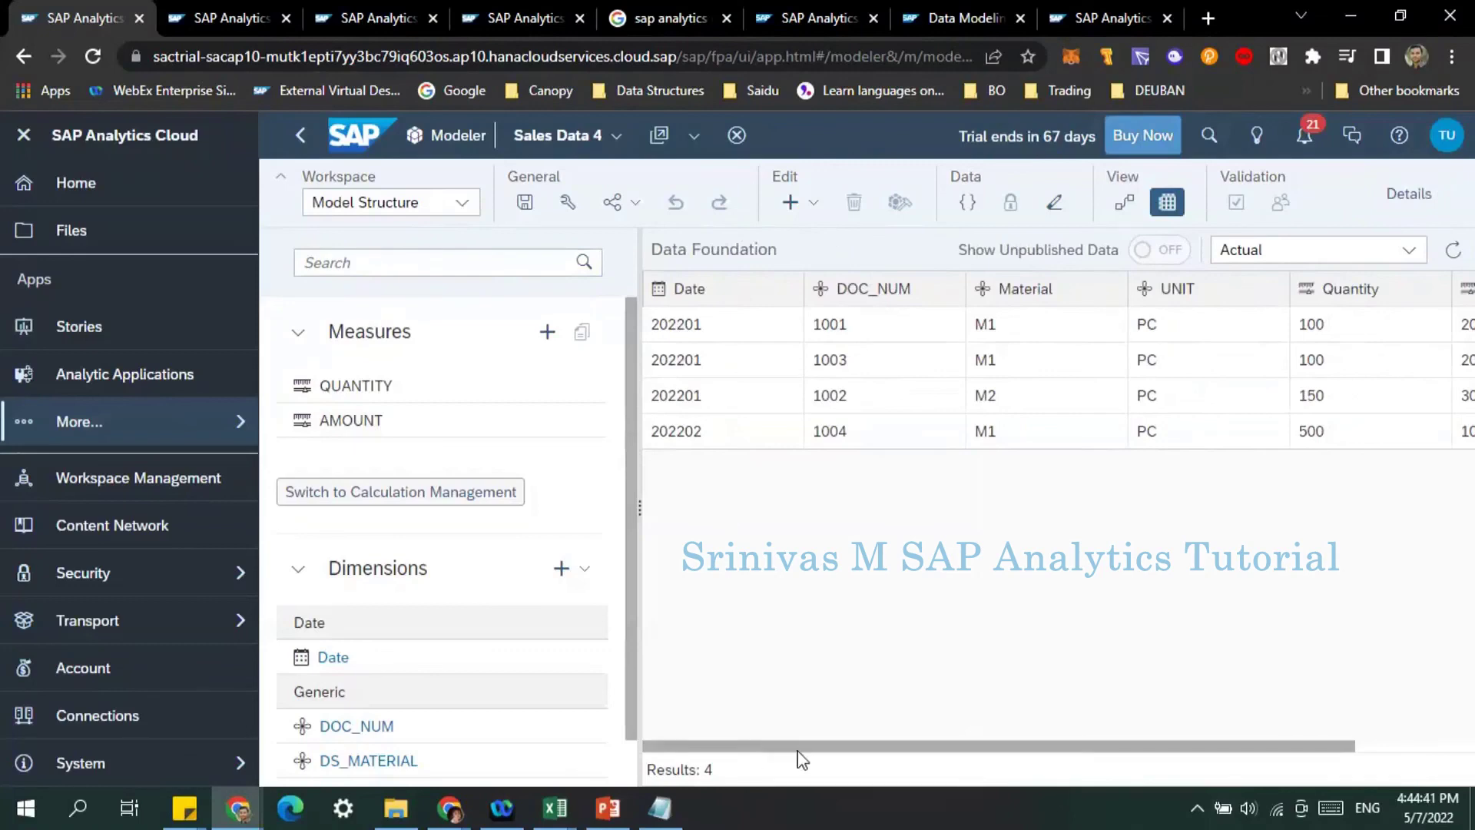
{"action": "left_click_drag", "start_coordinate": [798, 750], "coordinate": [928, 754]}
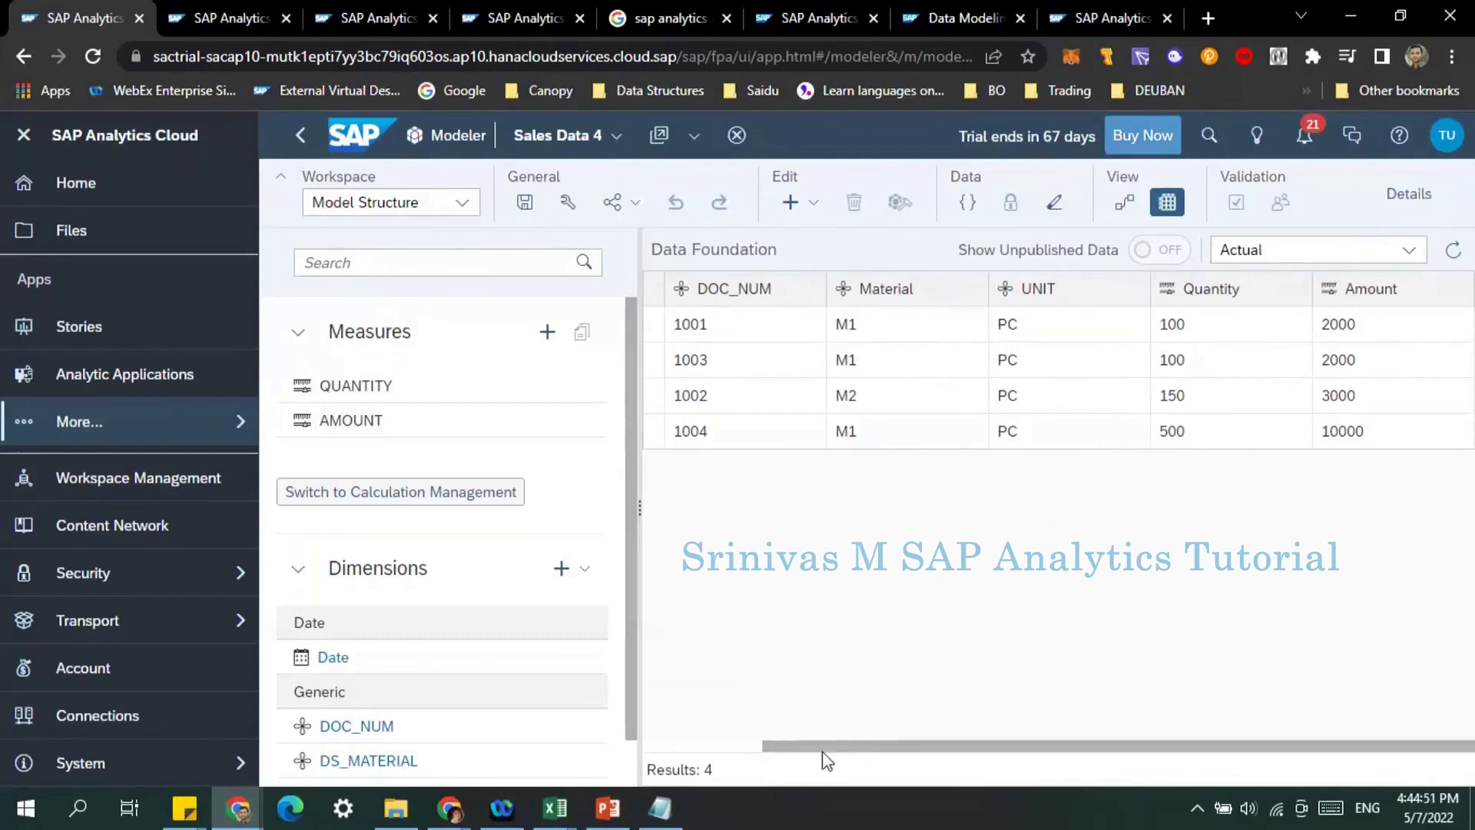
{"action": "scroll", "coordinate": [822, 748], "scroll_direction": "left", "scroll_amount": 3}
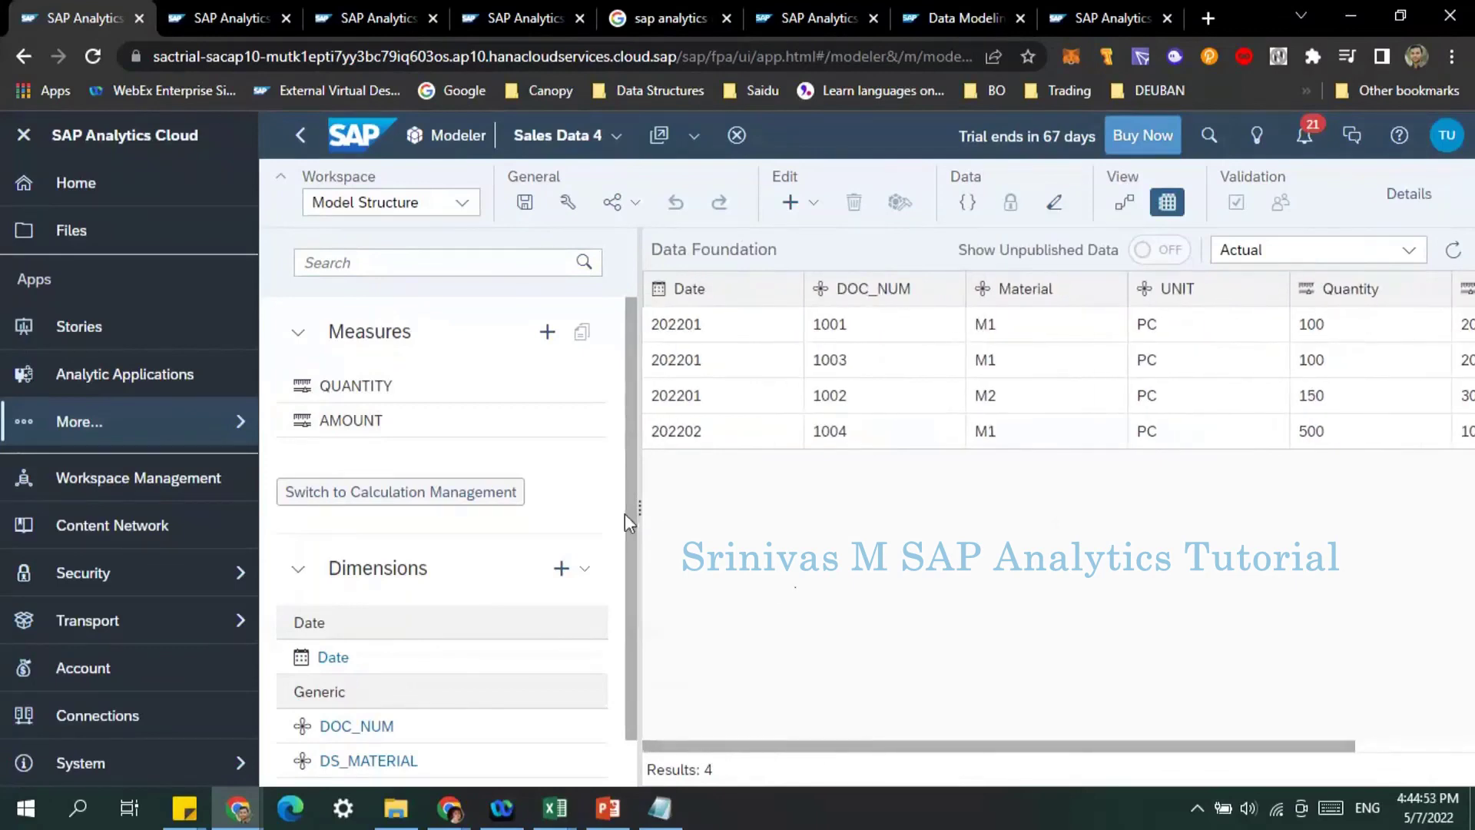